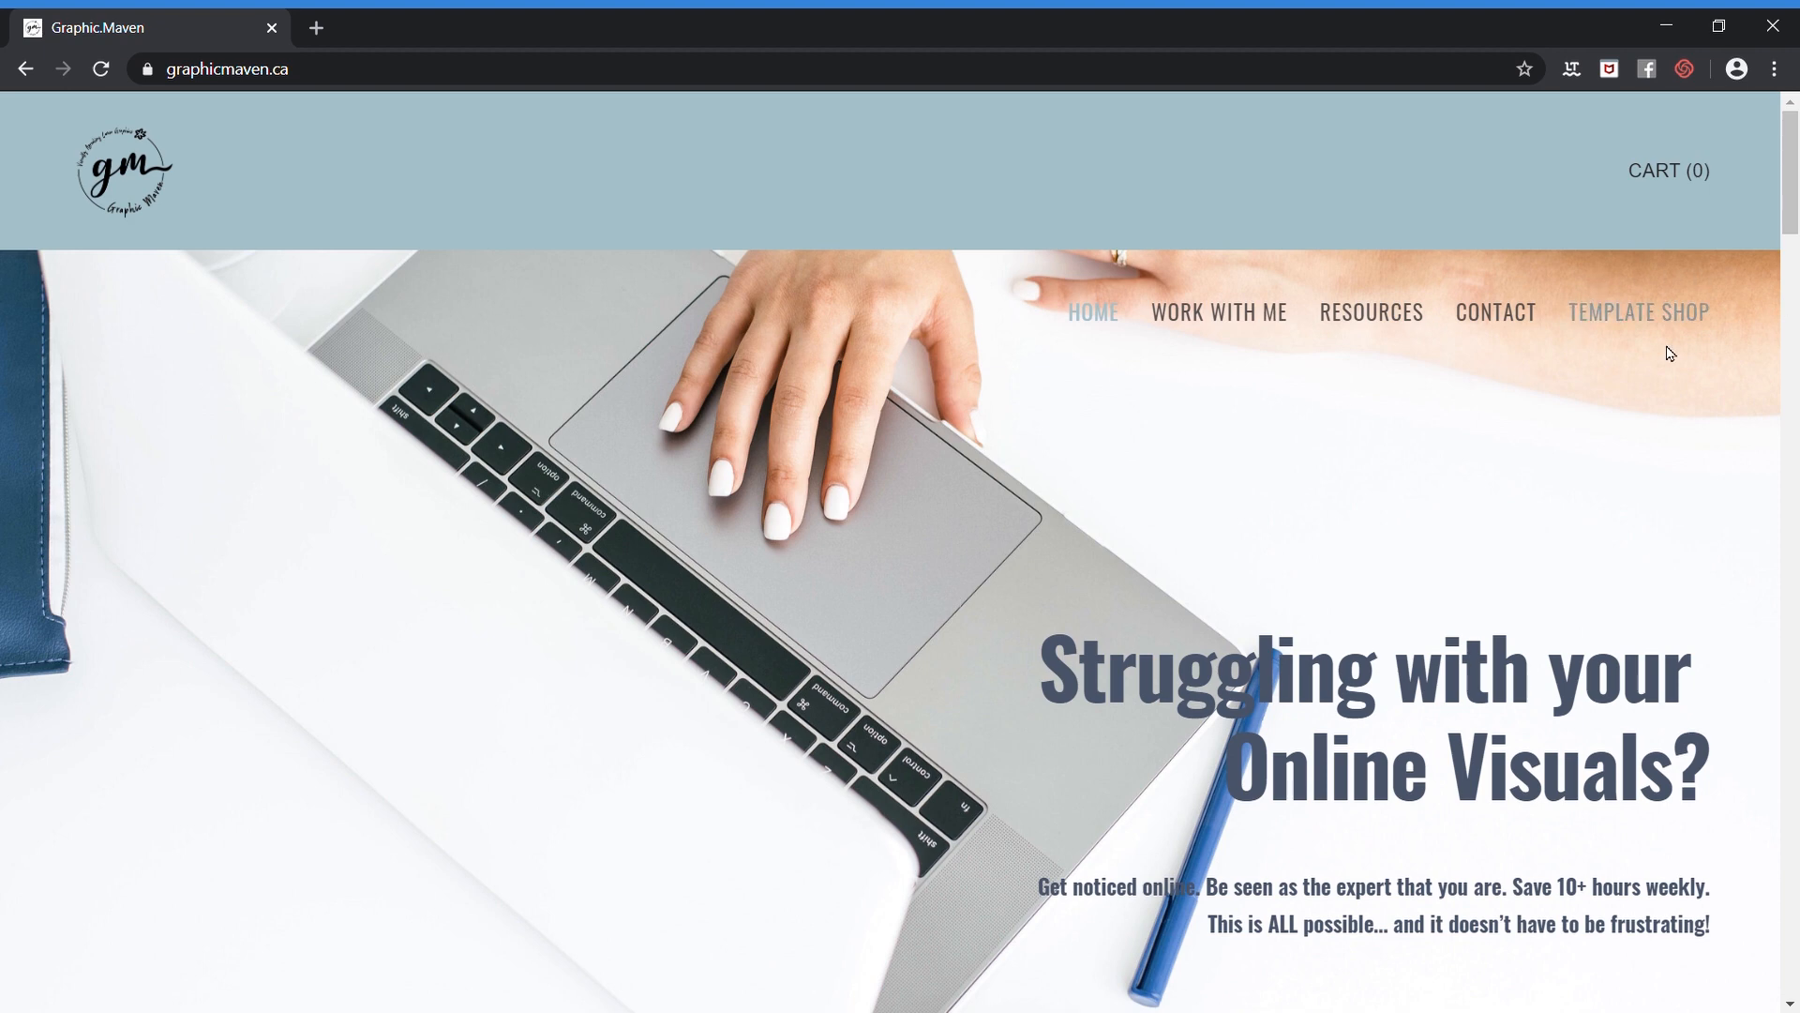
Open the Template Shop page of the Graphic Maven website and look over the templates offered
click(1645, 322)
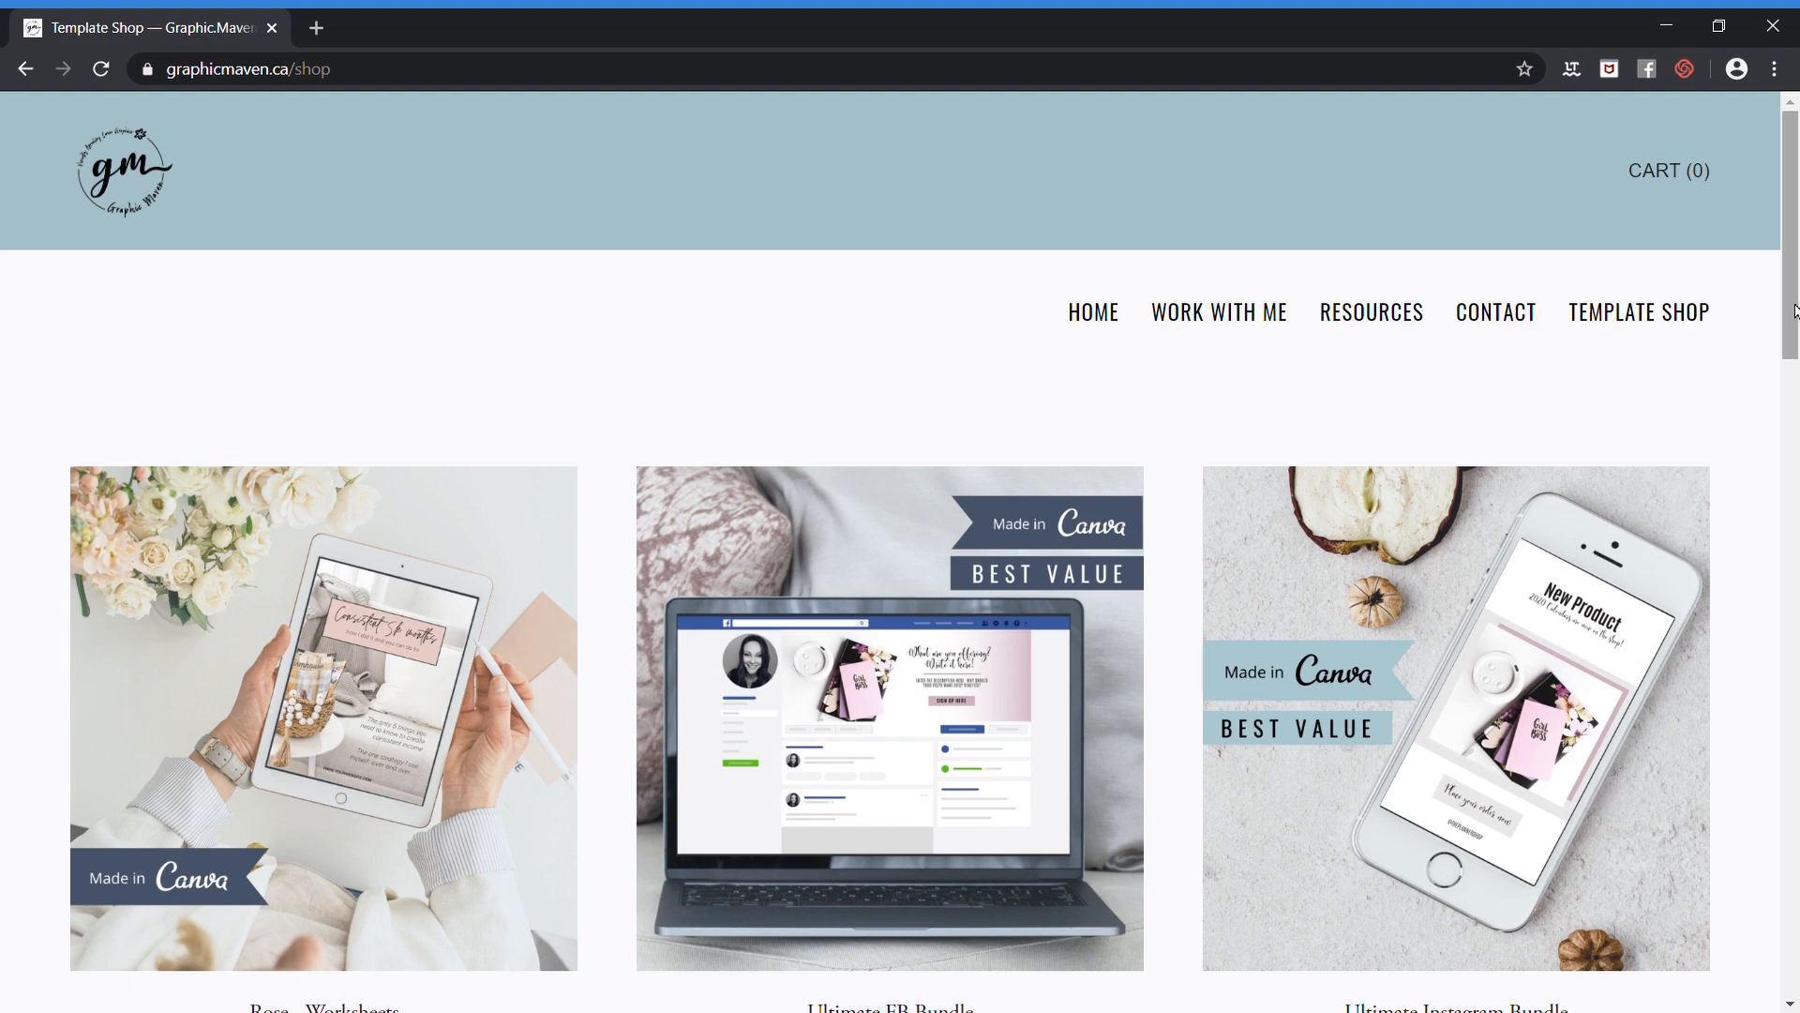
drag(1795, 313, 1796, 346)
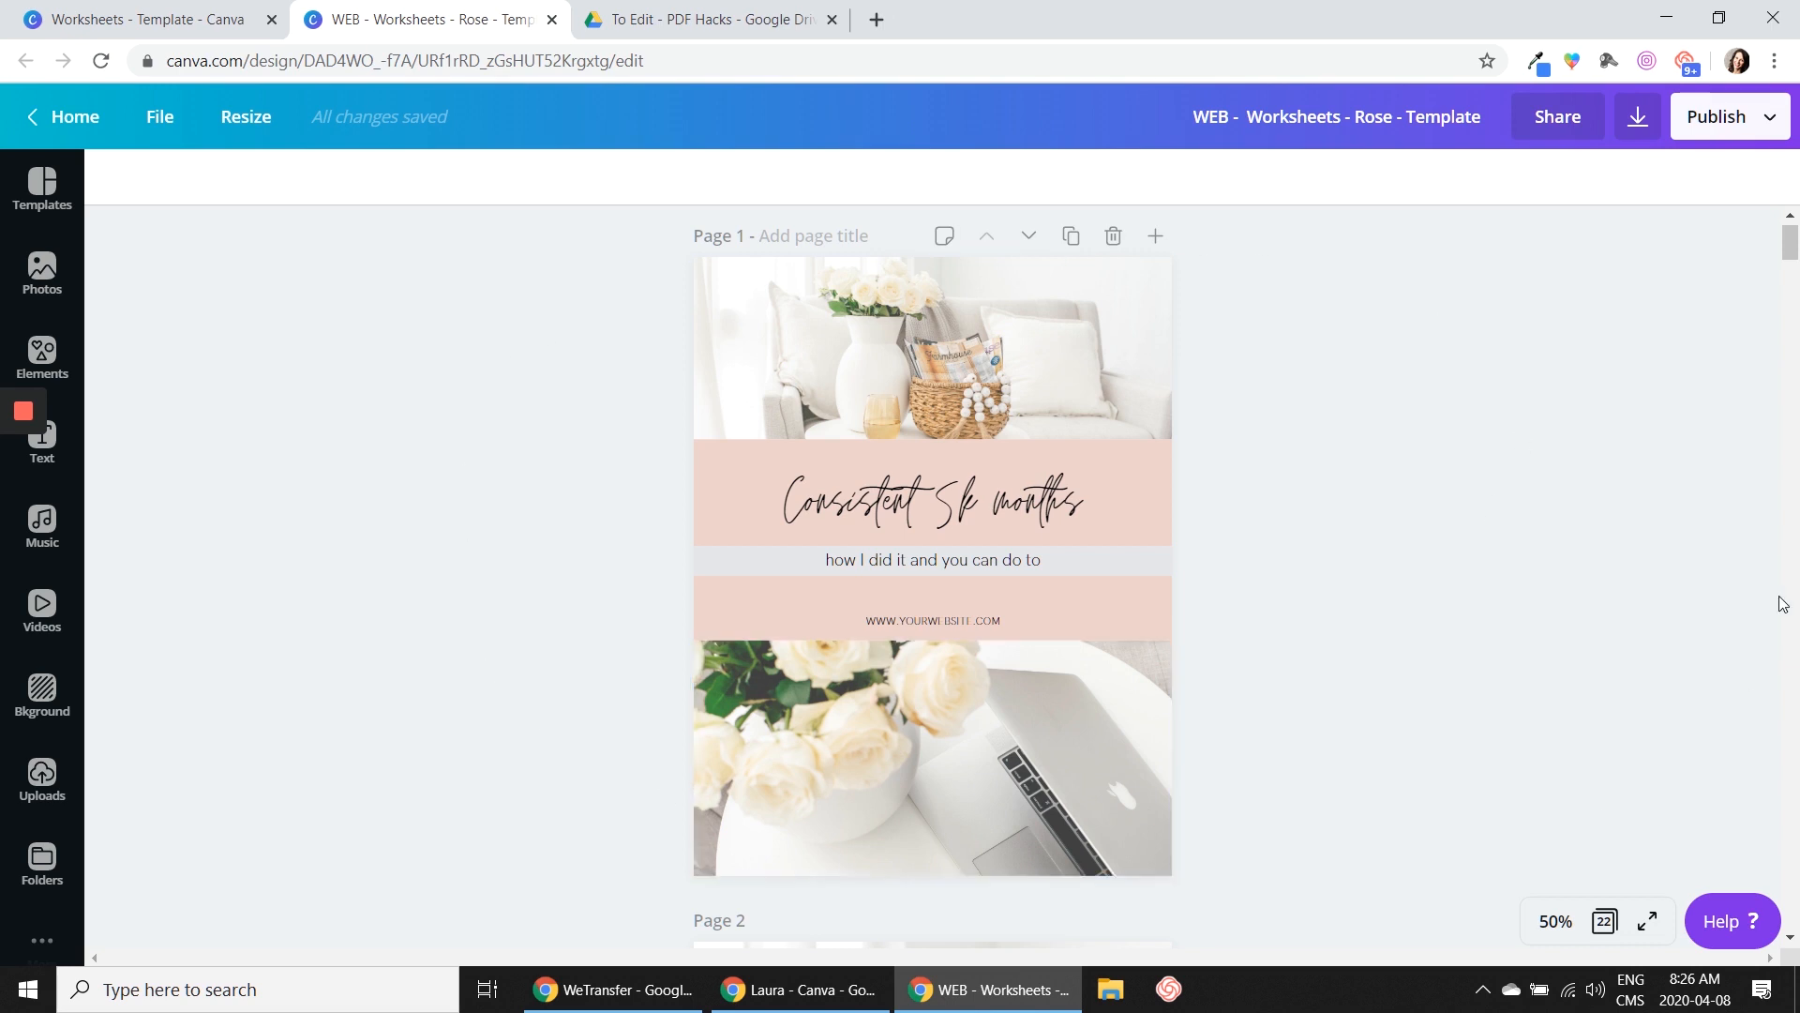
Look through the Rose worksheets template in Canva, from the cover pages to the contact page at the end
scroll(1547, 535, down, 3)
scroll(1538, 533, down, 5)
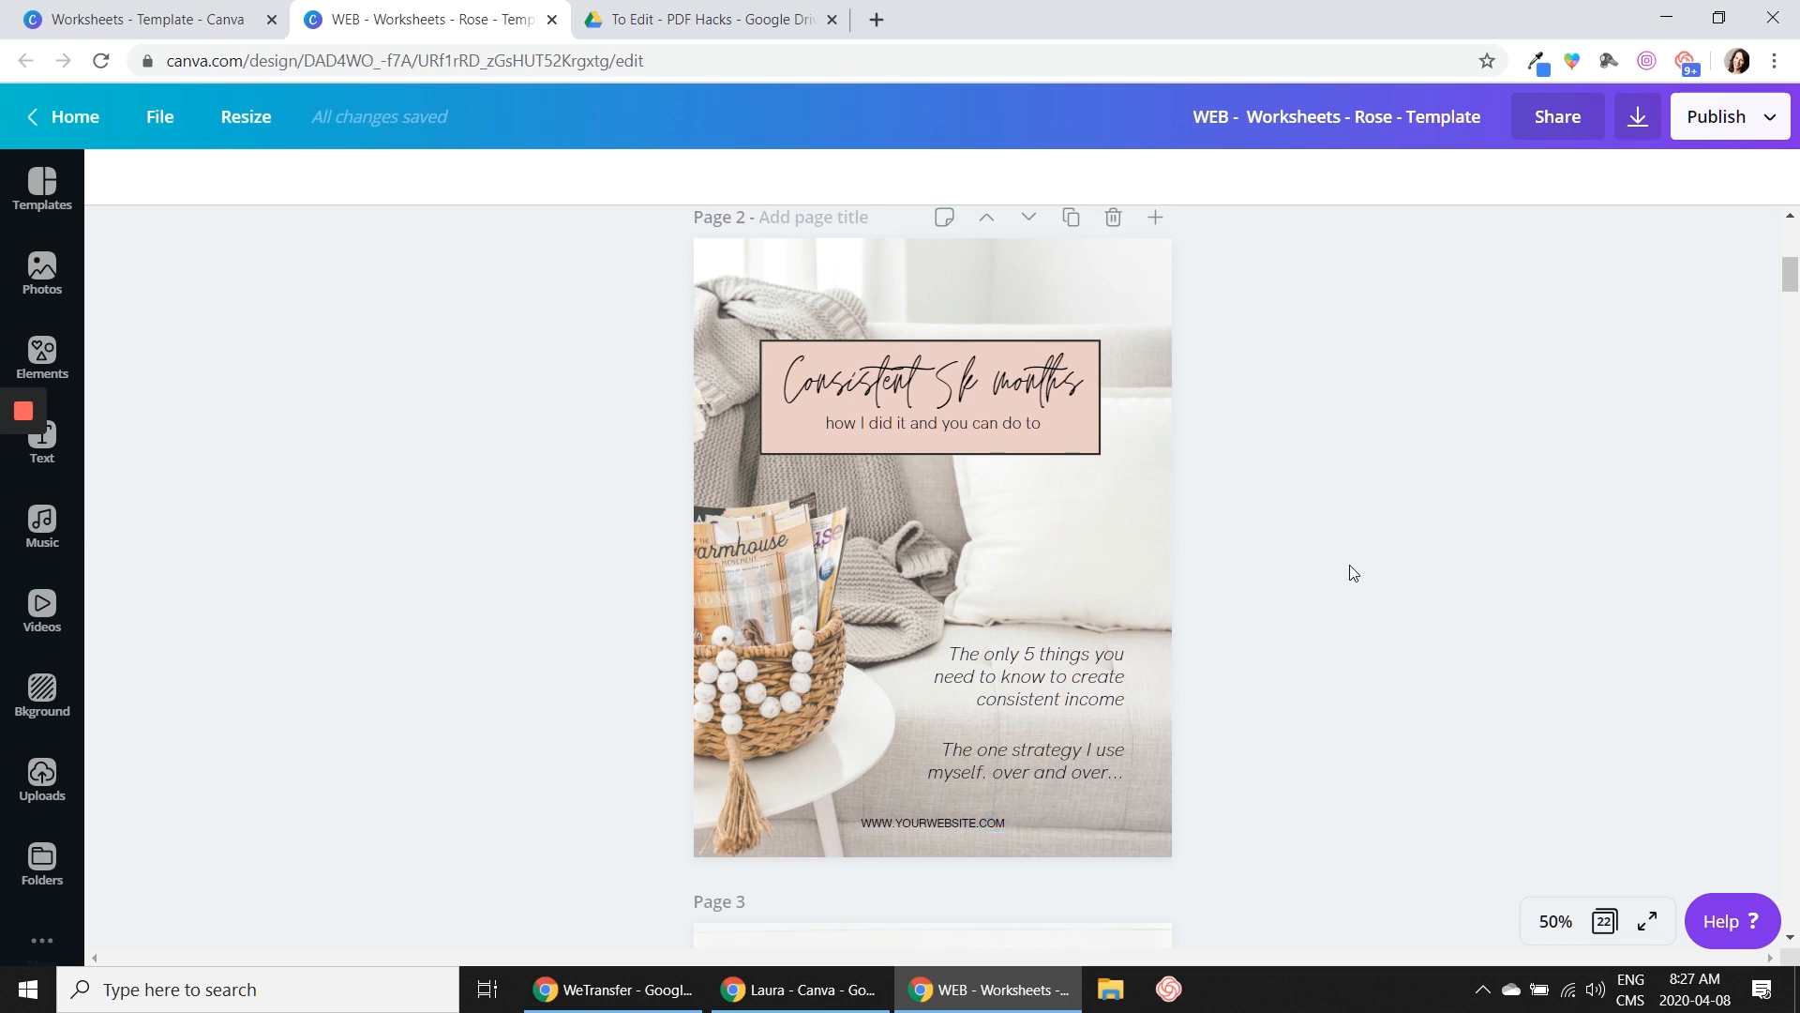
scroll(1359, 574, down, 2)
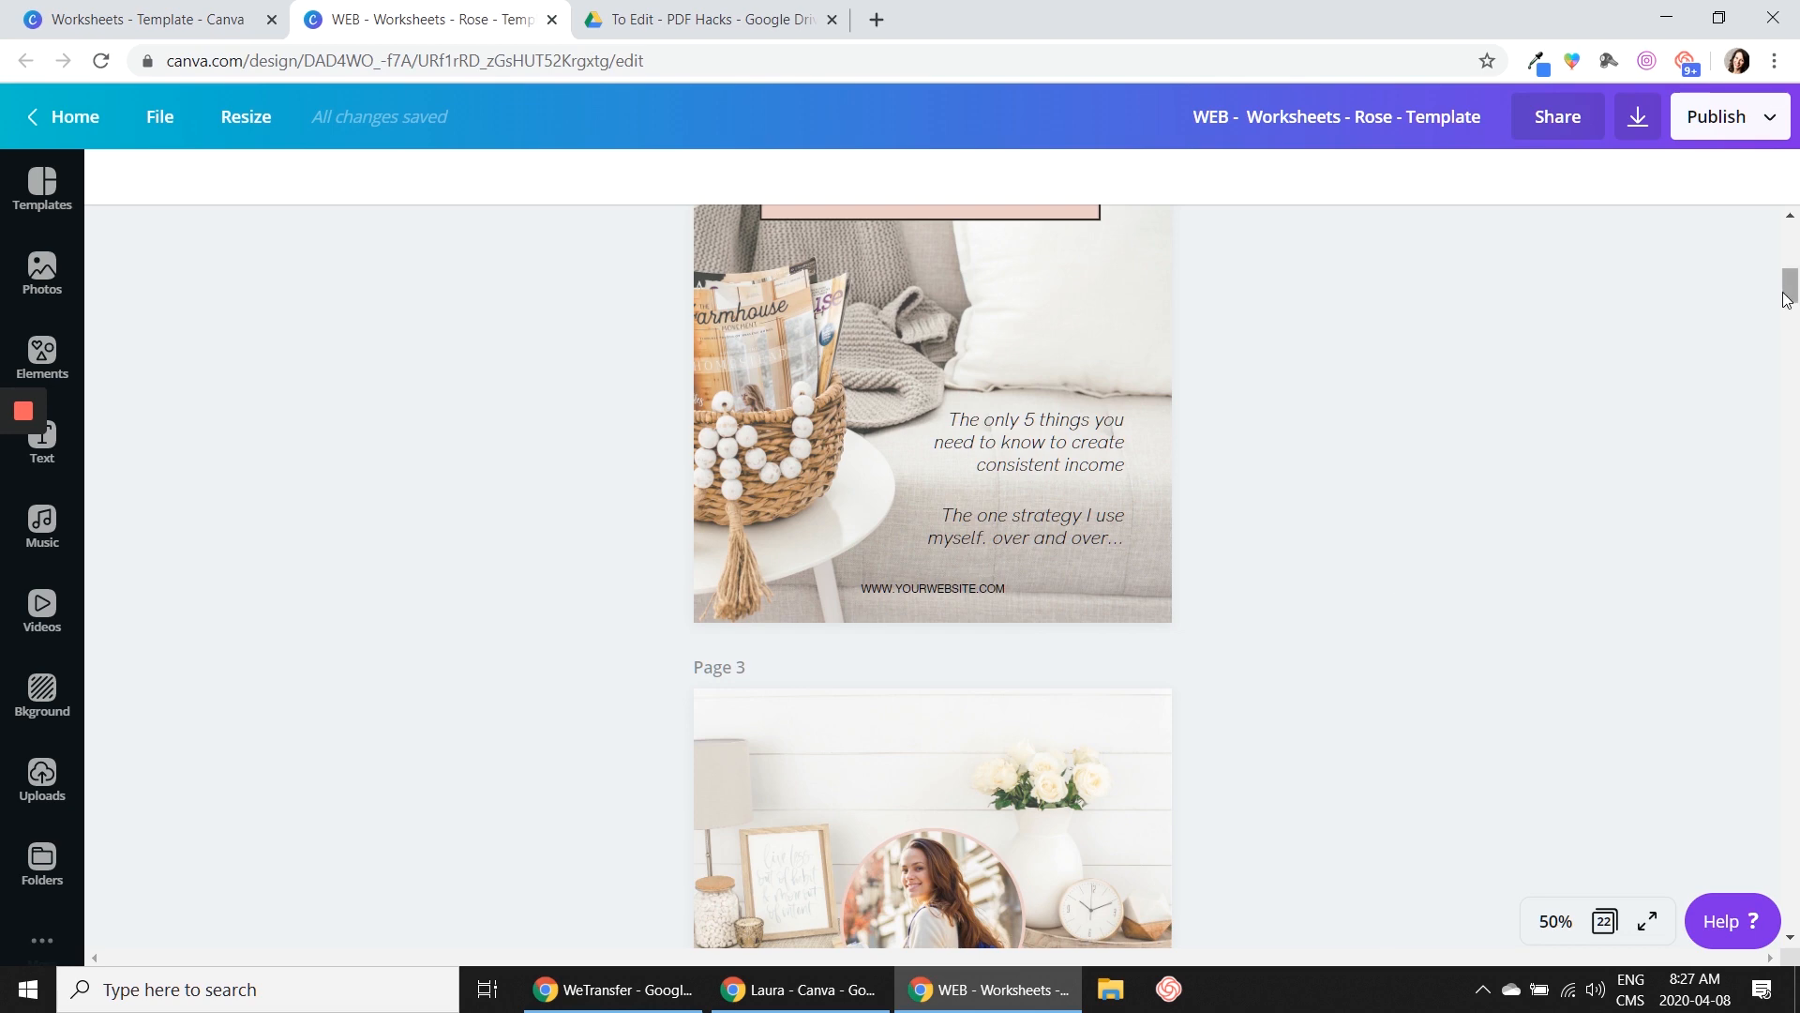
drag(1789, 292, 1763, 622)
scroll(1756, 696, down, 5)
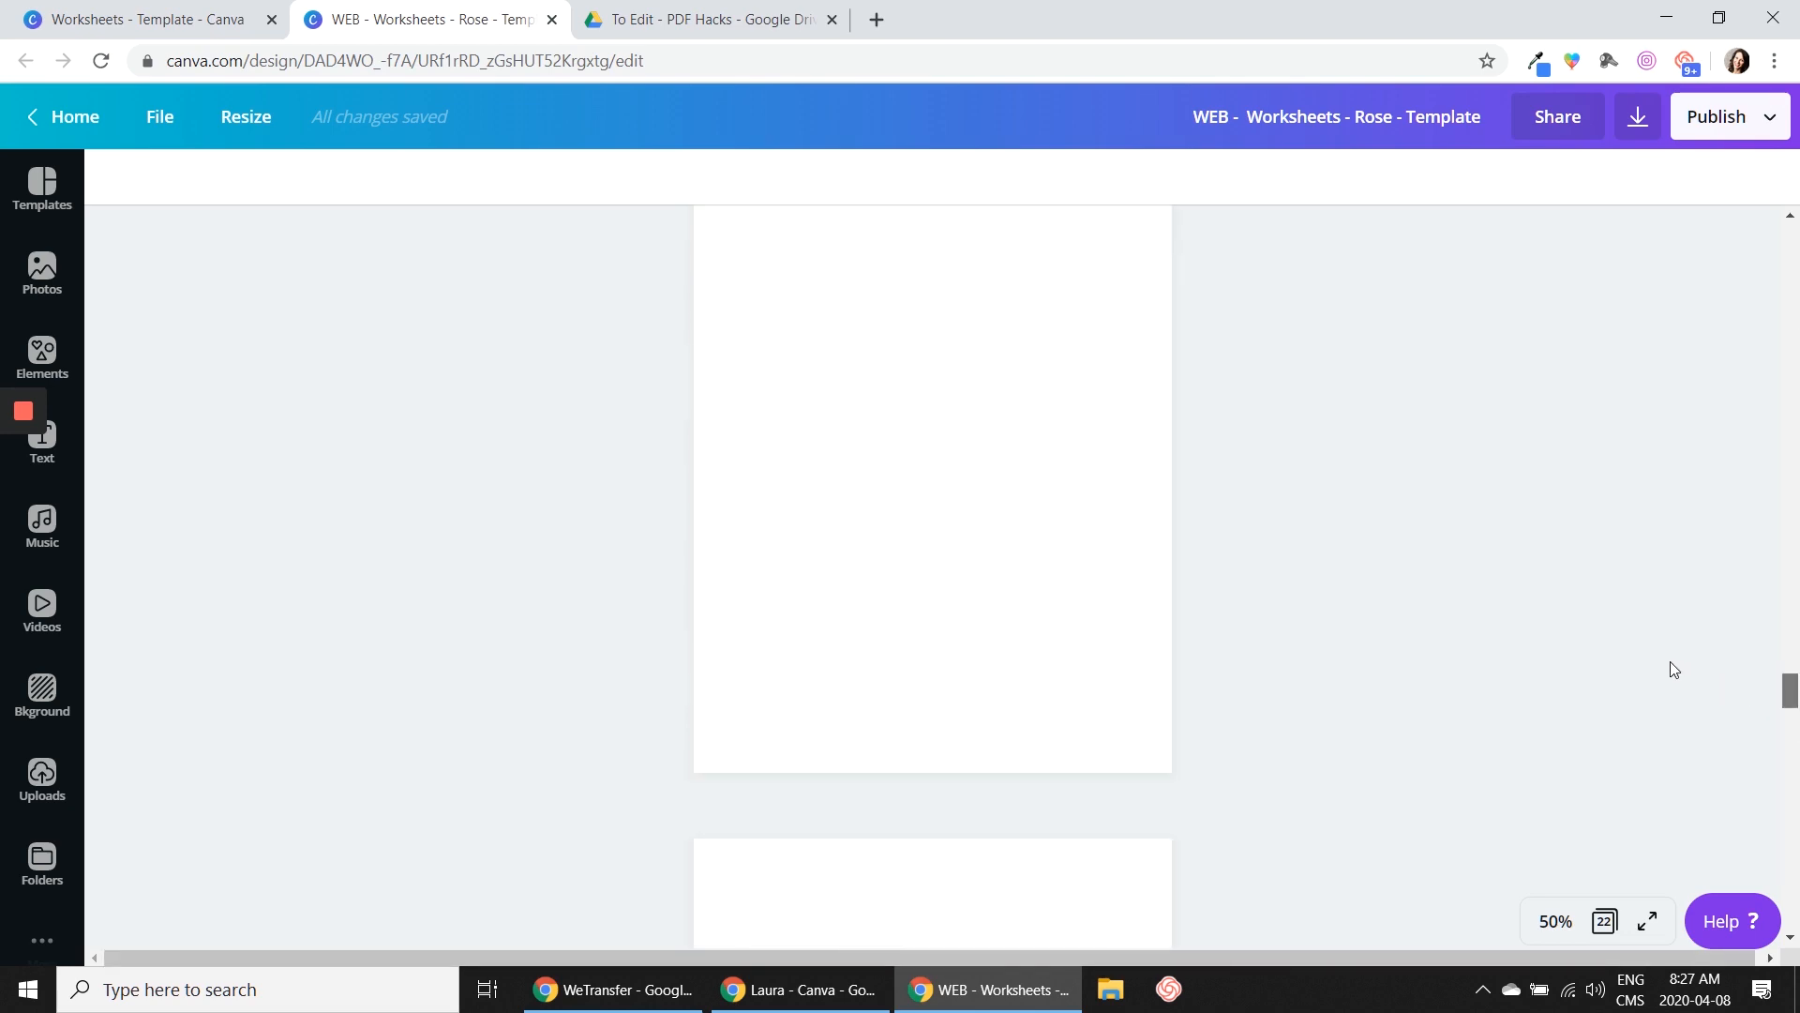
scroll(1688, 675, down, 3)
scroll(1707, 665, down, 15)
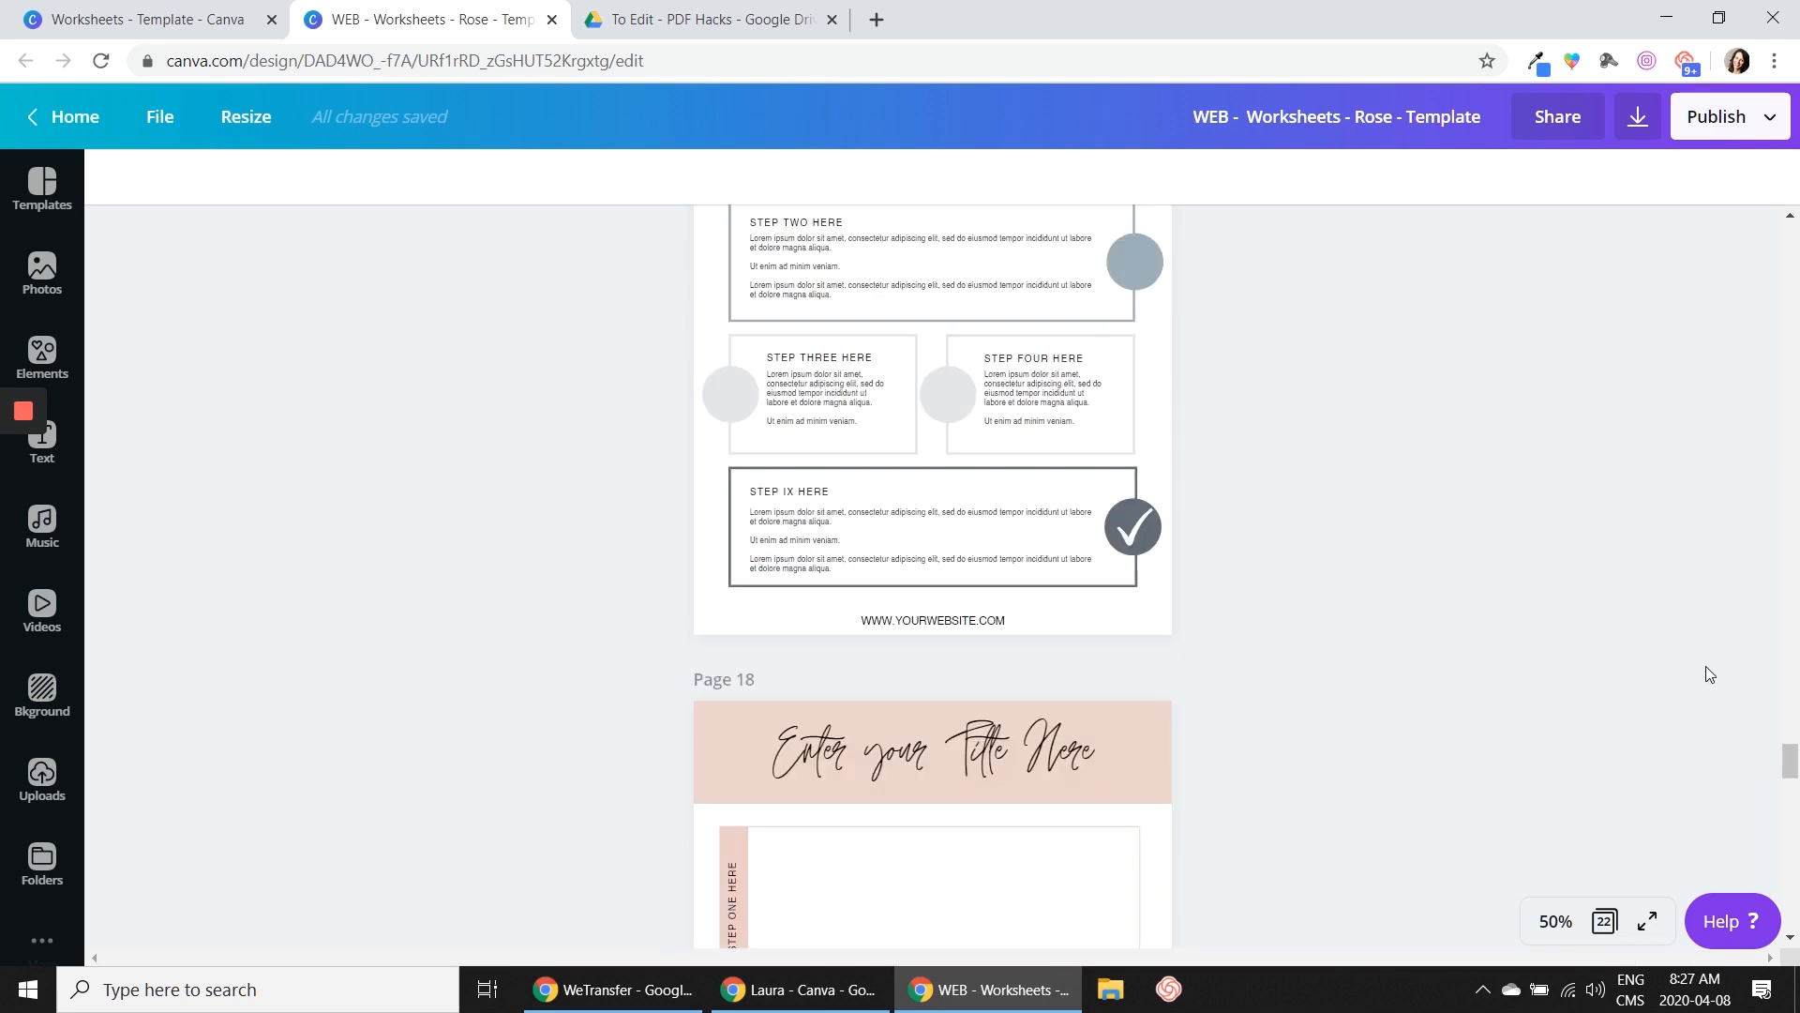
scroll(1706, 662, down, 5)
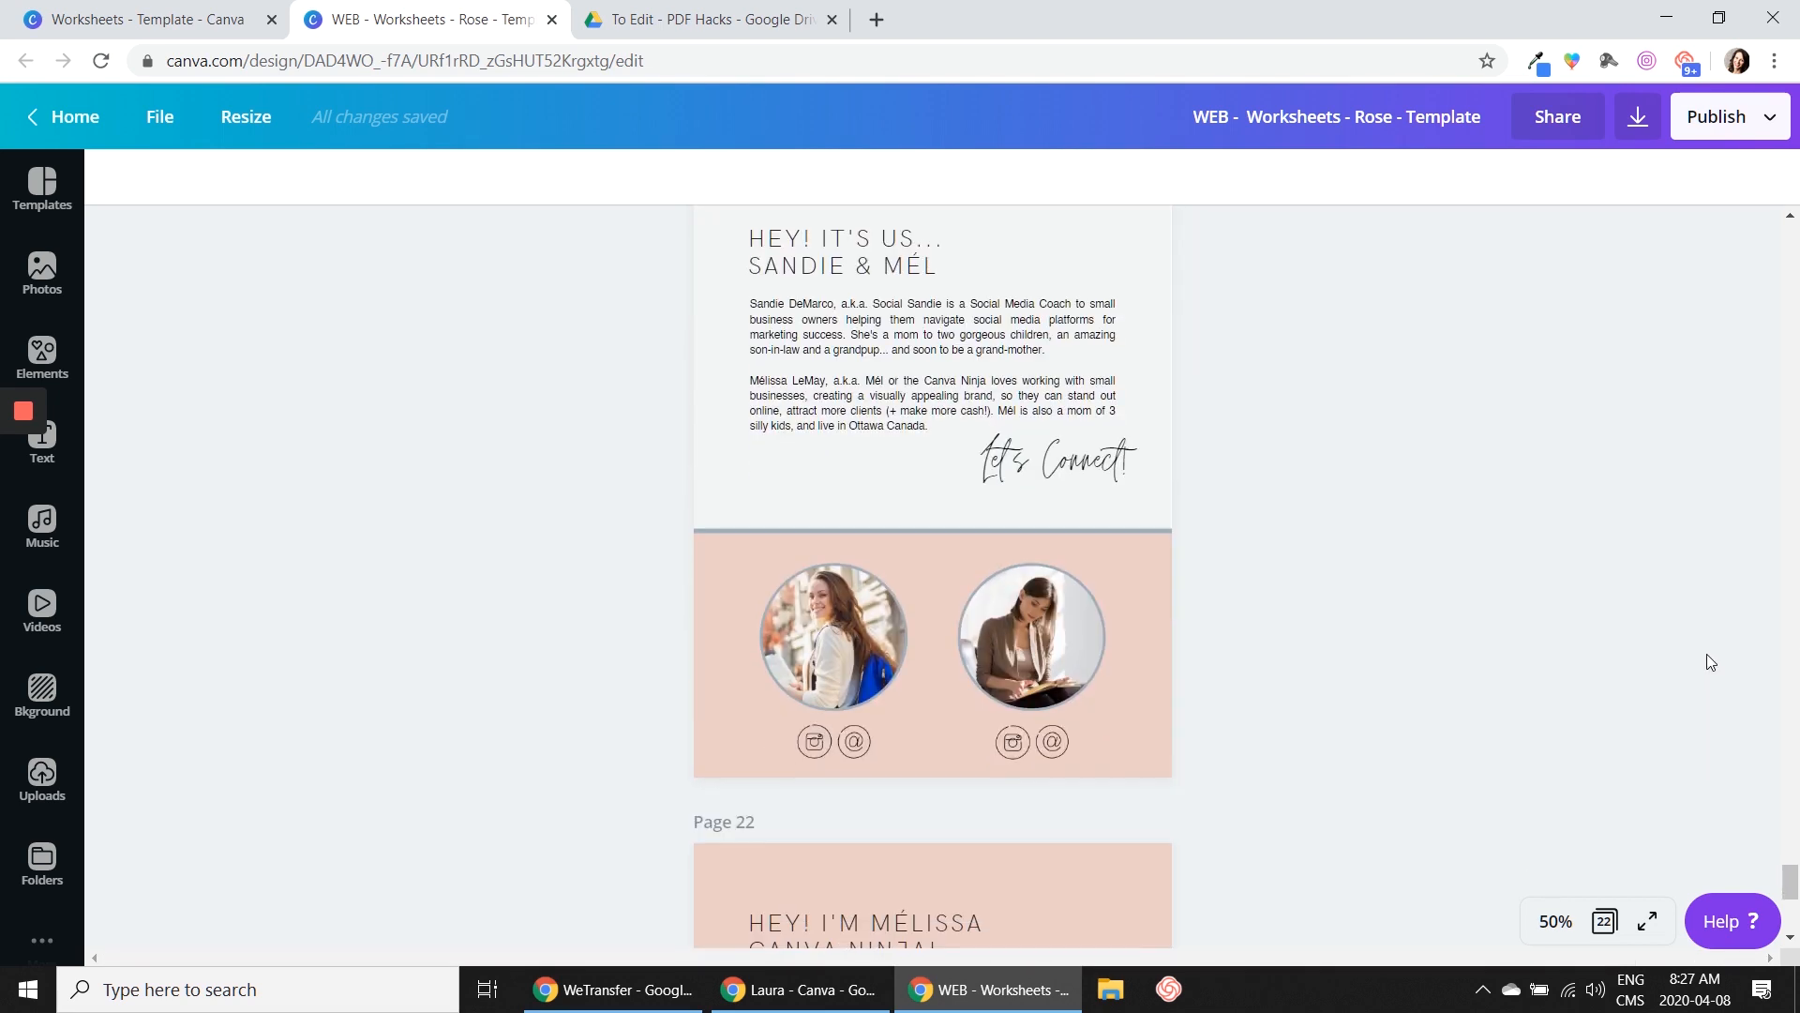
scroll(1706, 655, up, 1)
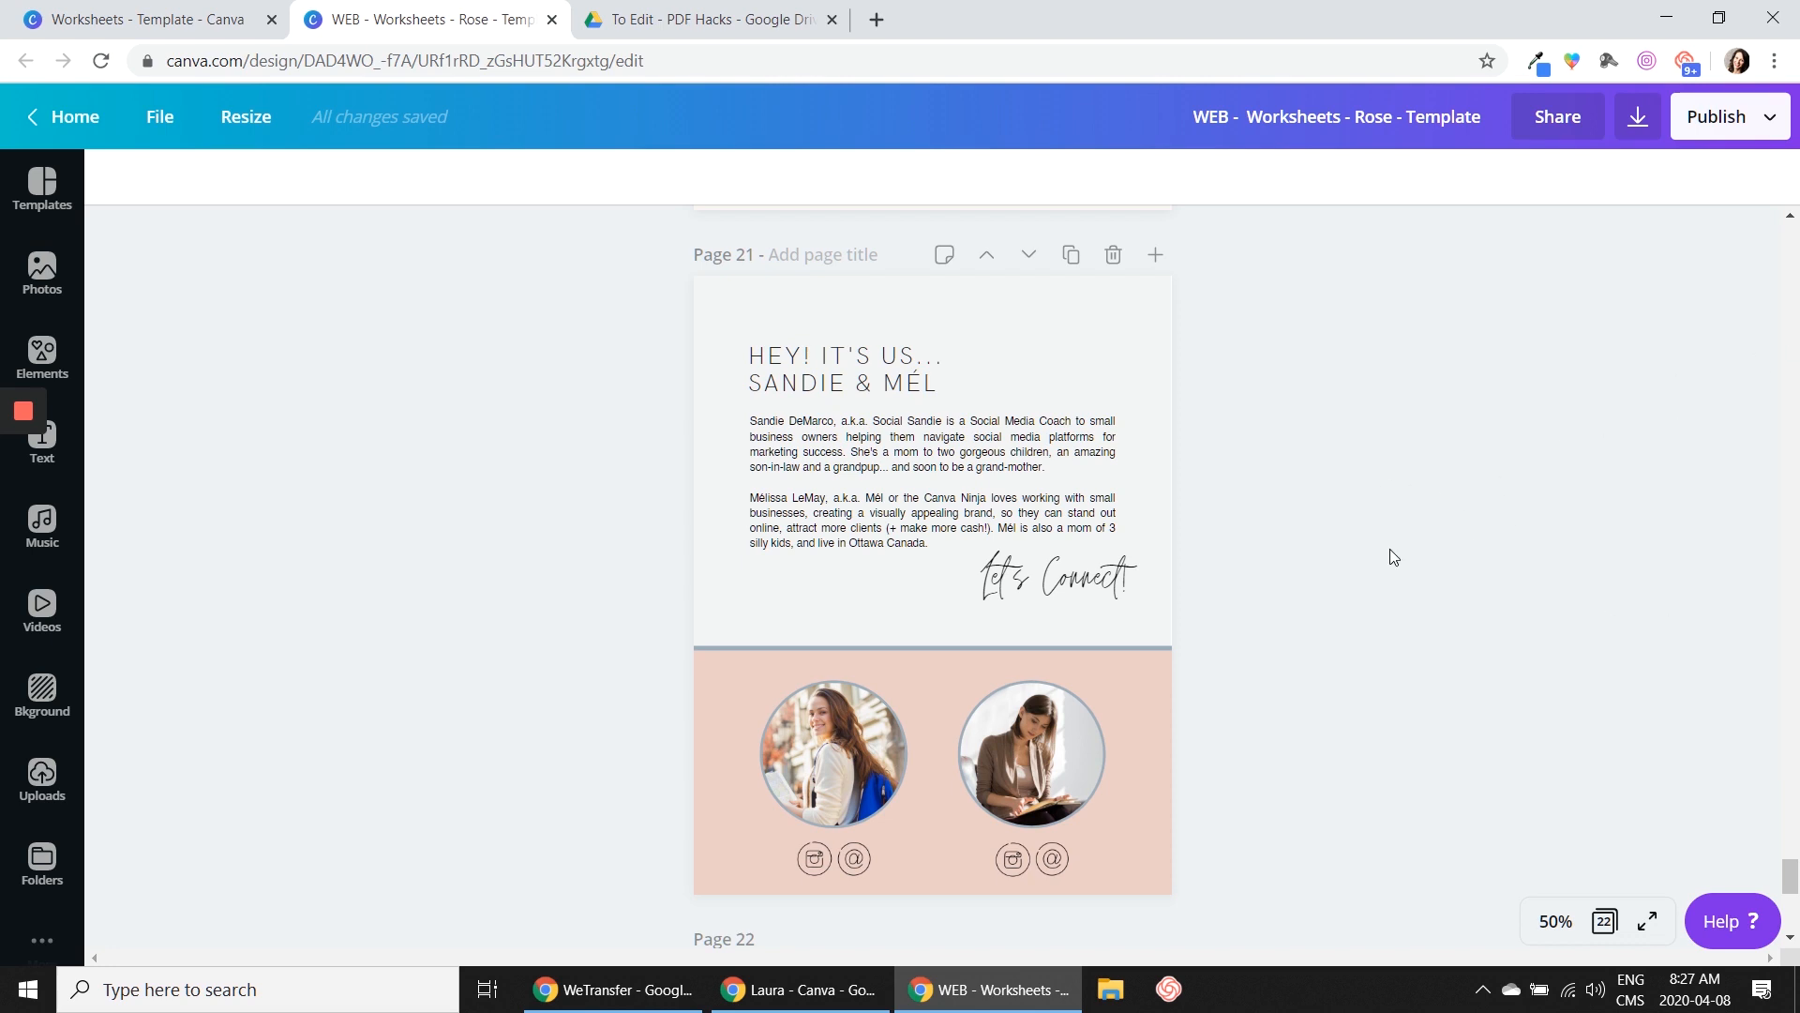
scroll(1390, 548, down, 5)
scroll(1403, 552, up, 5)
scroll(1331, 506, up, 5)
scroll(1336, 512, down, 12)
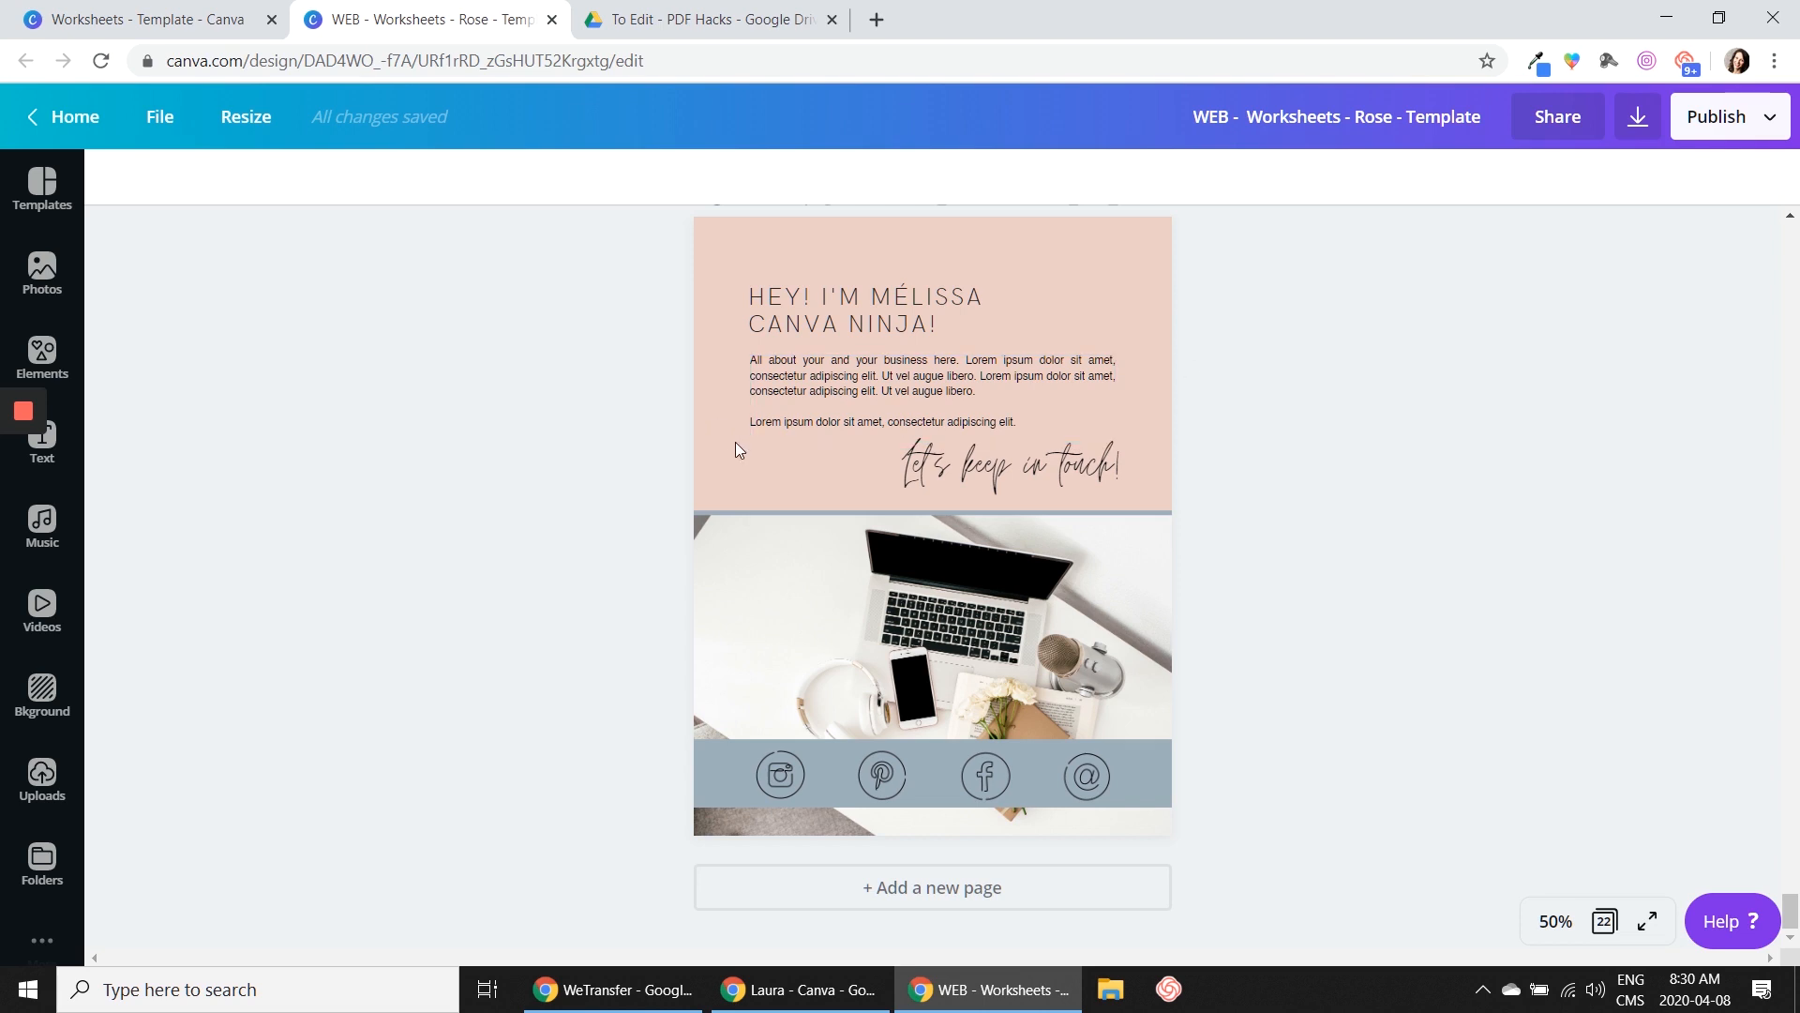
click(784, 773)
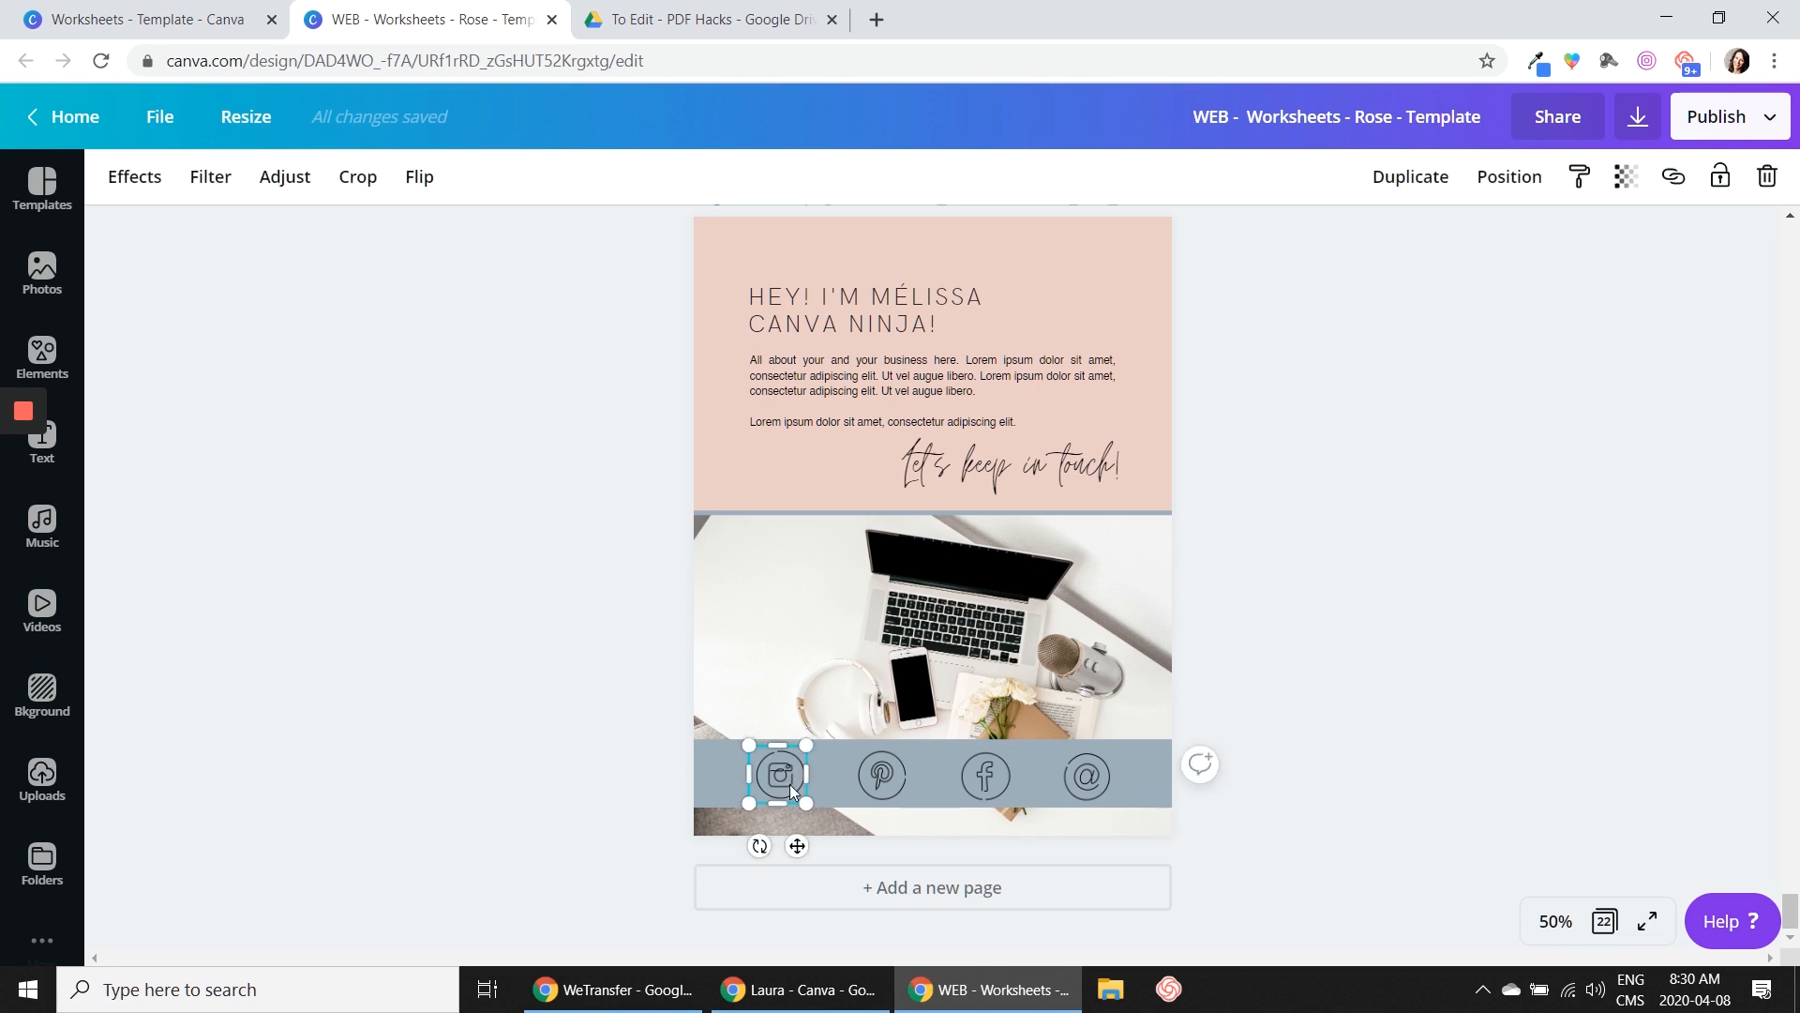
click(768, 780)
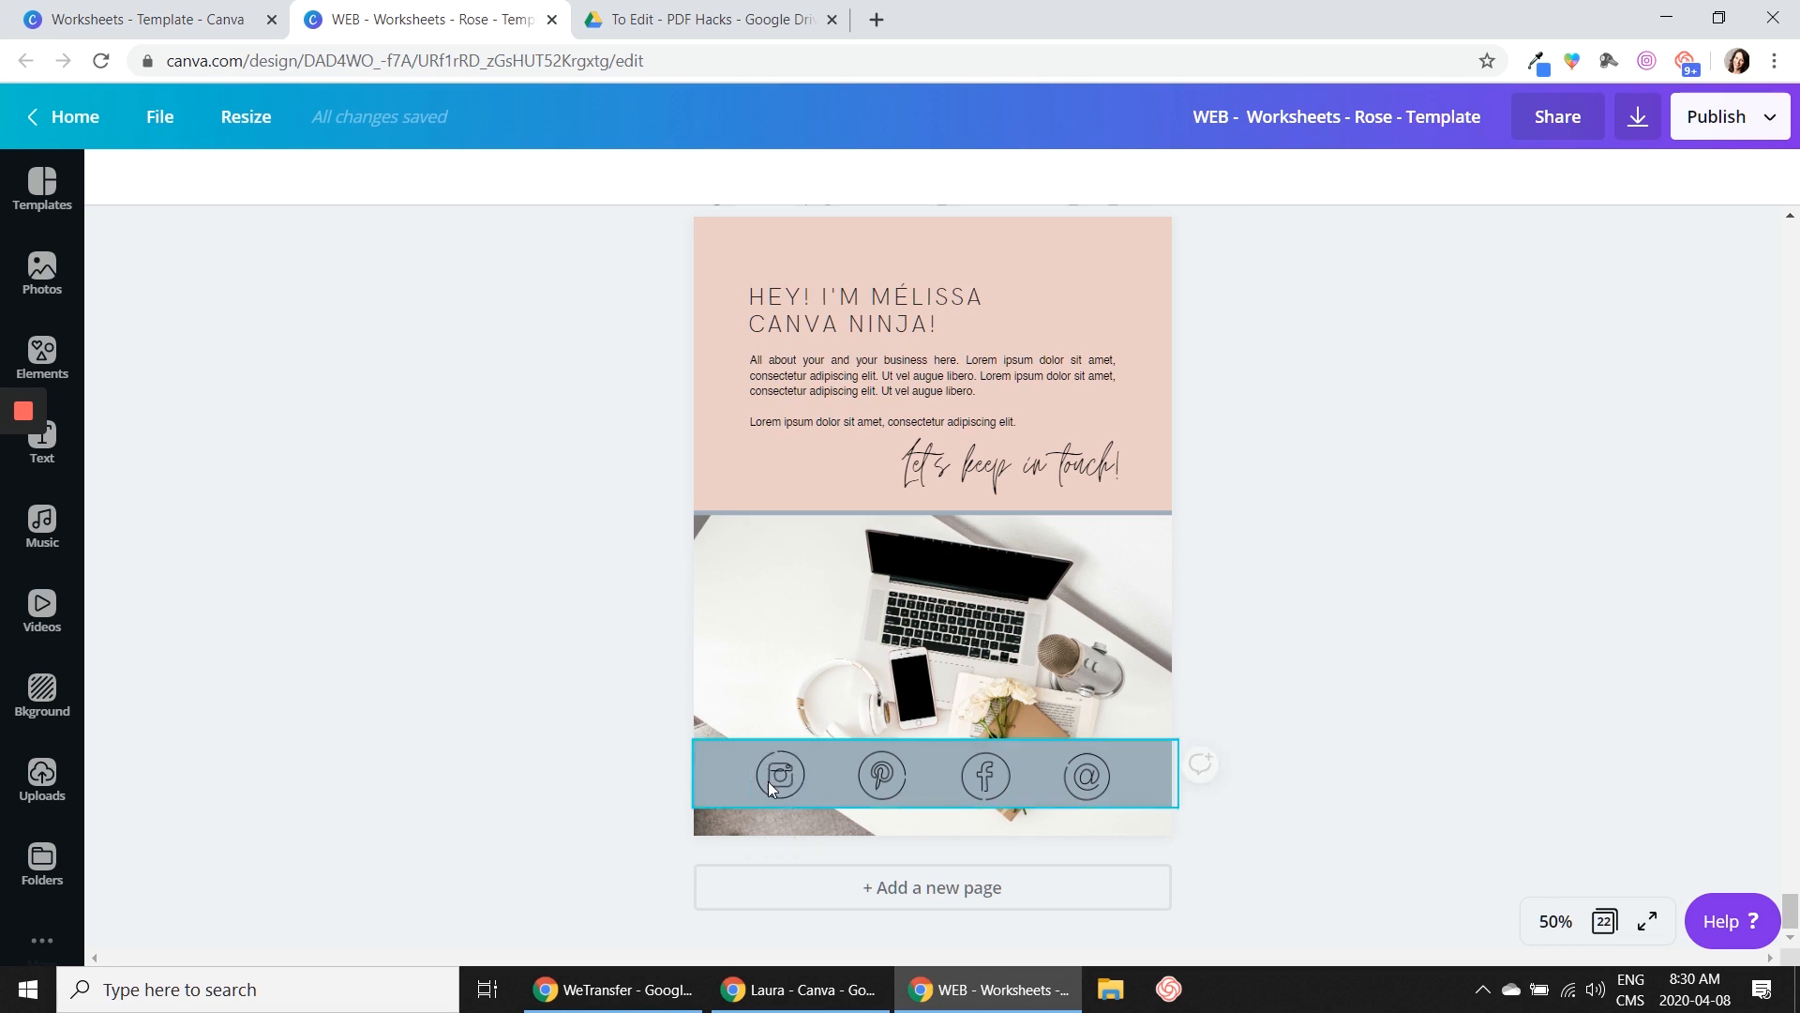
click(777, 779)
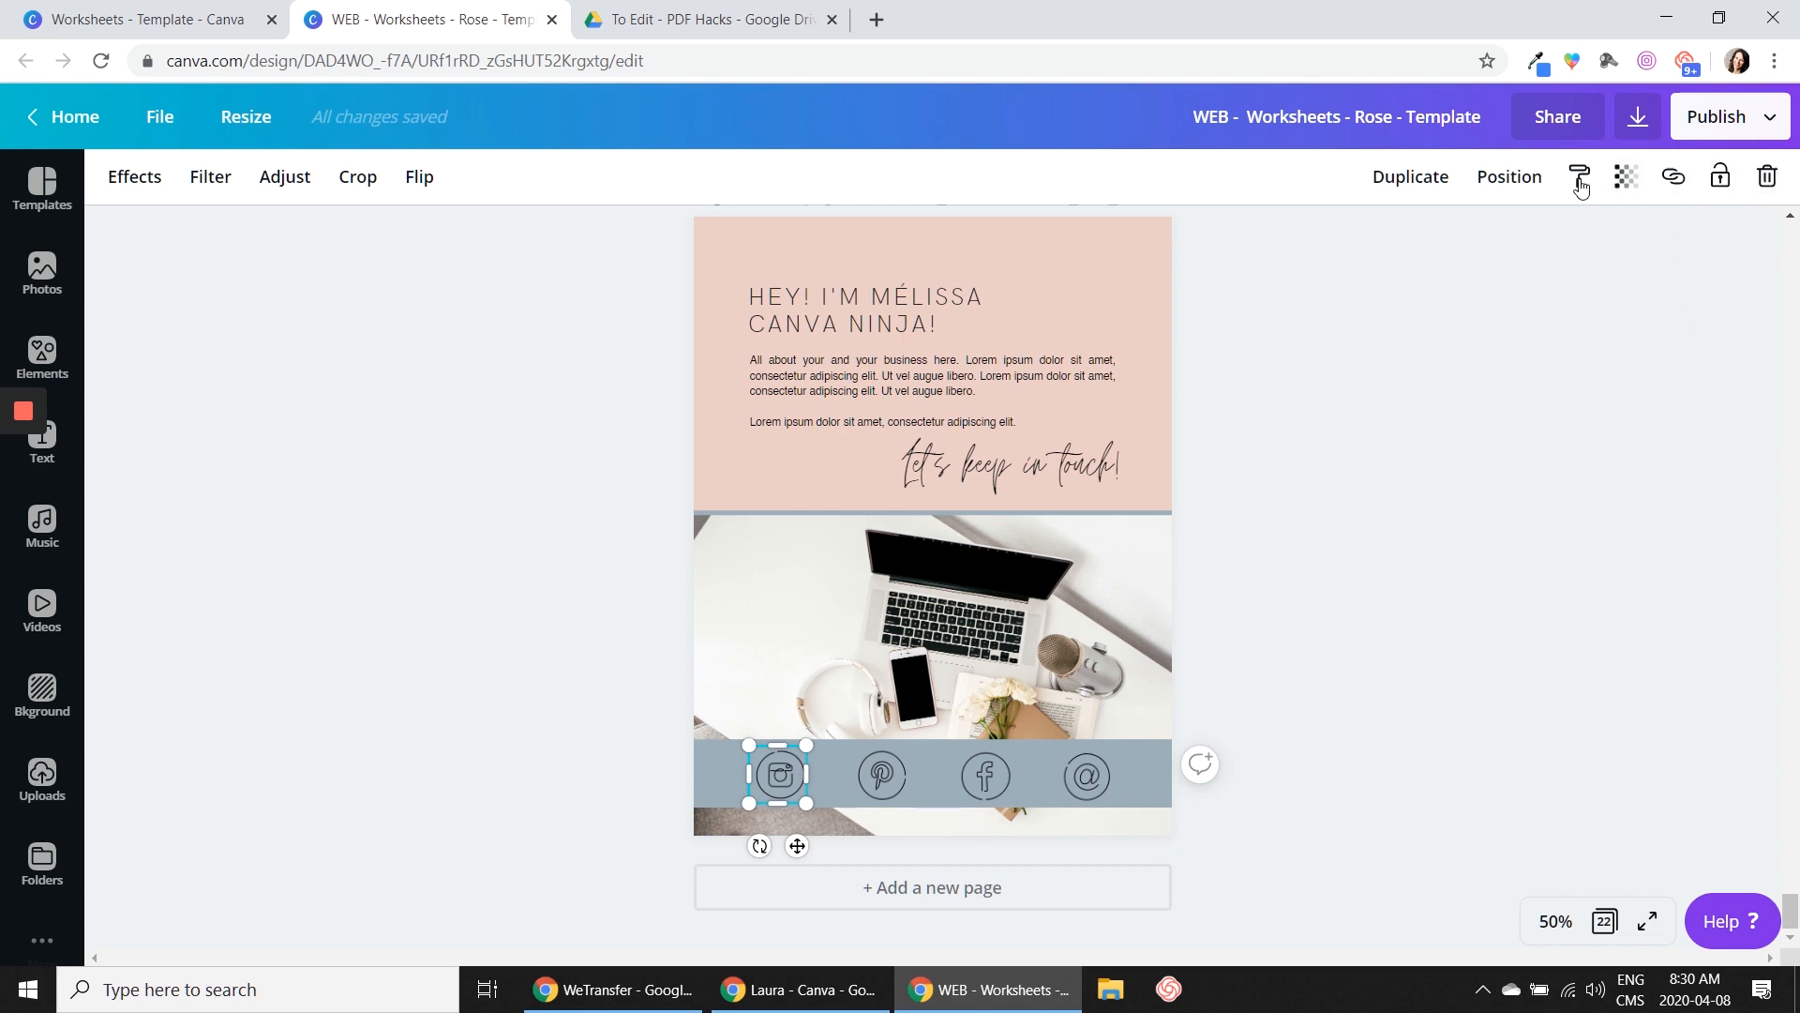
click(1675, 180)
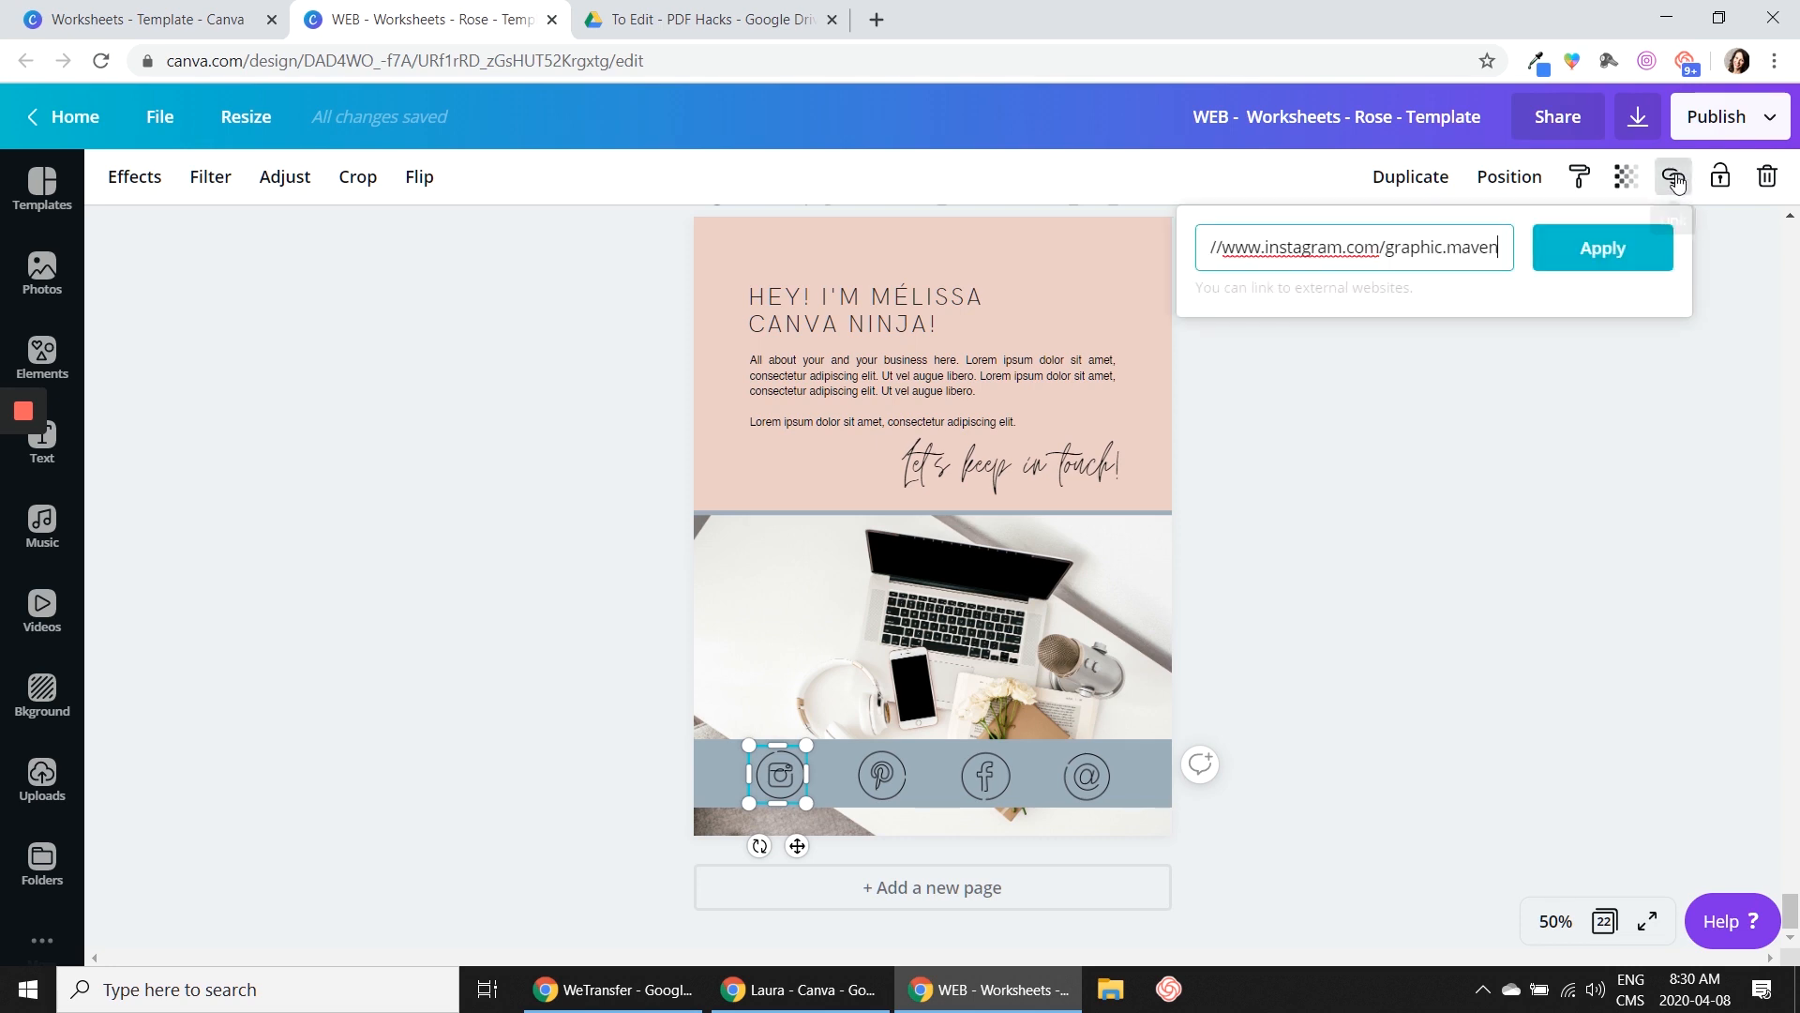
drag(1495, 246, 1205, 247)
key(ctrl+c)
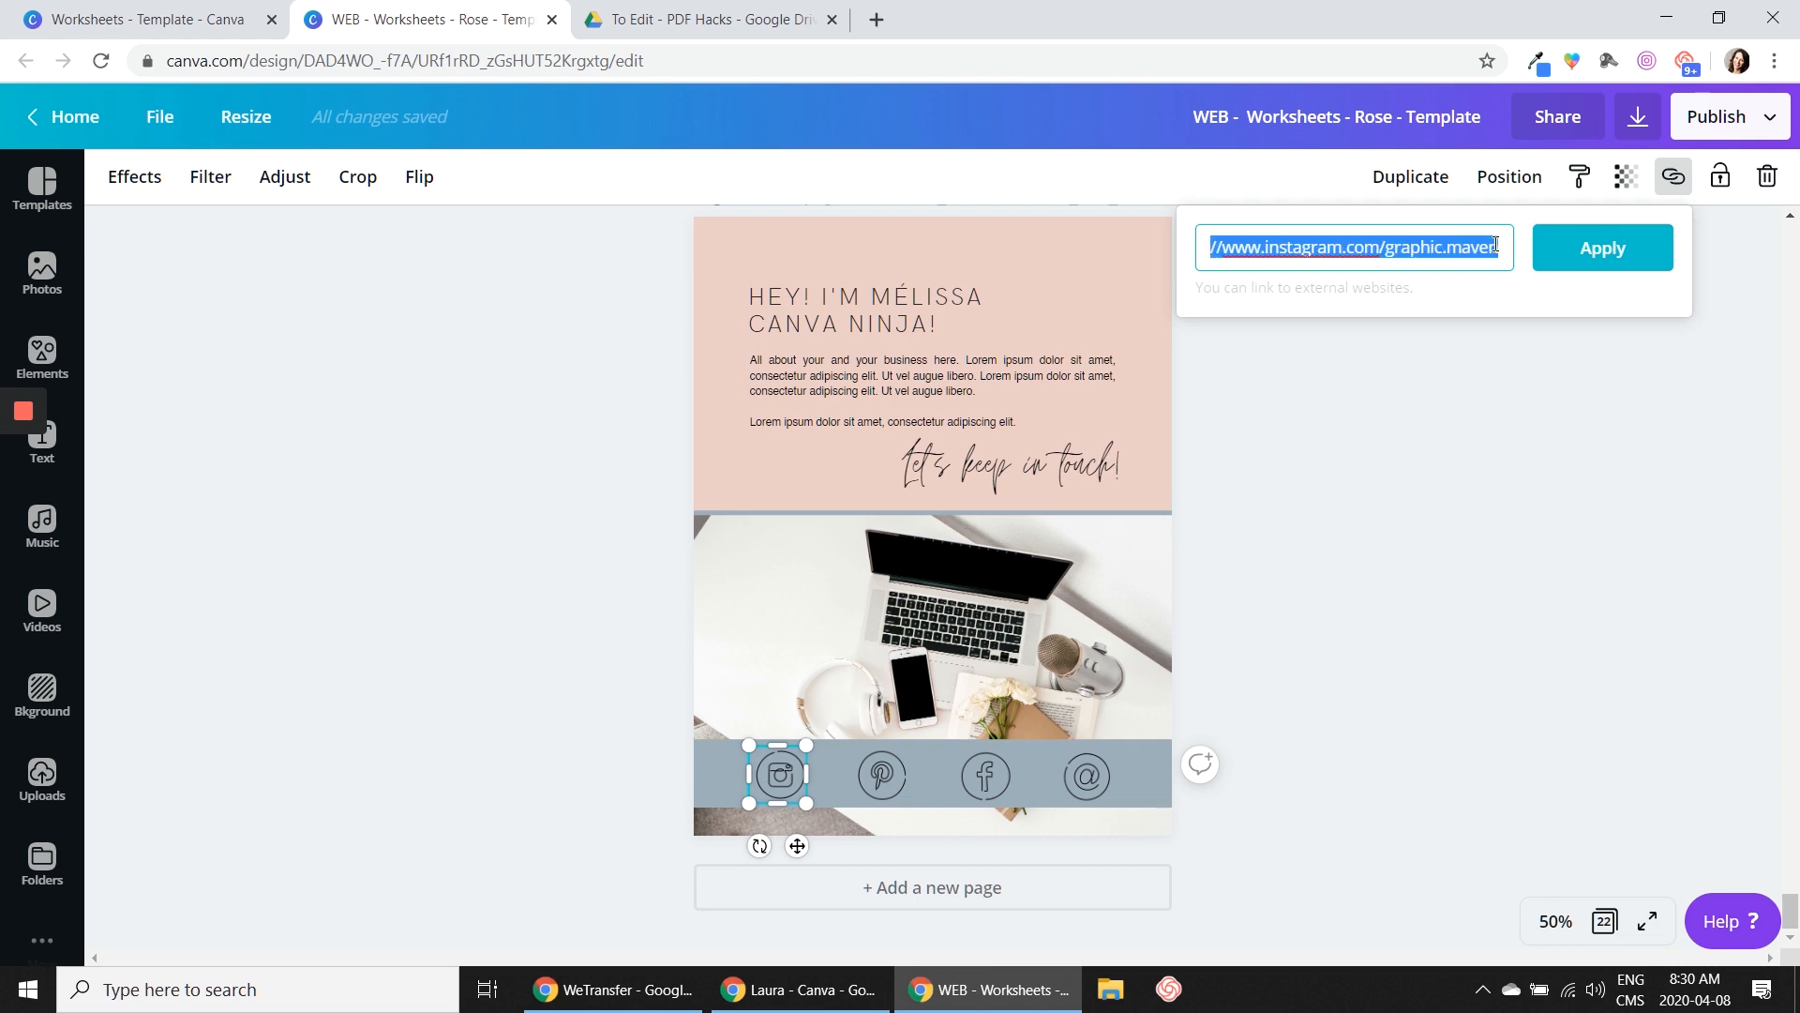
right_click(1332, 242)
click(1348, 310)
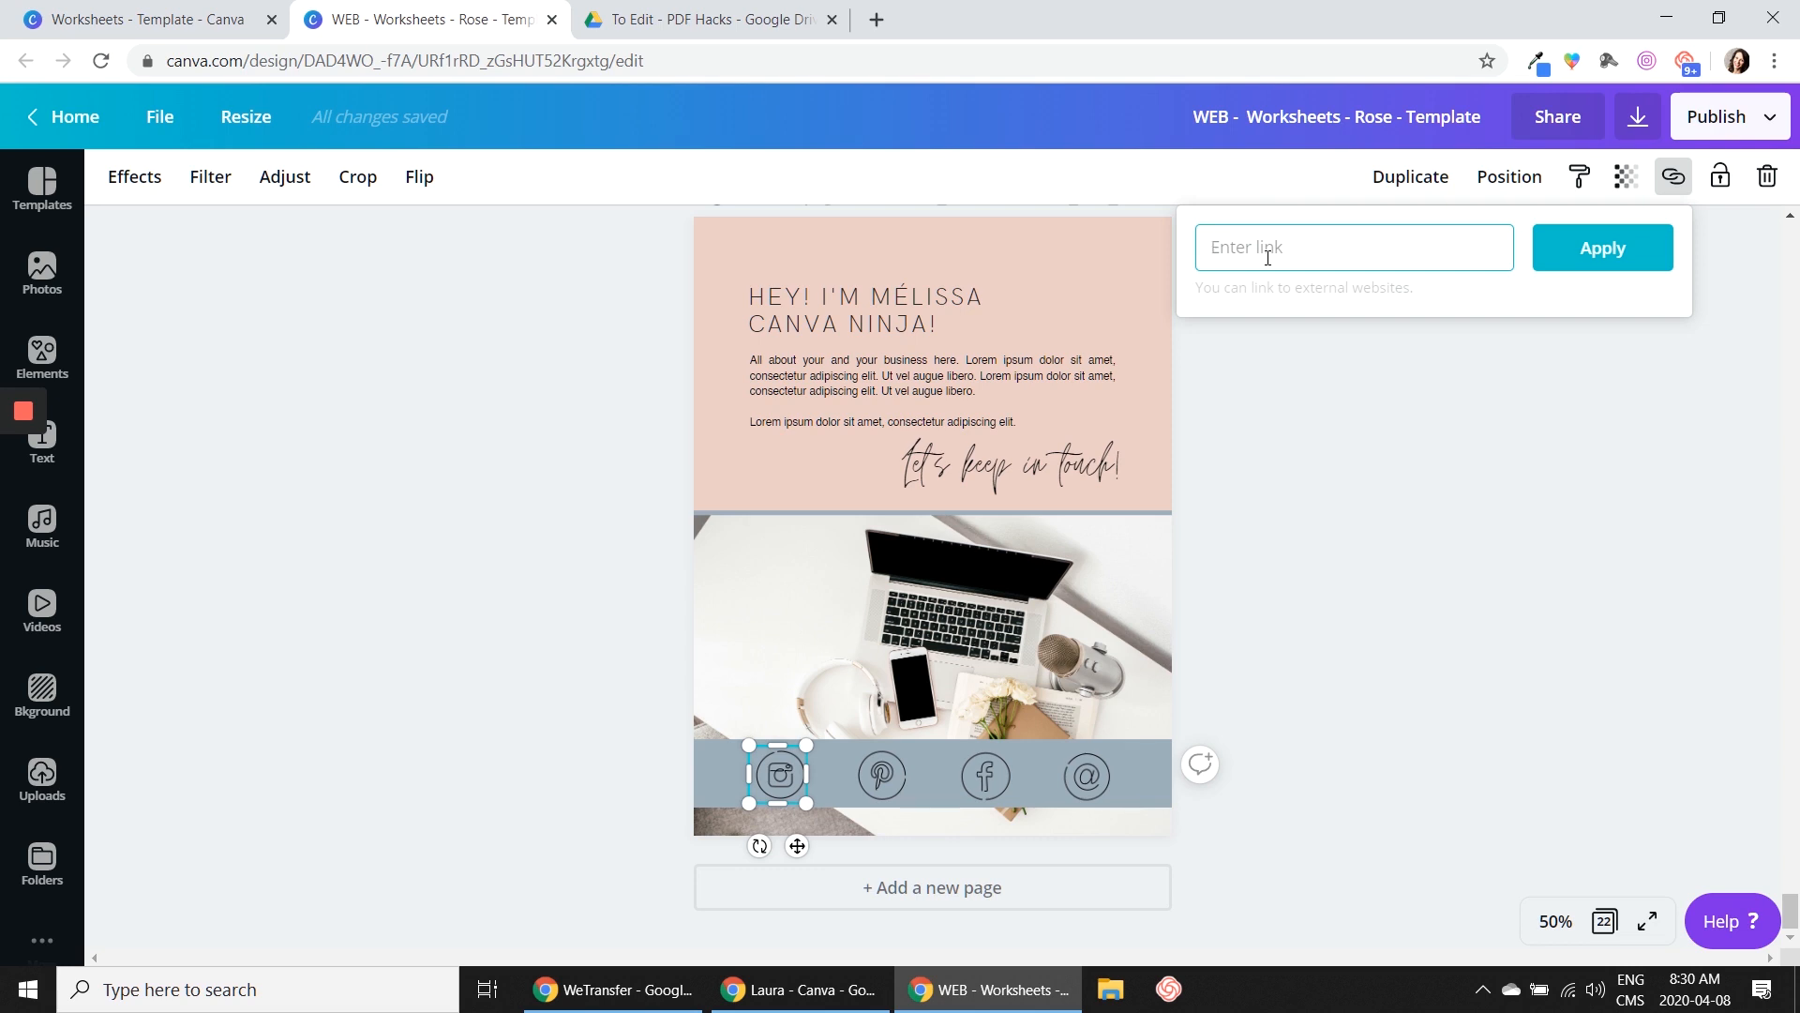
key(ctrl+v)
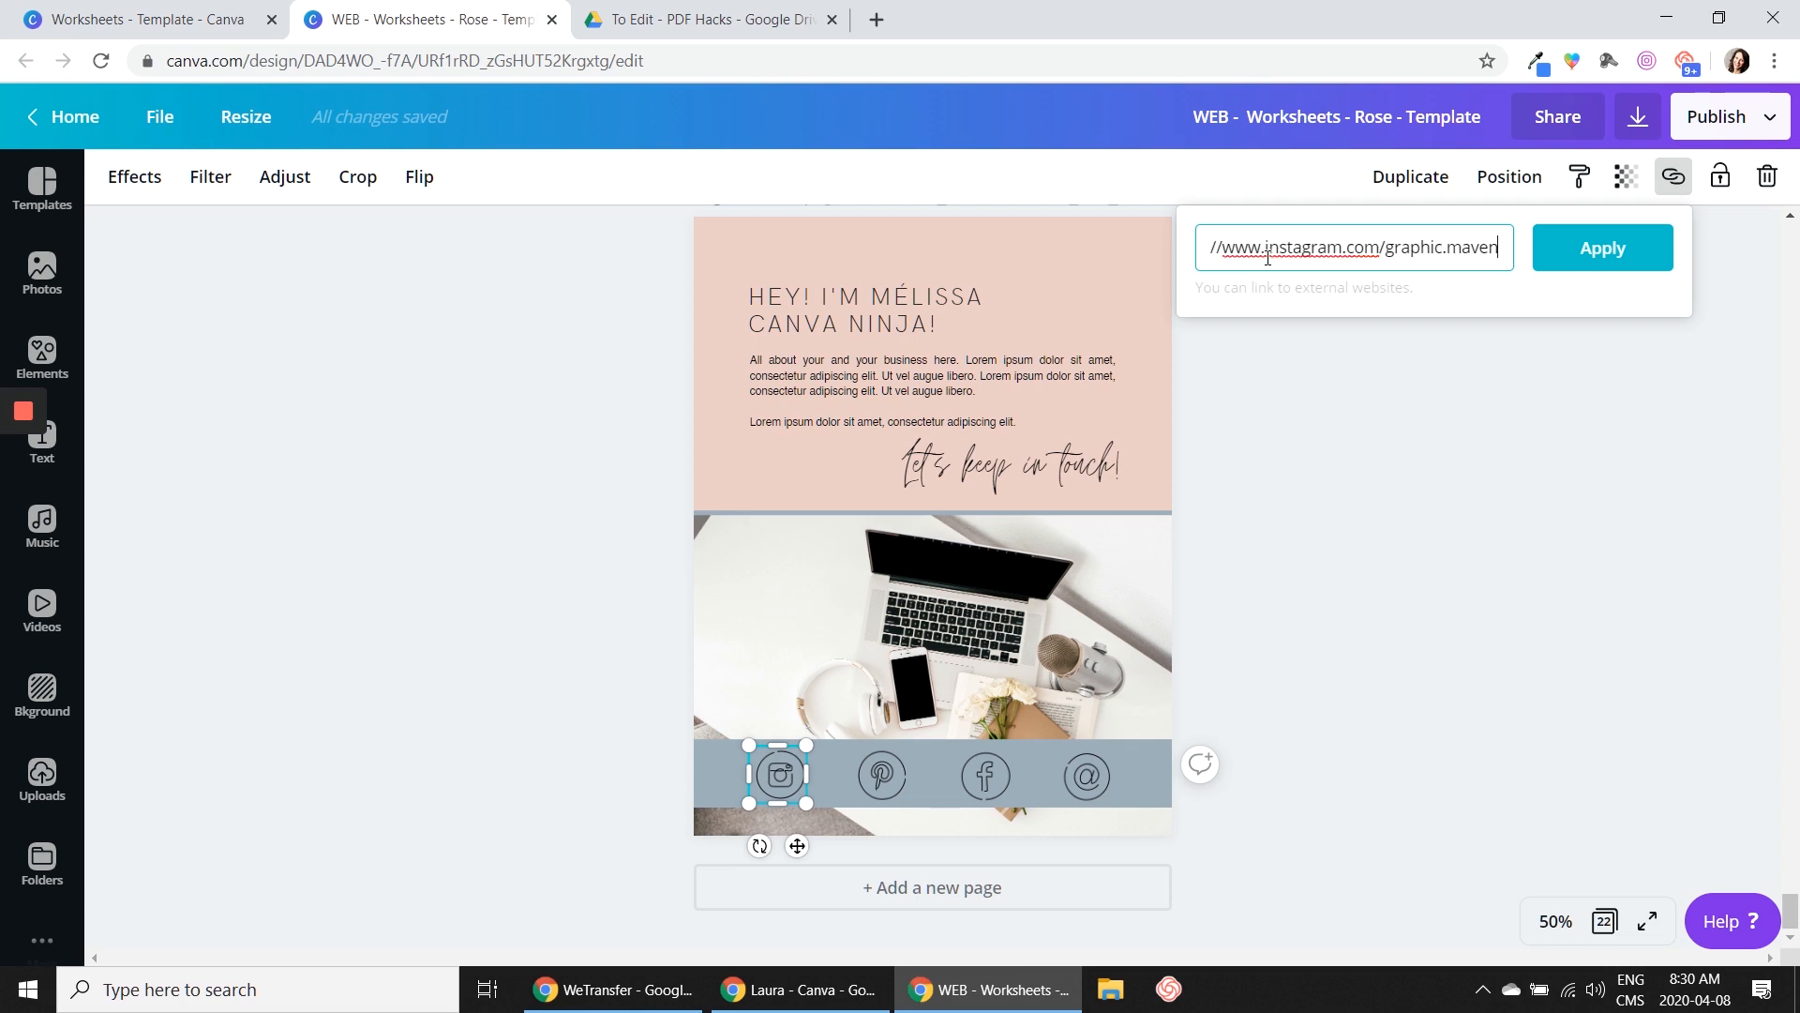
click(1607, 252)
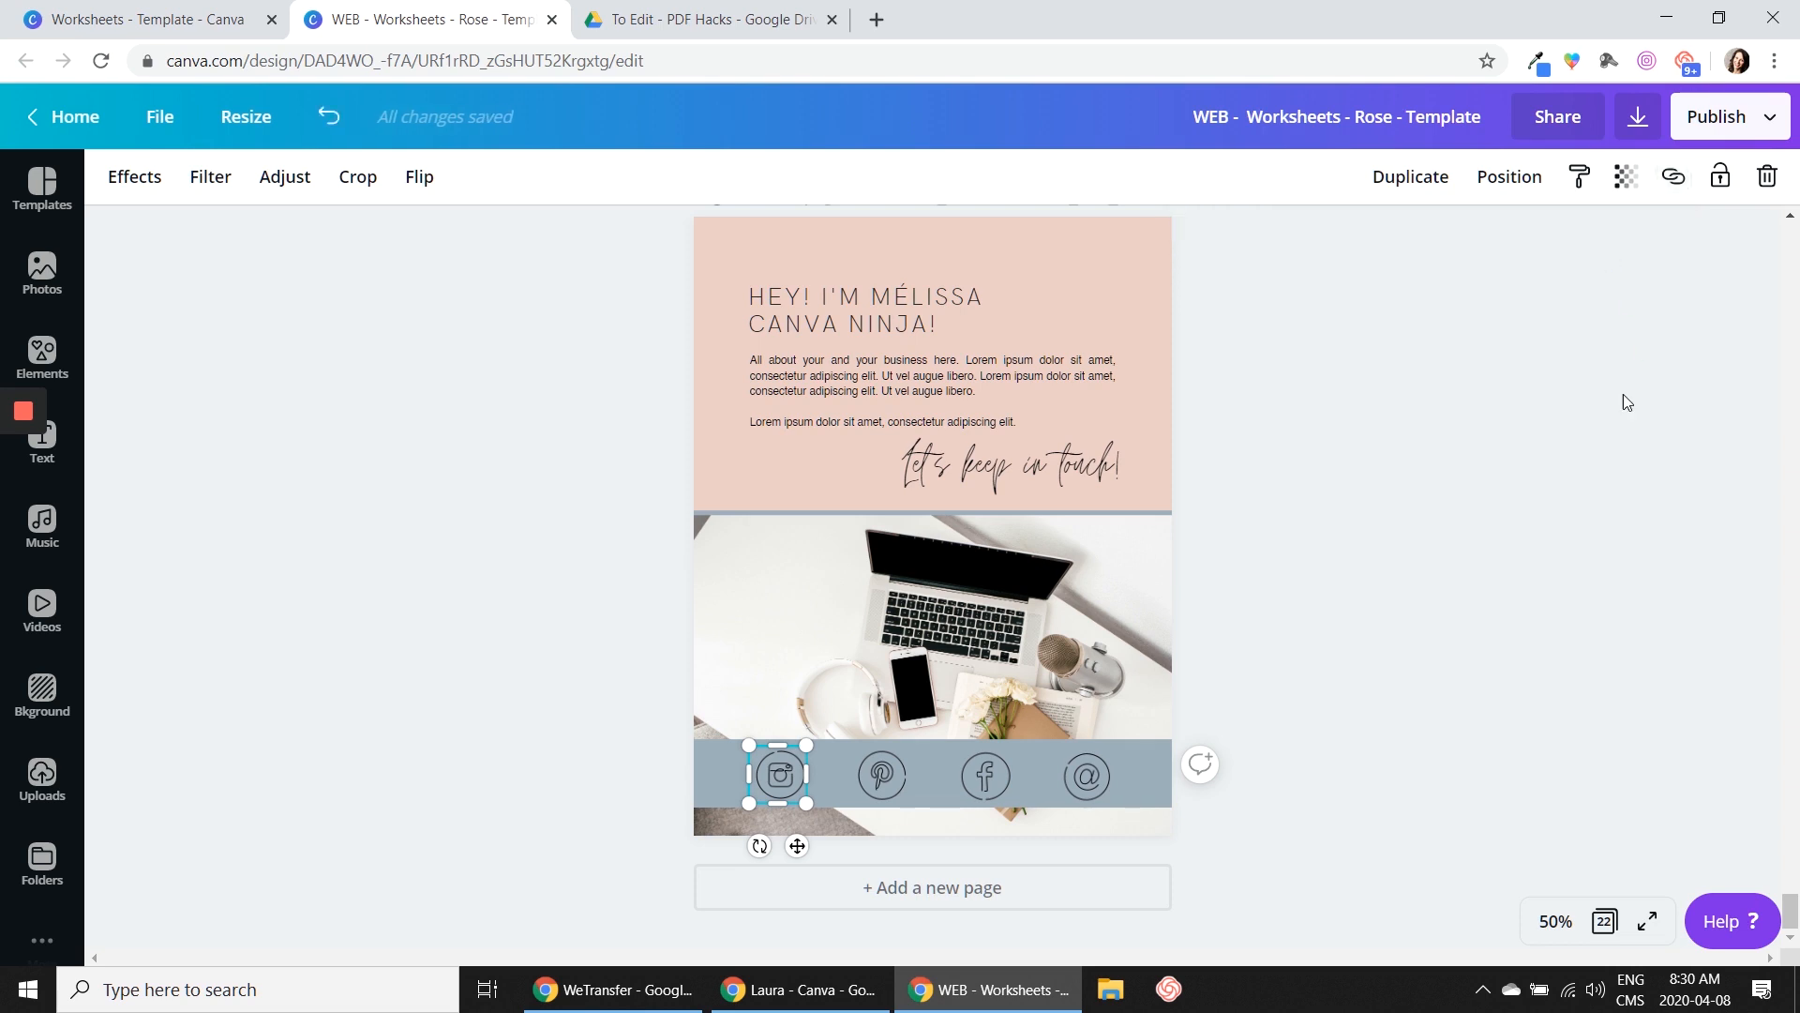
click(1498, 474)
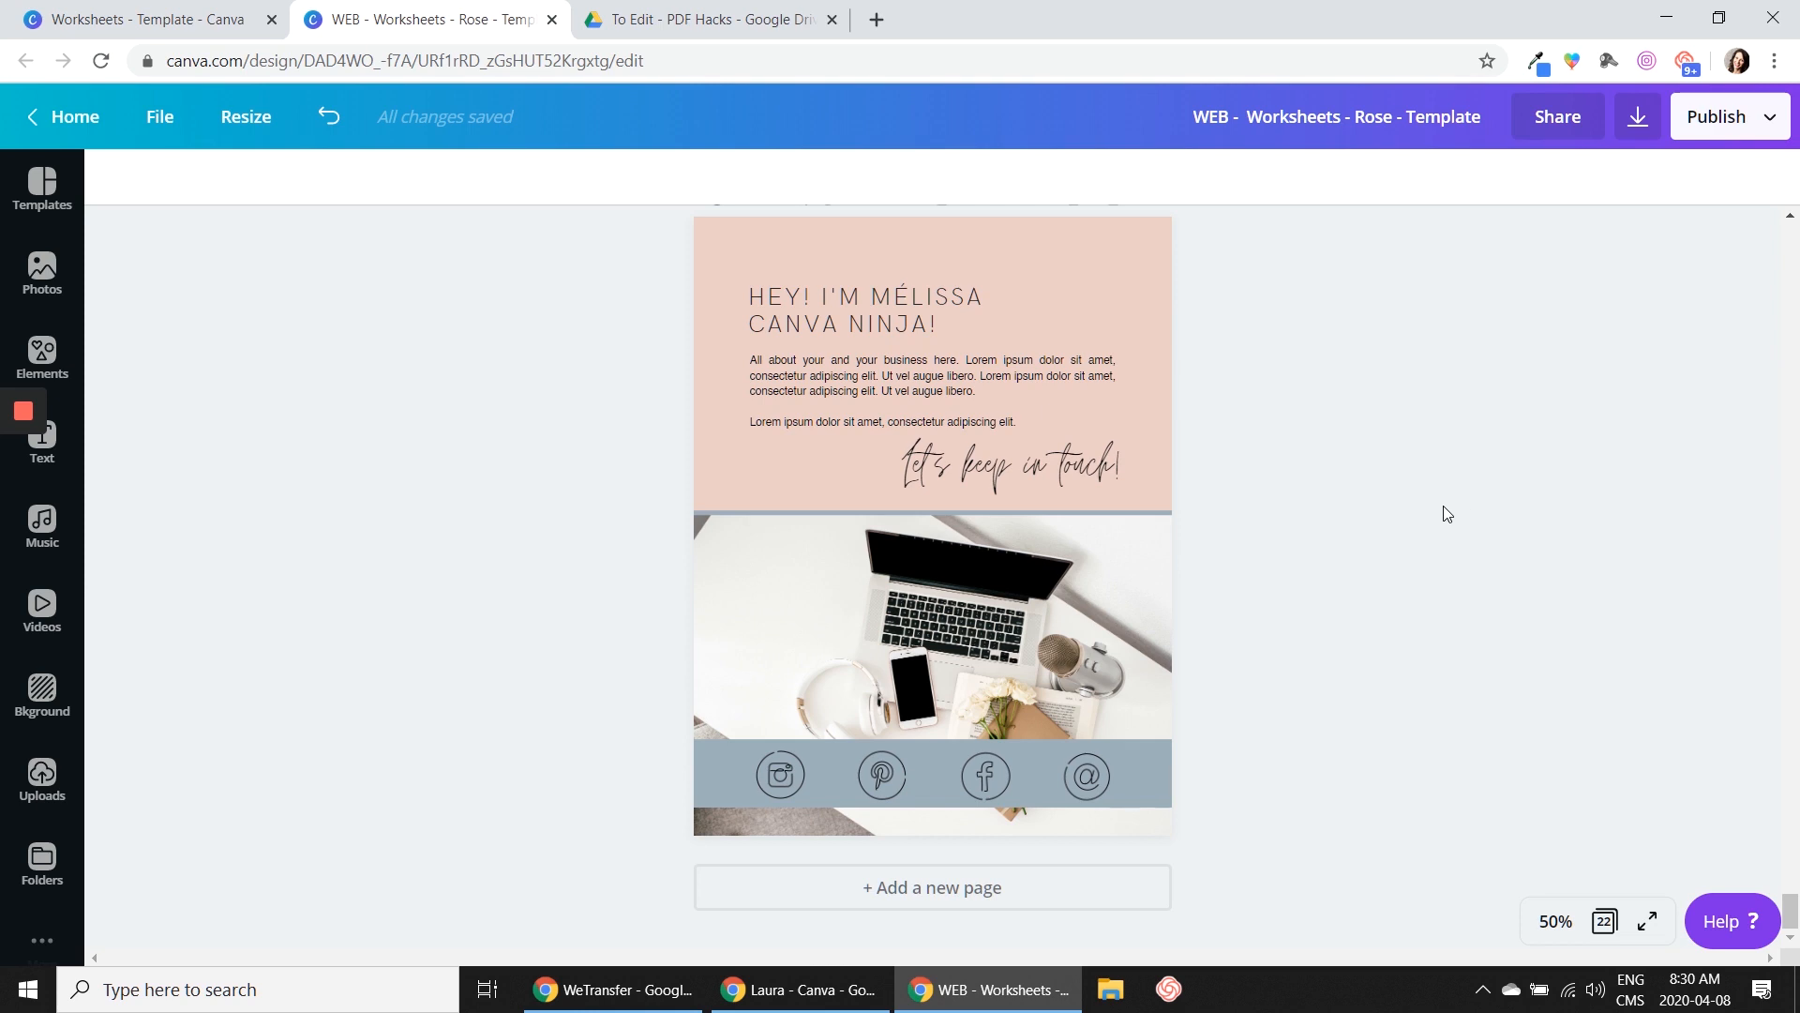
Duplicate page 22, the closing contact page
scroll(1431, 493, up, 3)
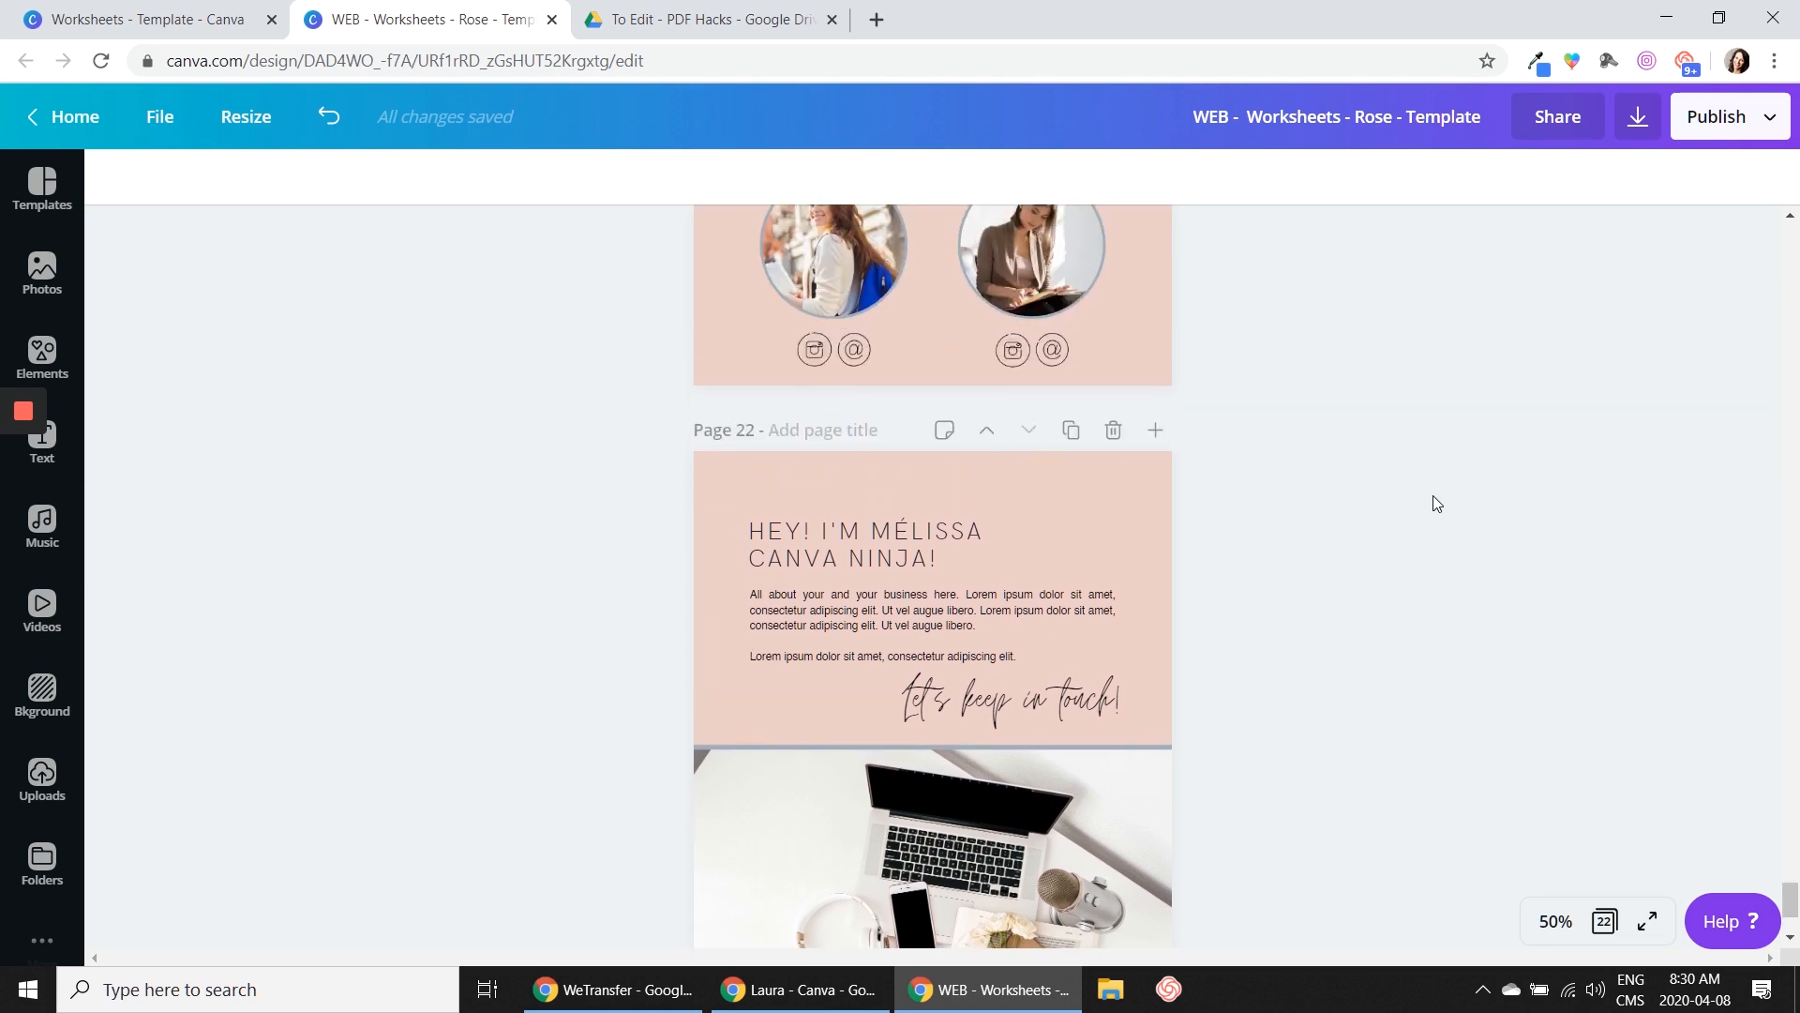
scroll(1433, 501, down, 1)
click(1070, 312)
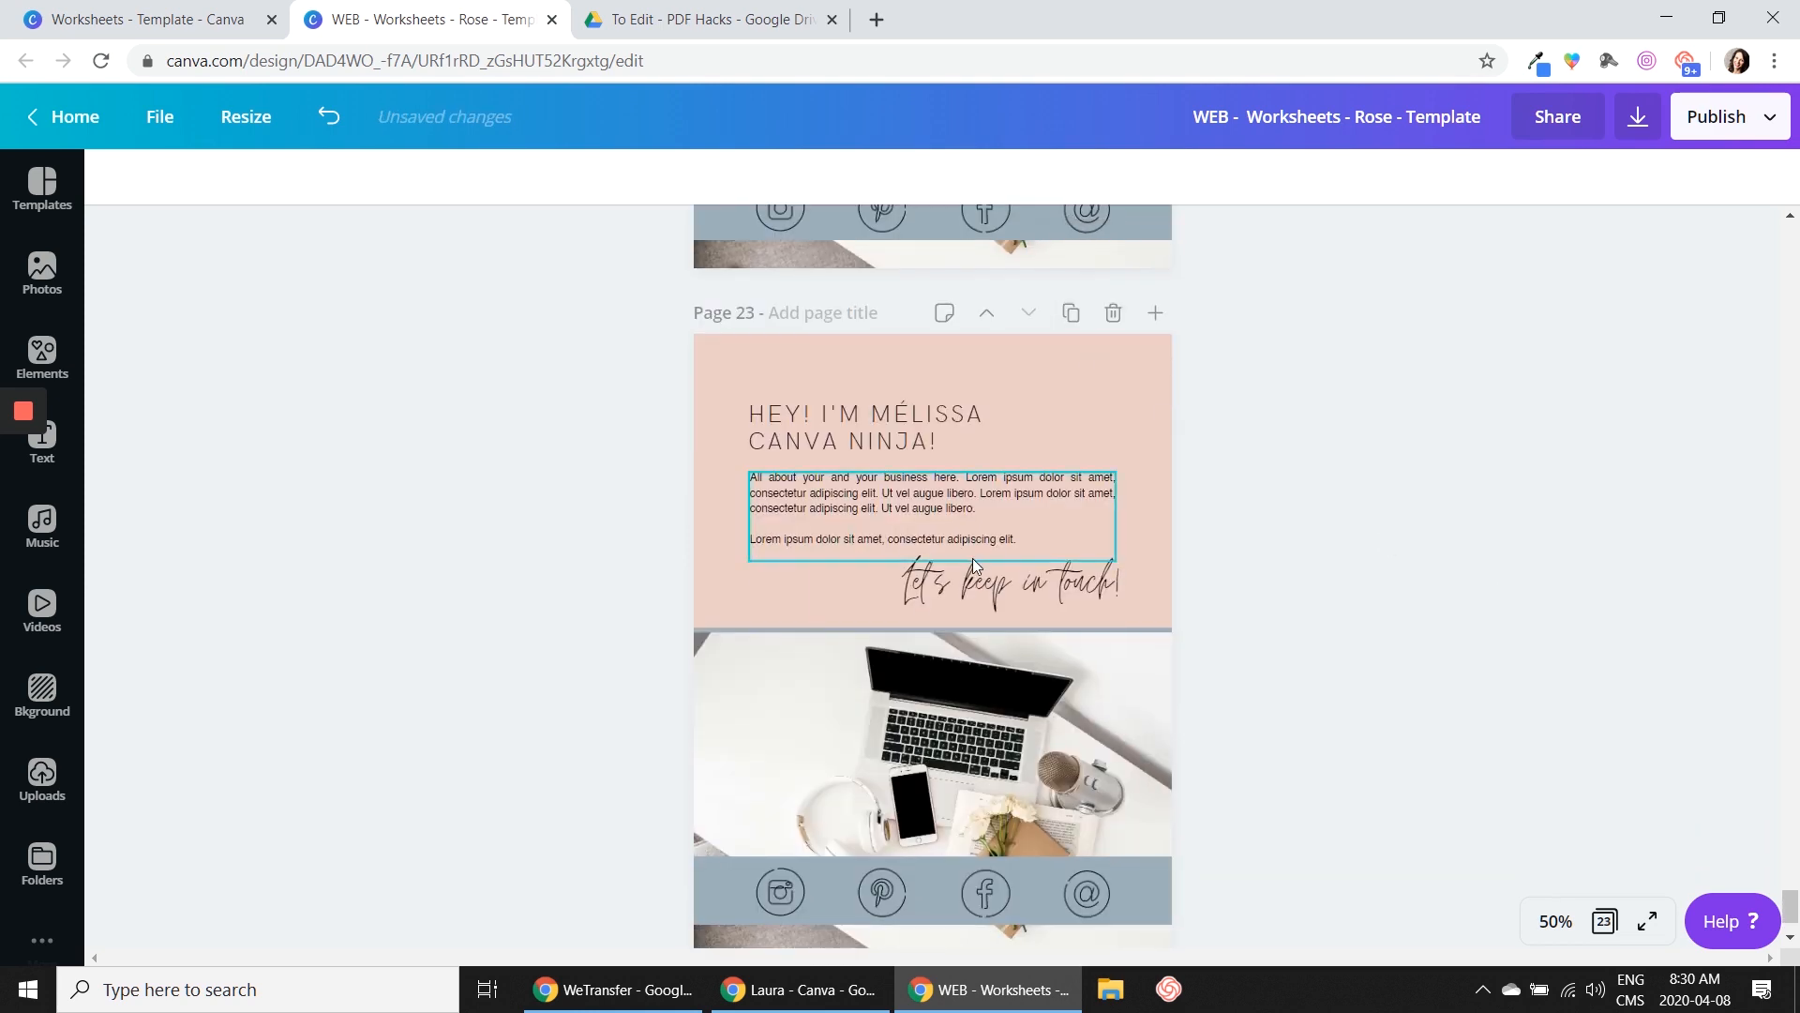
Replace the body paragraph on page 23 with "Hey check out this amazing website I created."
click(943, 520)
click(1034, 542)
key(ctrl+a)
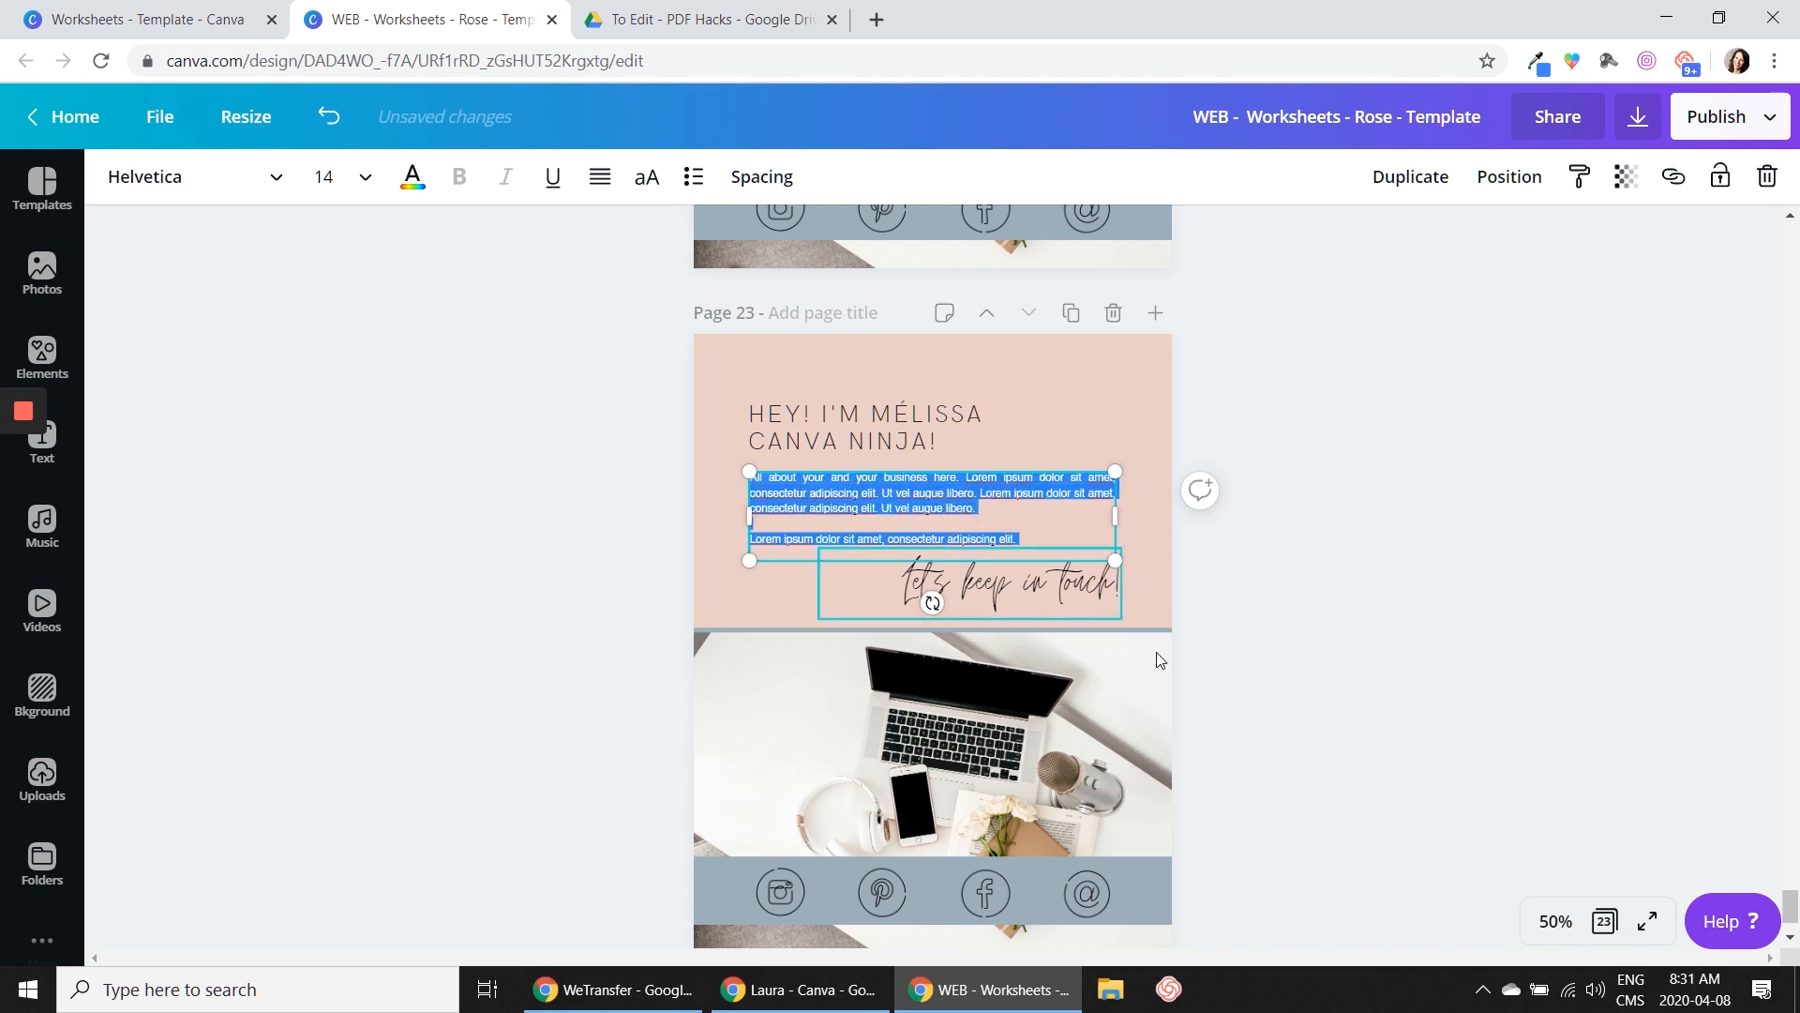
click(1555, 921)
click(1539, 555)
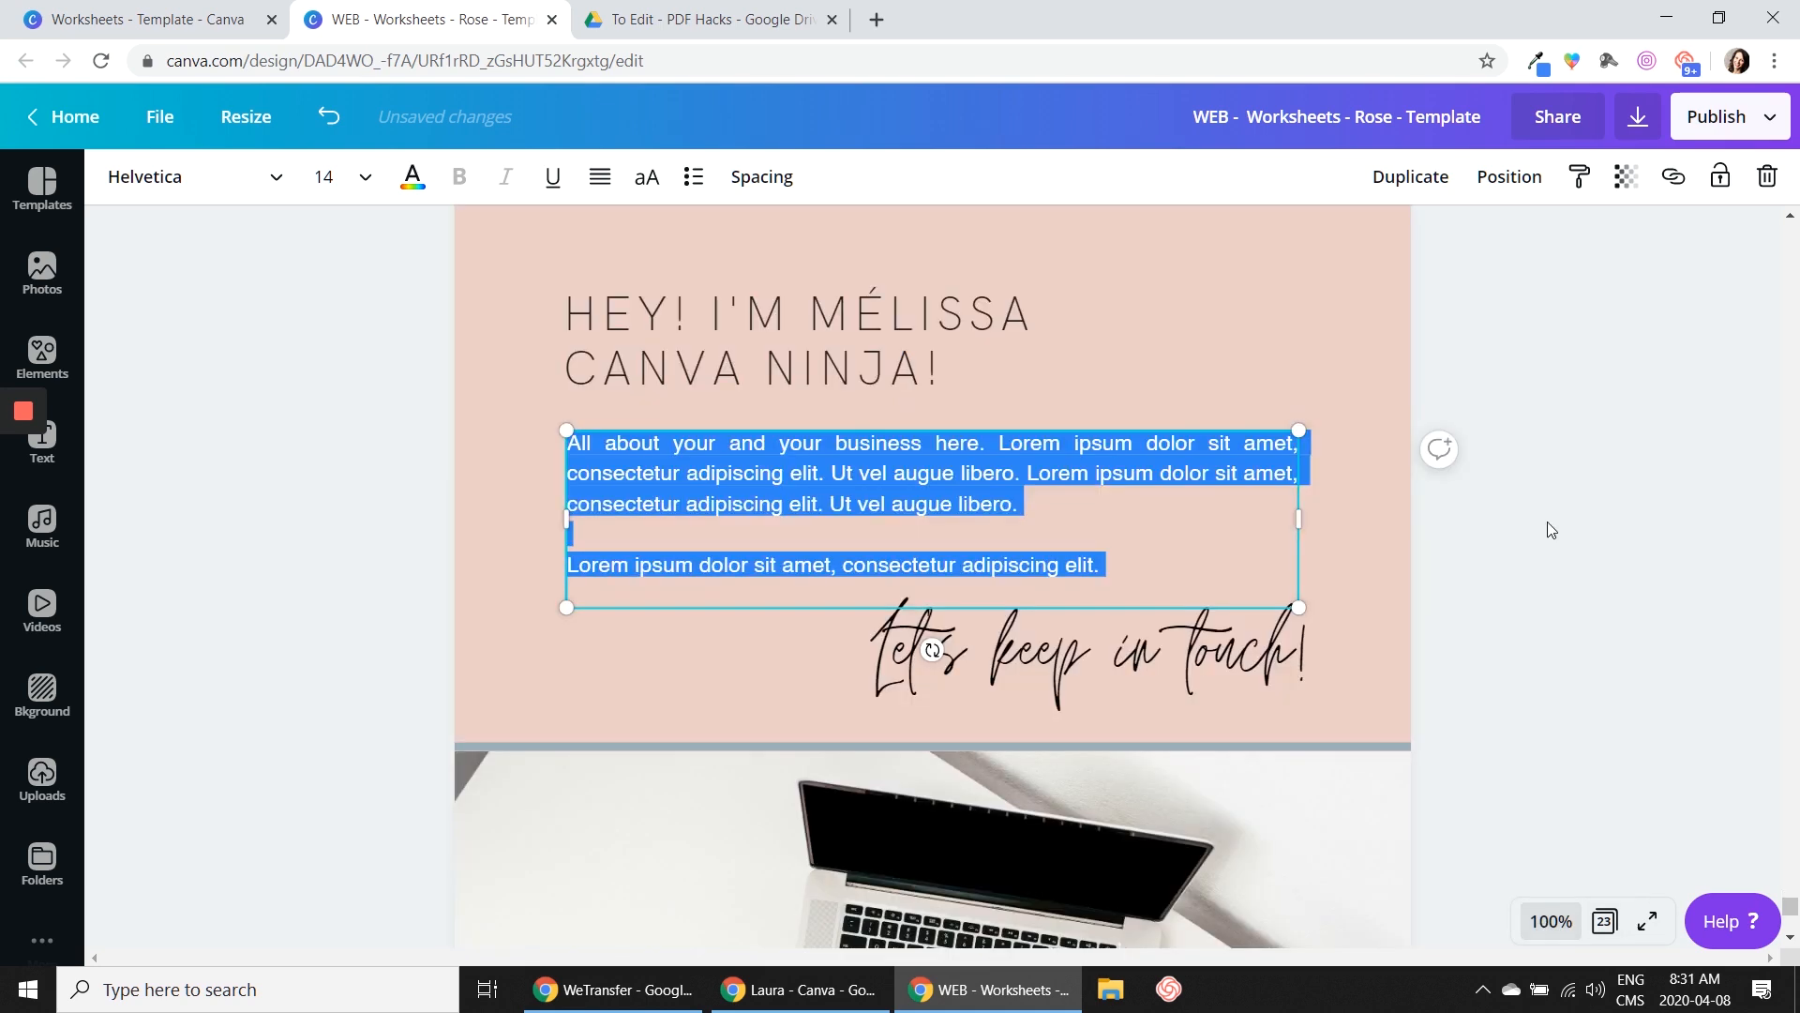
click(818, 491)
drag(1115, 575, 539, 445)
text(Hey)
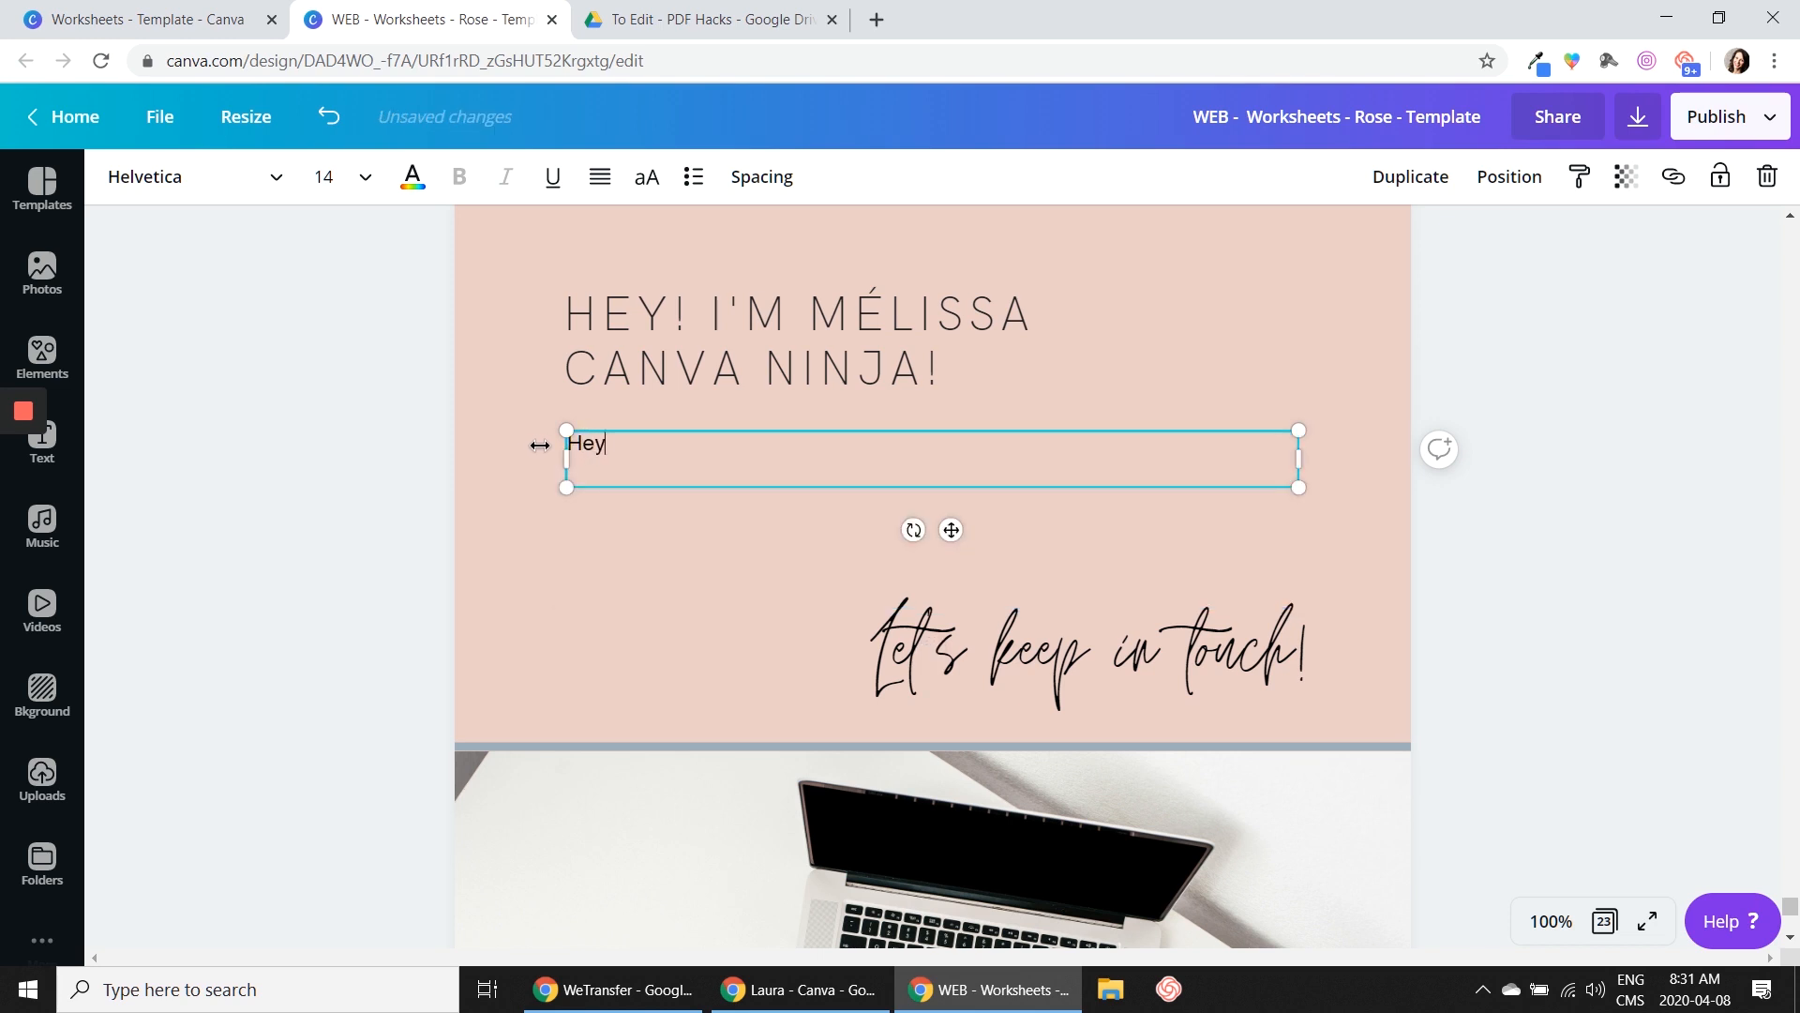
text( check out this amazing)
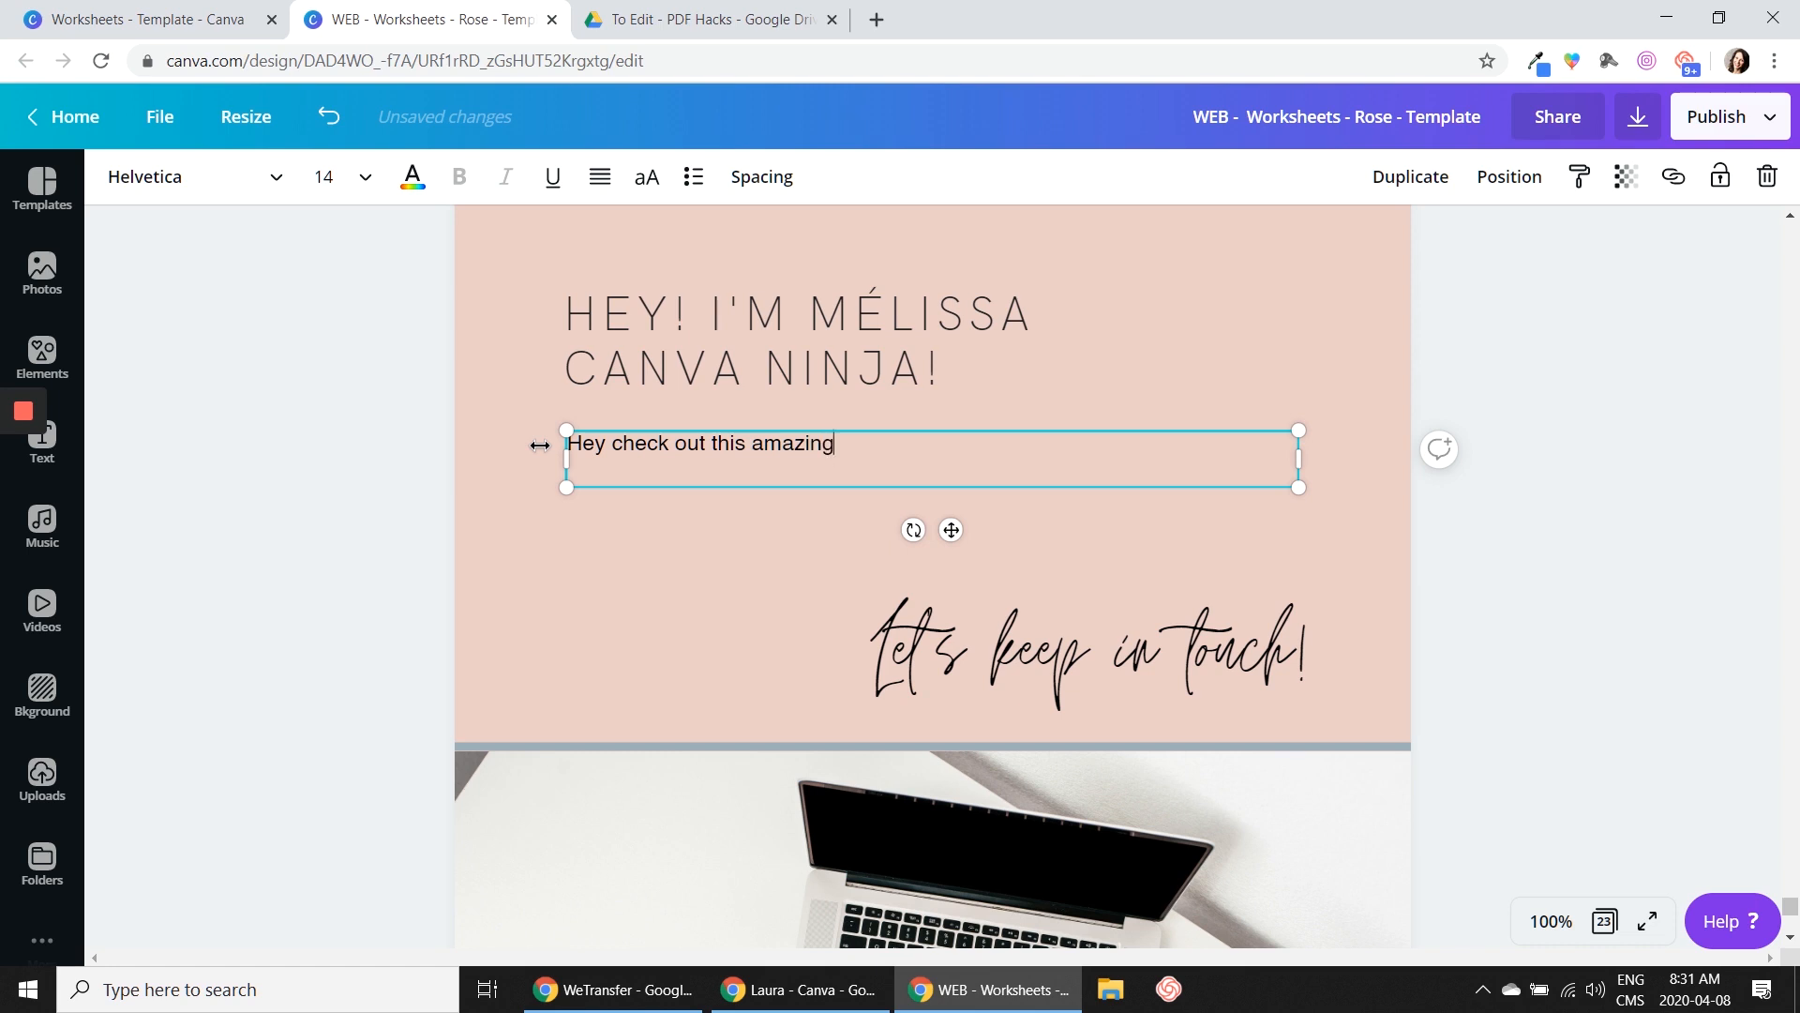
text( website I created.)
click(1540, 487)
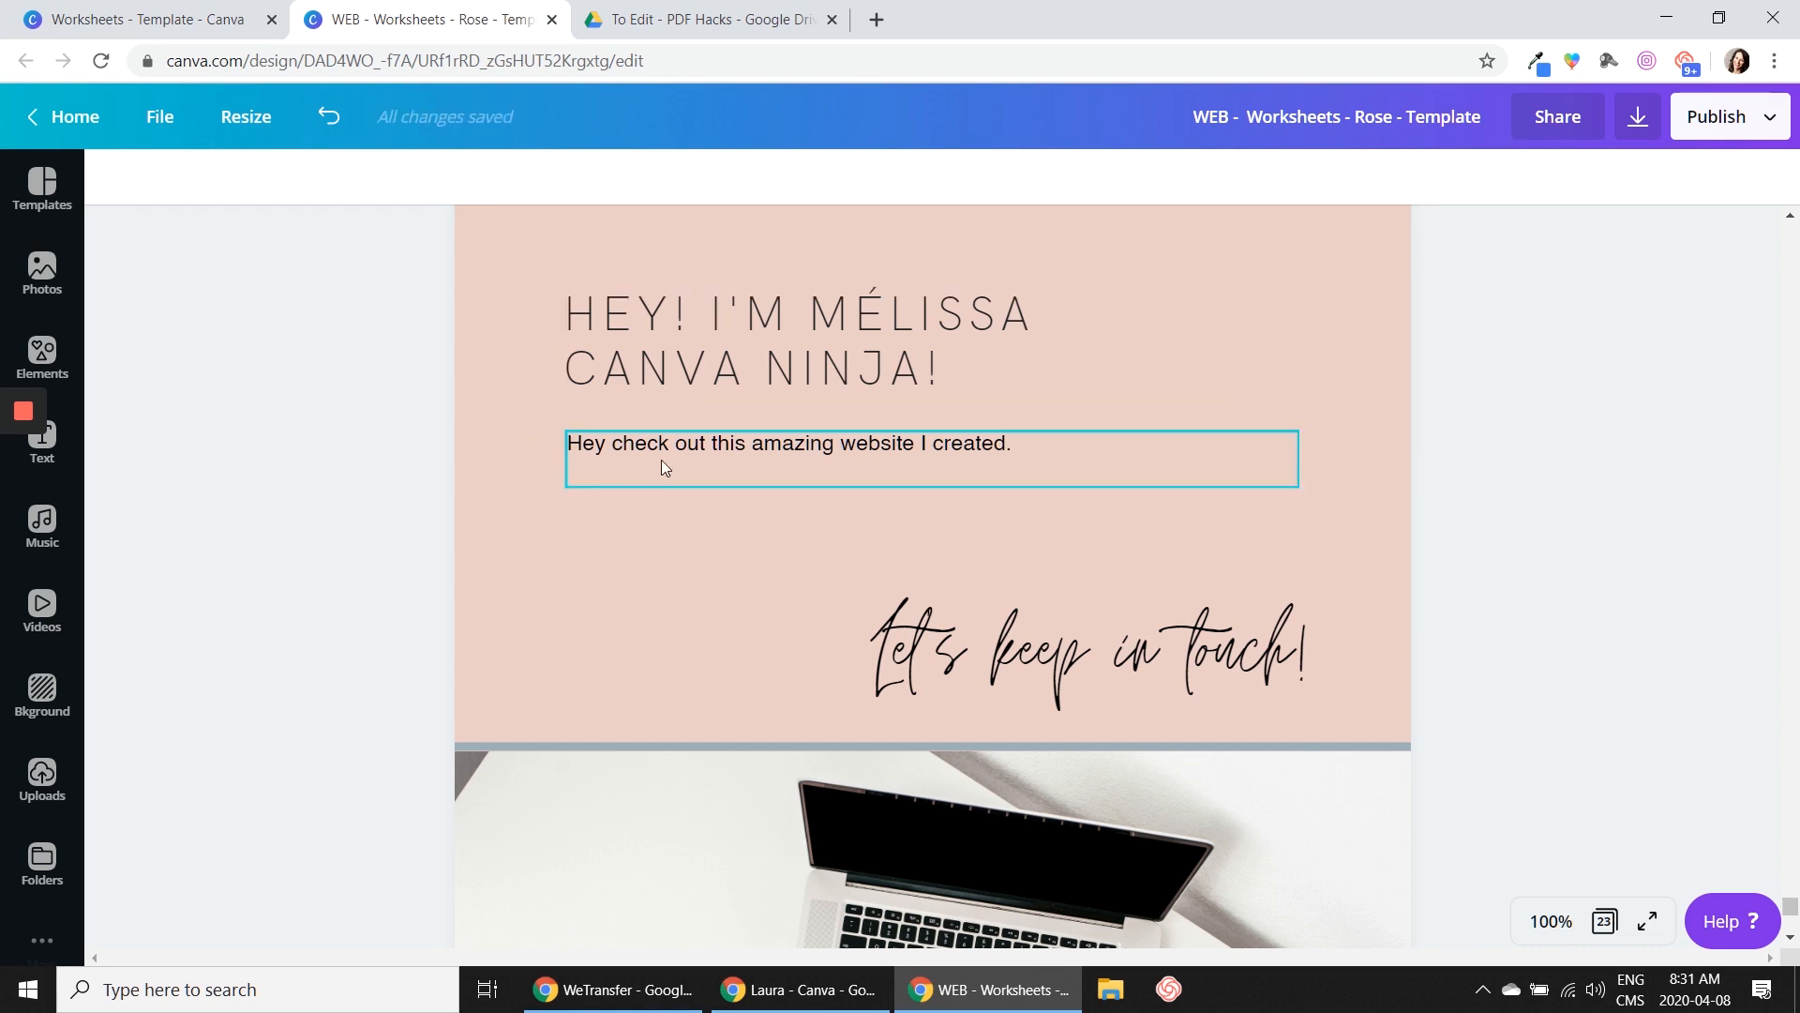
click(753, 450)
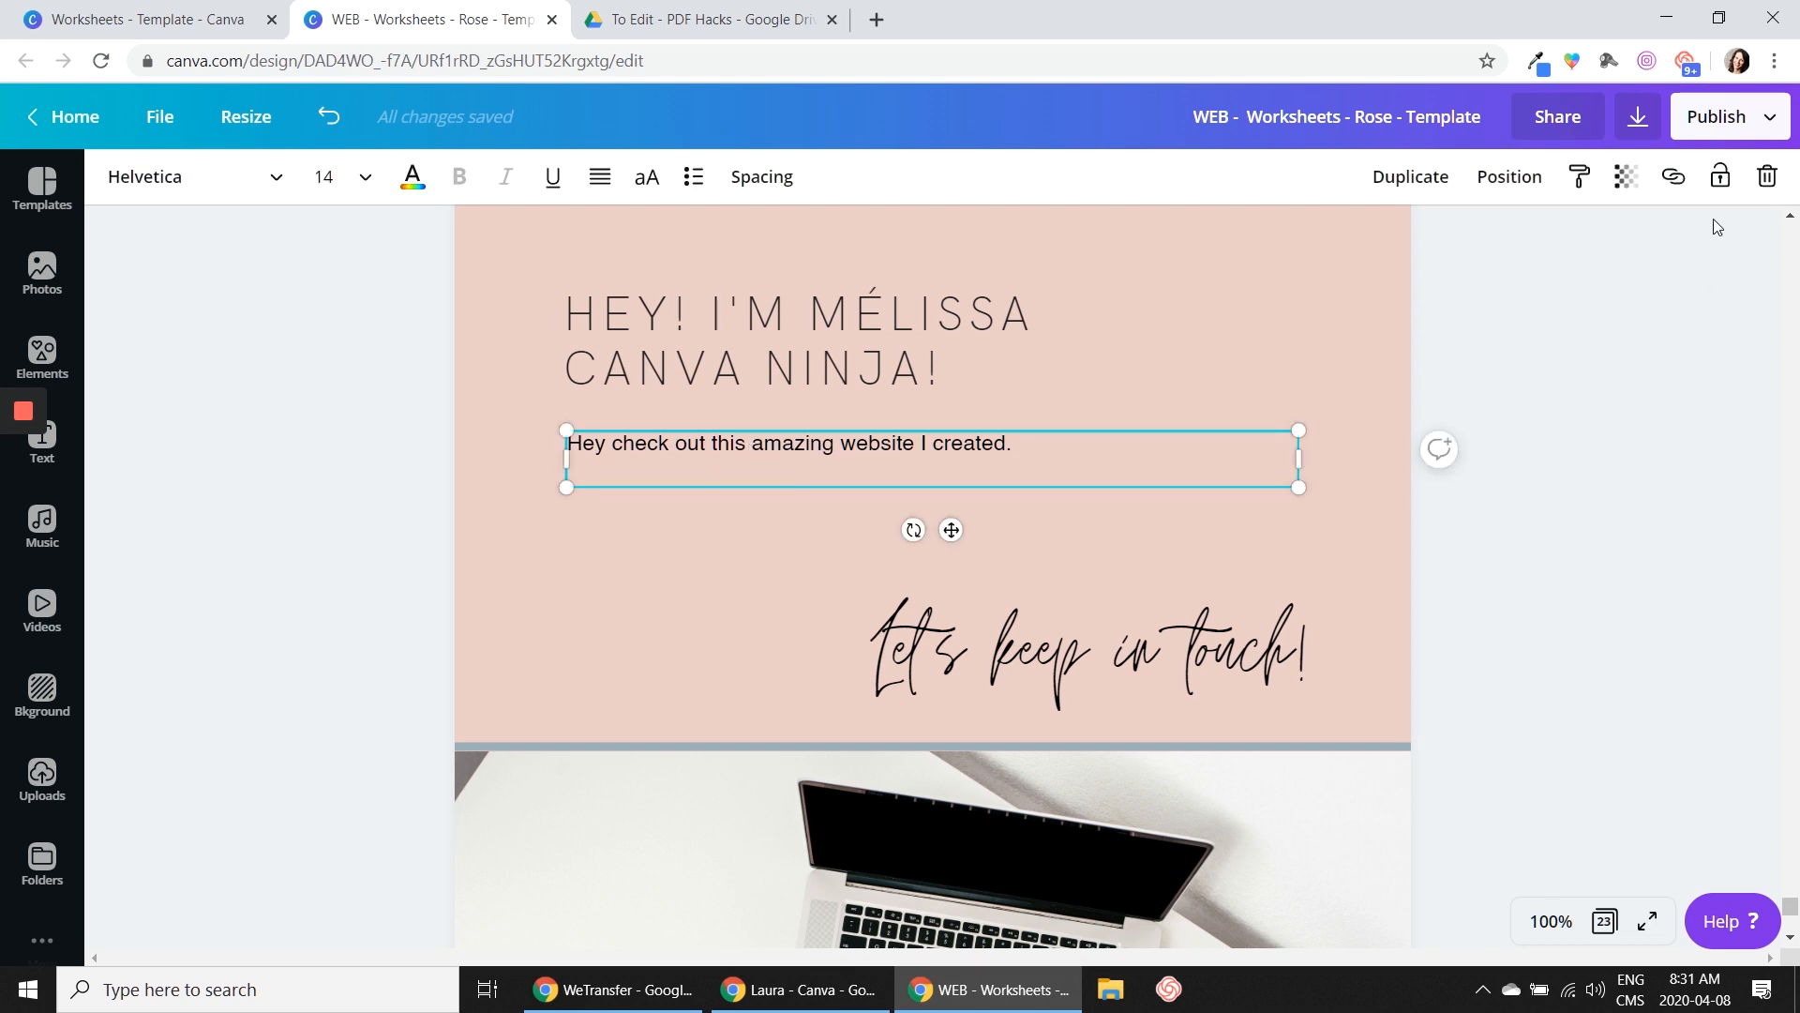
click(1674, 183)
text(www)
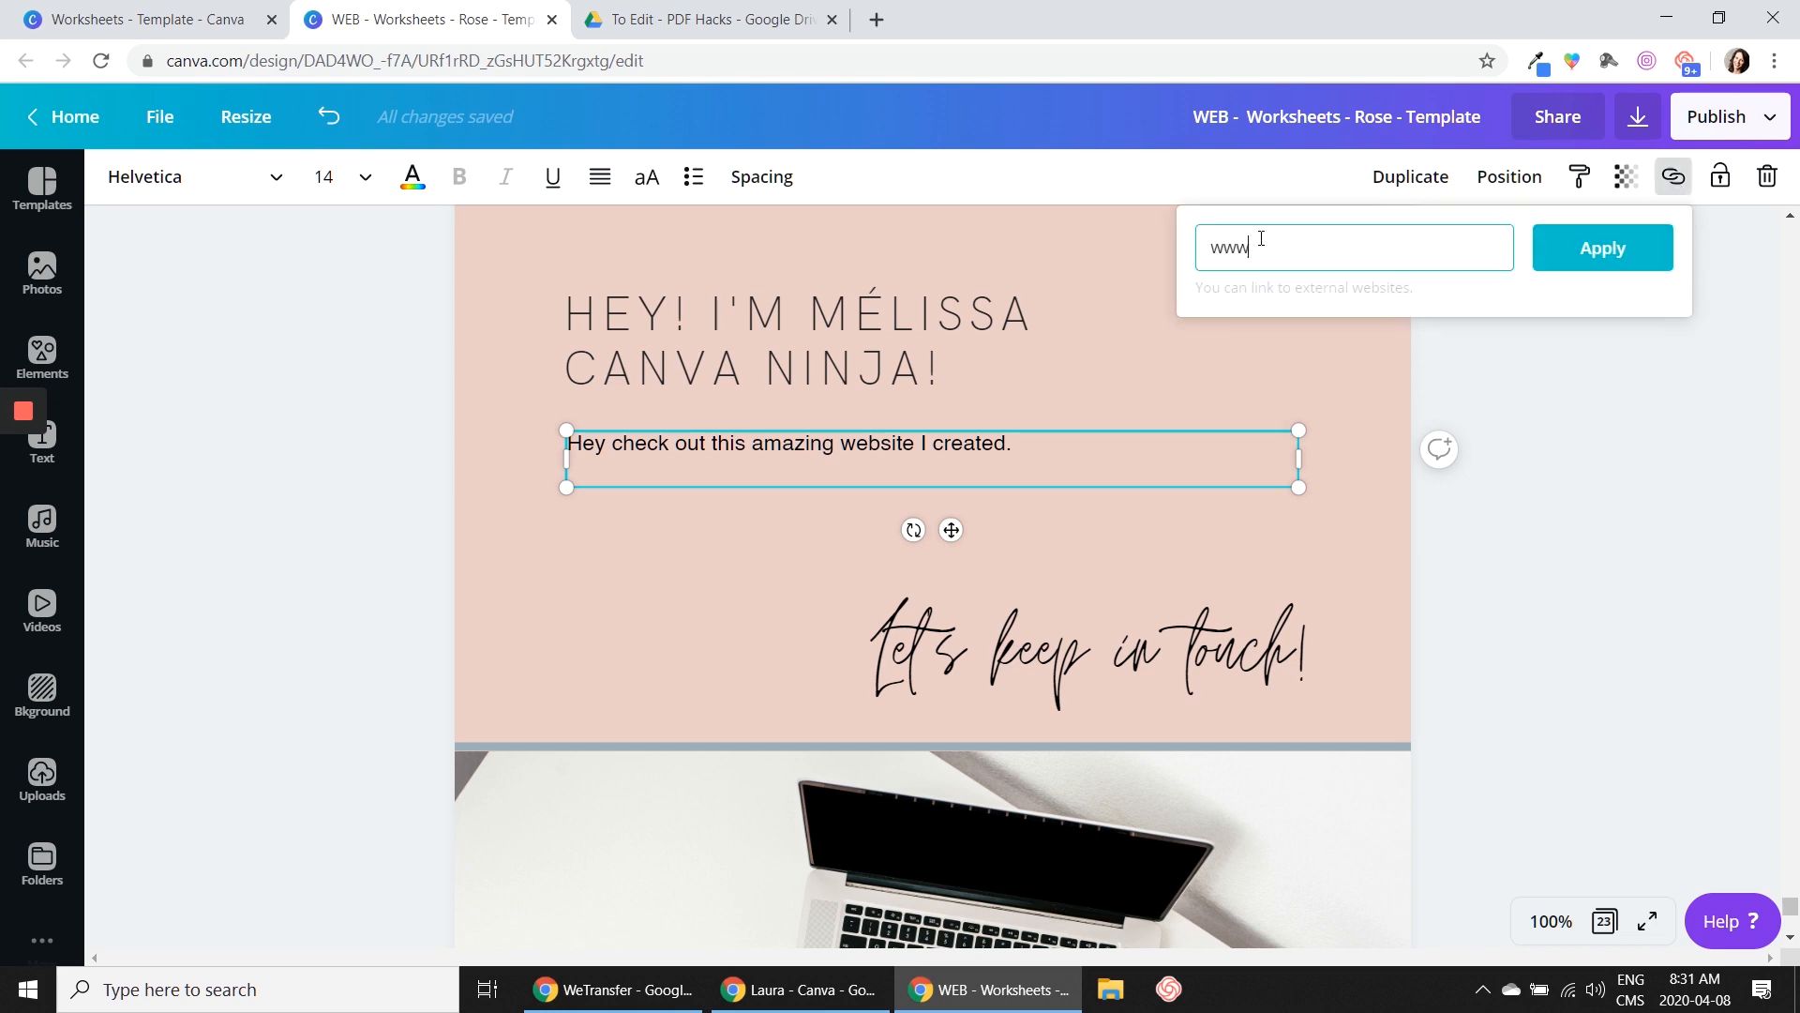
text(.graphicmaven.ca)
click(1604, 259)
click(1510, 515)
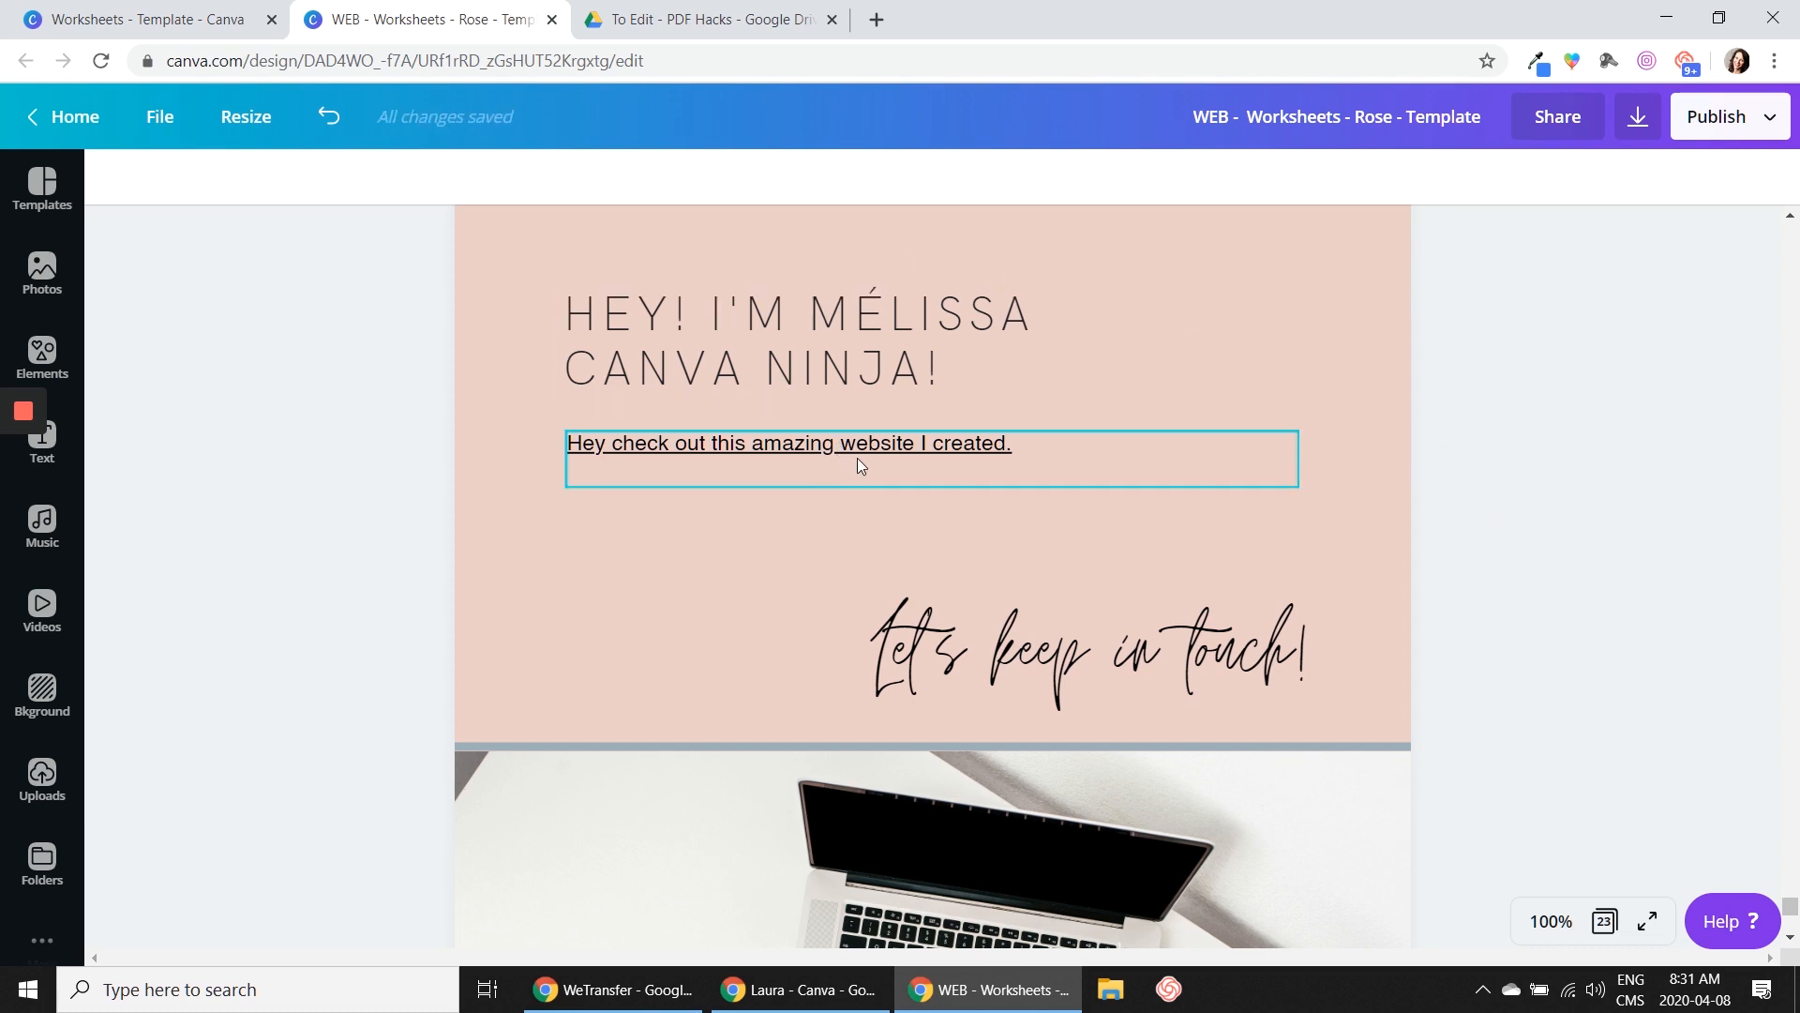
Remove the underline from the linked sentence on page 23
click(710, 458)
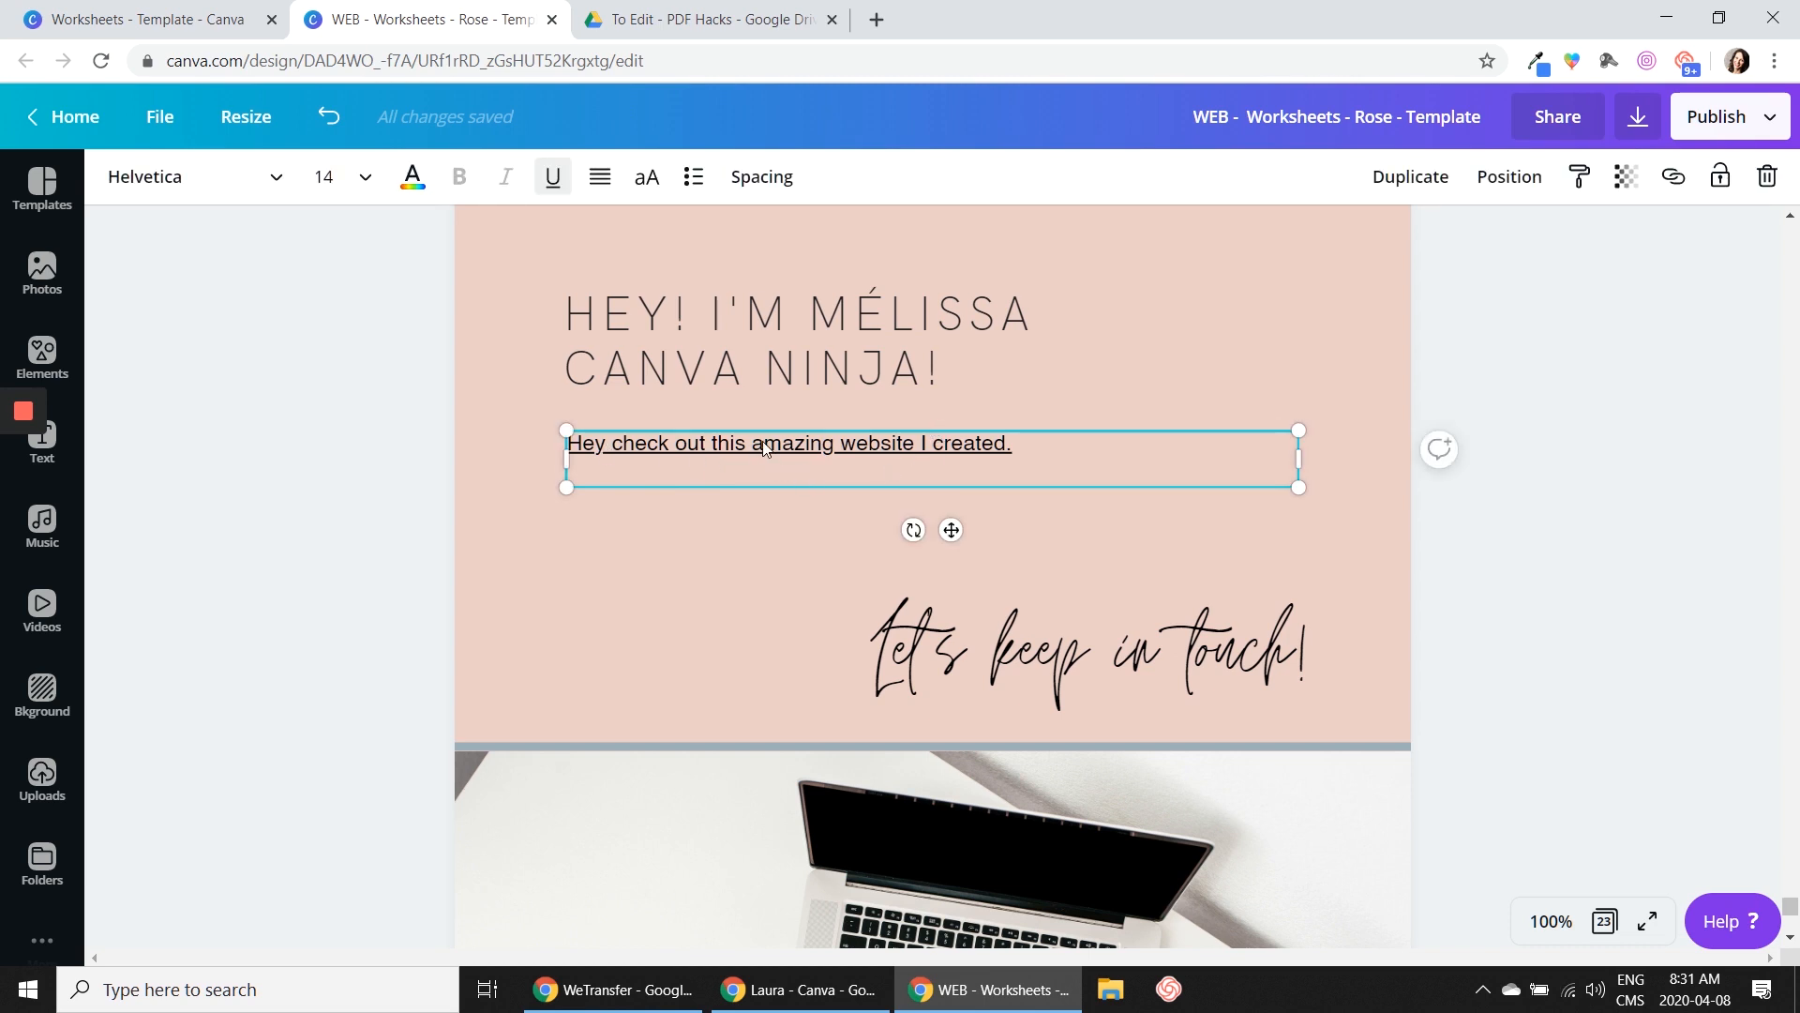
click(201, 436)
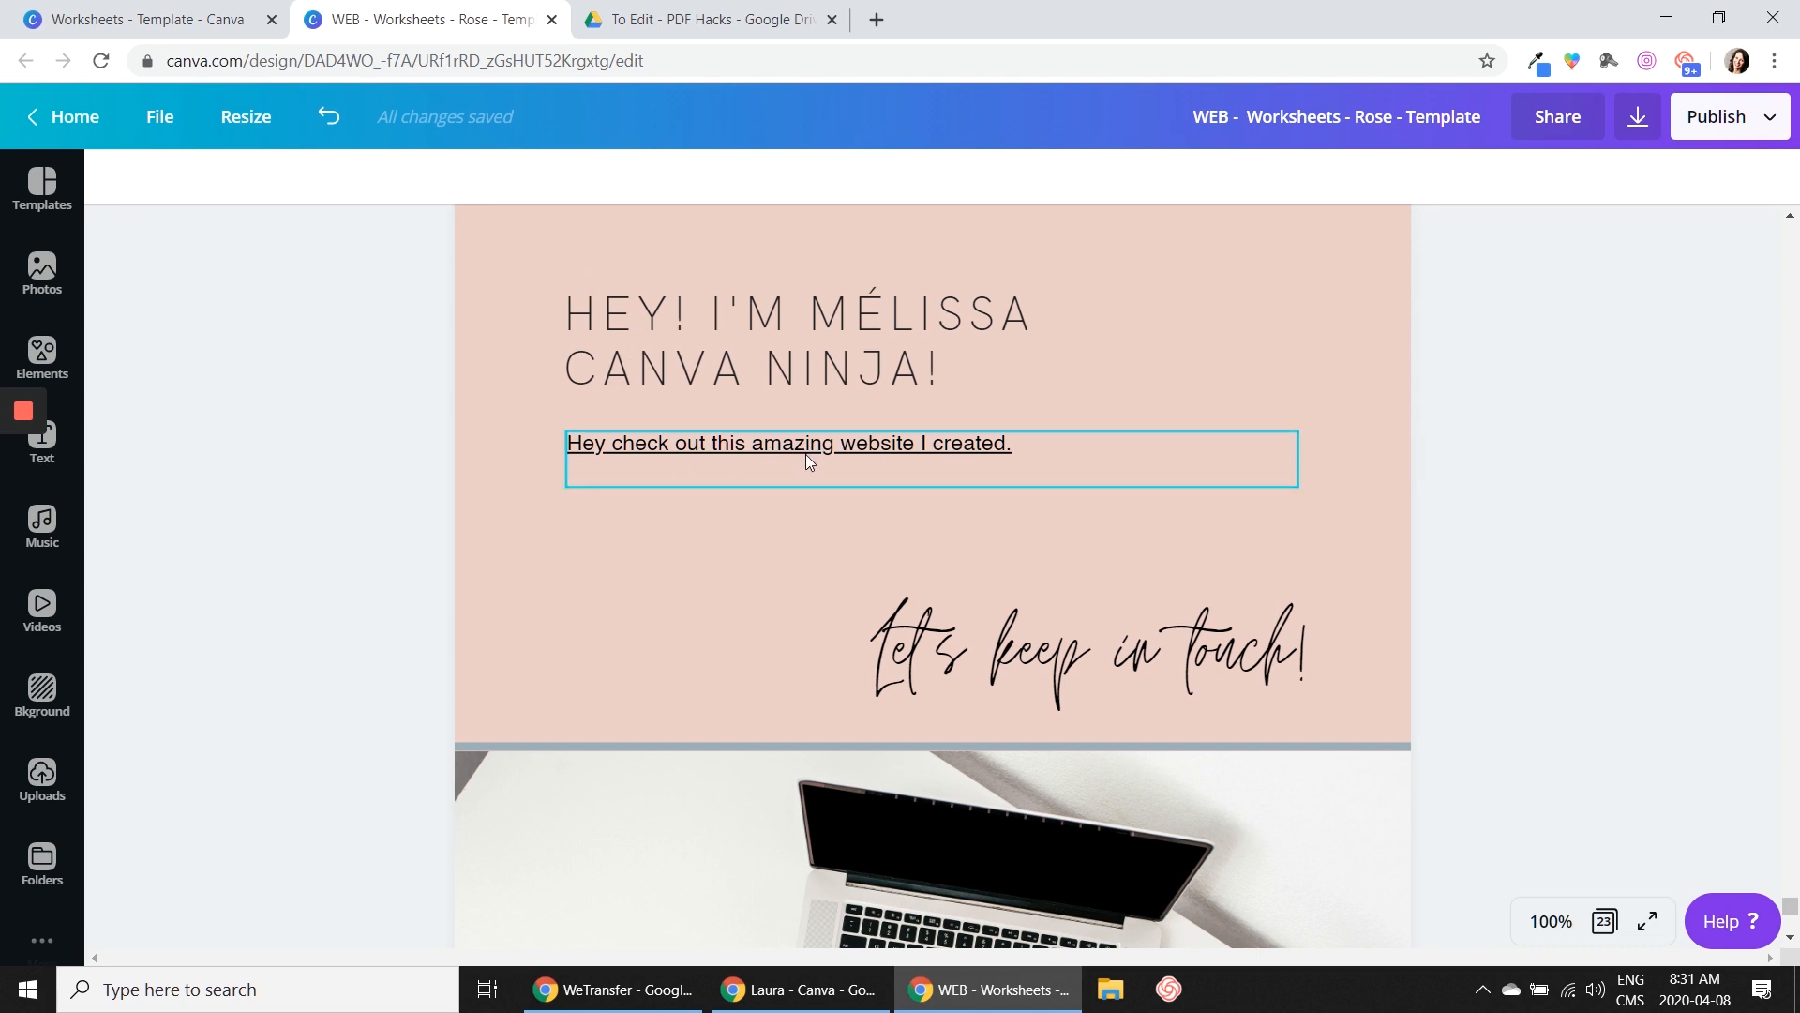
click(806, 454)
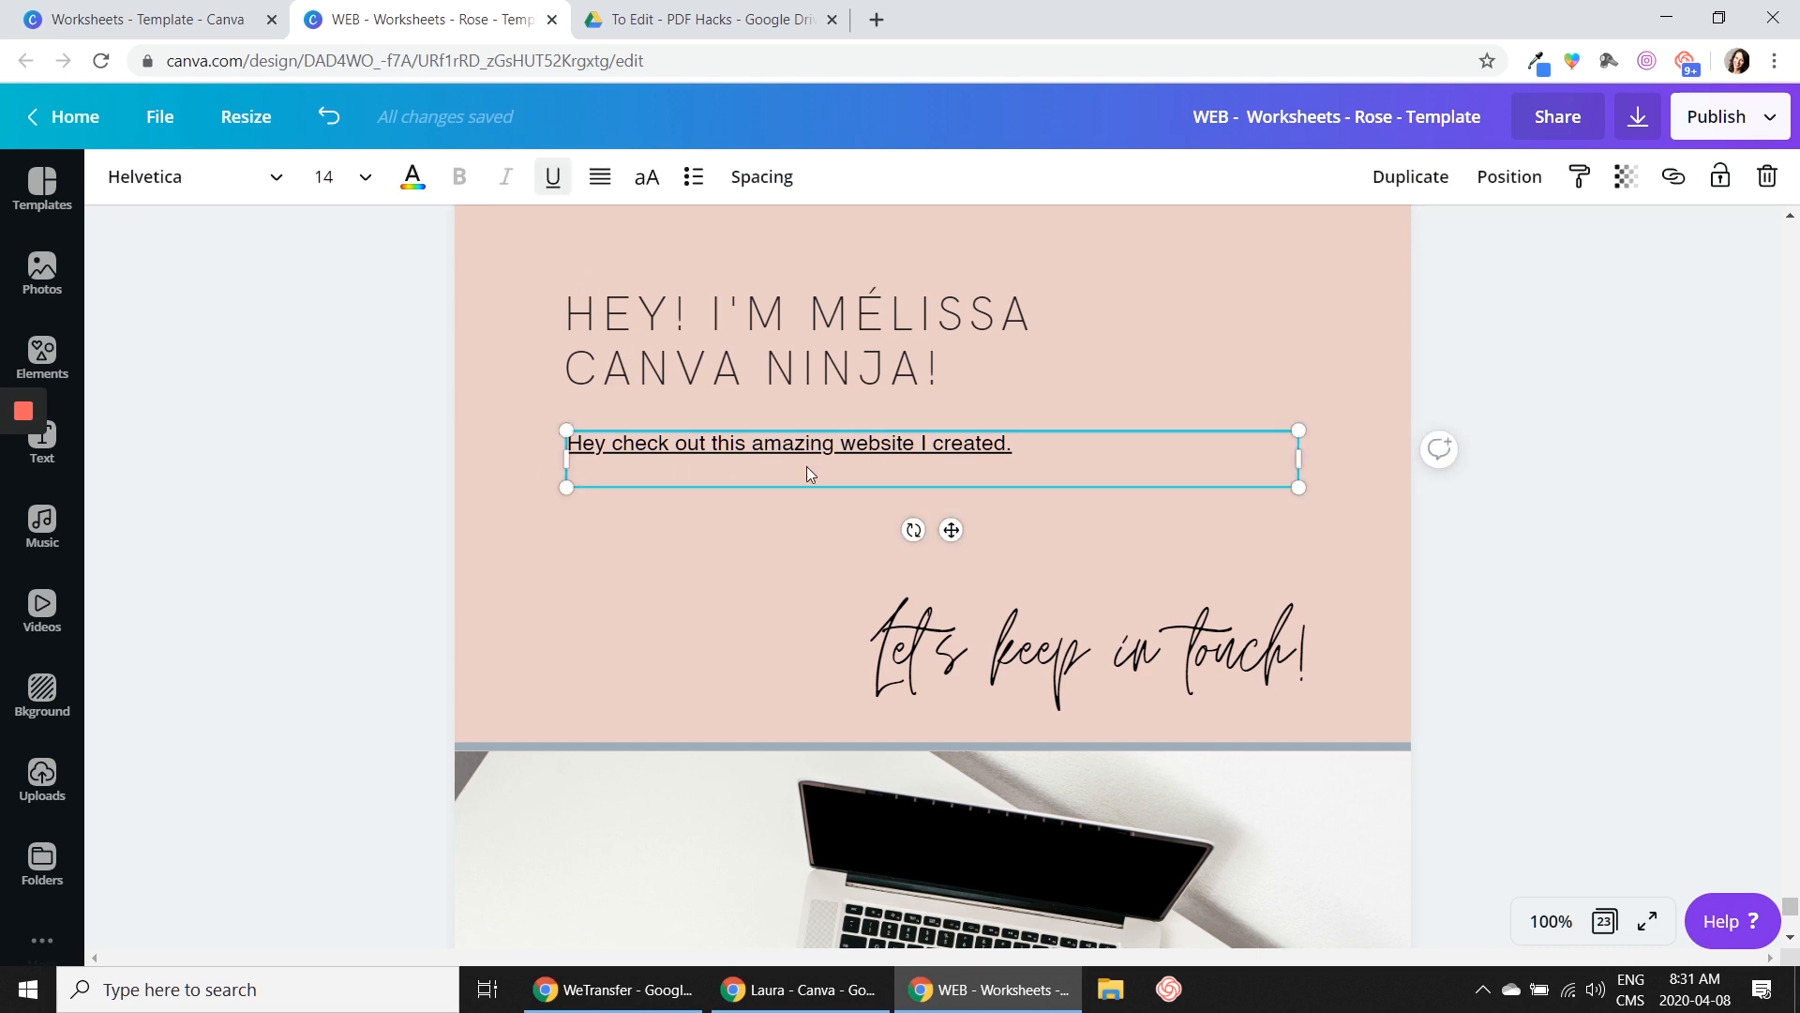
click(553, 183)
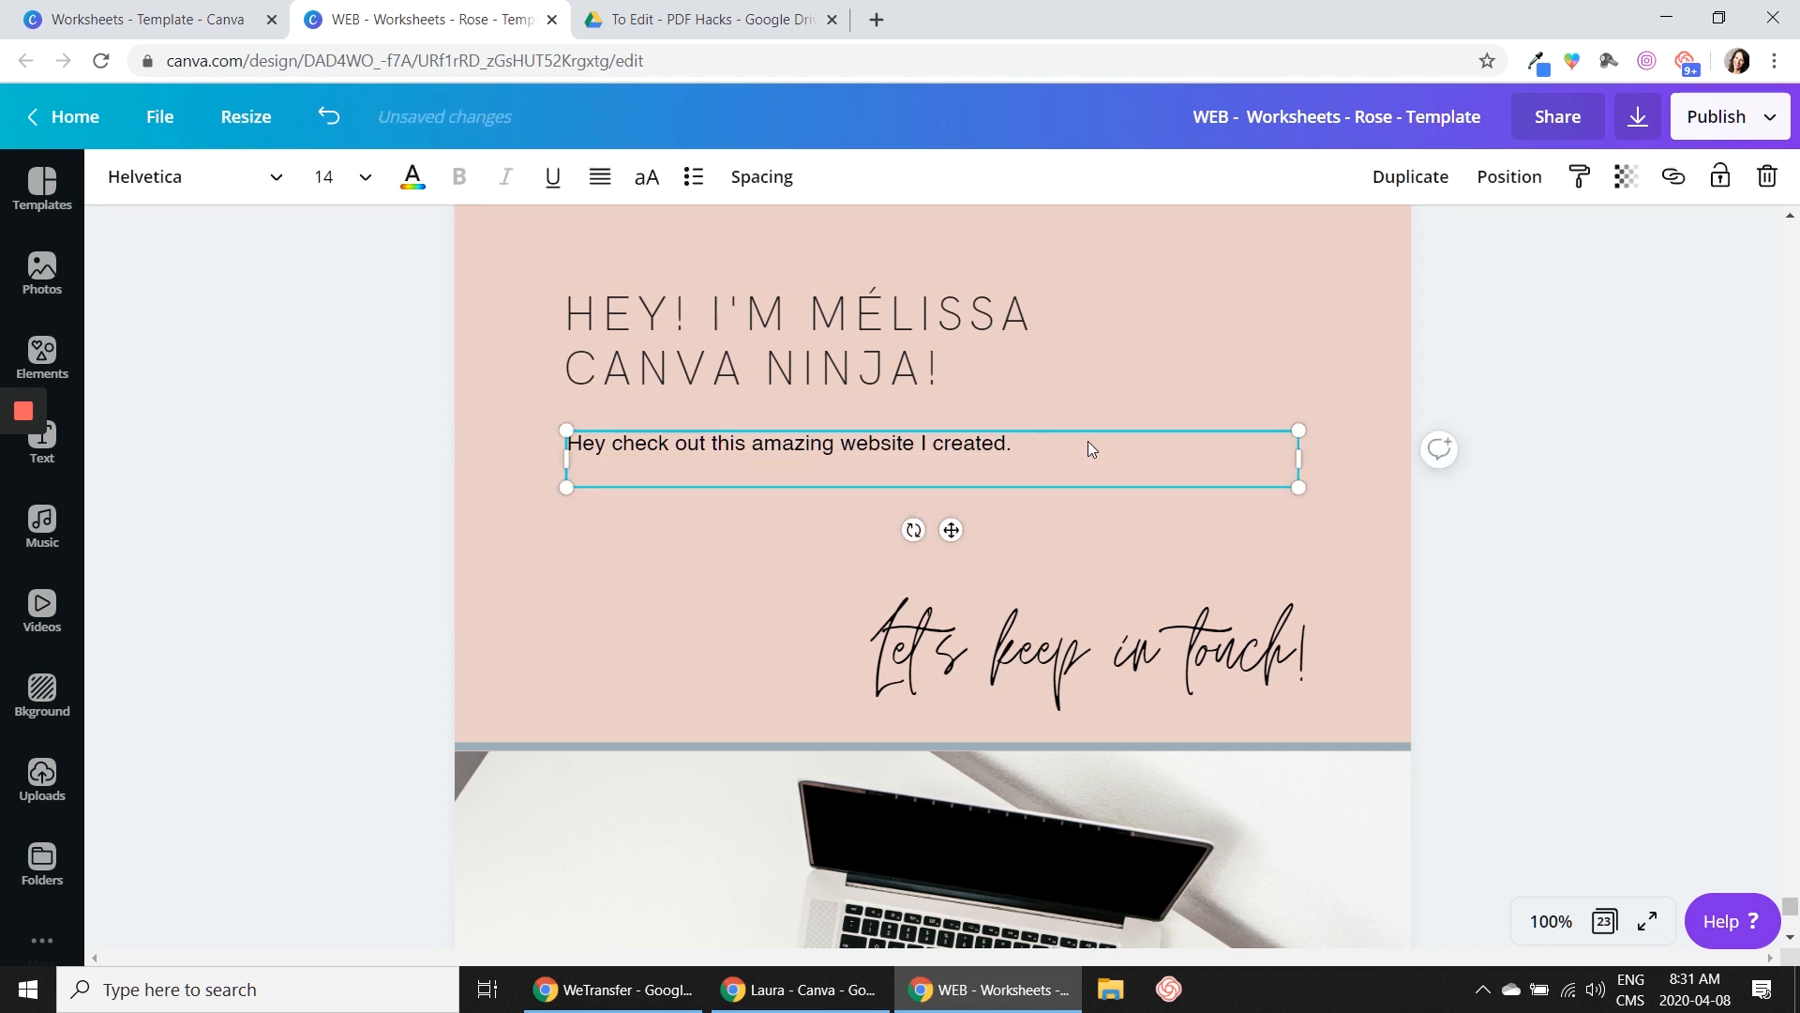
text(.)
click(1498, 585)
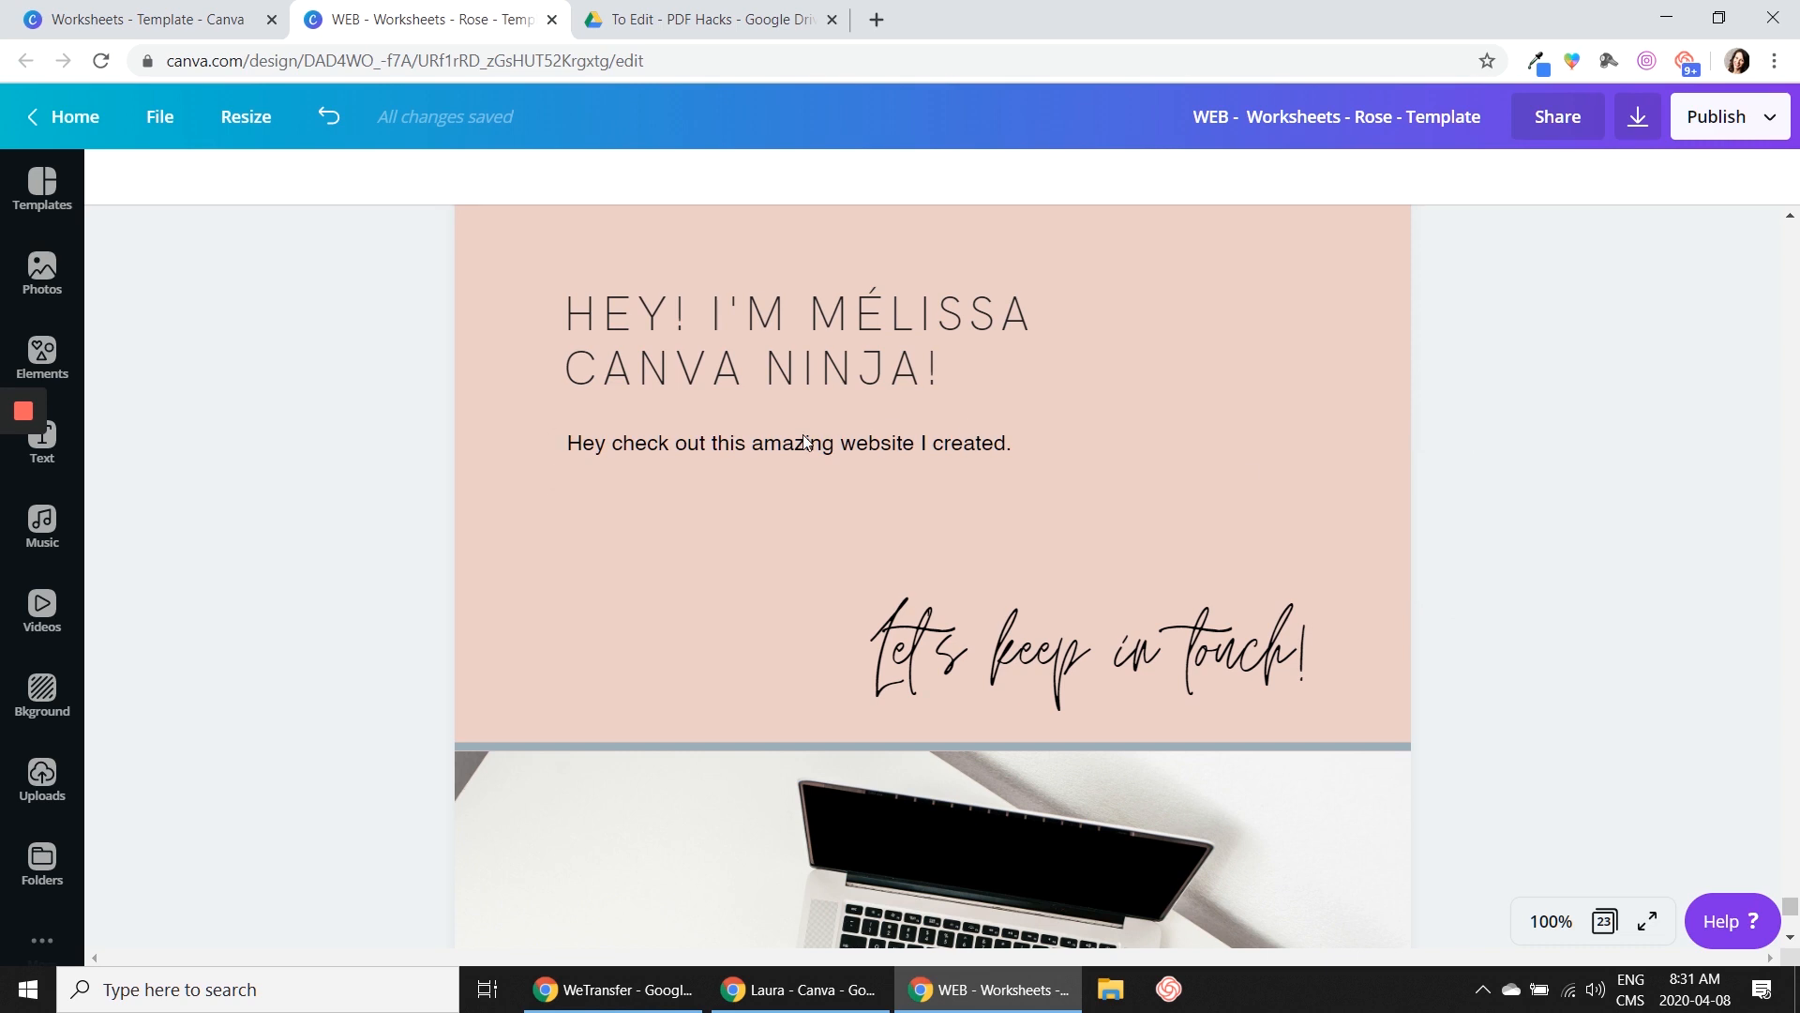
Append the words "Click Here" to the end of the website sentence on page 23
click(960, 448)
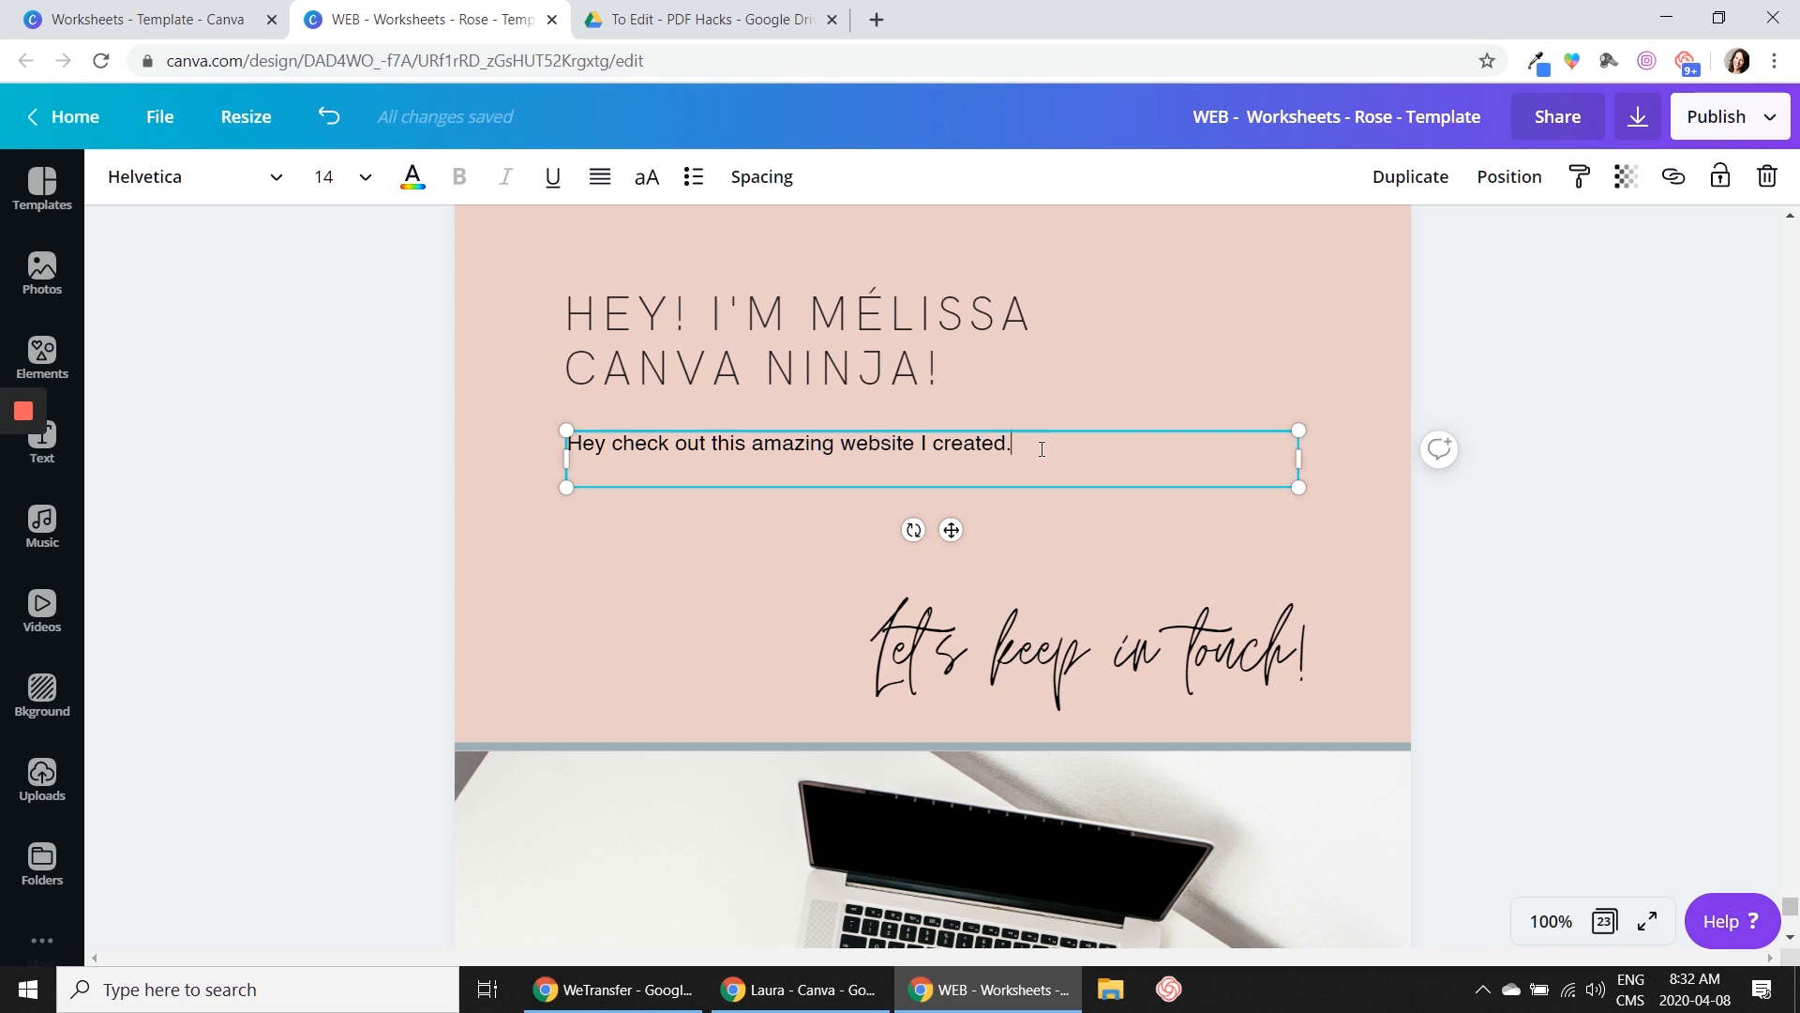
text(Click Here)
Color only the words "Click Here" in the website sentence salmon pink, using the document colors
drag(1122, 443, 1019, 442)
click(413, 176)
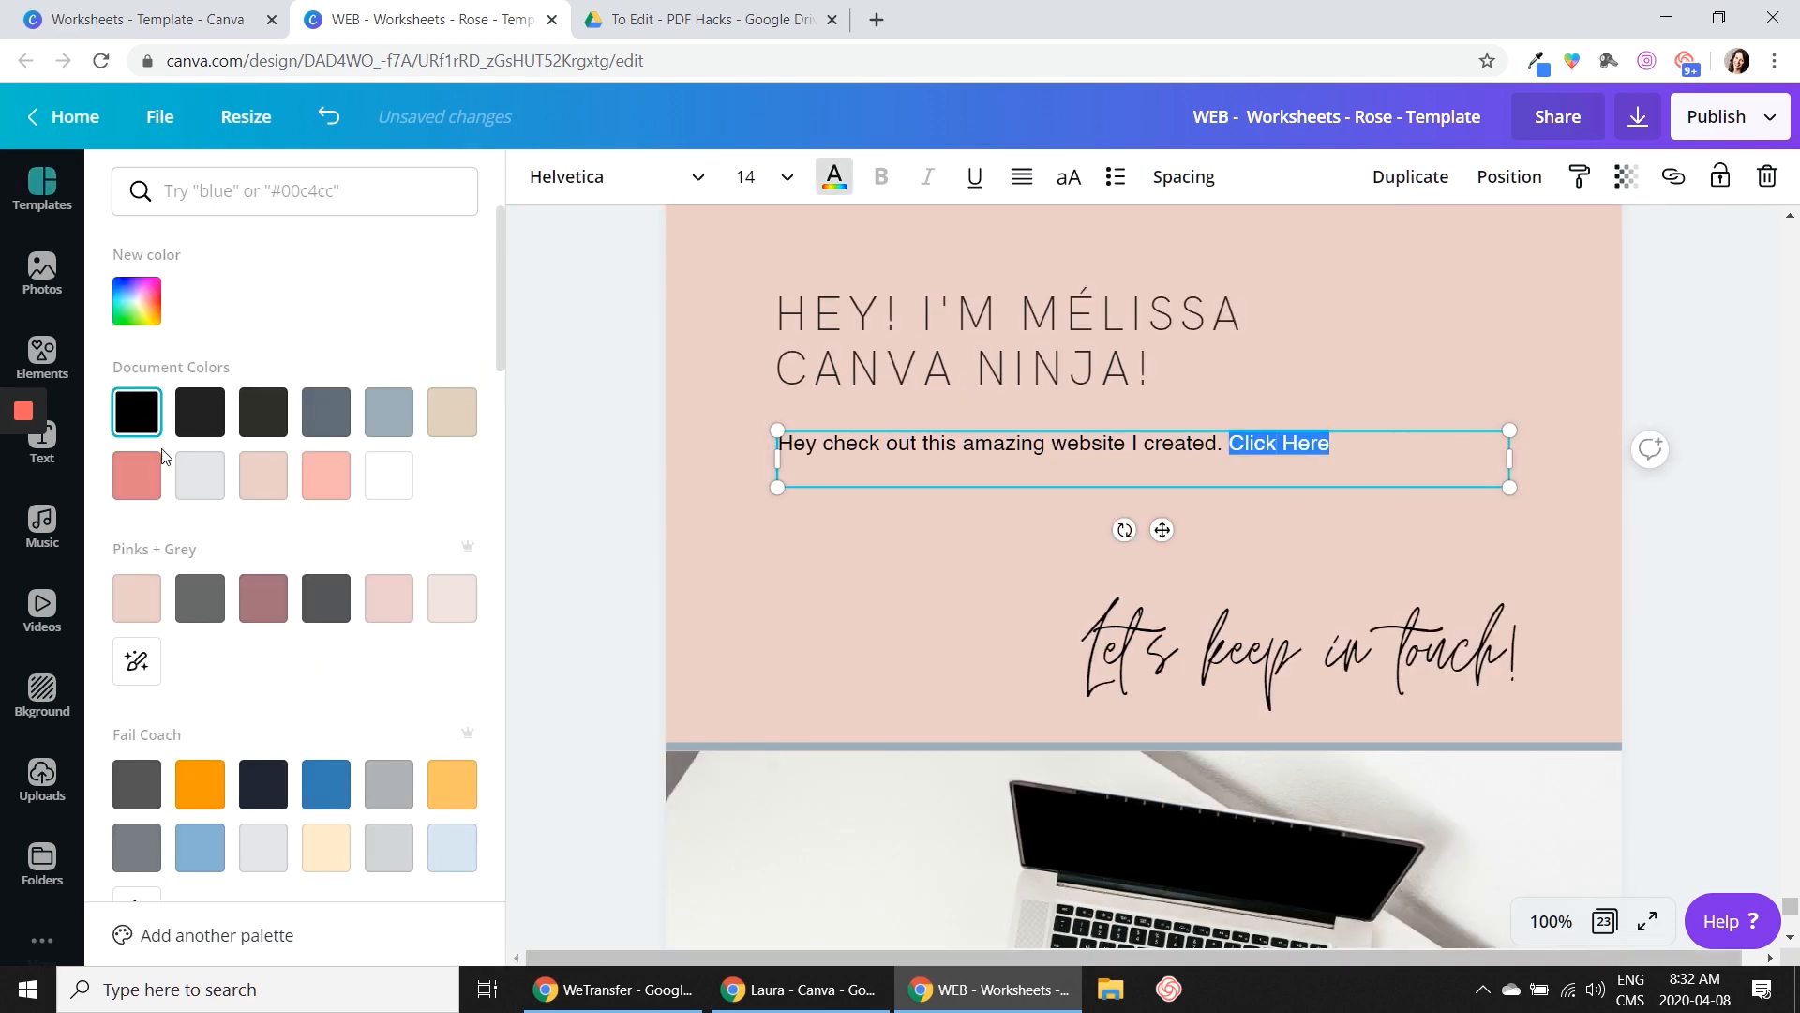
click(137, 475)
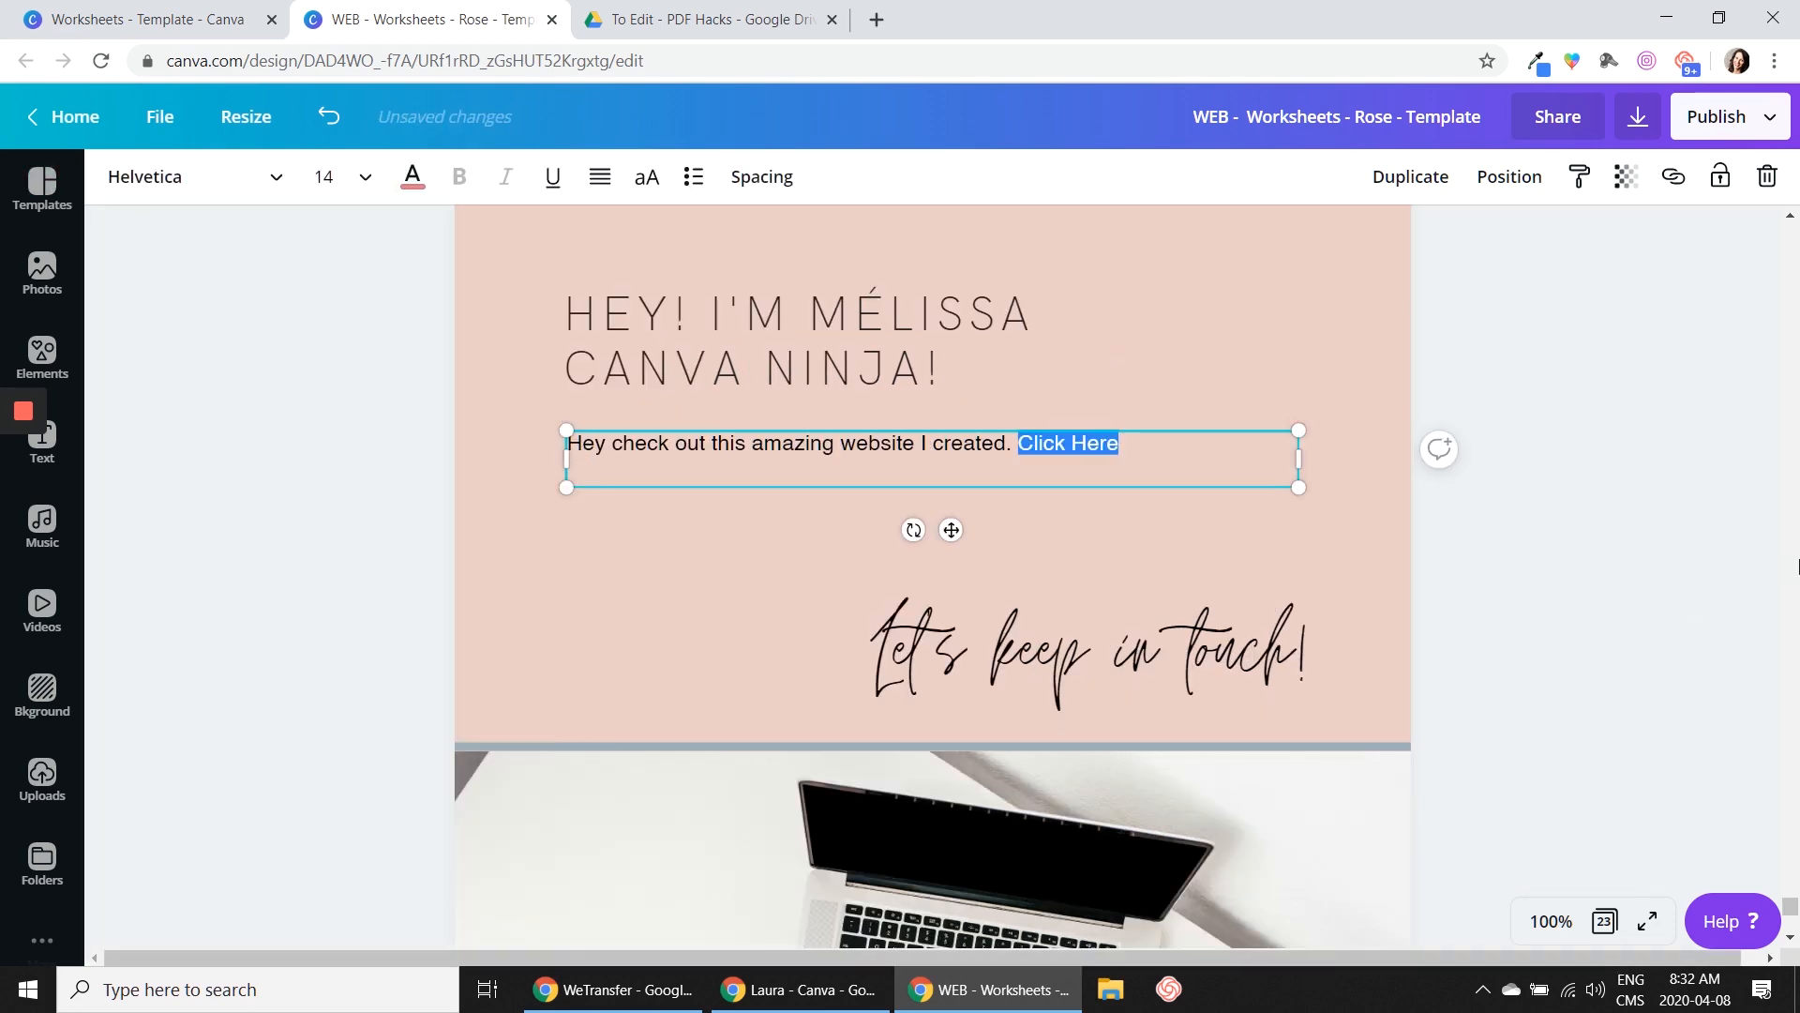
click(1588, 547)
scroll(1589, 547, down, 7)
scroll(1609, 548, up, 8)
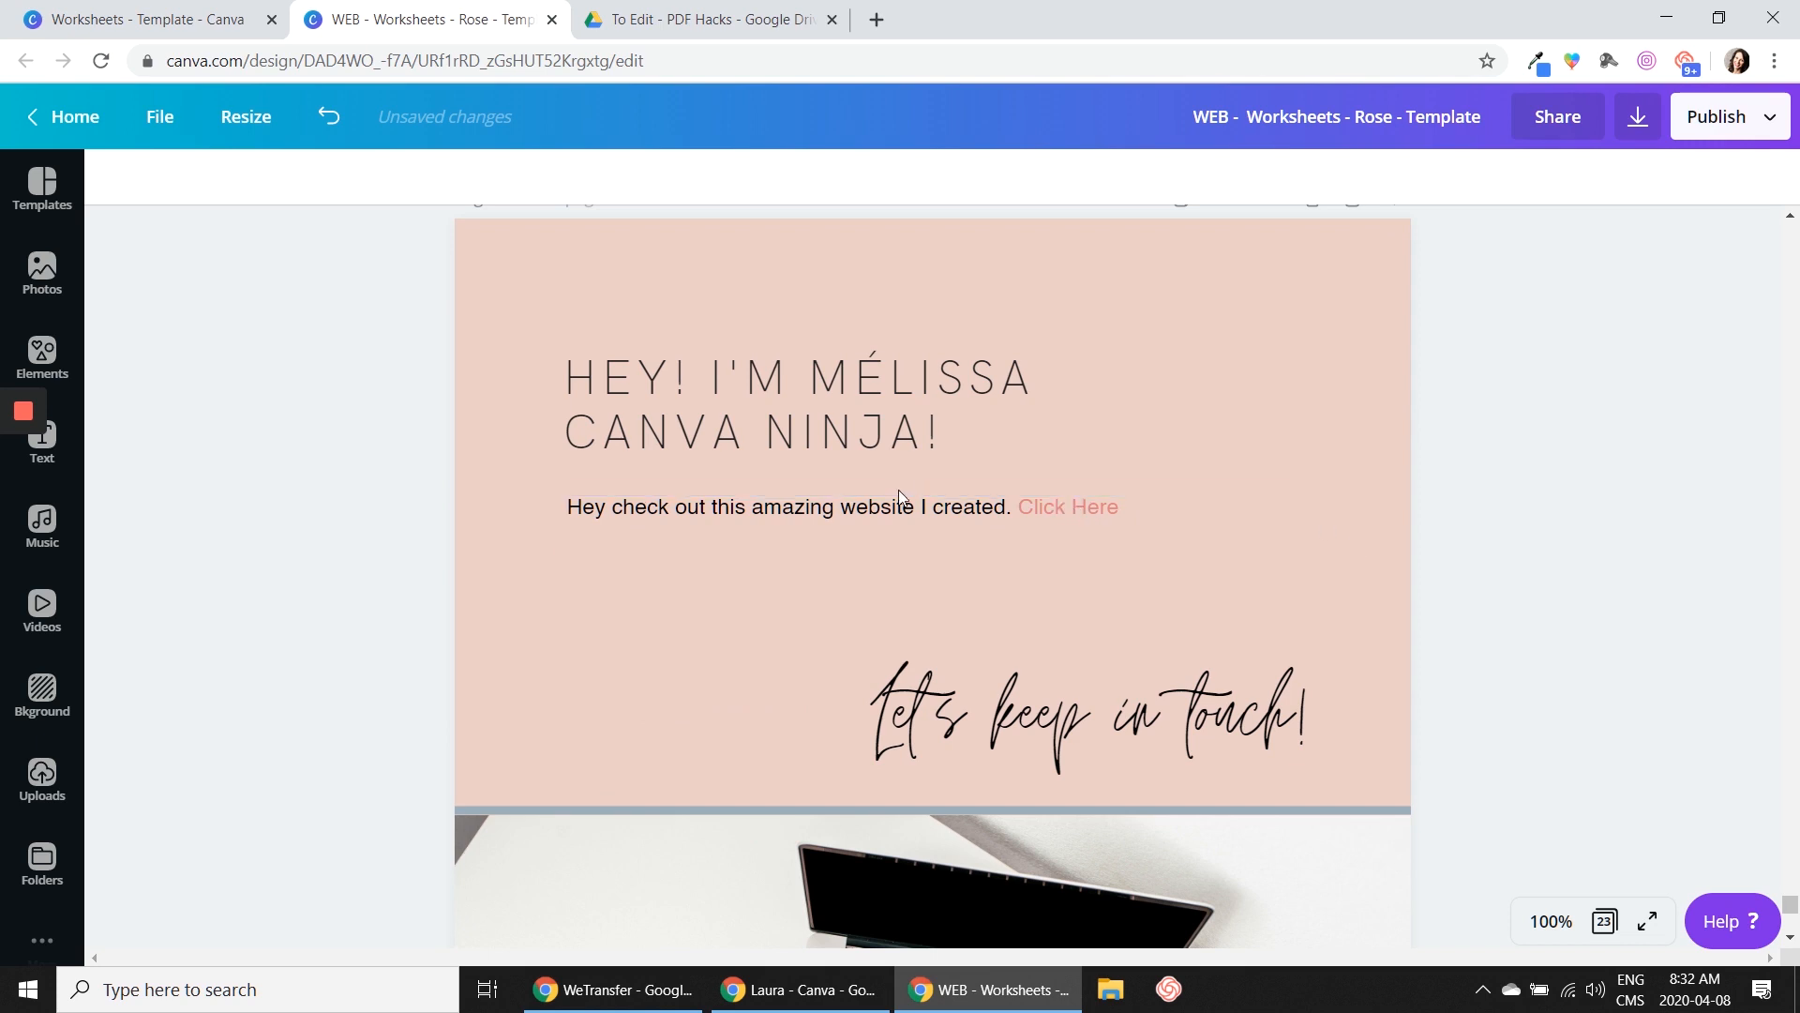
Check the link set on the text box containing the website sentence and "Click Here"
click(1059, 510)
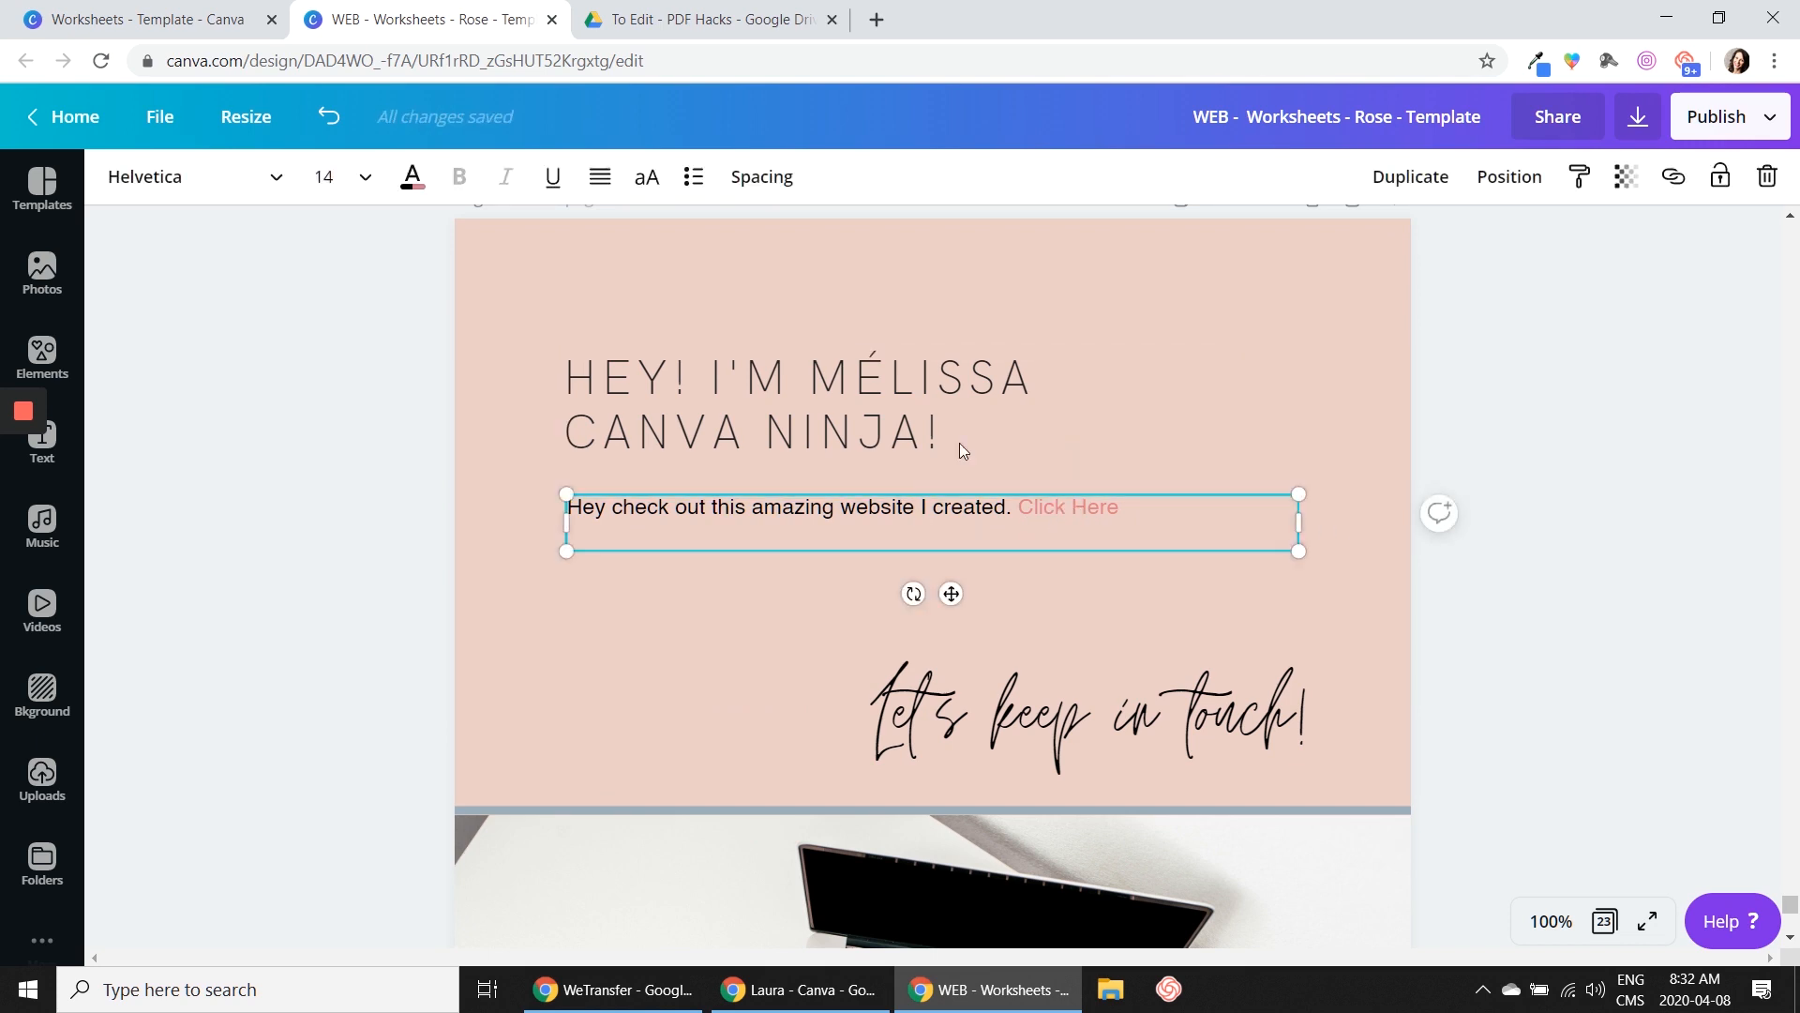
click(1674, 178)
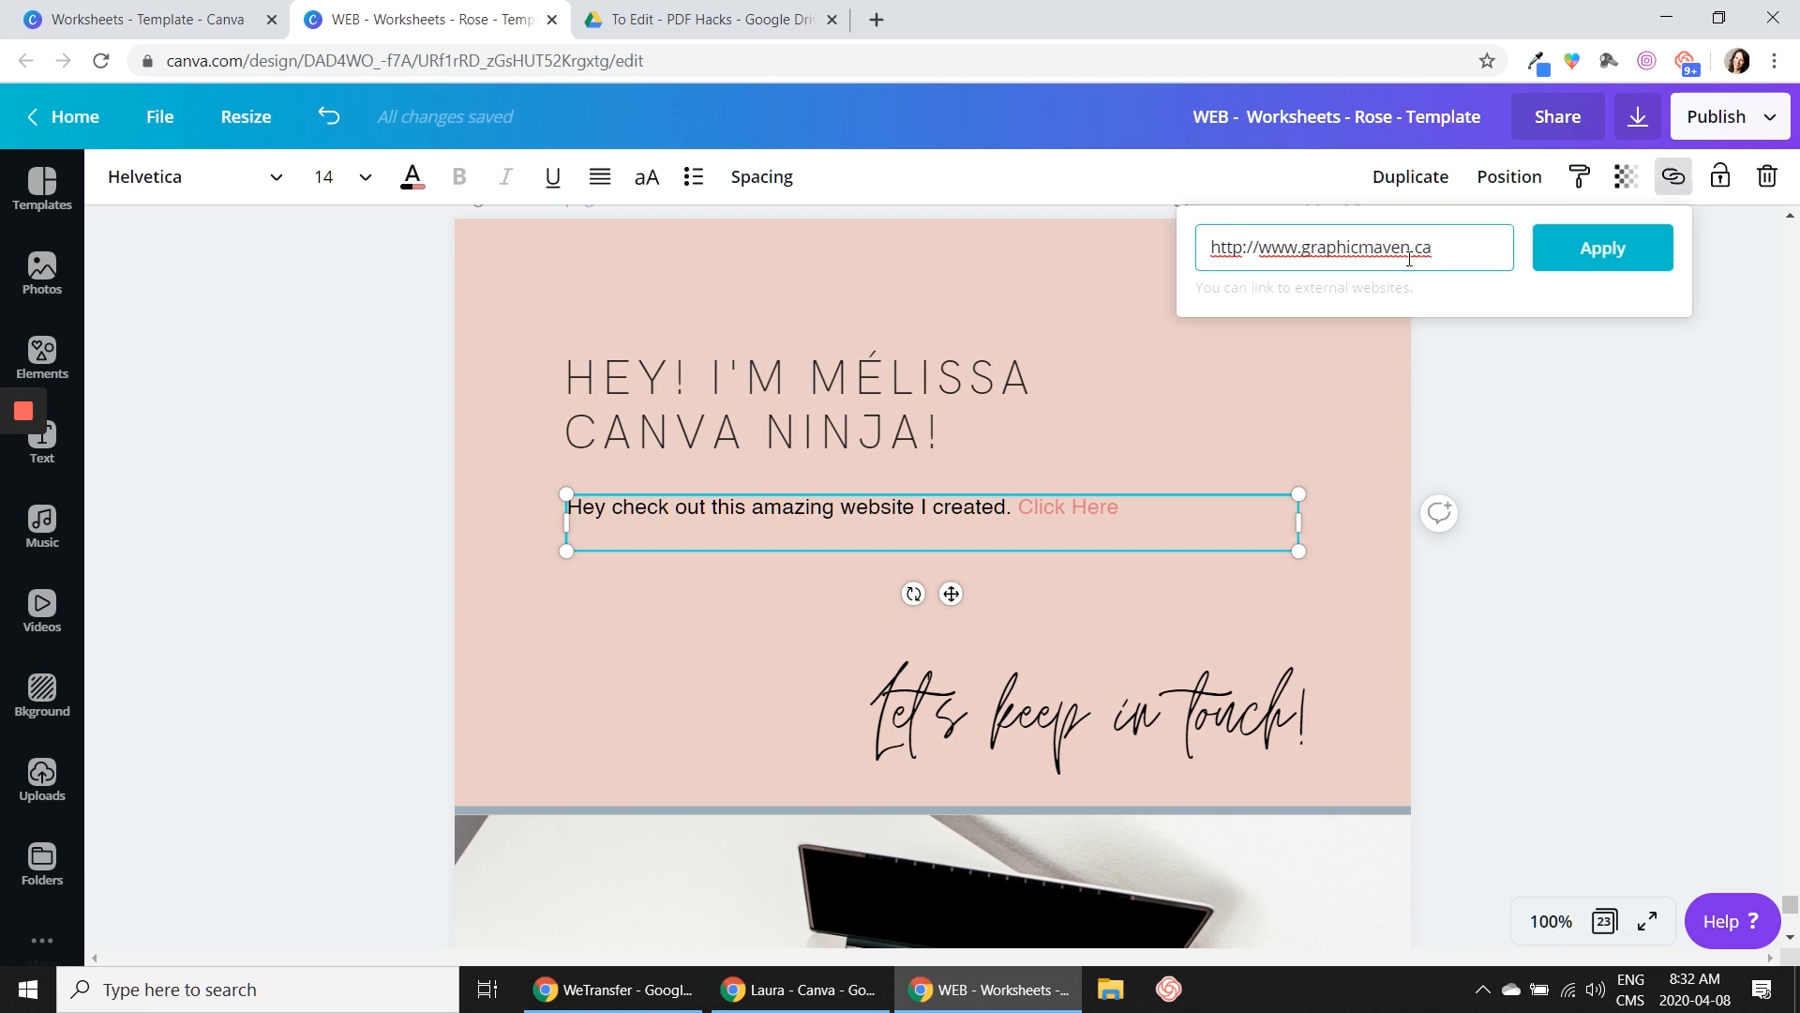
click(1512, 543)
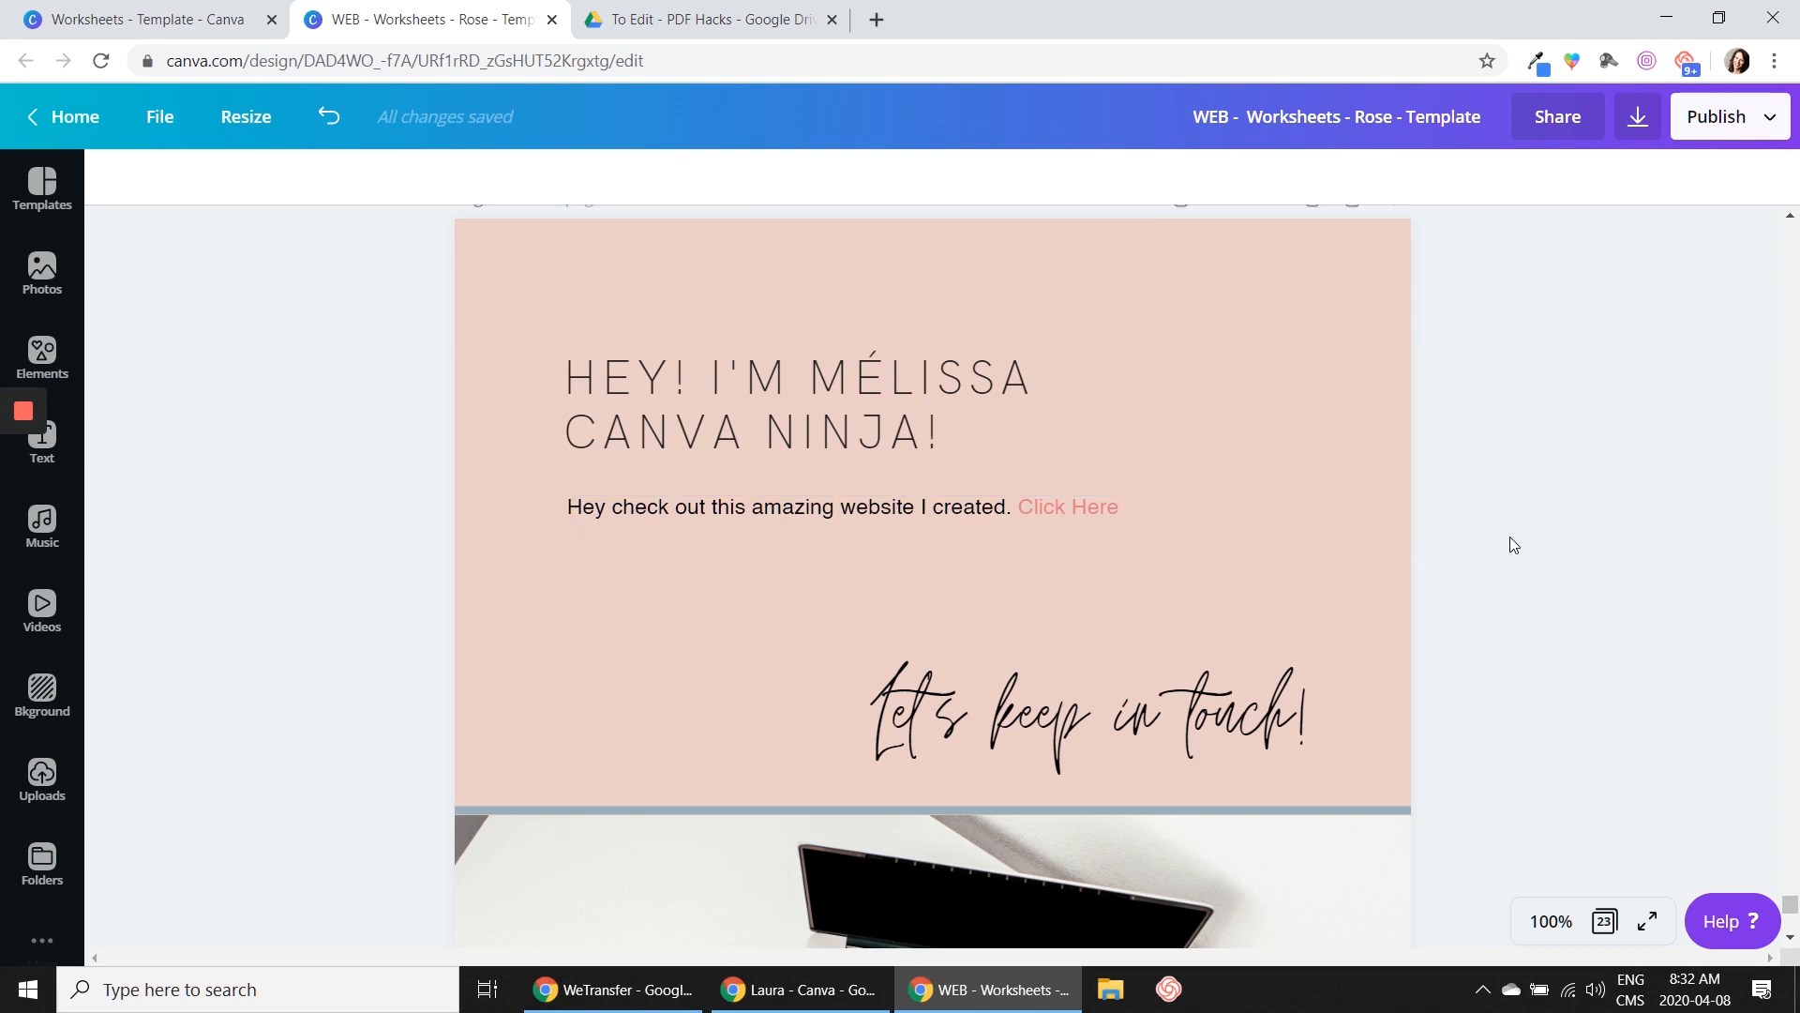
Add the line "and also check out this one too!" below the website sentence in the same text box, separated by a blank line
click(945, 510)
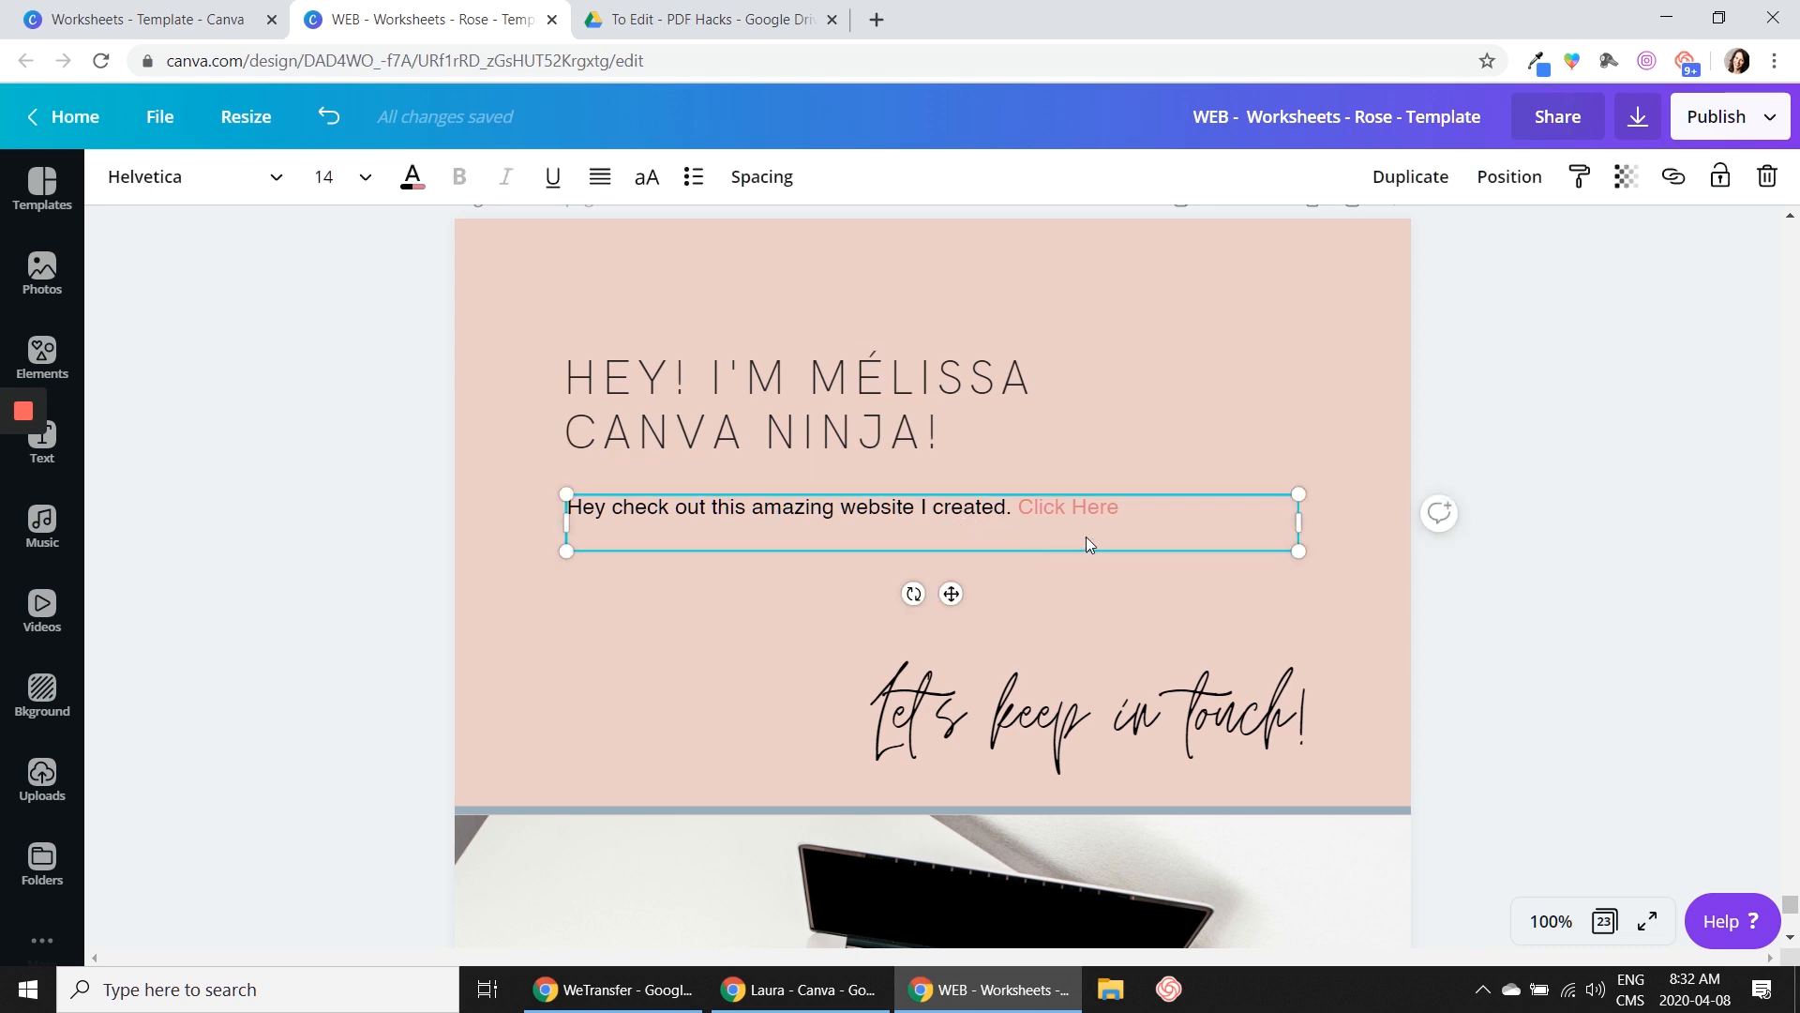
scroll(1084, 535, down, 1)
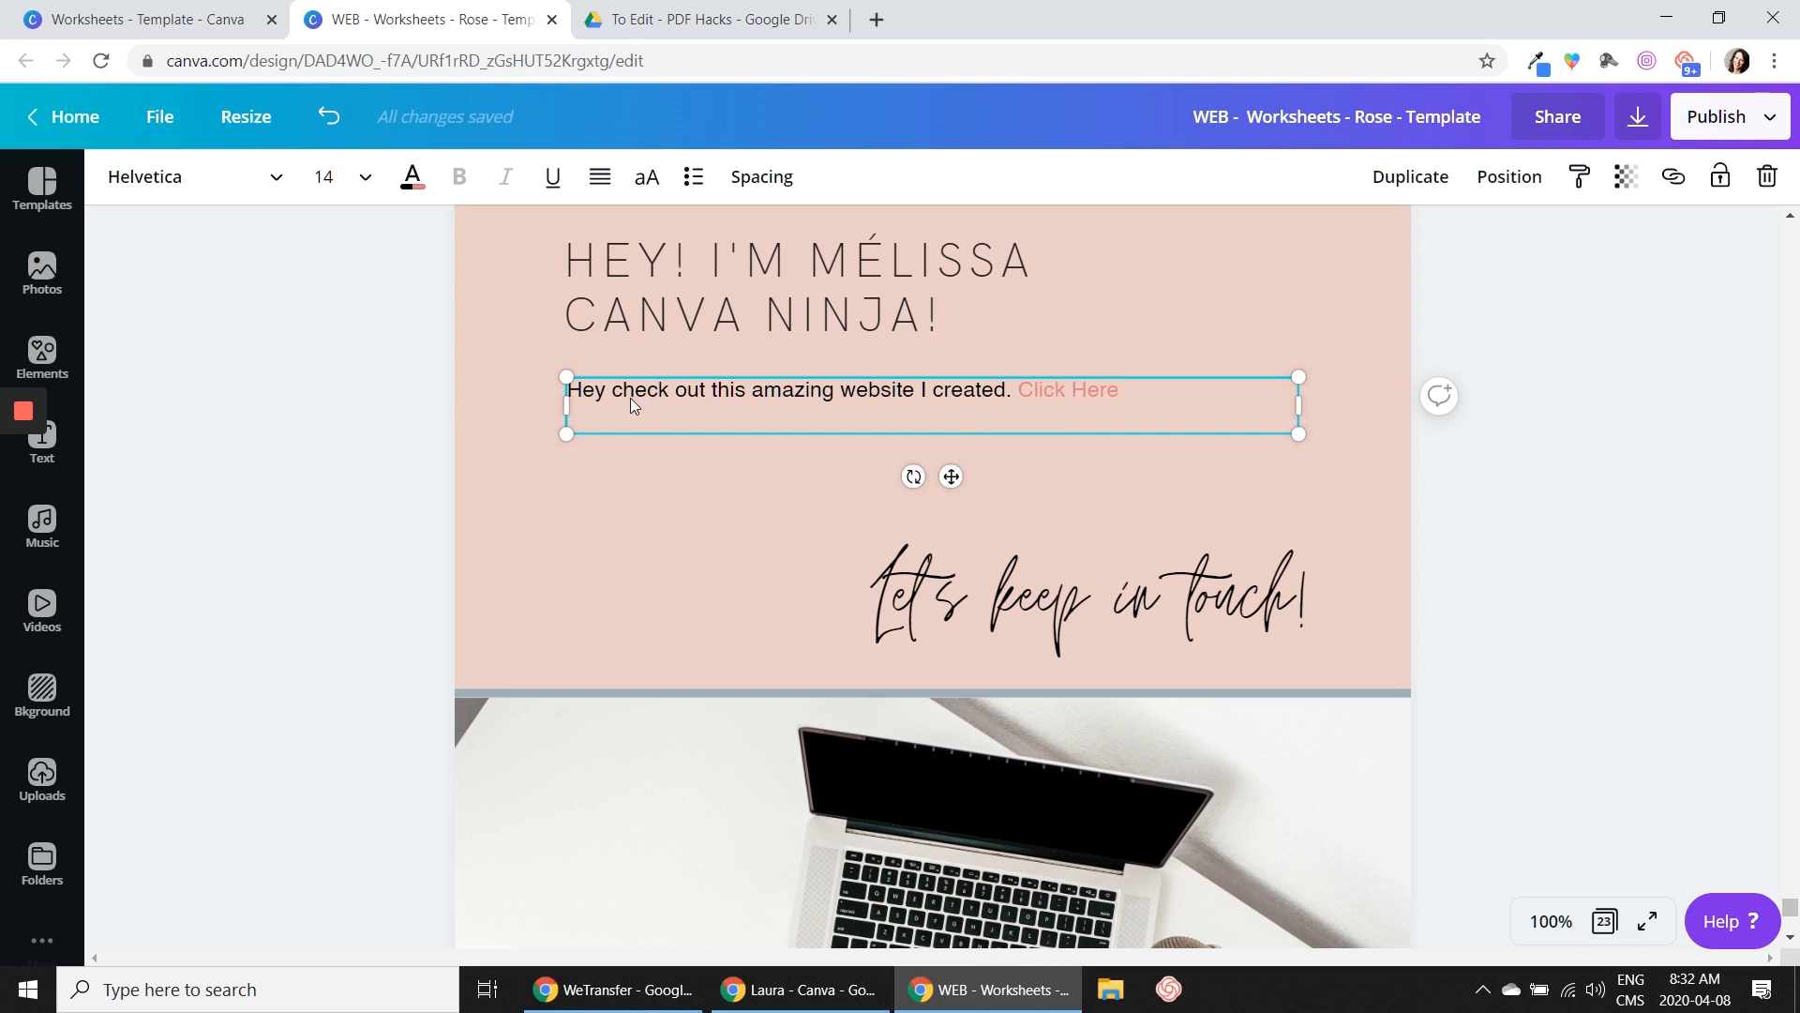
click(1129, 392)
key(Return)
key(Return)
text(and also che)
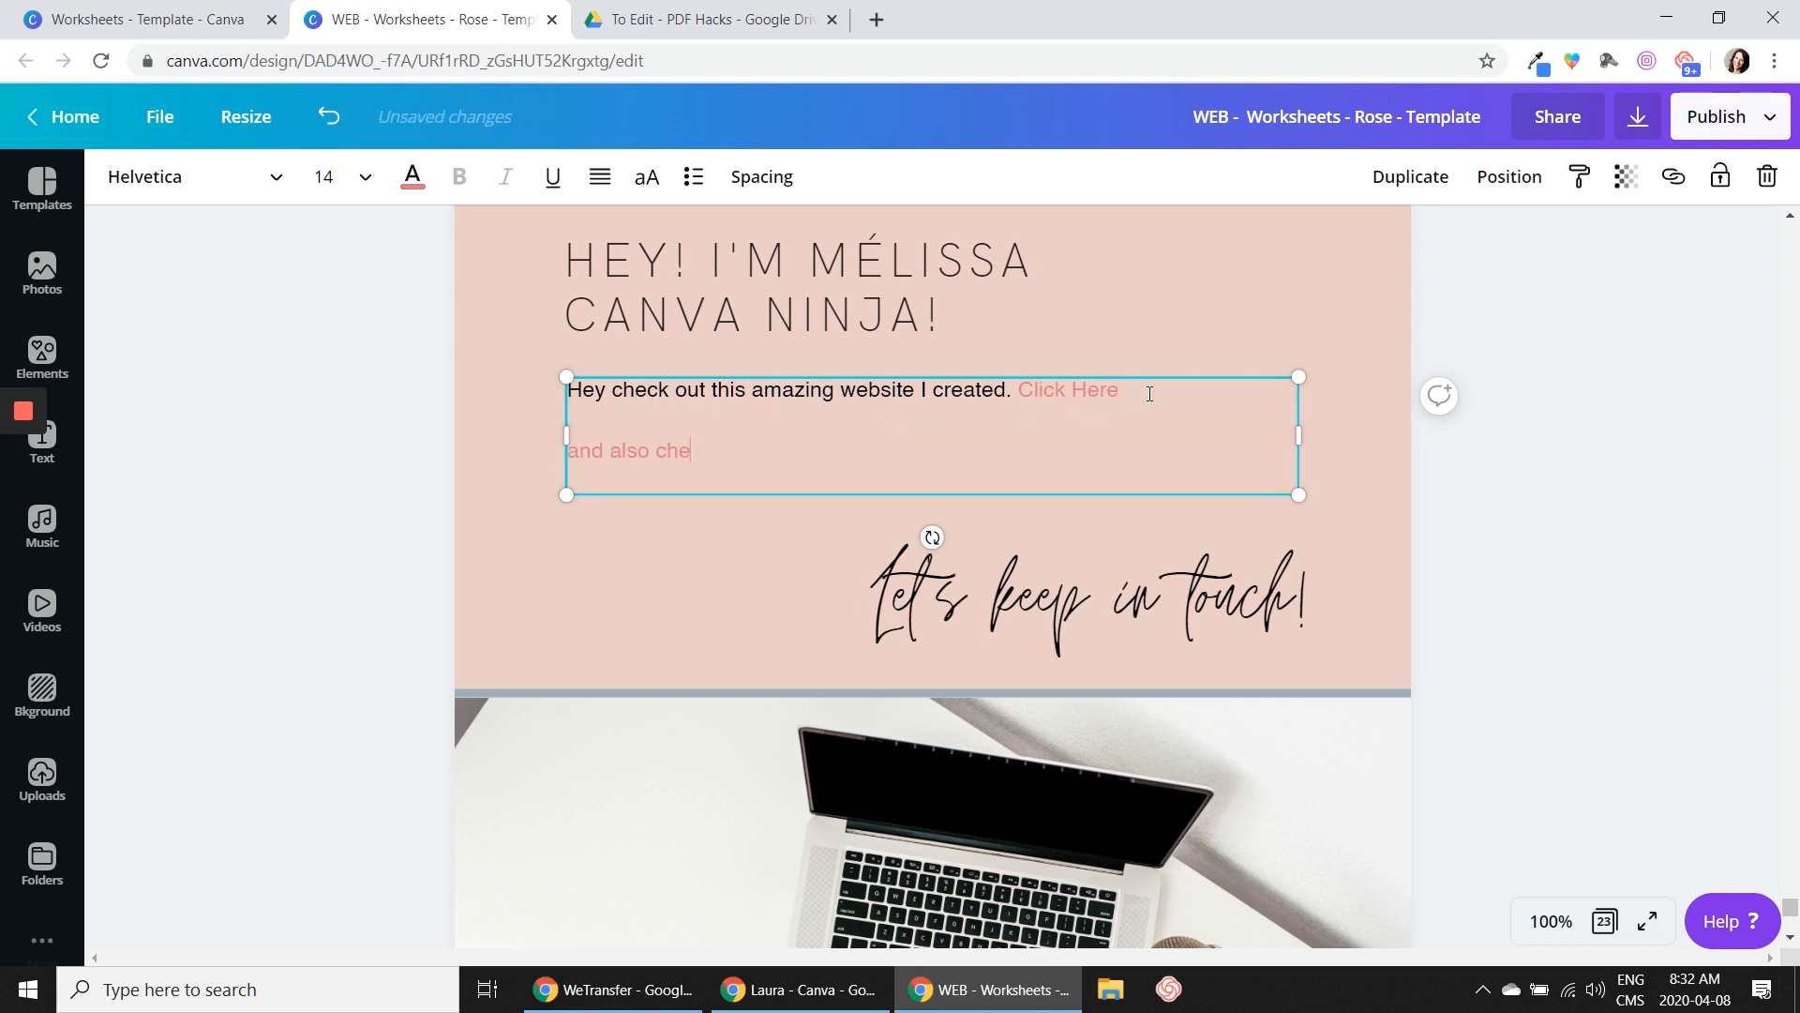
text(ck out this one too!)
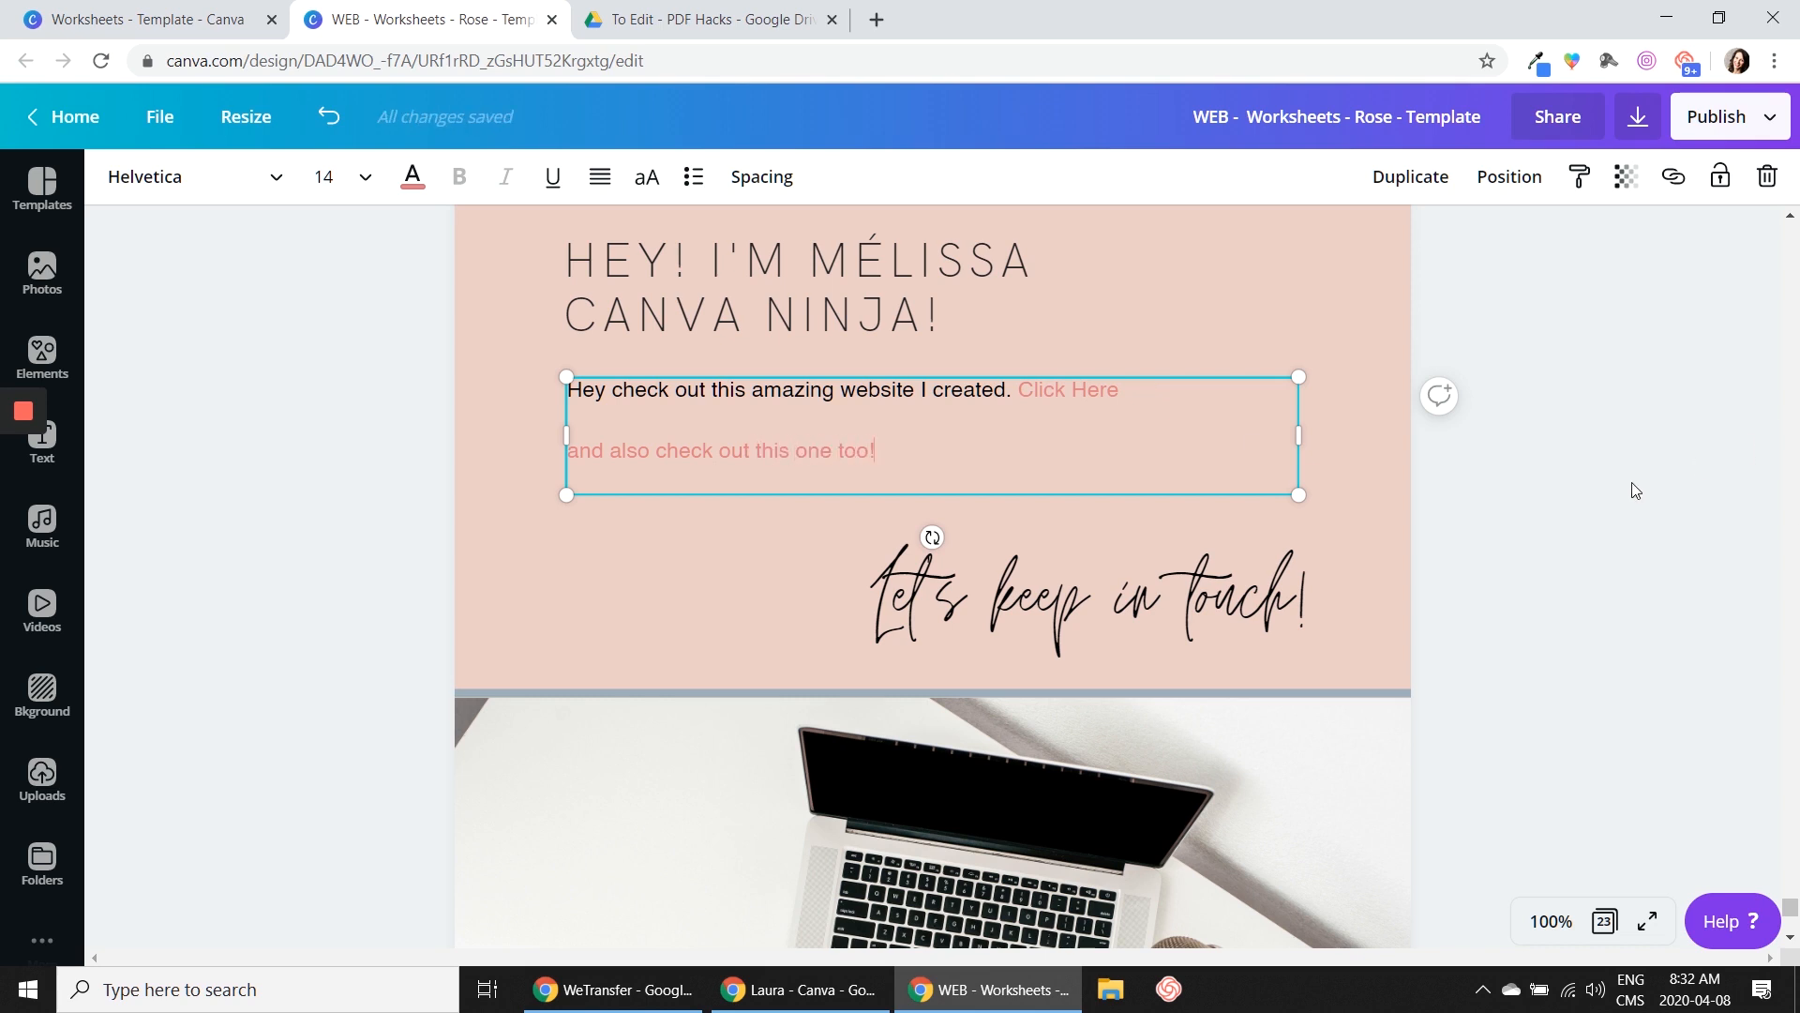
Cut the line "and also check out this one too!" from the text box and remove the empty lines left behind
click(1631, 490)
click(837, 469)
click(884, 451)
drag(885, 451, 567, 451)
key(ctrl+c)
right_click(618, 452)
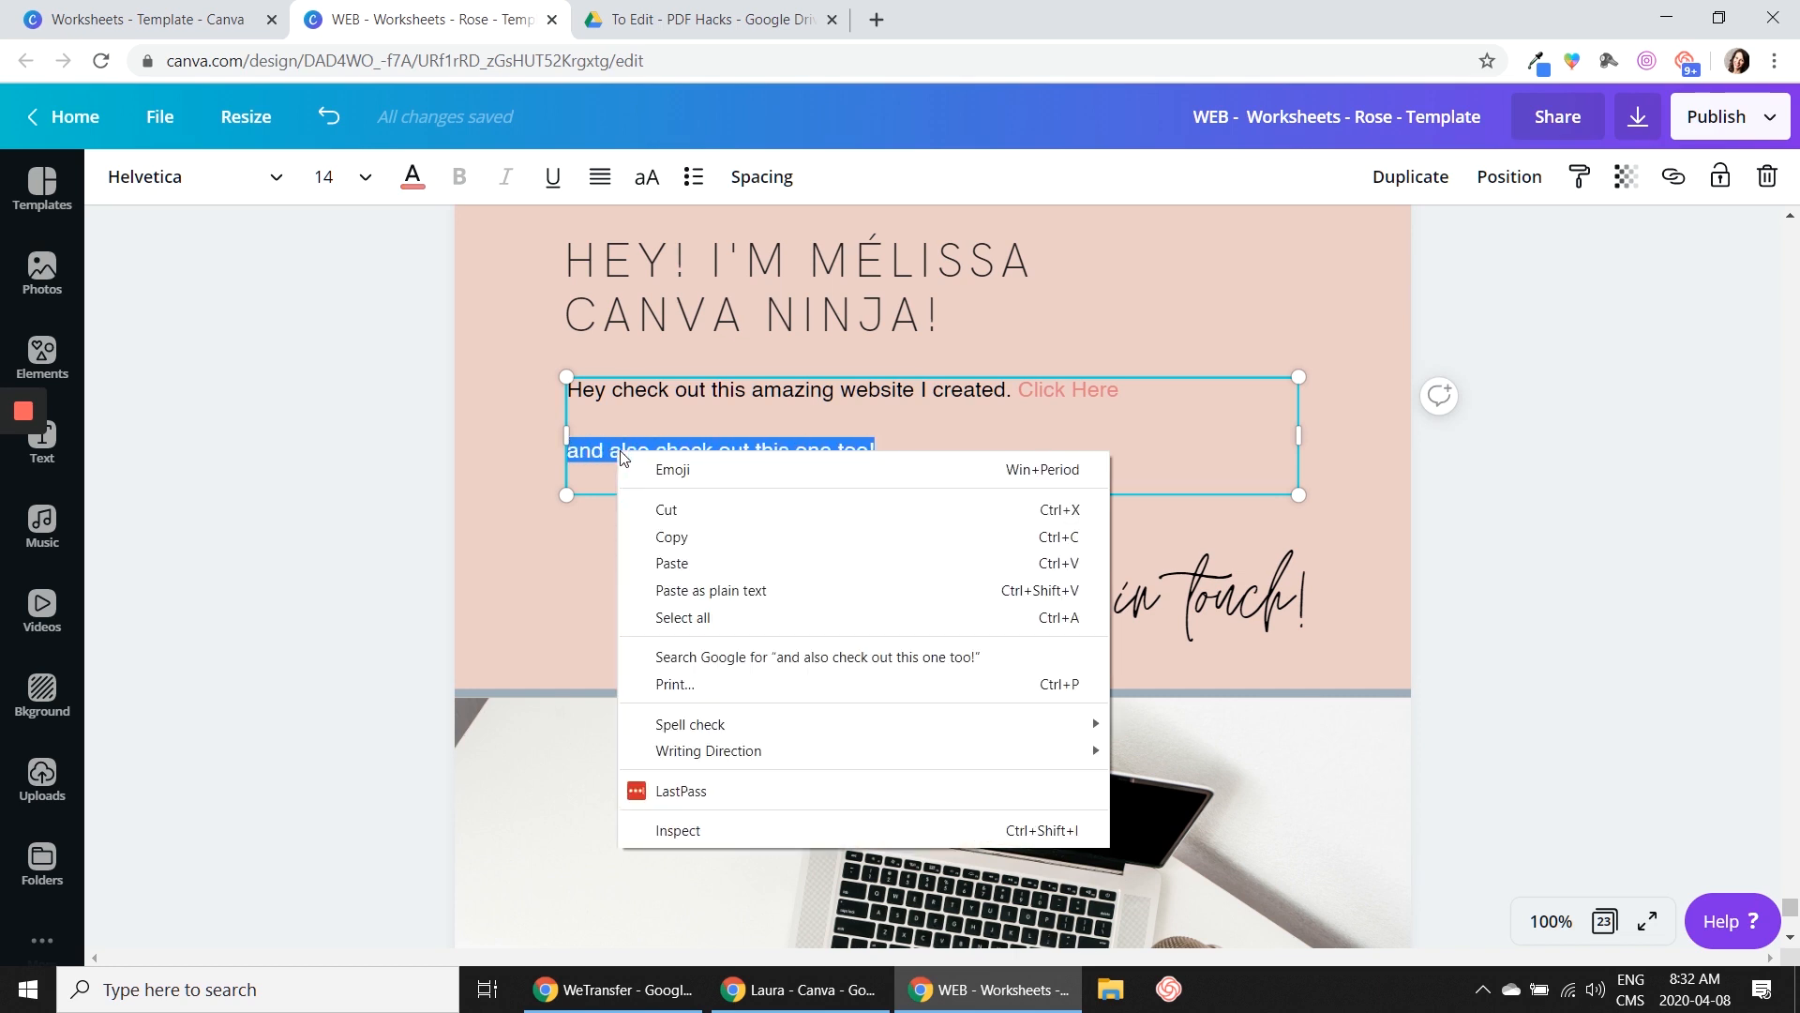
click(688, 514)
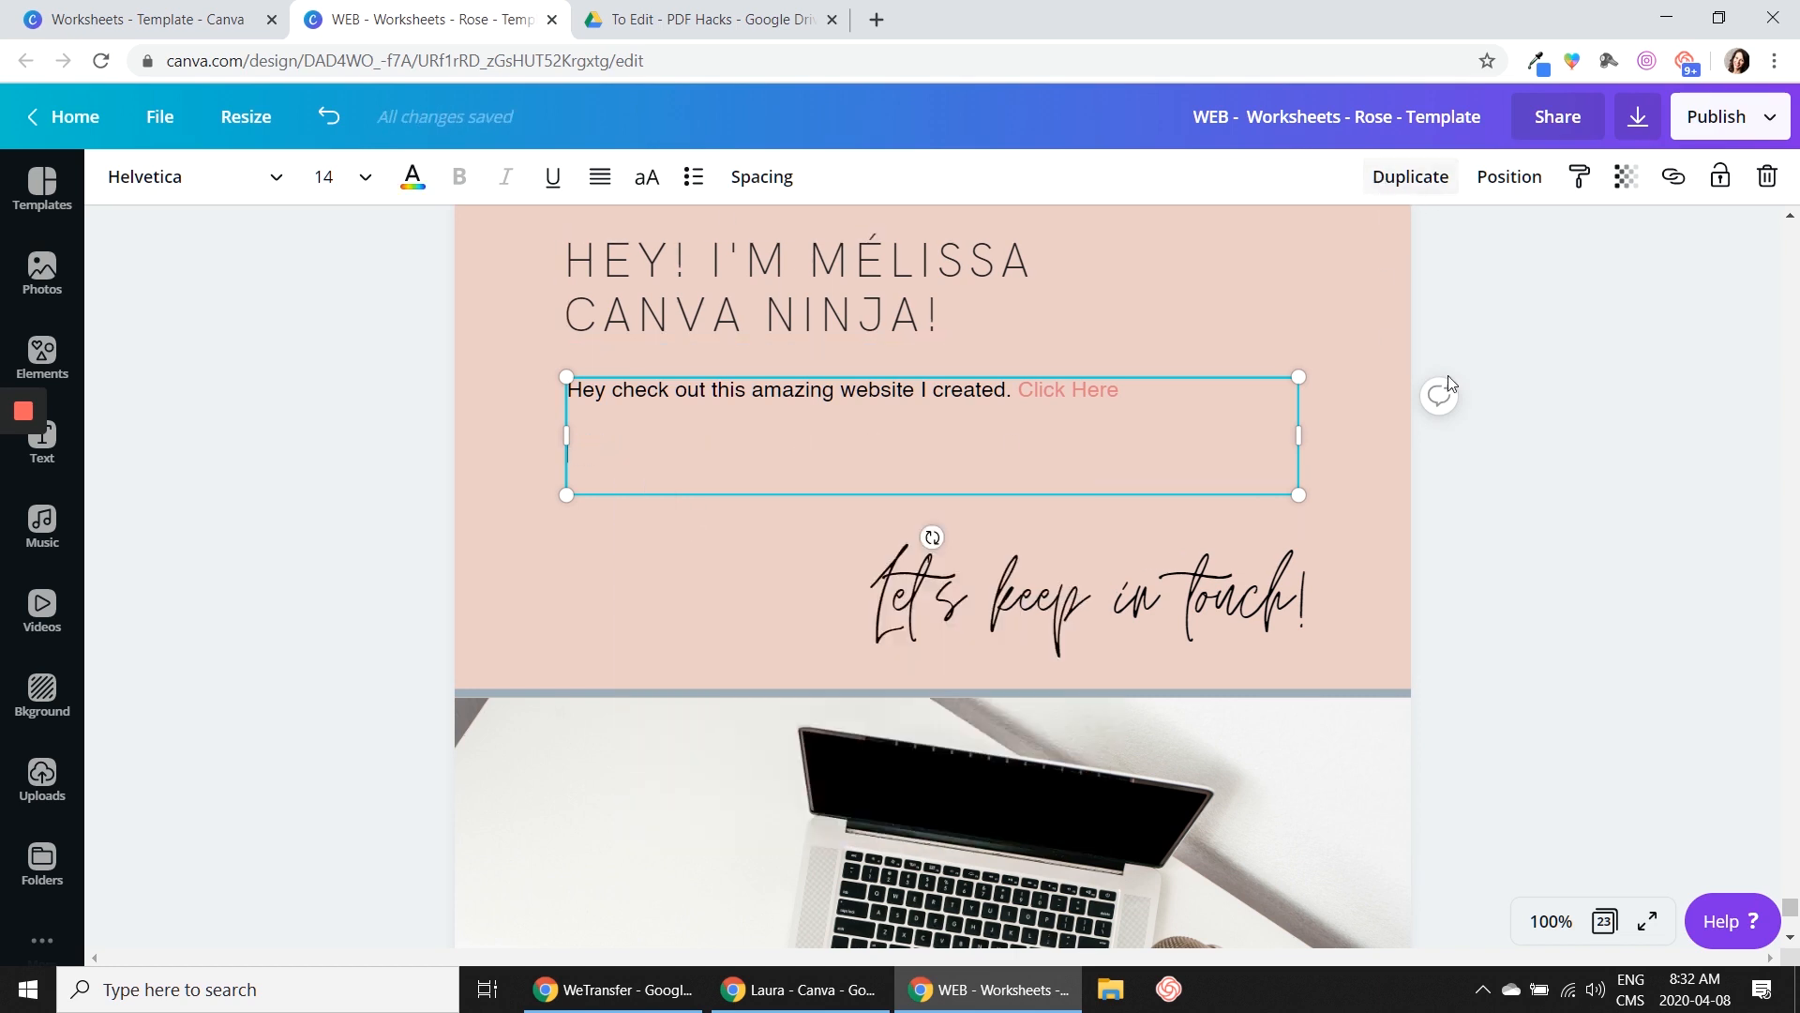
key(BackSpace)
key(BackSpace)
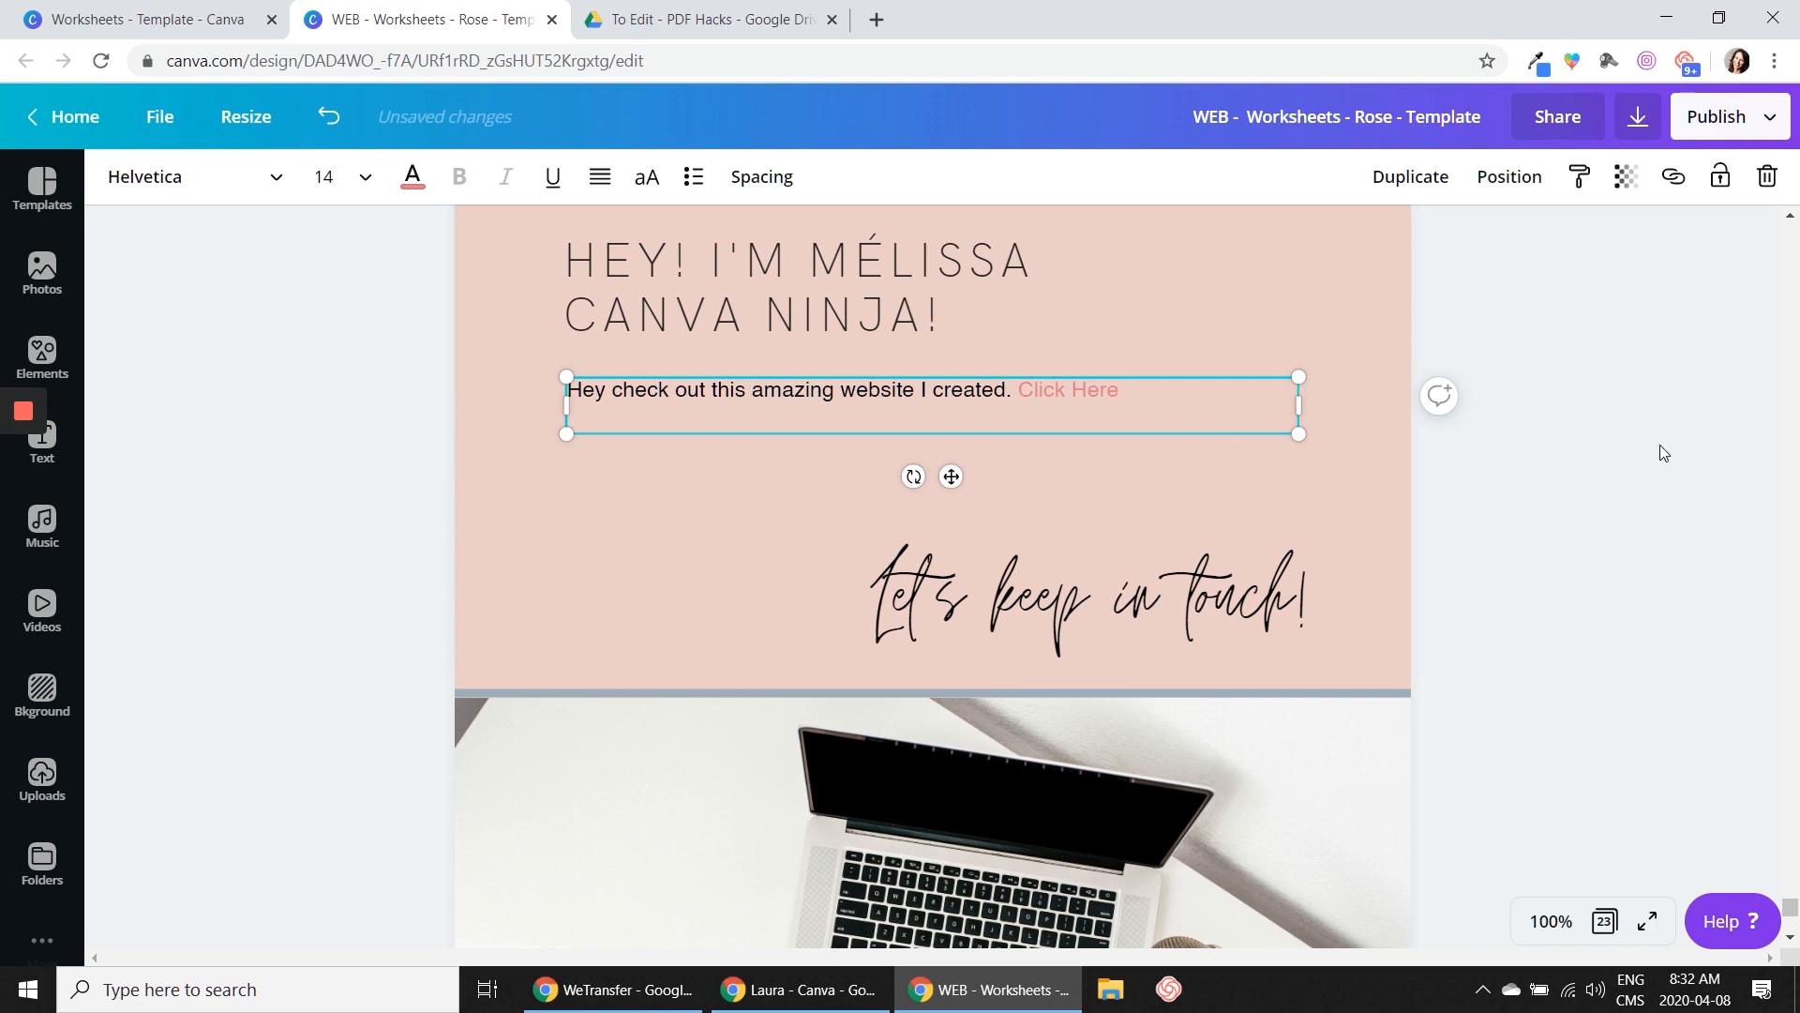
Duplicate the website sentence's text box, align the copy directly below, and replace its text with the cut line
click(1660, 453)
click(1238, 399)
click(1411, 176)
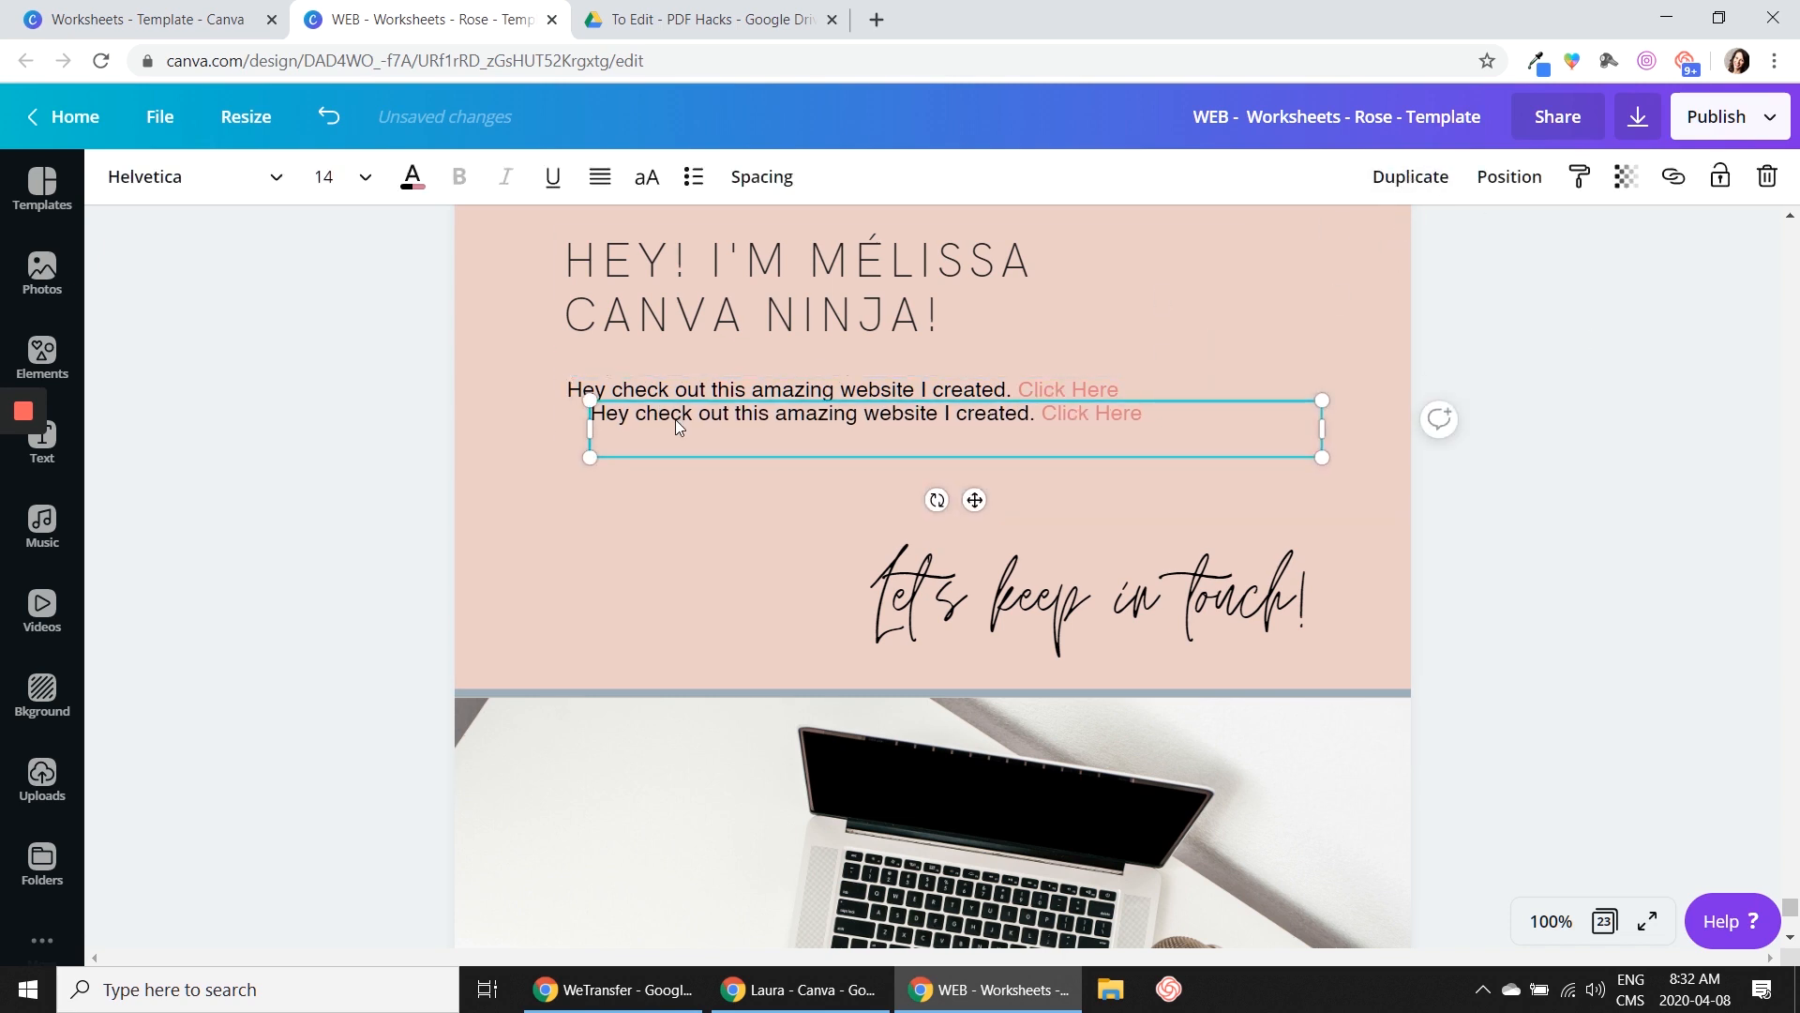
mouse_move(675, 419)
mouse_down()
mouse_move(637, 448)
mouse_move(653, 441)
mouse_up()
double_click(655, 445)
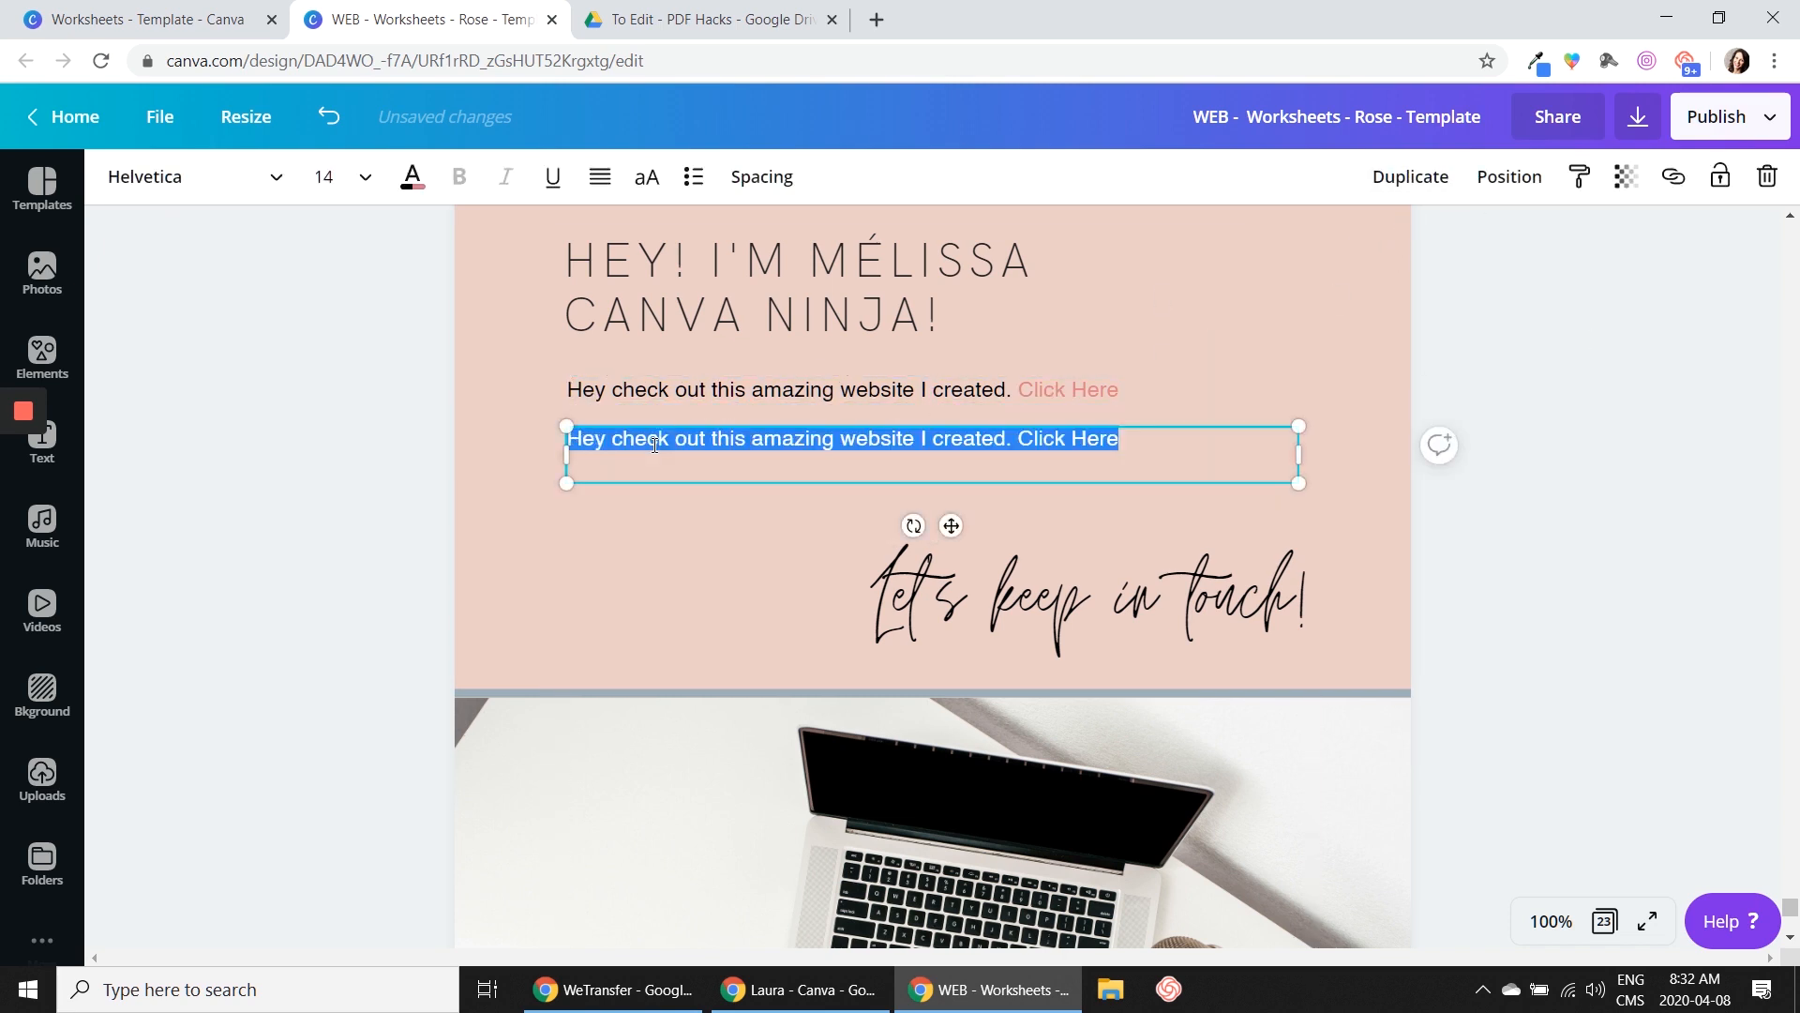
key(ctrl+v)
click(1418, 539)
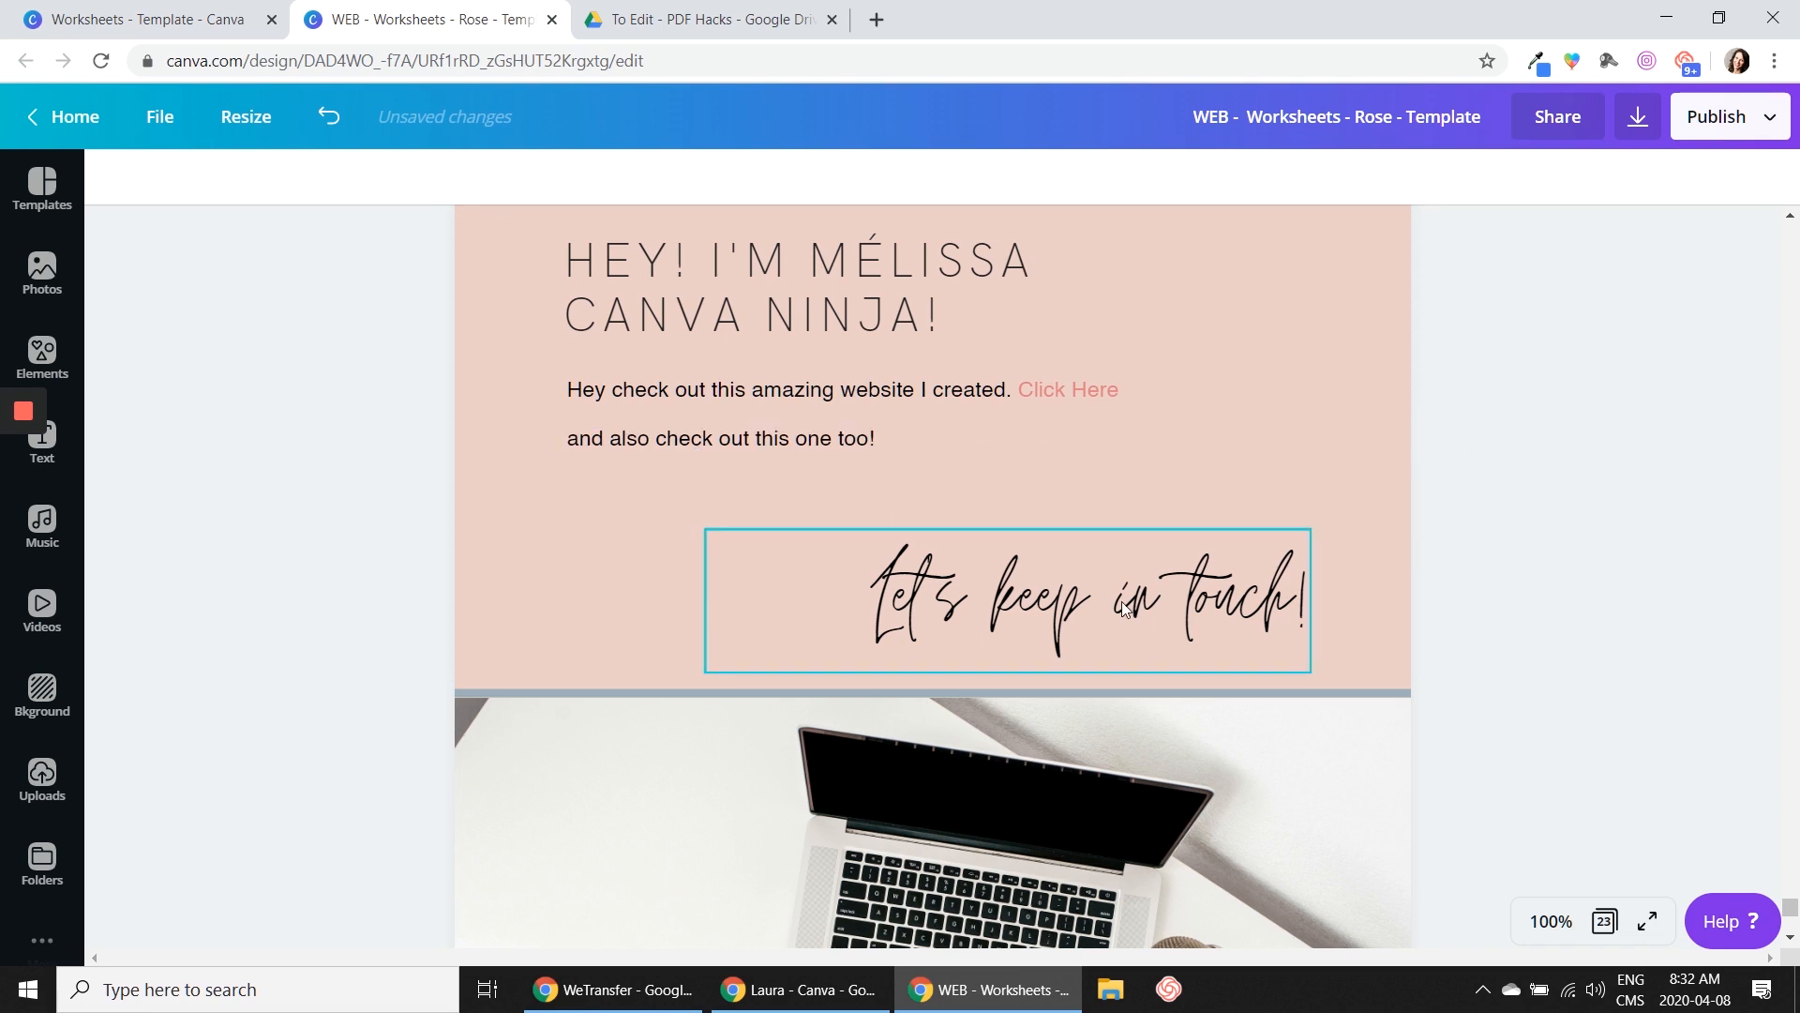
Nudge the "and also check out this one too!" text box slightly down so it clears the website sentence's box
click(744, 435)
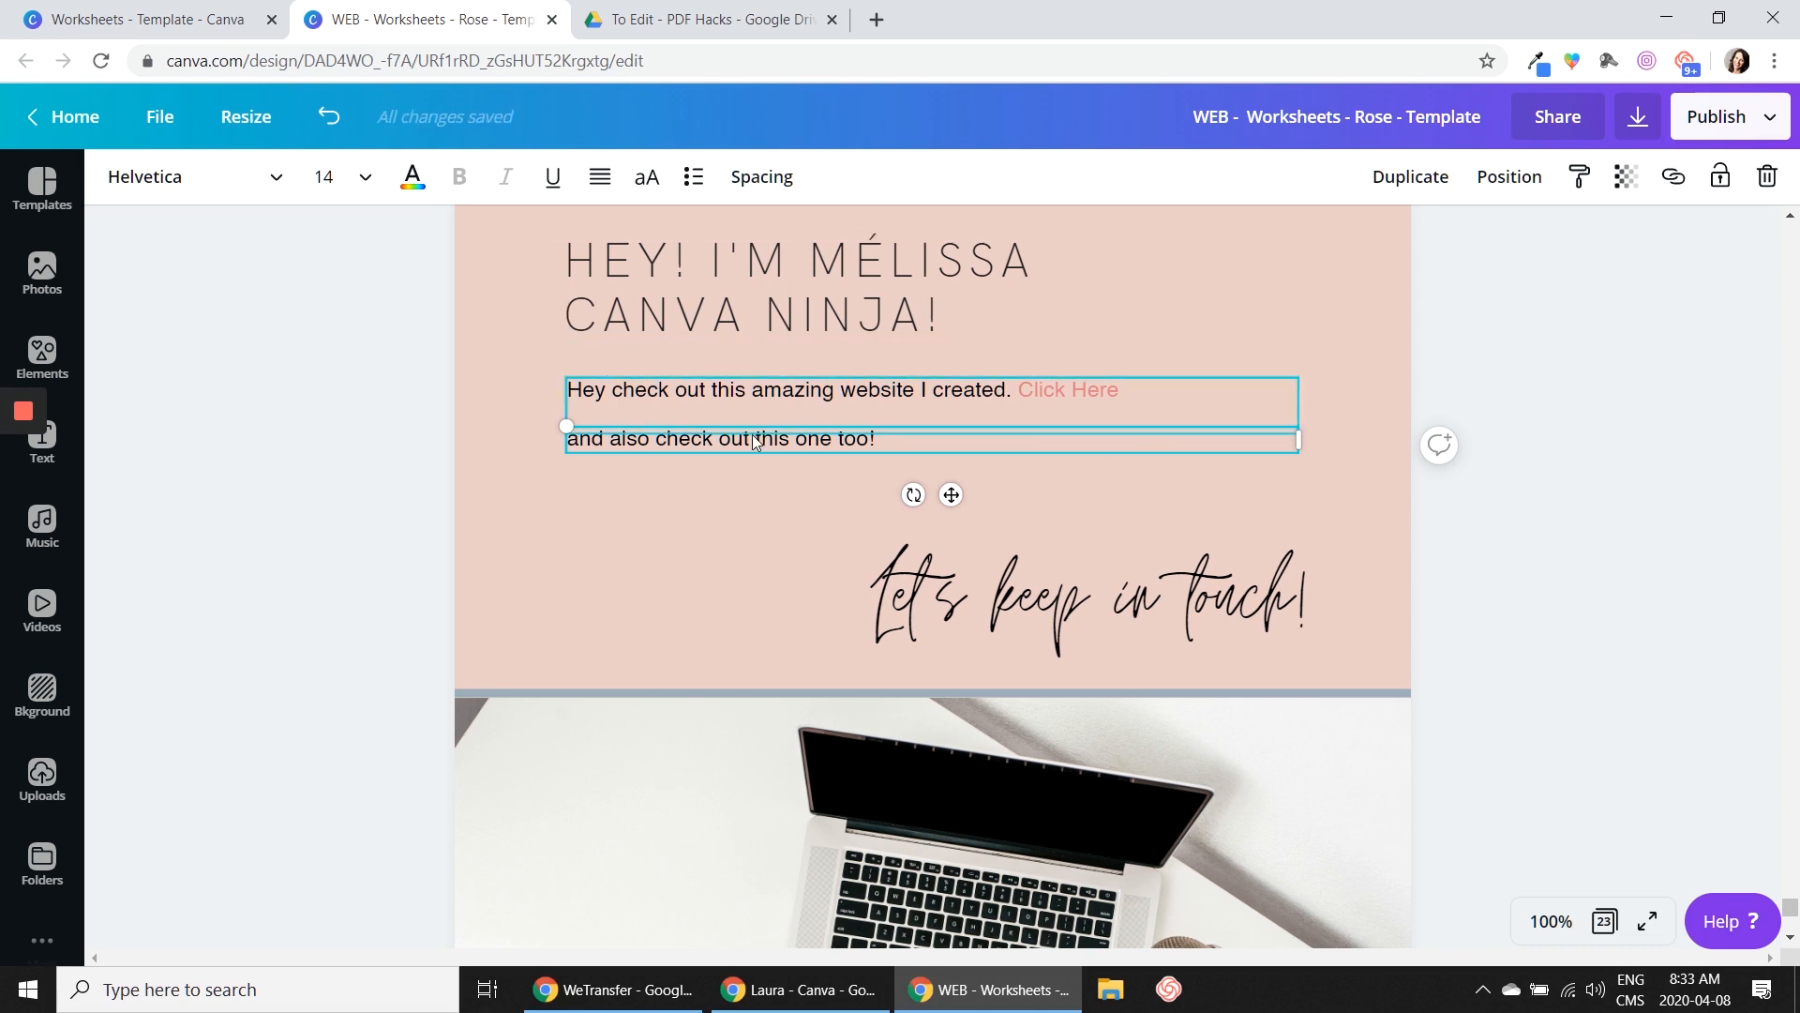
drag(722, 438, 724, 447)
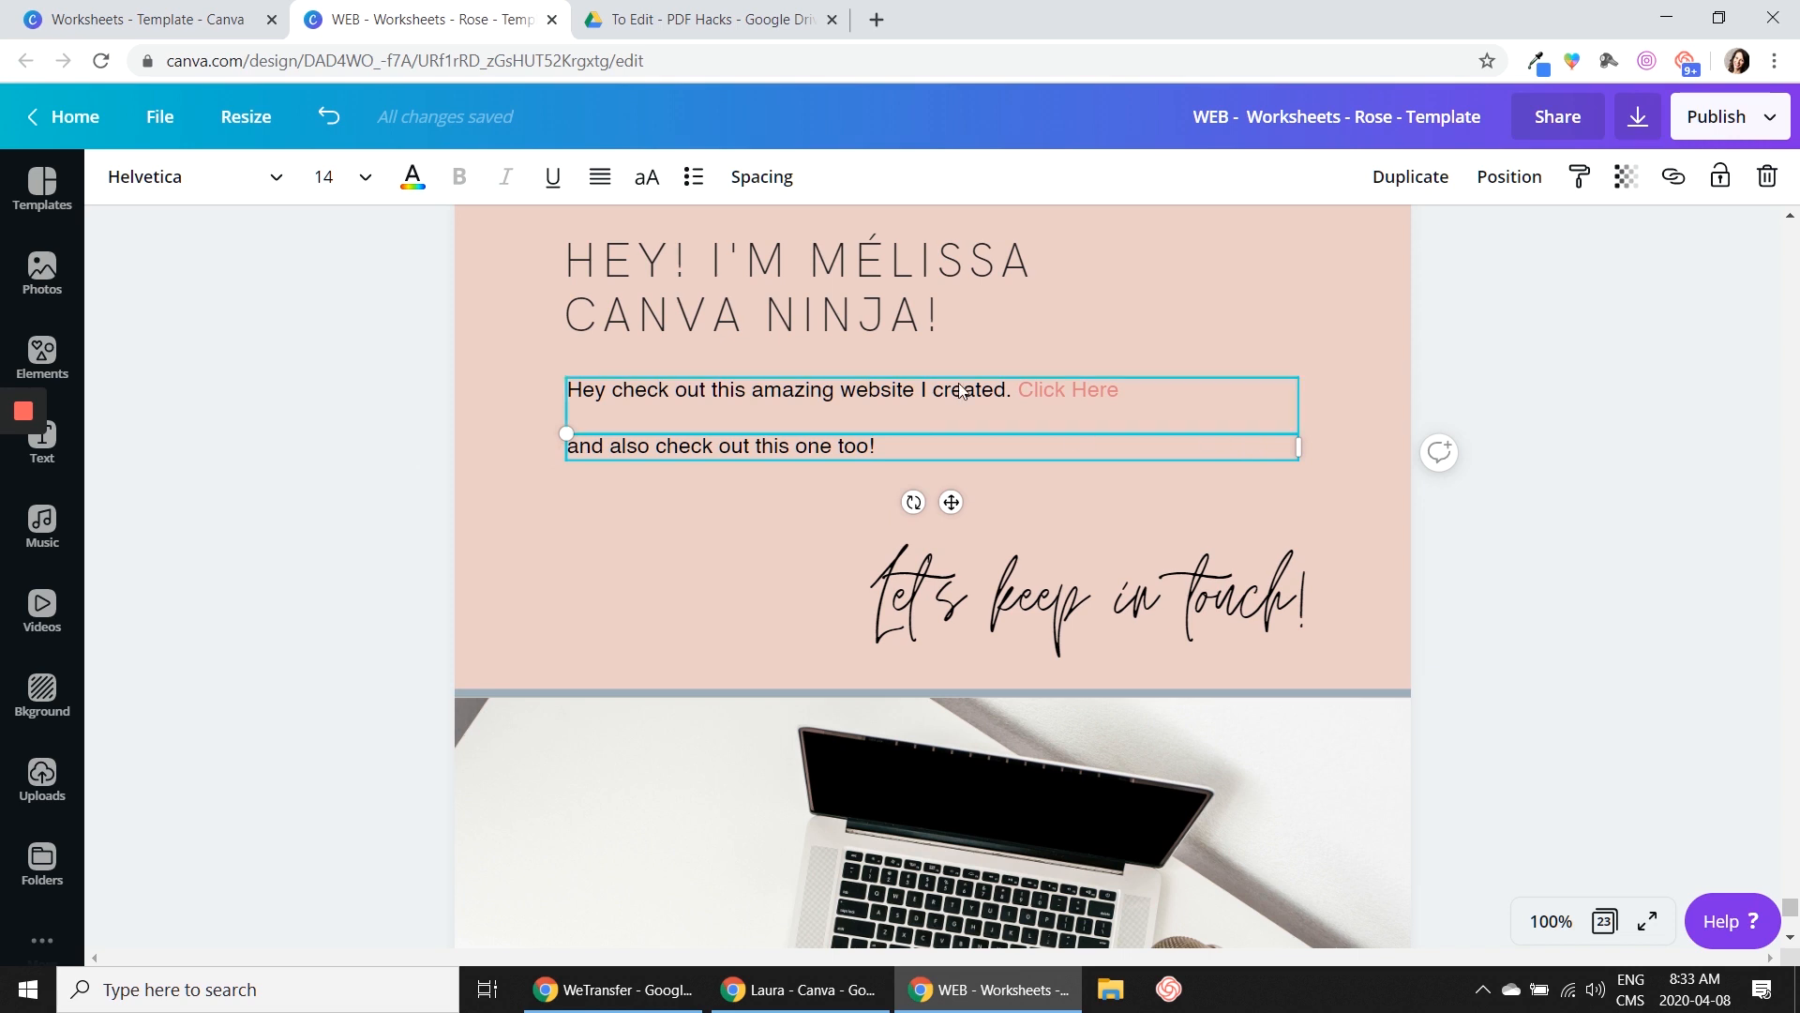
click(1031, 391)
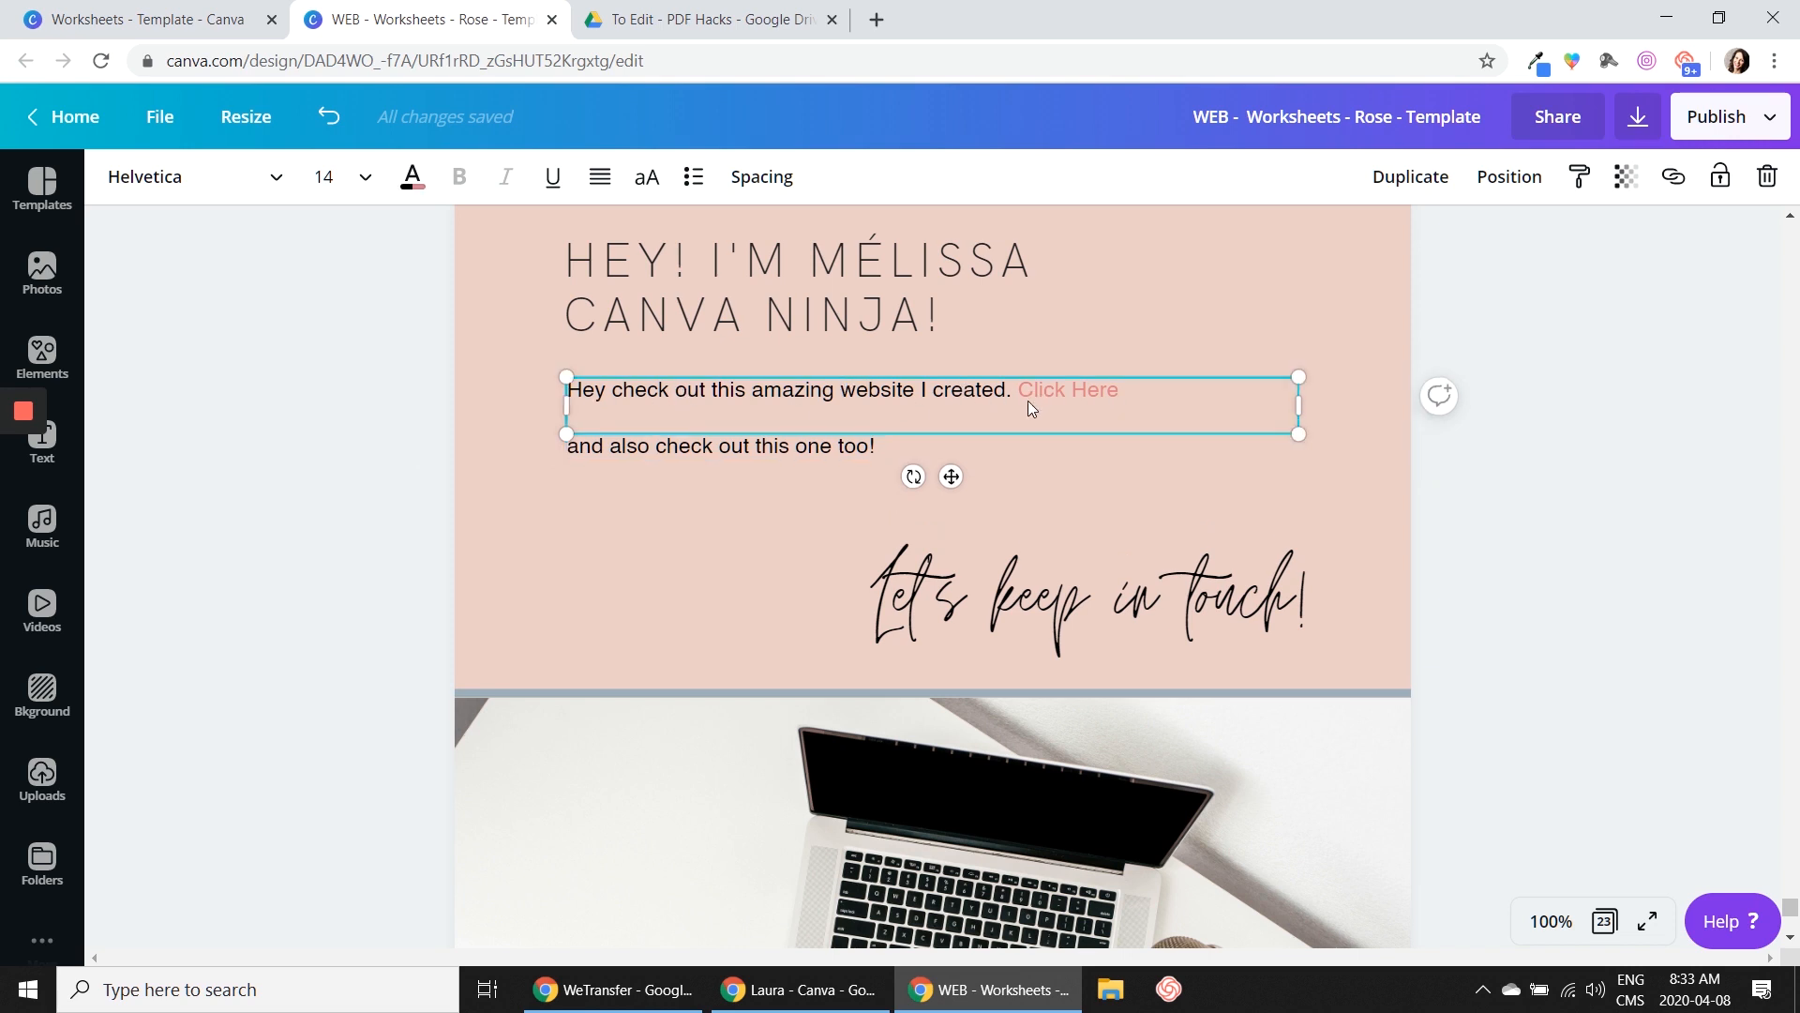
Delete the "and also check out this one too!" text box and the "Let's keep in touch!" script text from page 23
click(837, 446)
key(Delete)
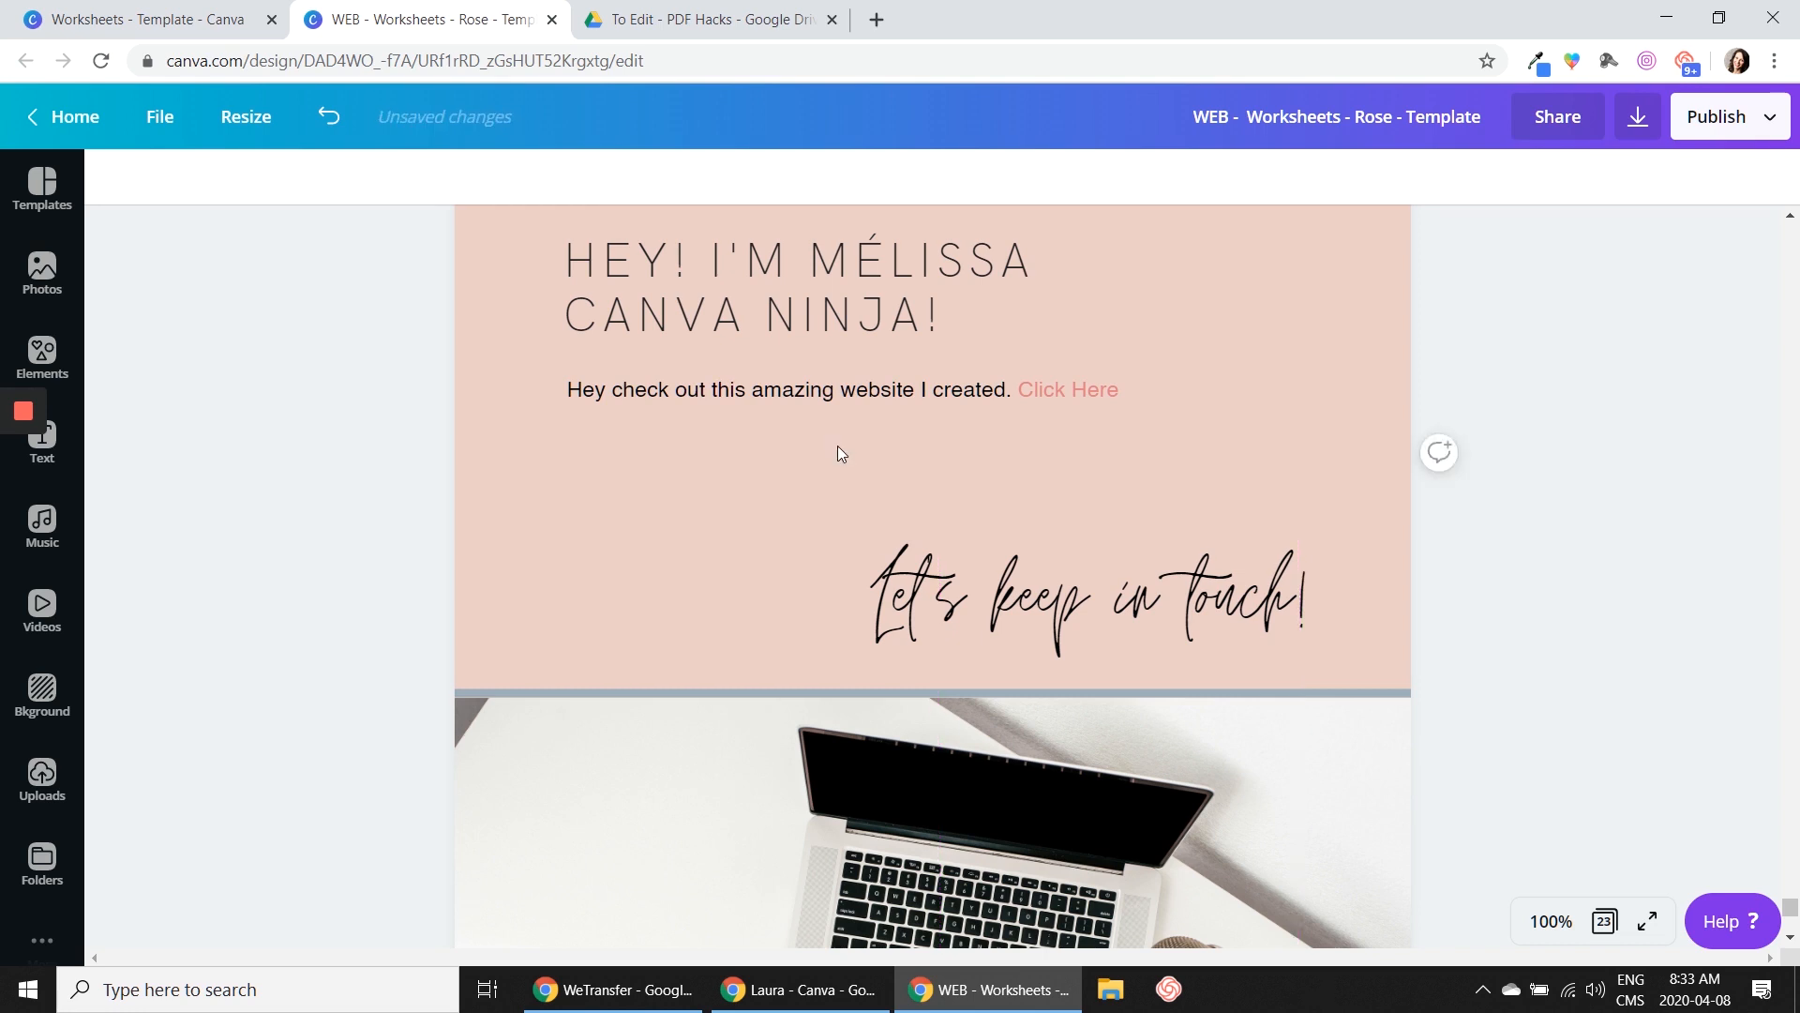
click(938, 600)
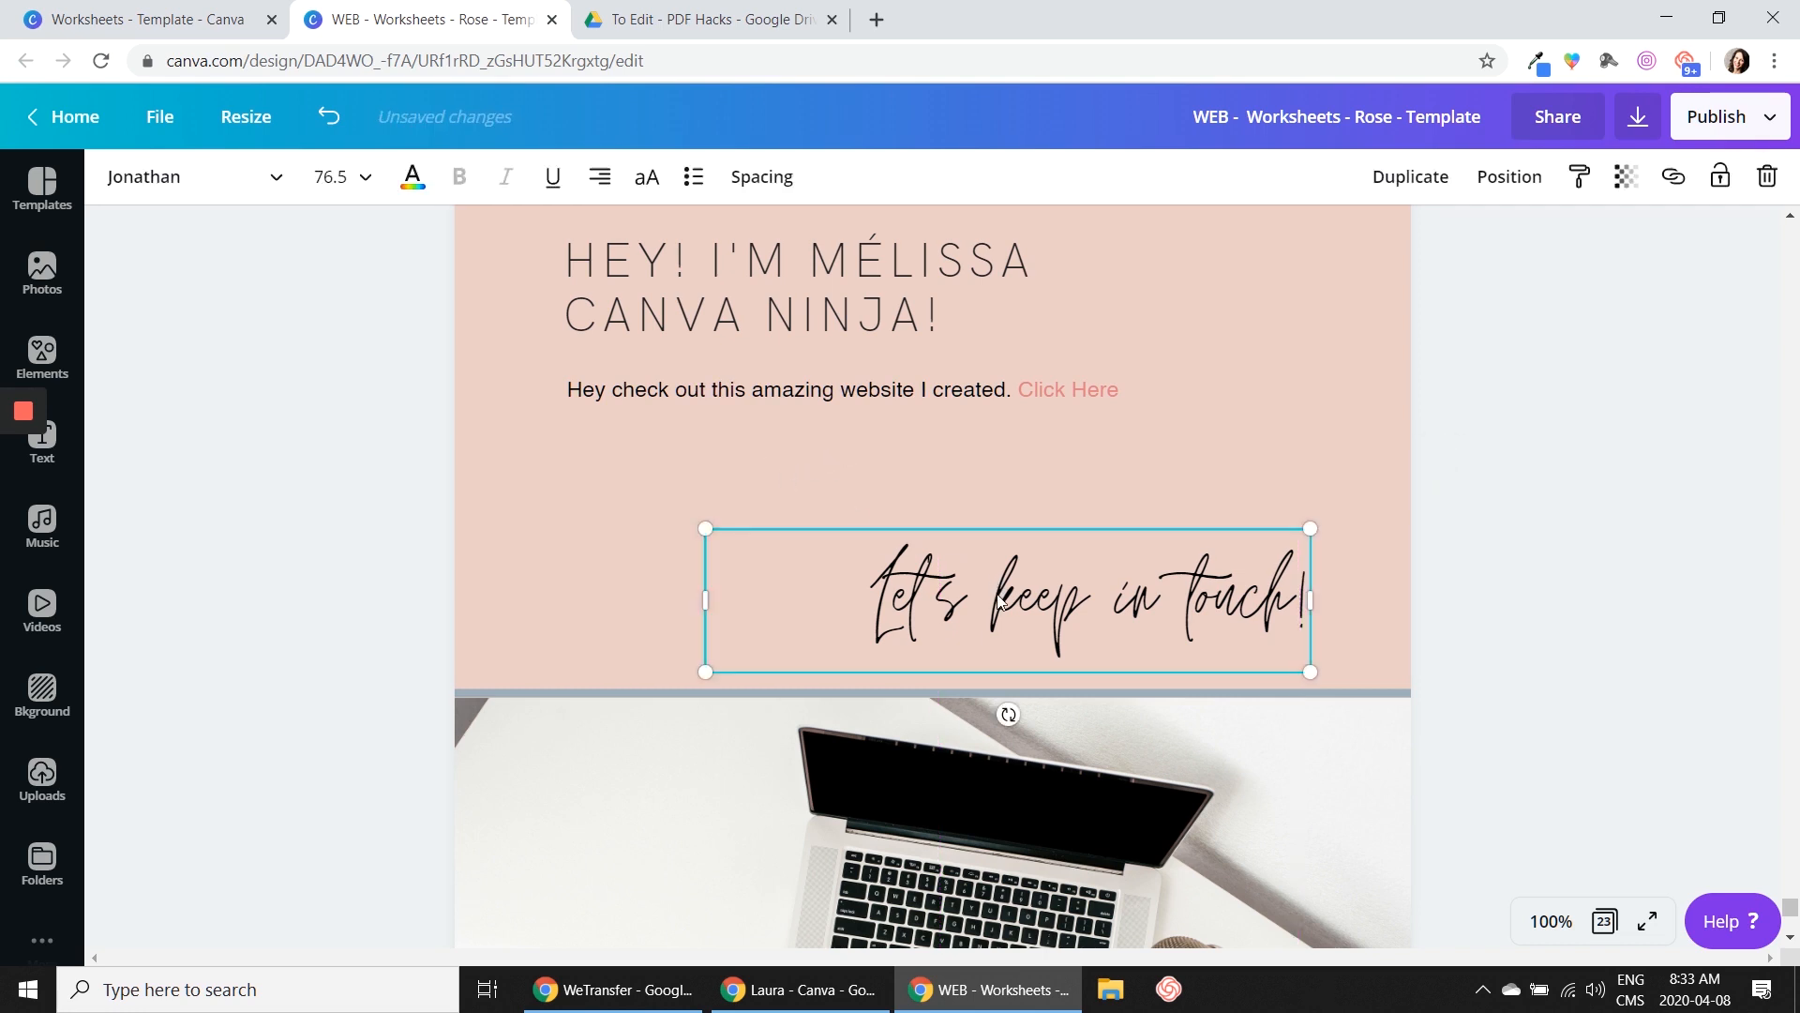
key(Delete)
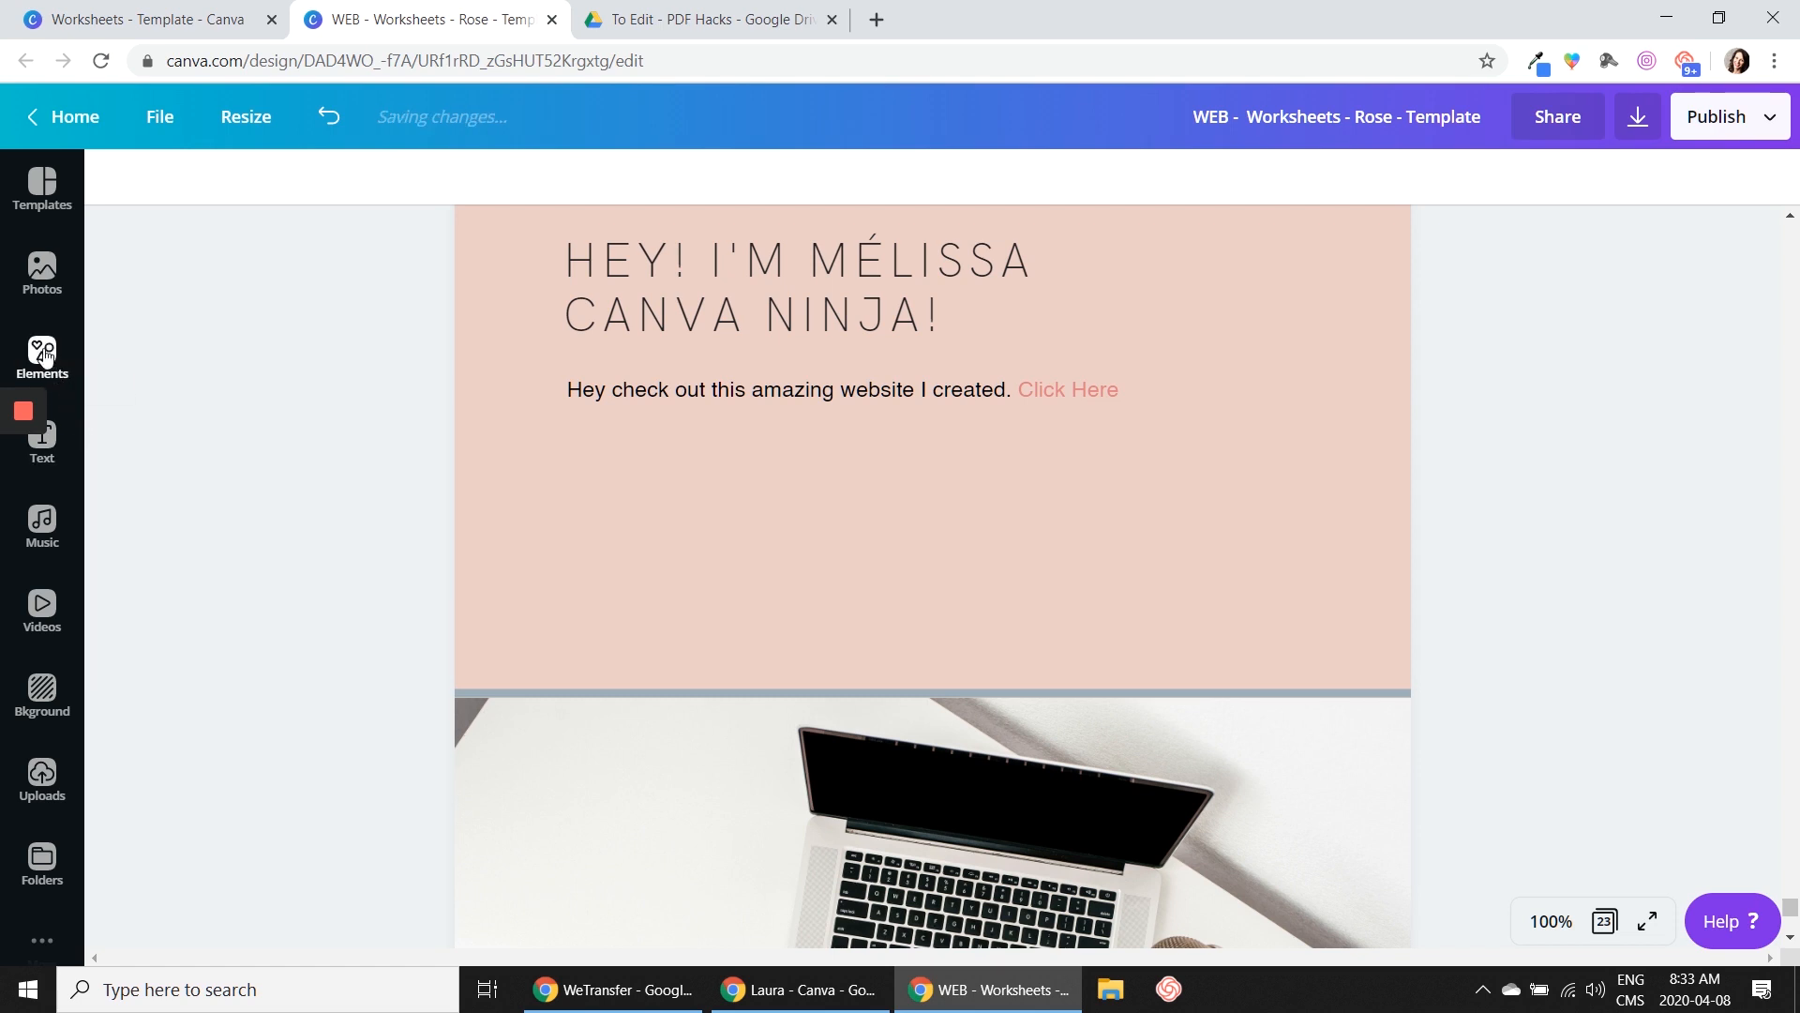
Add a square shape, resize it into a wide, low button rectangle, and center it below the website sentence
click(44, 354)
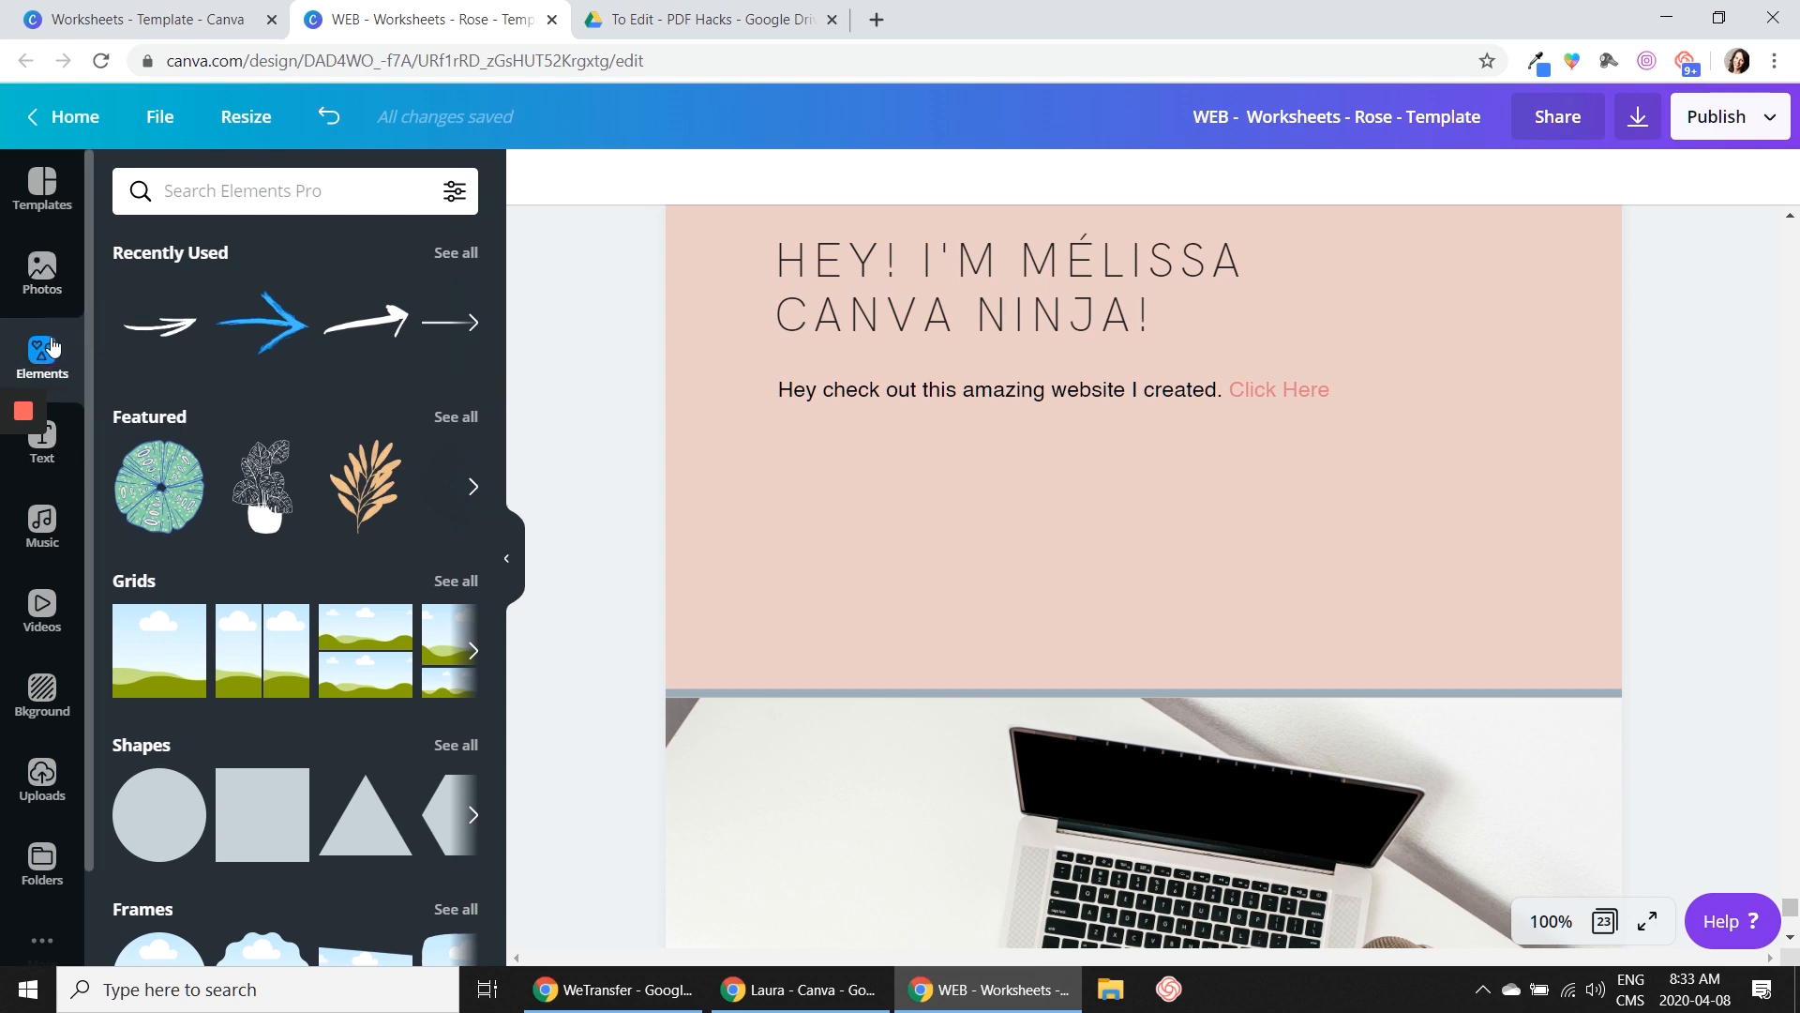
click(245, 811)
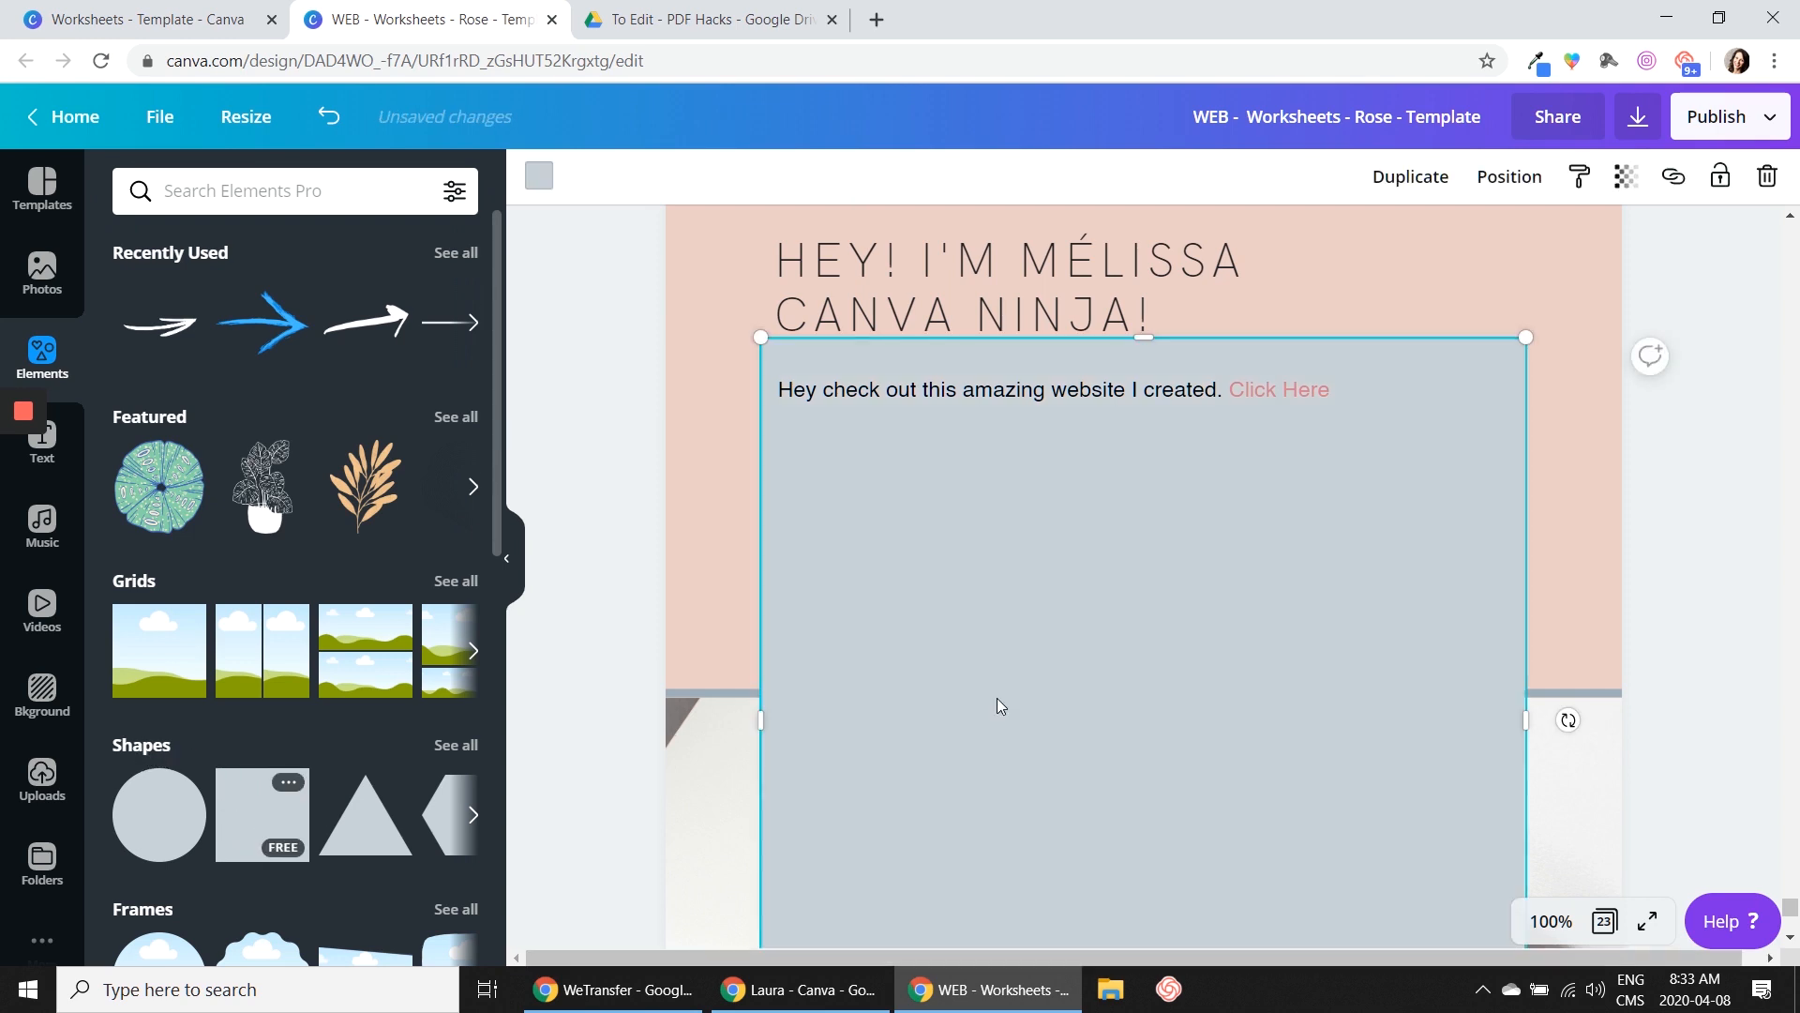
drag(1143, 339, 1204, 605)
scroll(1182, 712, down, 3)
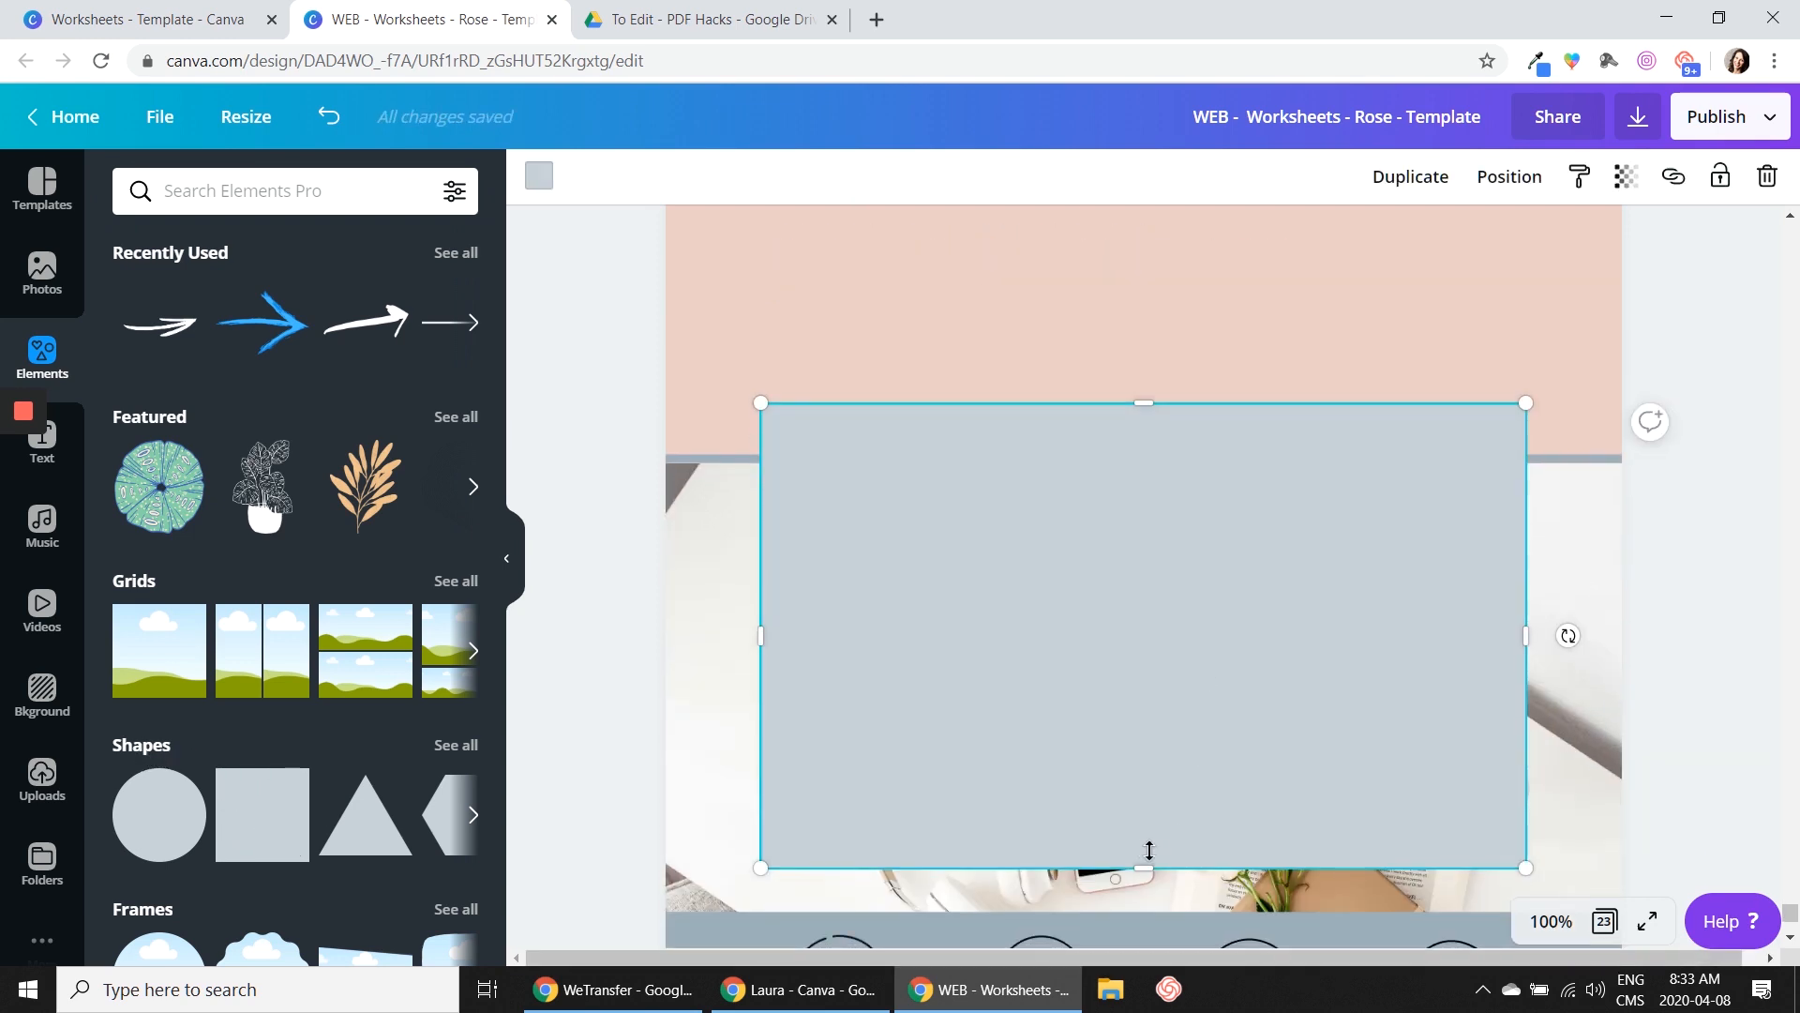
drag(1149, 859, 1169, 319)
scroll(1179, 412, up, 2)
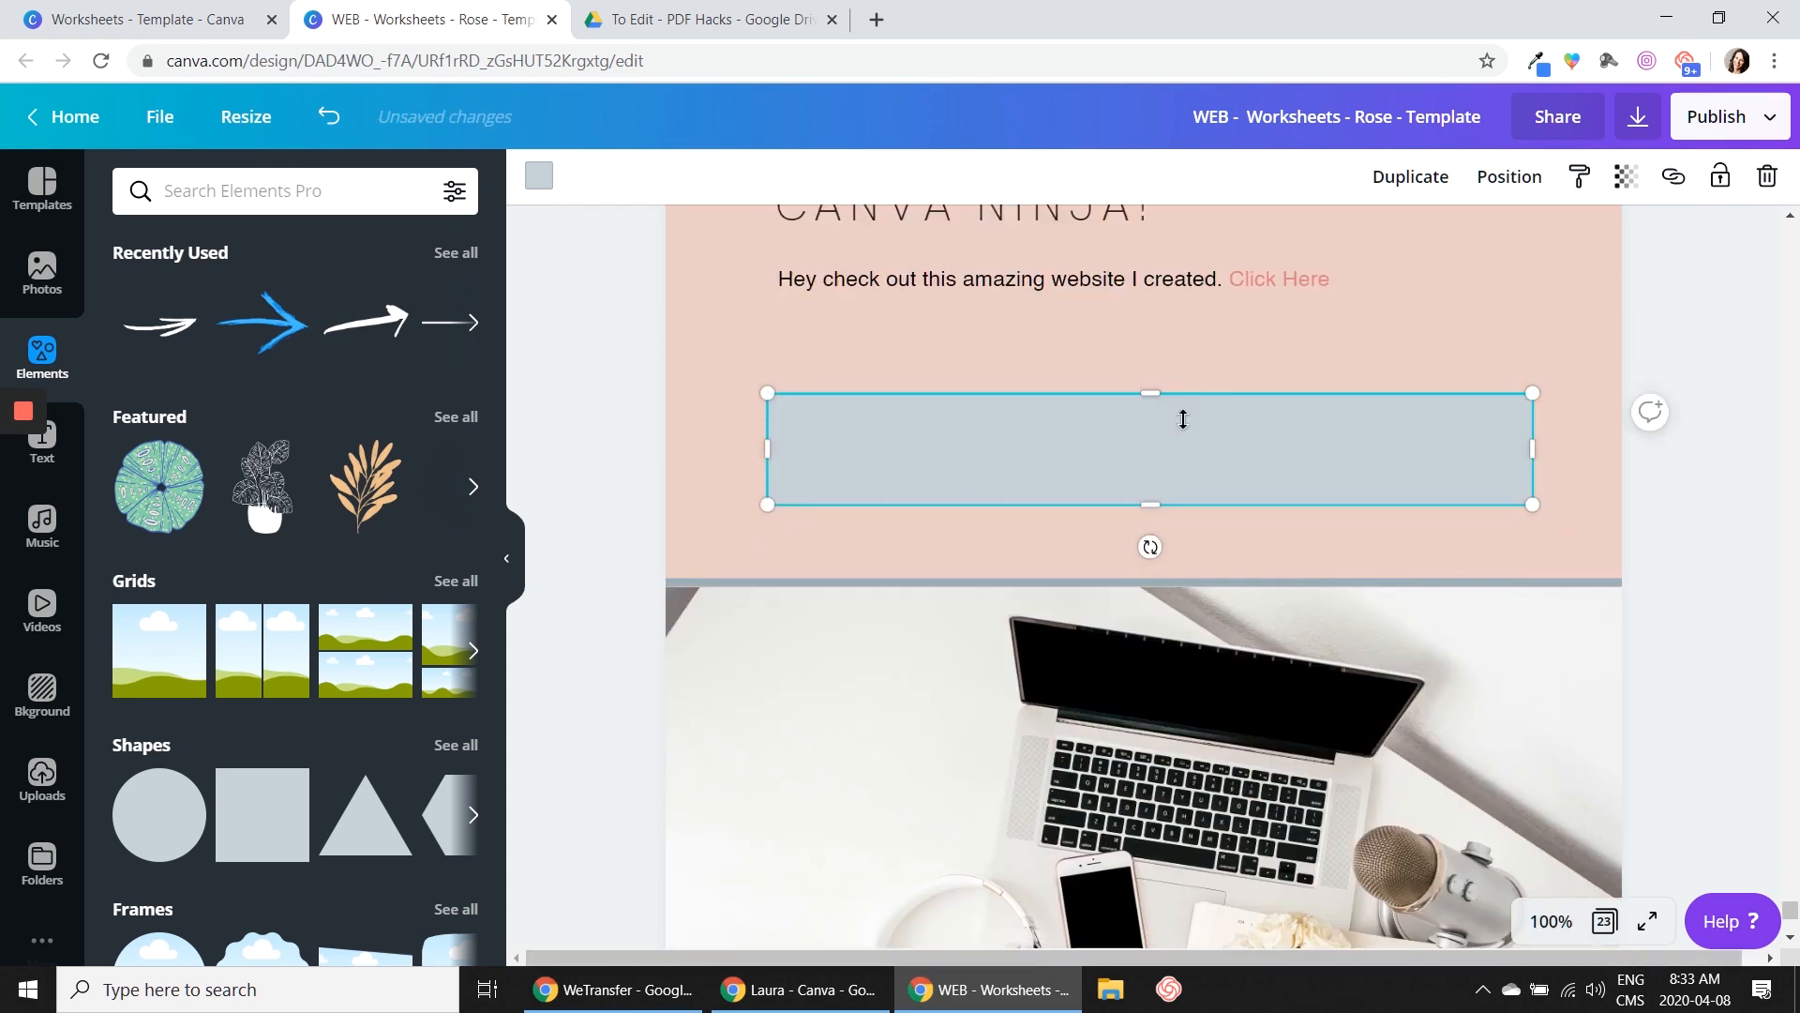
drag(1533, 559, 1234, 560)
drag(1009, 614, 1009, 573)
drag(1017, 542, 1161, 513)
Delete the words "Click Here" from the end of the website sentence
click(1155, 392)
drag(1341, 390, 1230, 390)
key(BackSpace)
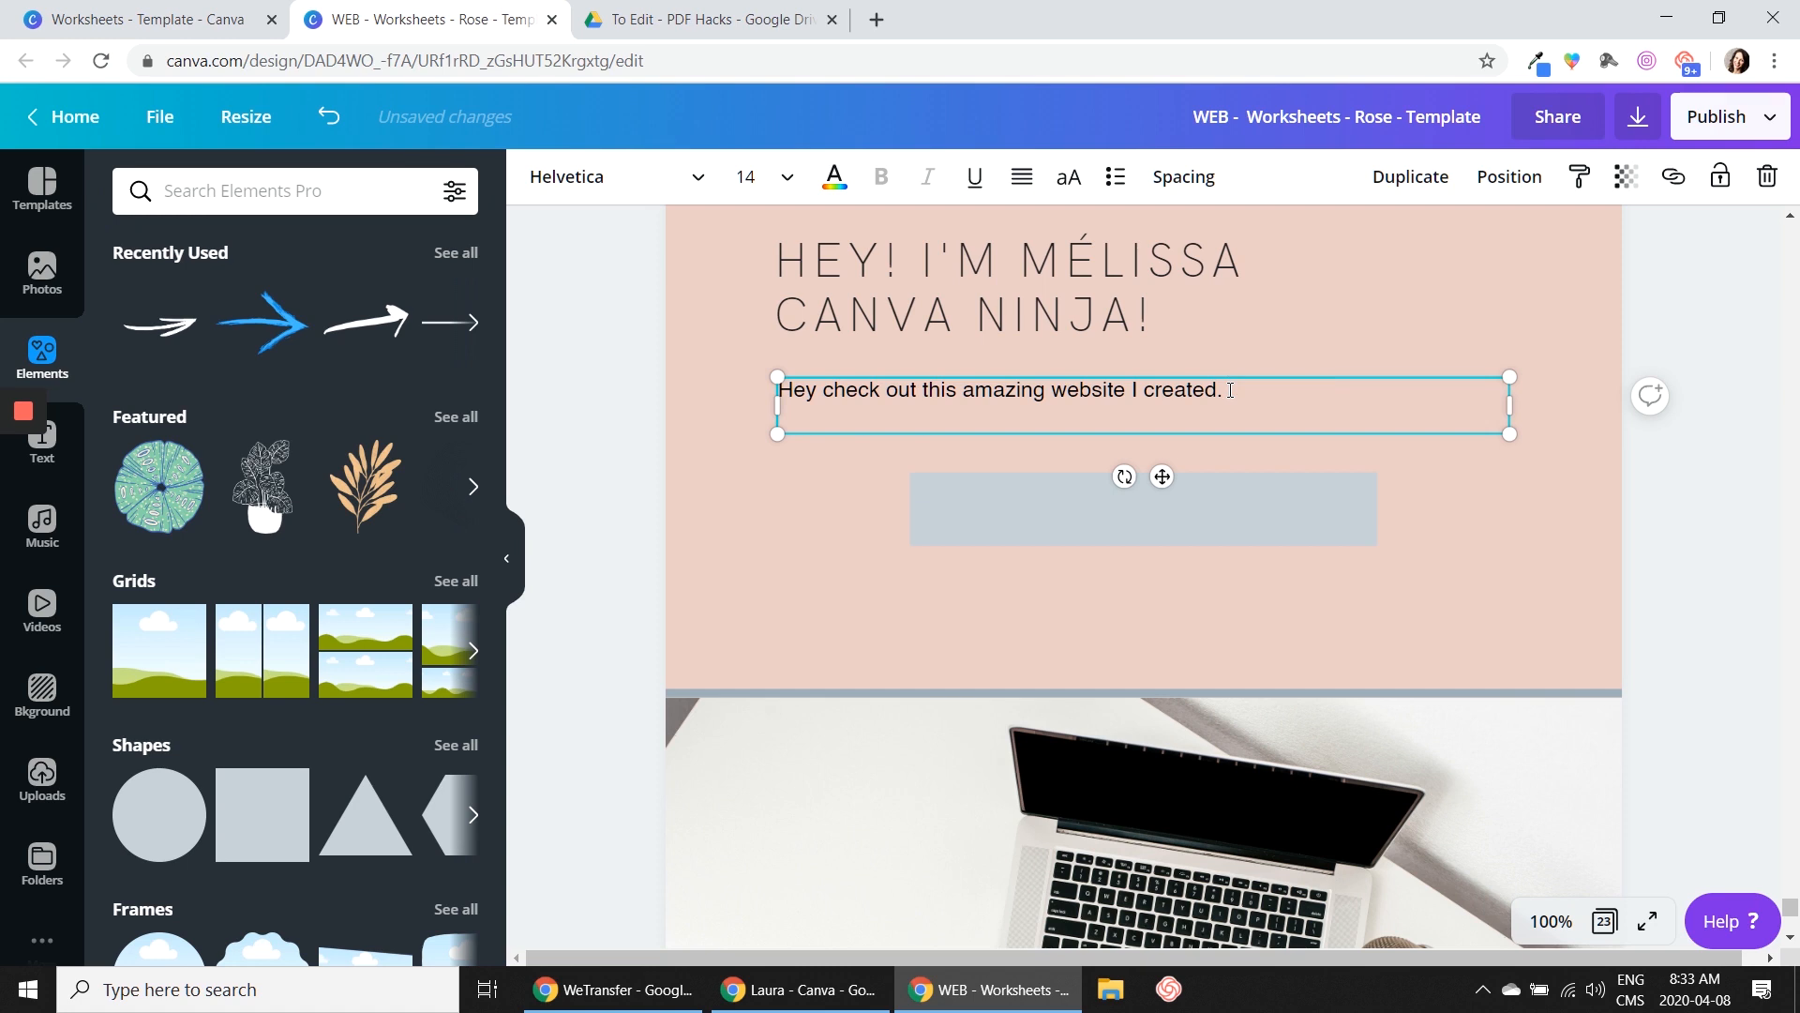
click(799, 492)
Recolor the button rectangle to the dark slate grey from the document colors
click(1122, 507)
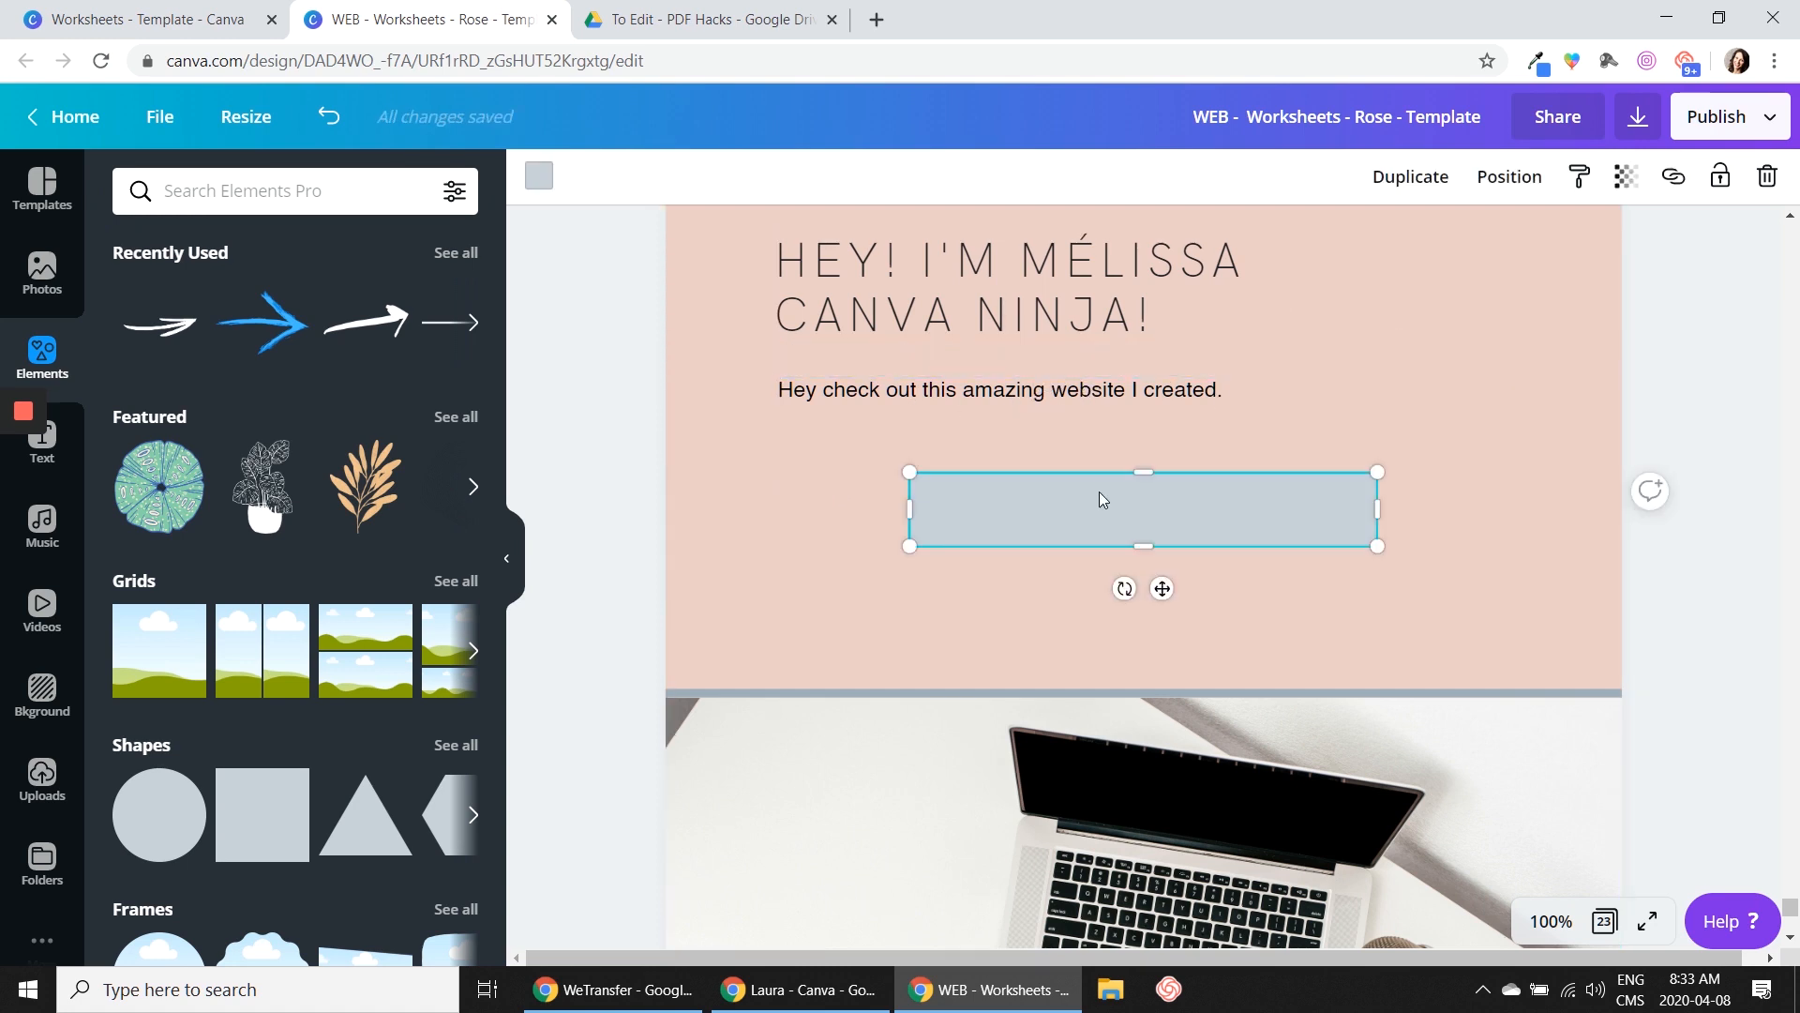
click(552, 188)
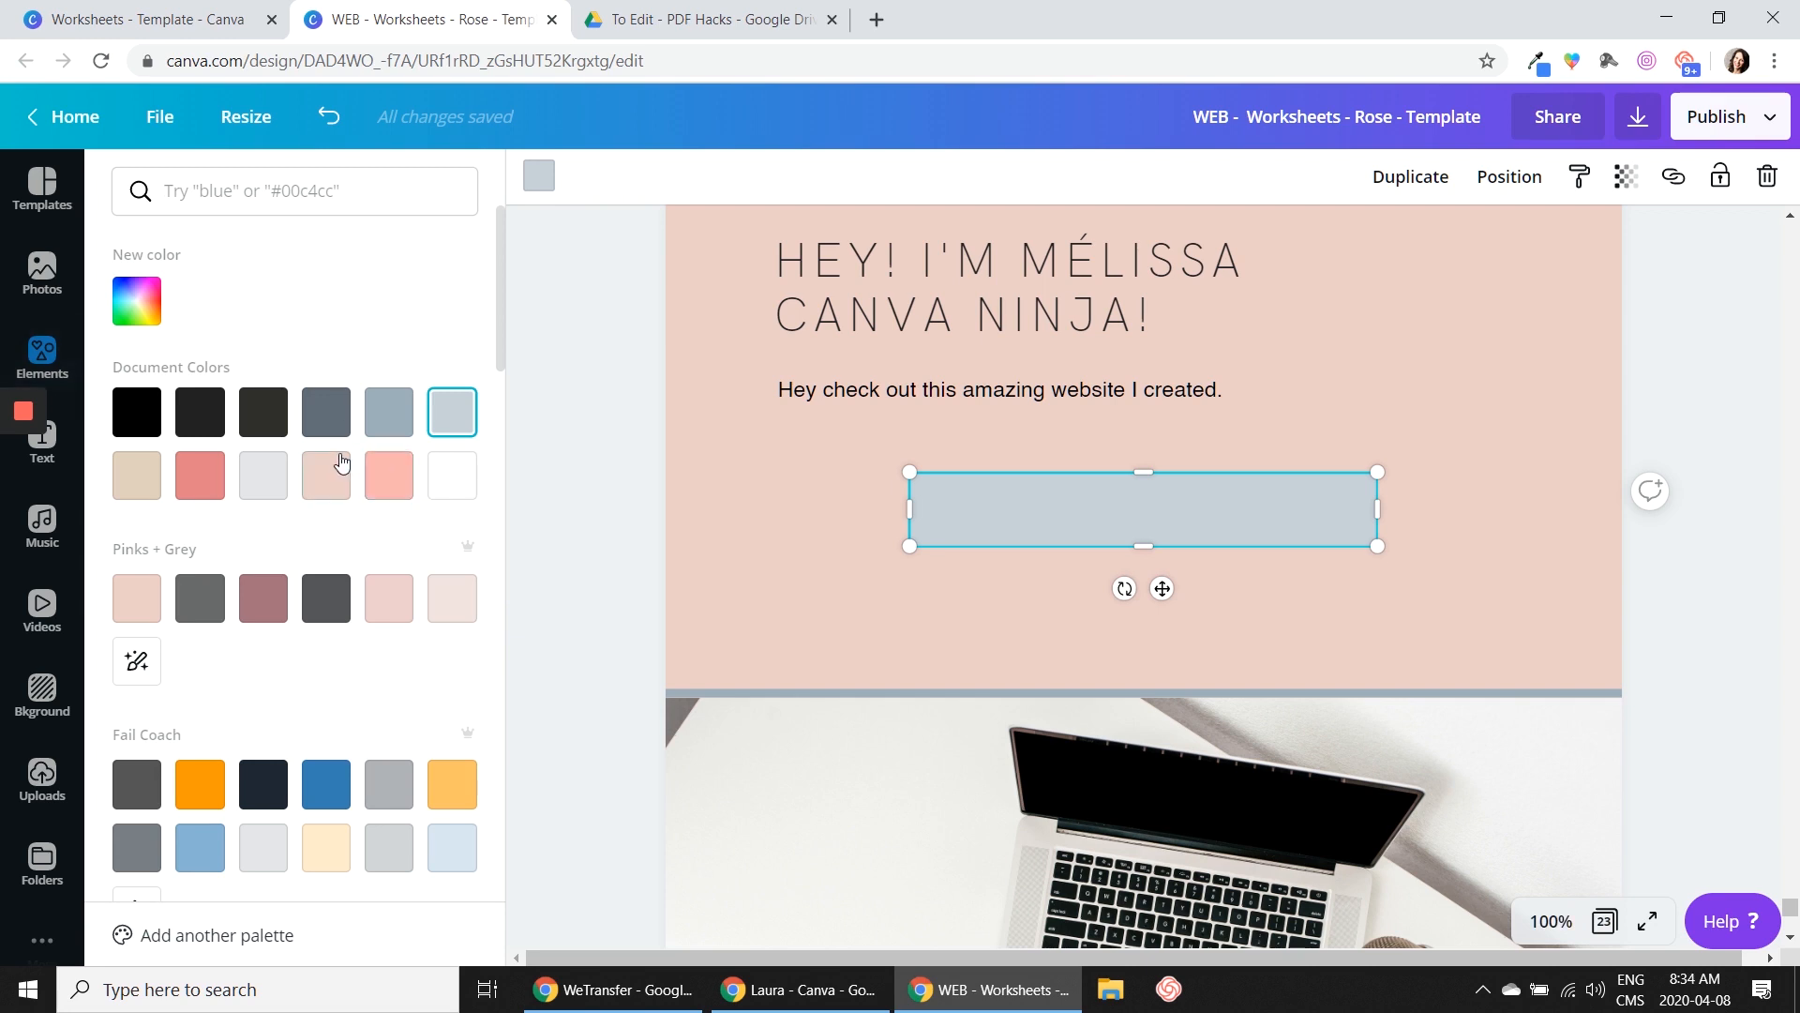
click(332, 422)
Duplicate the sentence's text box as the button label "Check it out here", centered in uppercase, with the box narrowed to the text
click(932, 395)
key(ctrl+d)
text(Check it out here)
click(1022, 178)
click(1069, 178)
drag(1534, 414, 1083, 414)
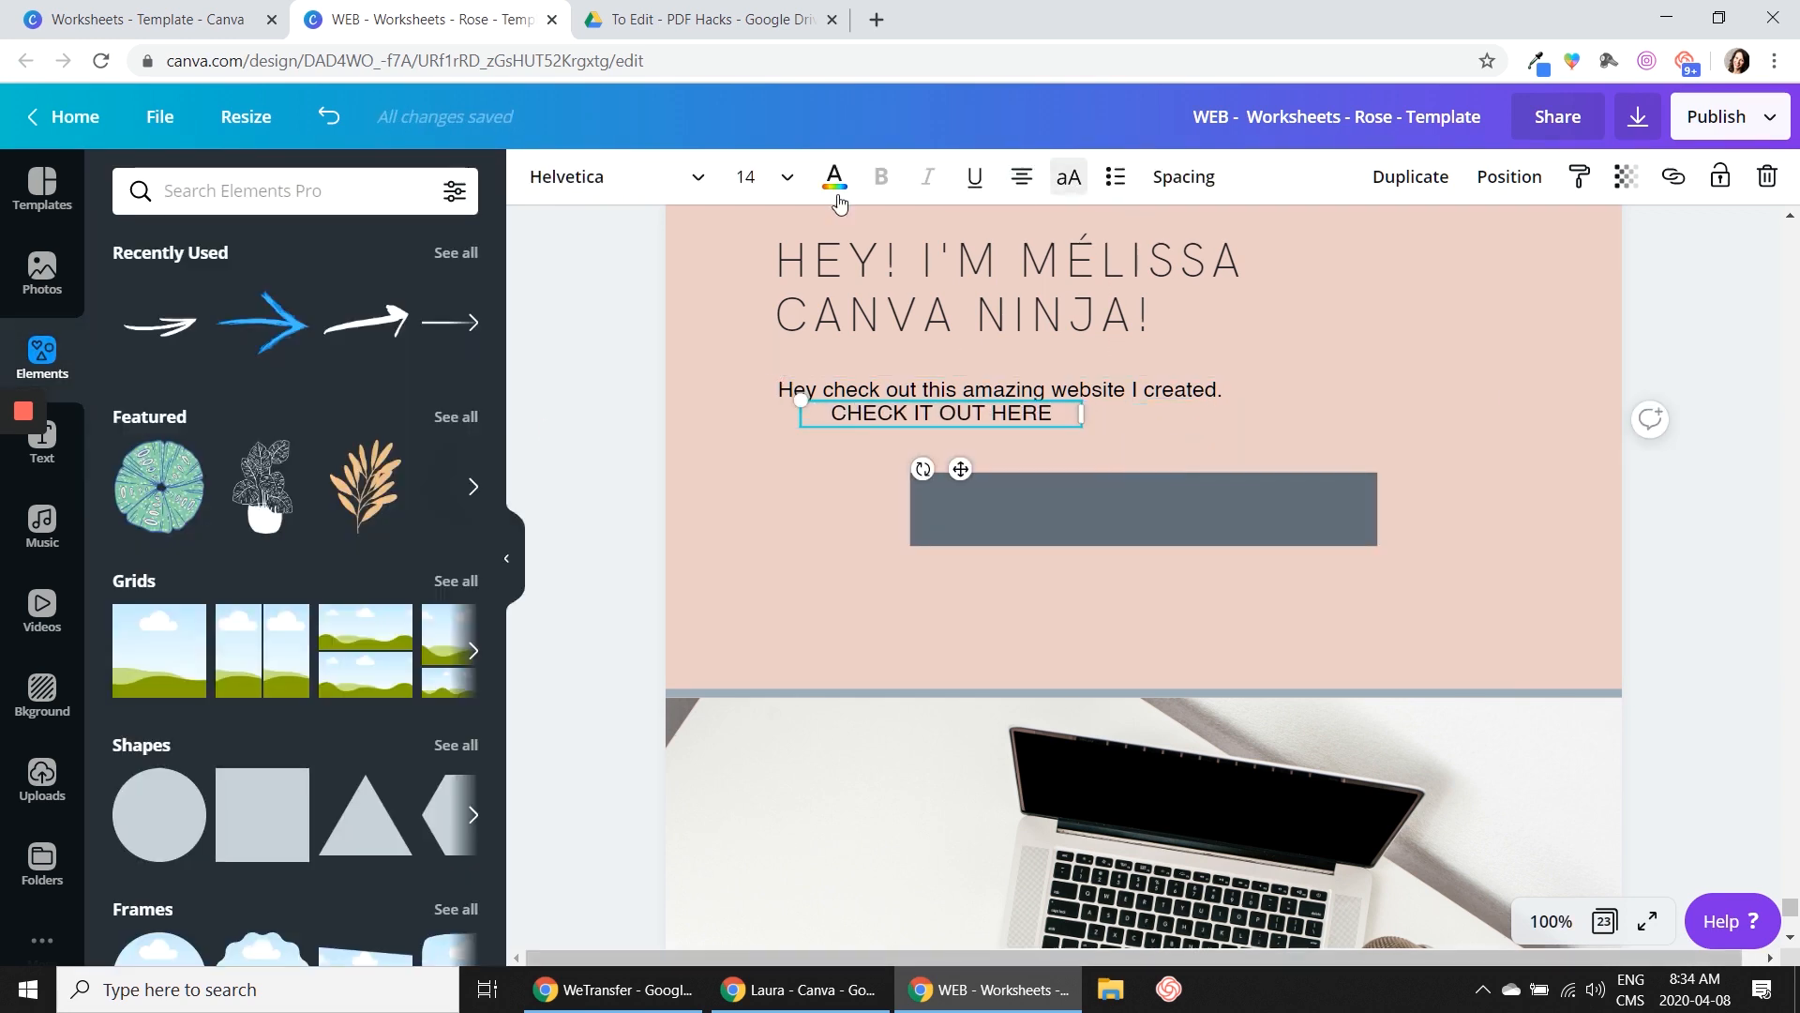
Center the "CHECK IT OUT HERE" label in white on the slate grey rectangle and narrow the rectangle around it
click(835, 178)
drag(939, 416, 1143, 511)
click(1375, 493)
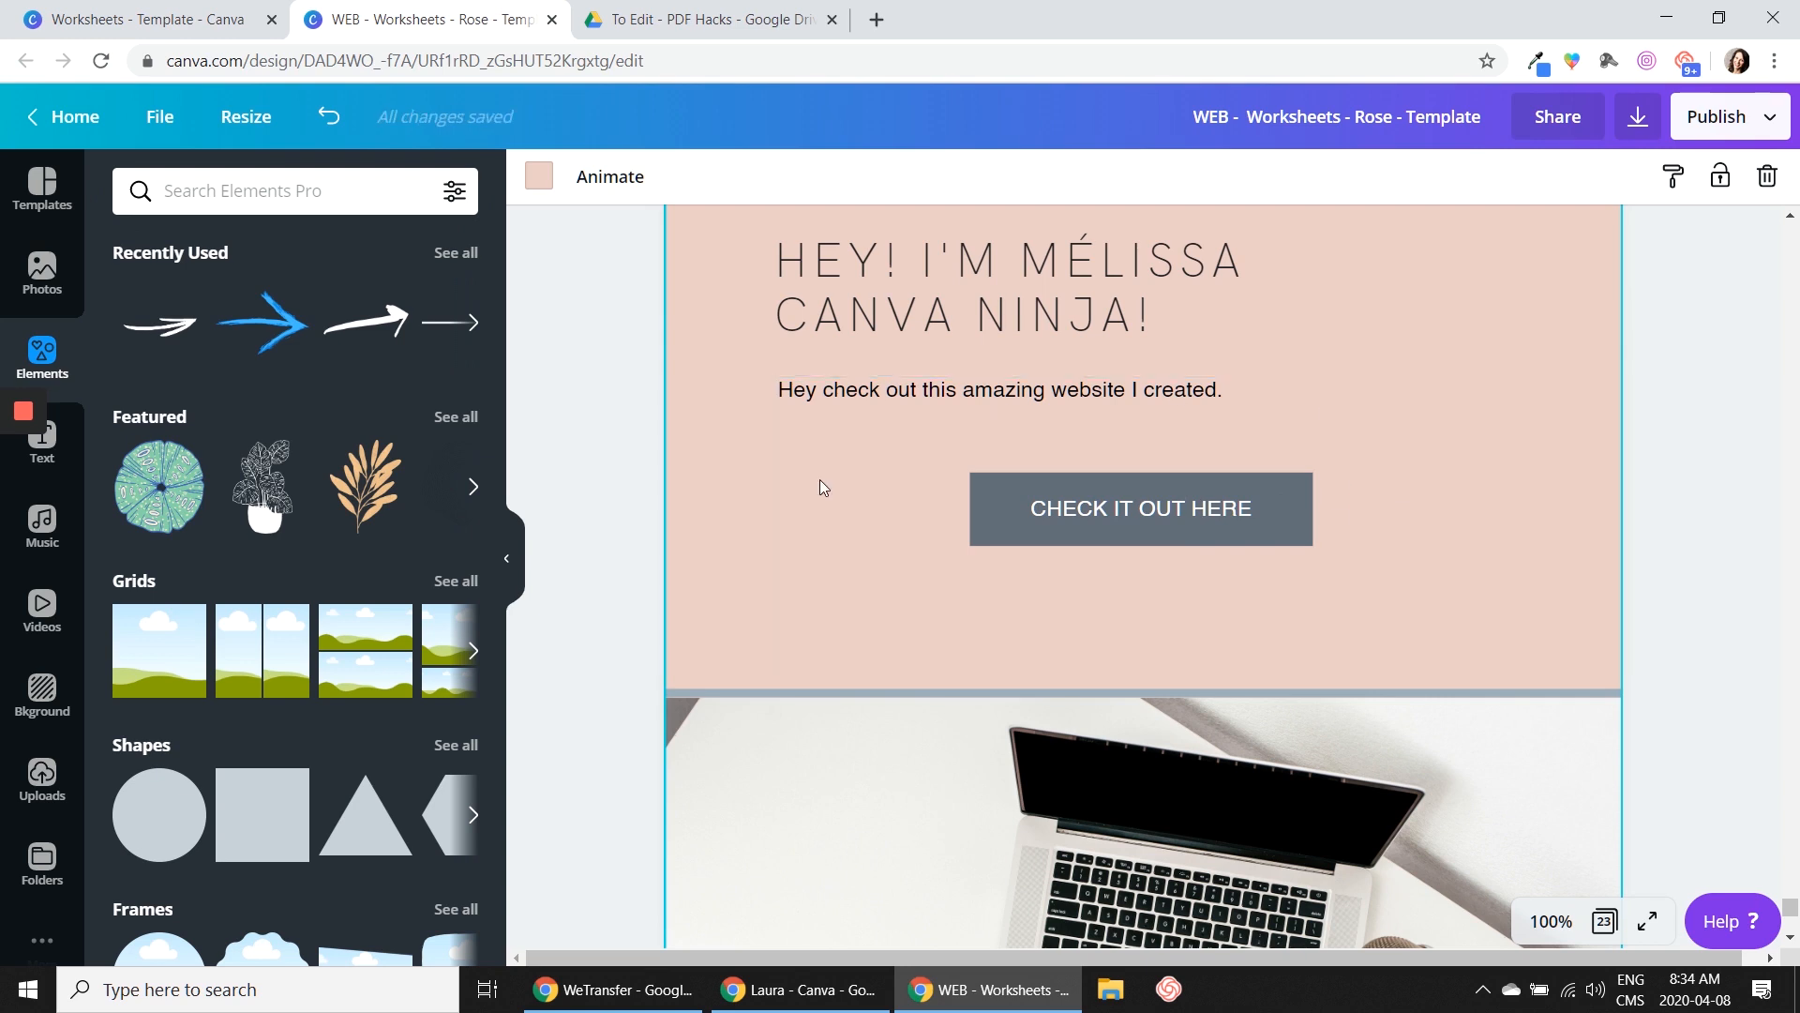
click(1145, 508)
click(1673, 178)
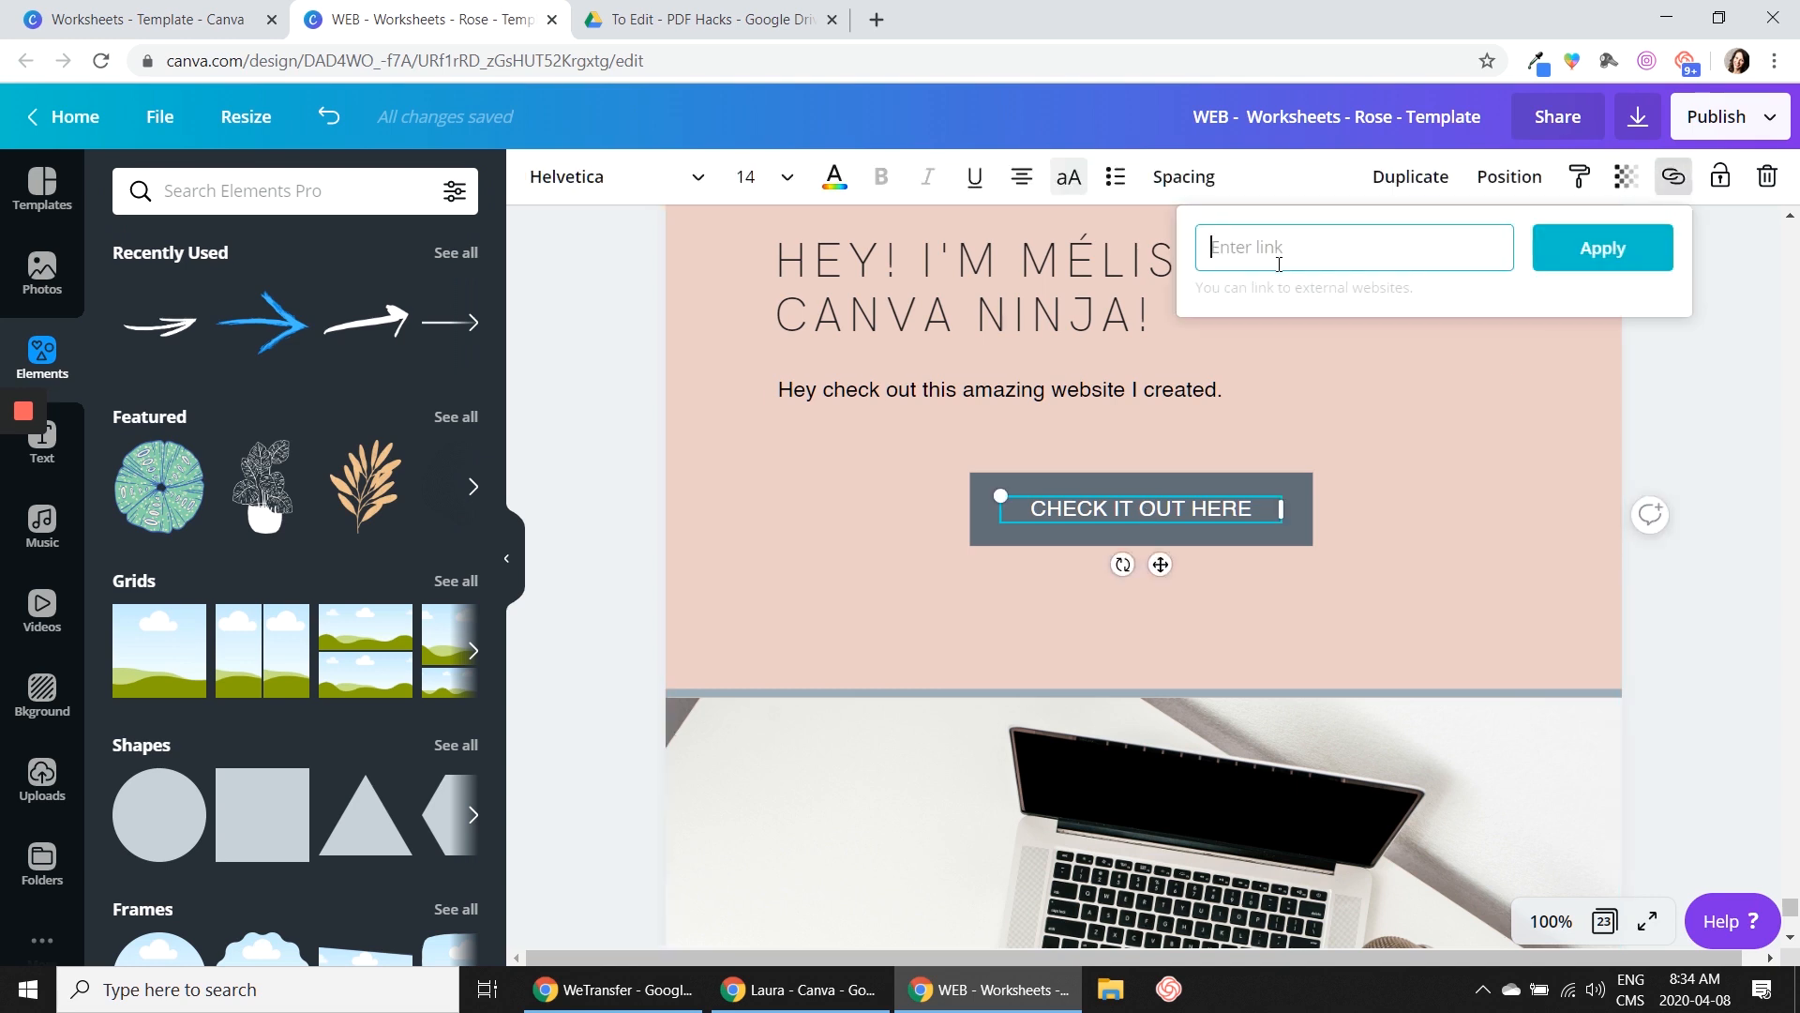
text(www.graphicmaven.ca)
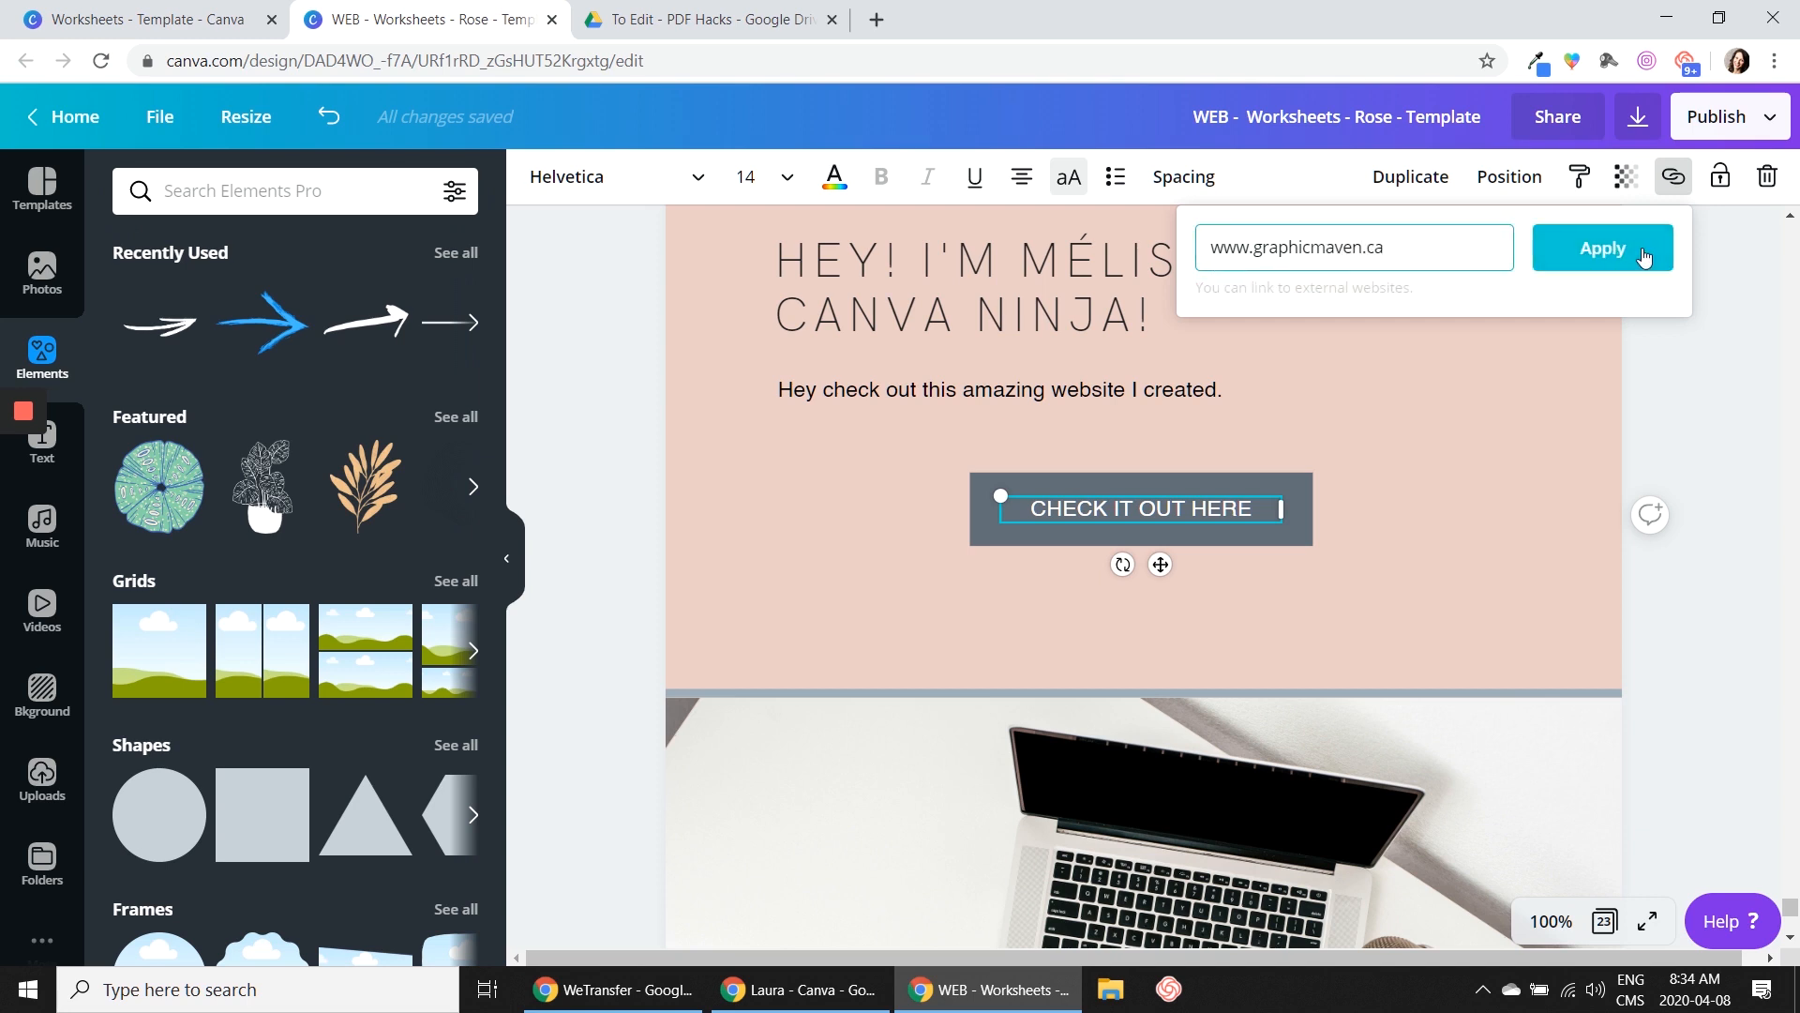
click(1644, 255)
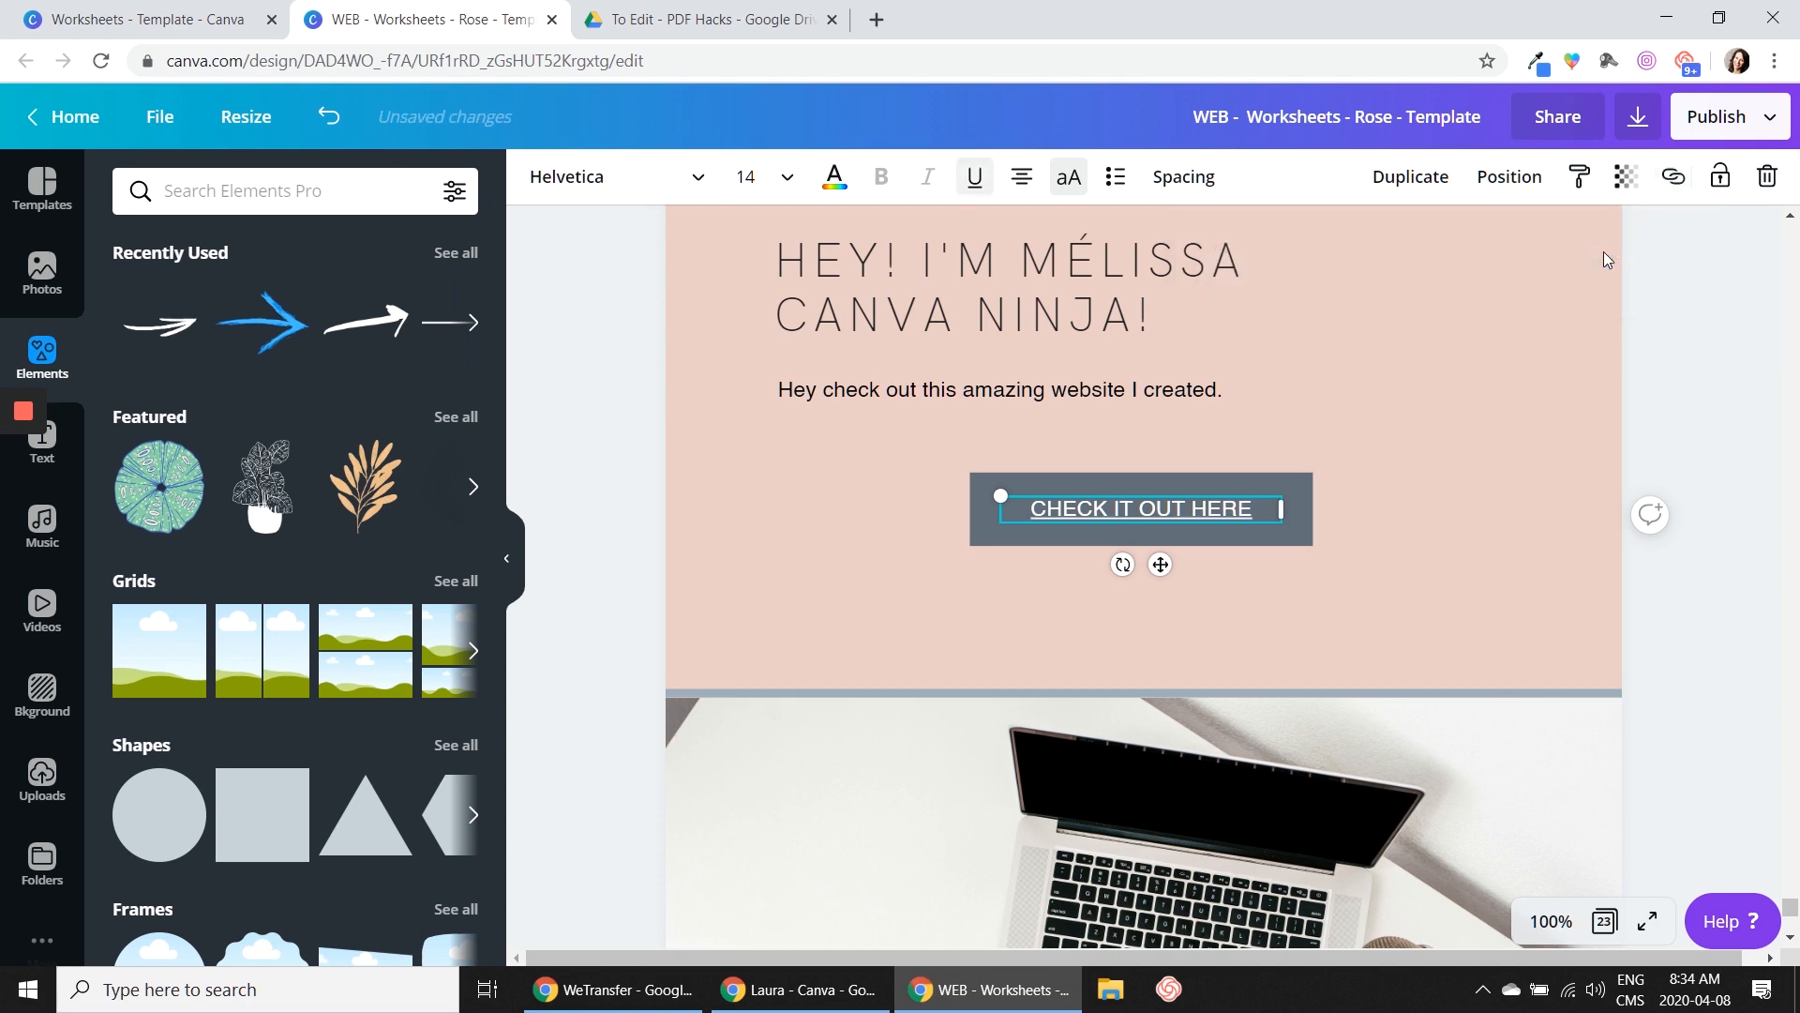
Remove the underline from the linked "CHECK IT OUT HERE" button label
click(1357, 474)
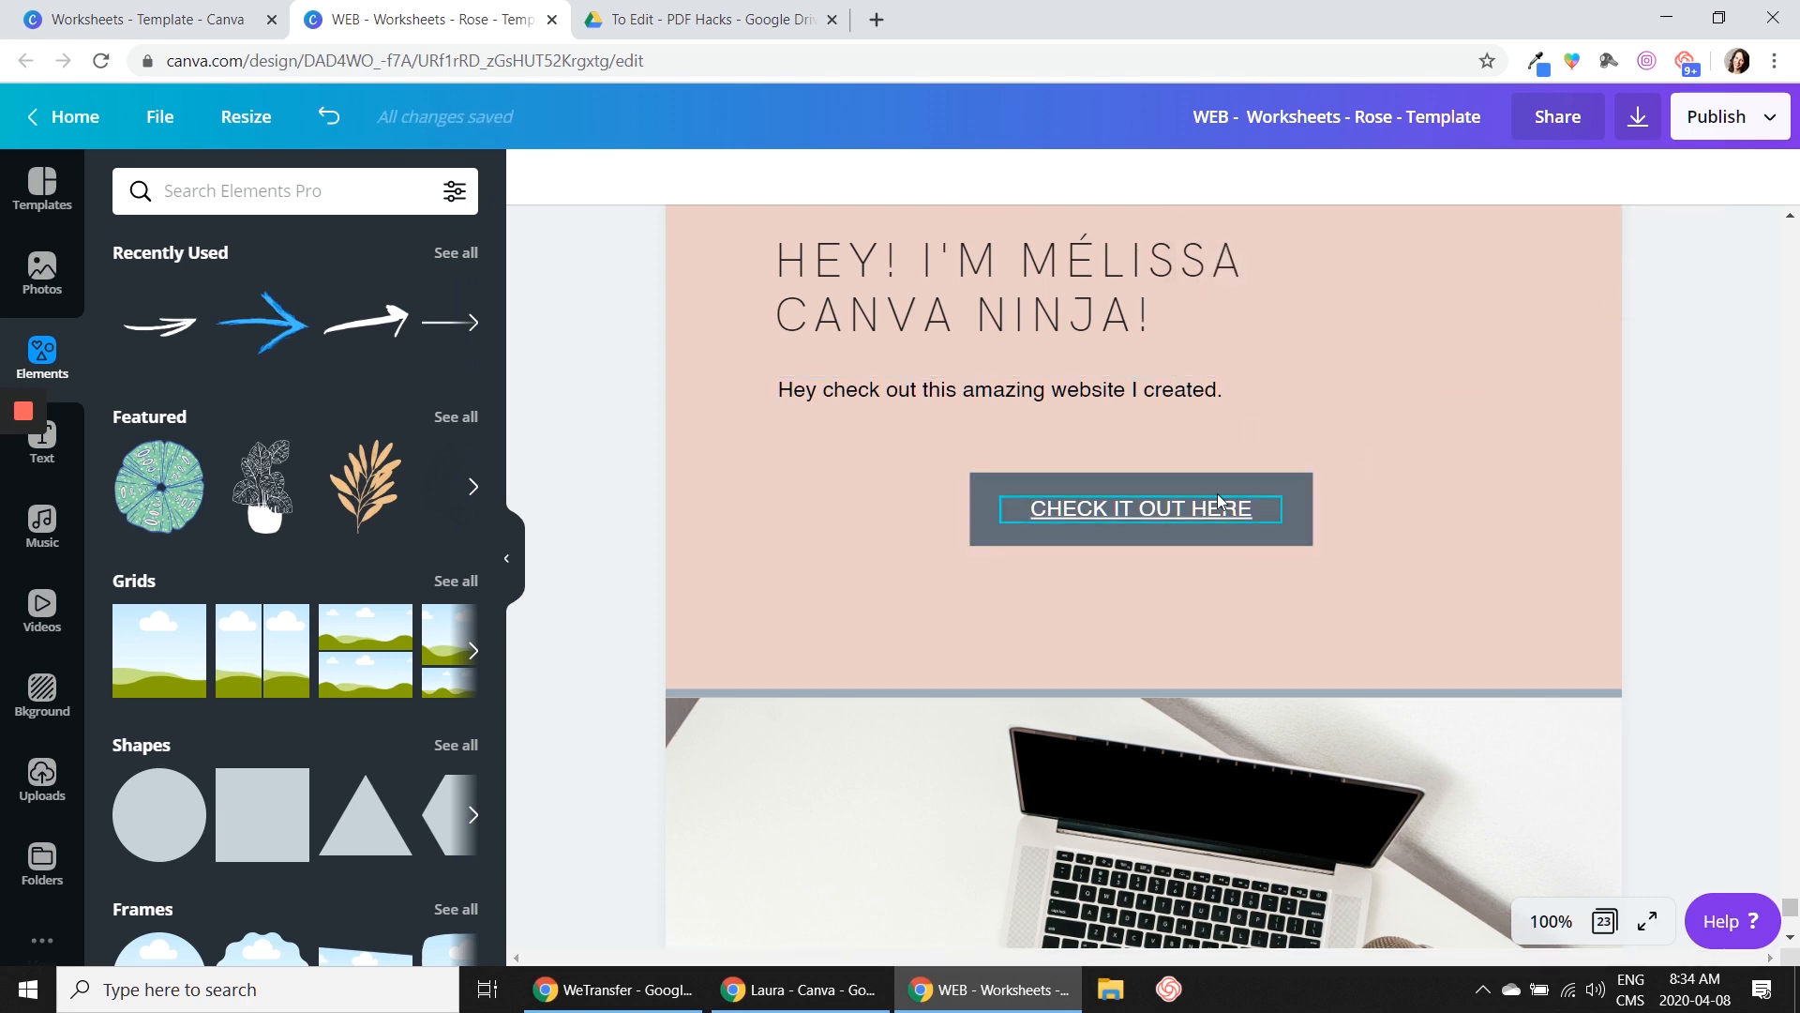
click(1150, 533)
click(974, 176)
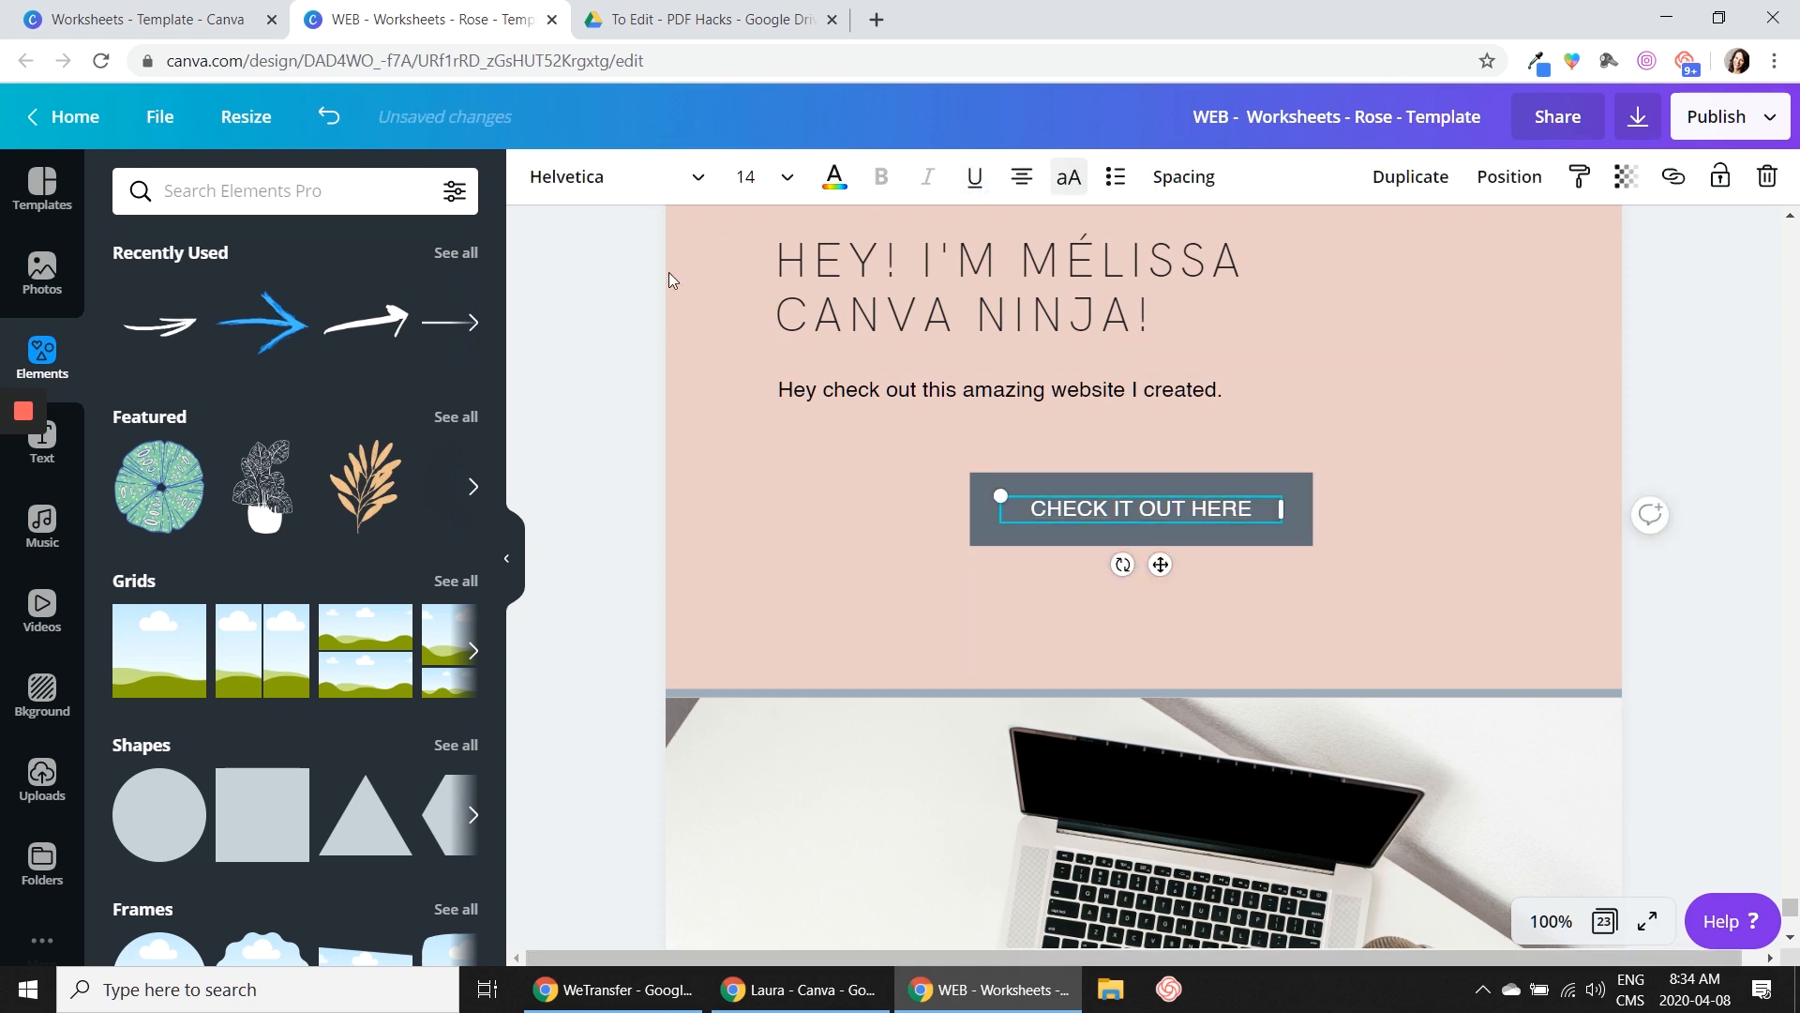
click(812, 538)
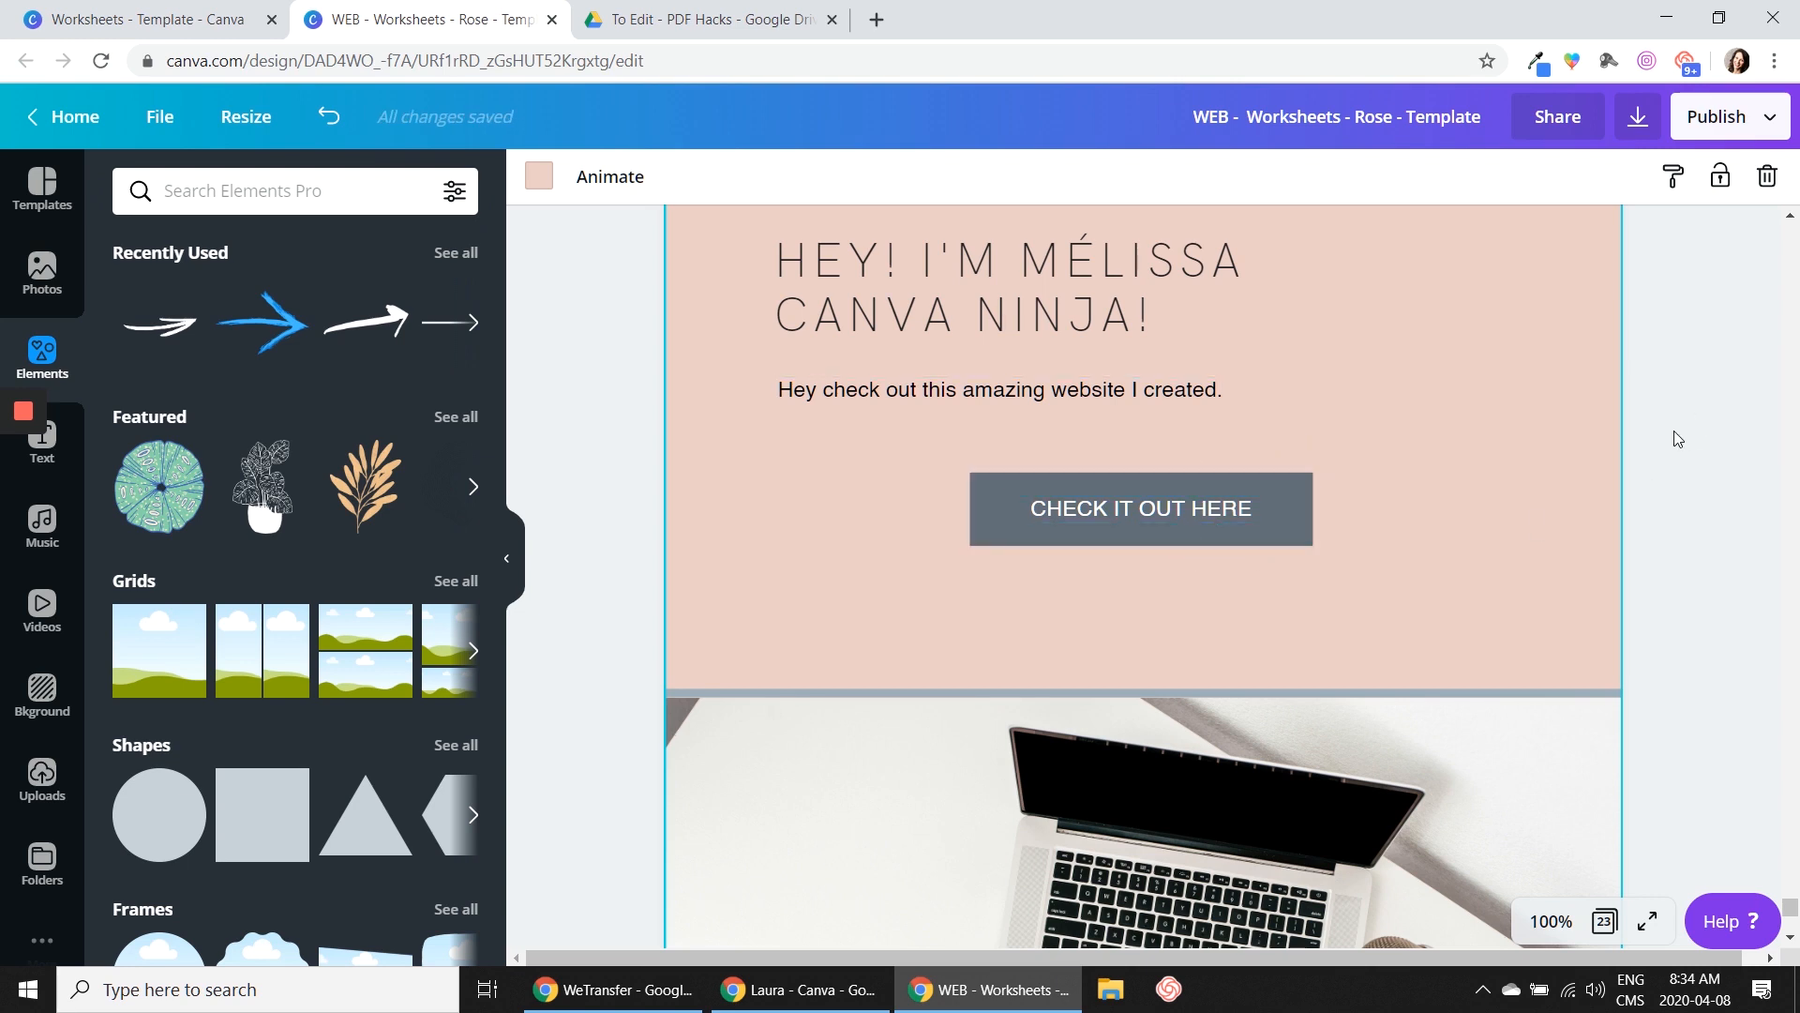
scroll(1677, 439, up, 1)
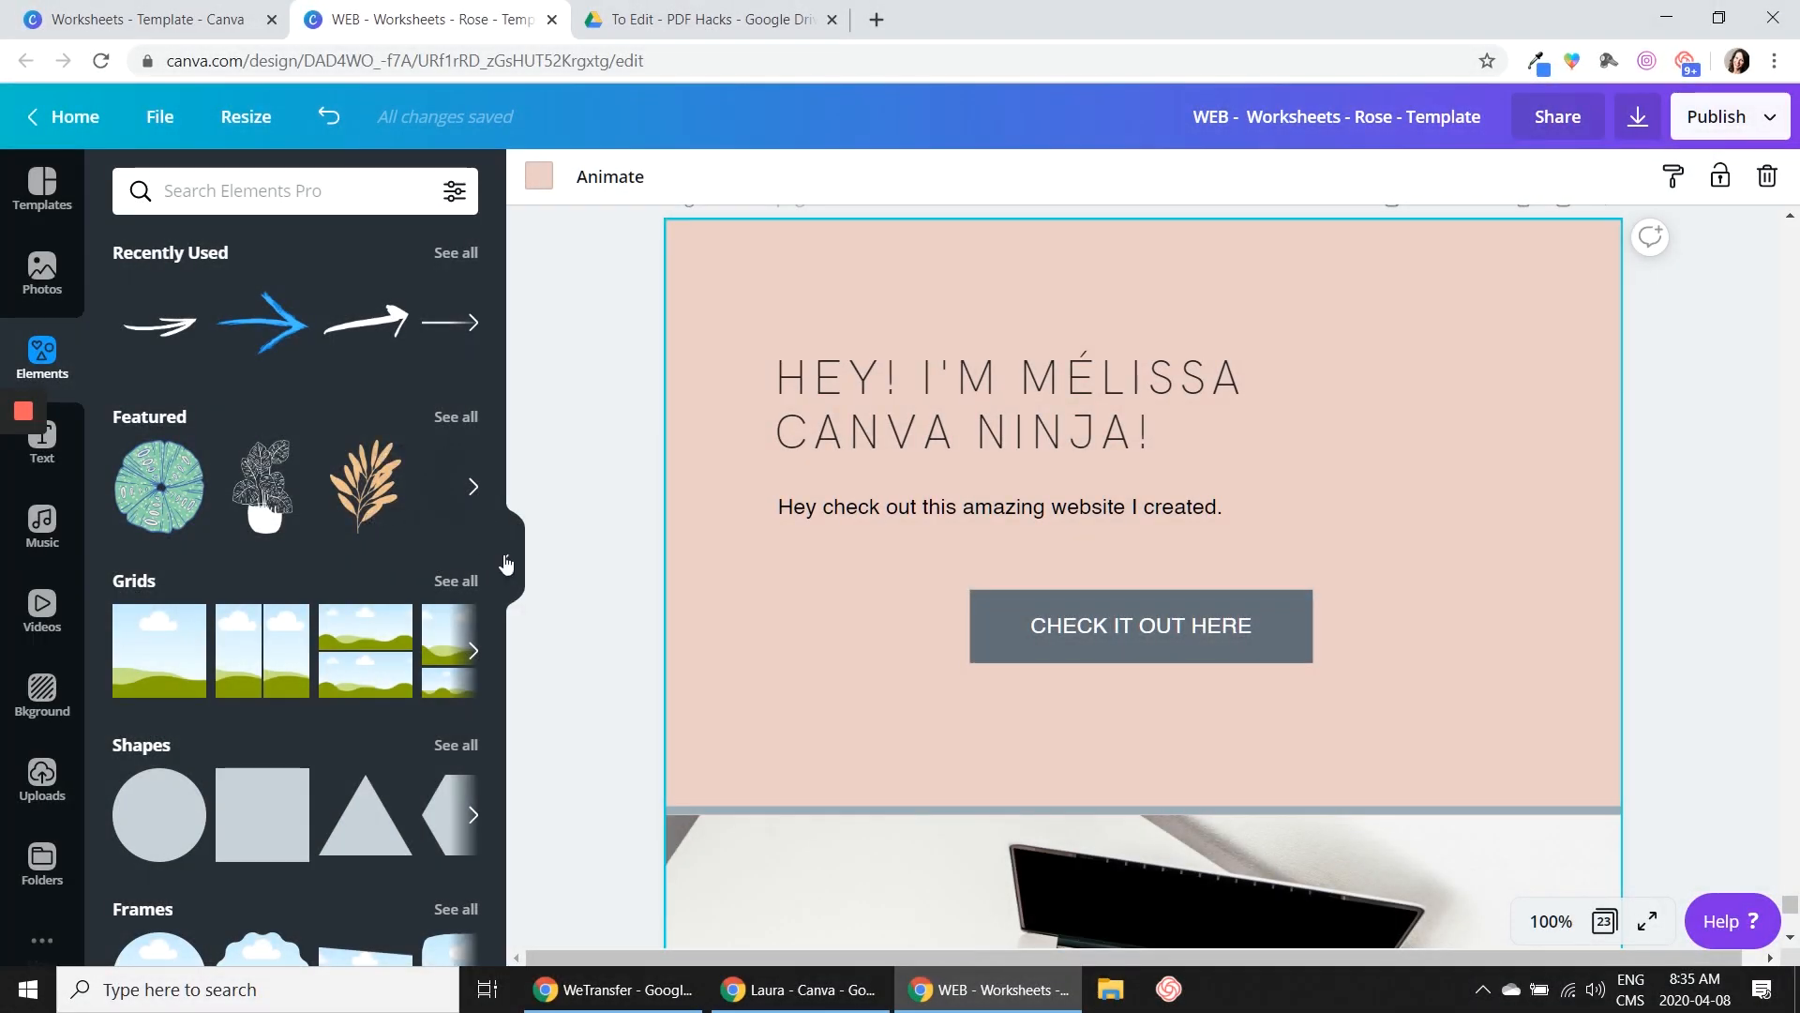
Hide the elements library and check the font size of page 22's body paragraph at 50% zoom
click(505, 561)
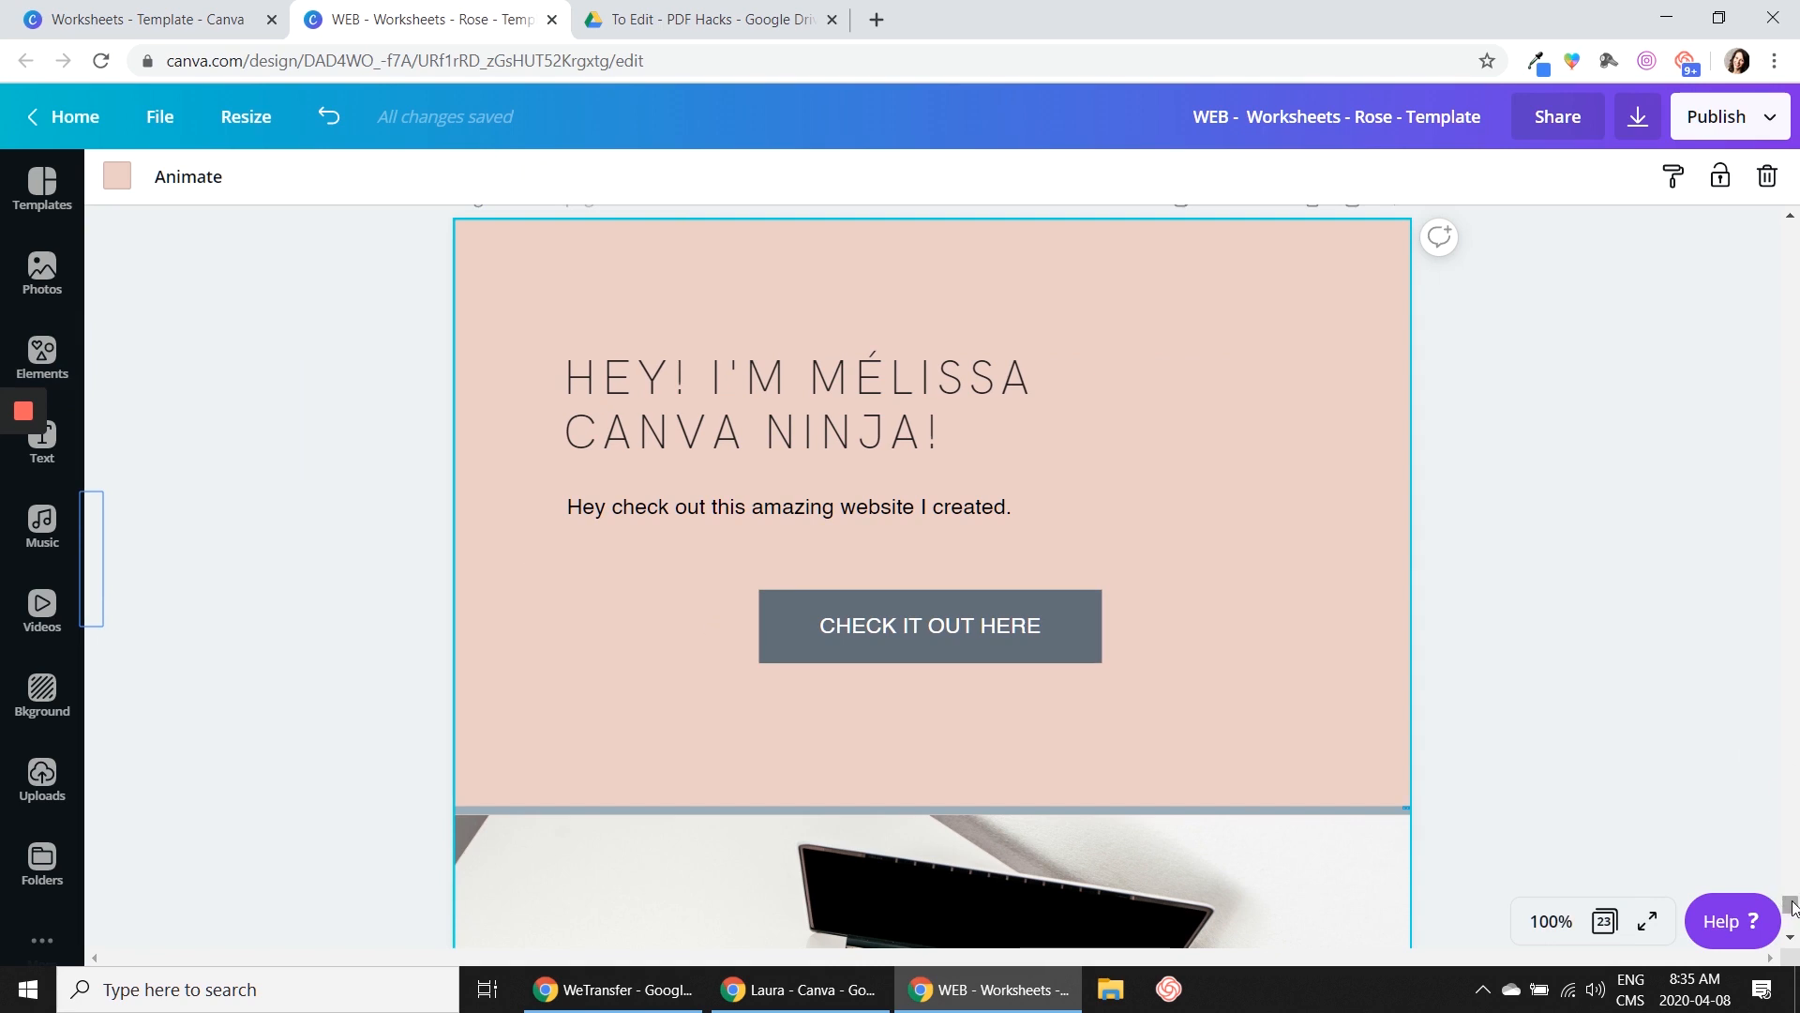
click(1551, 921)
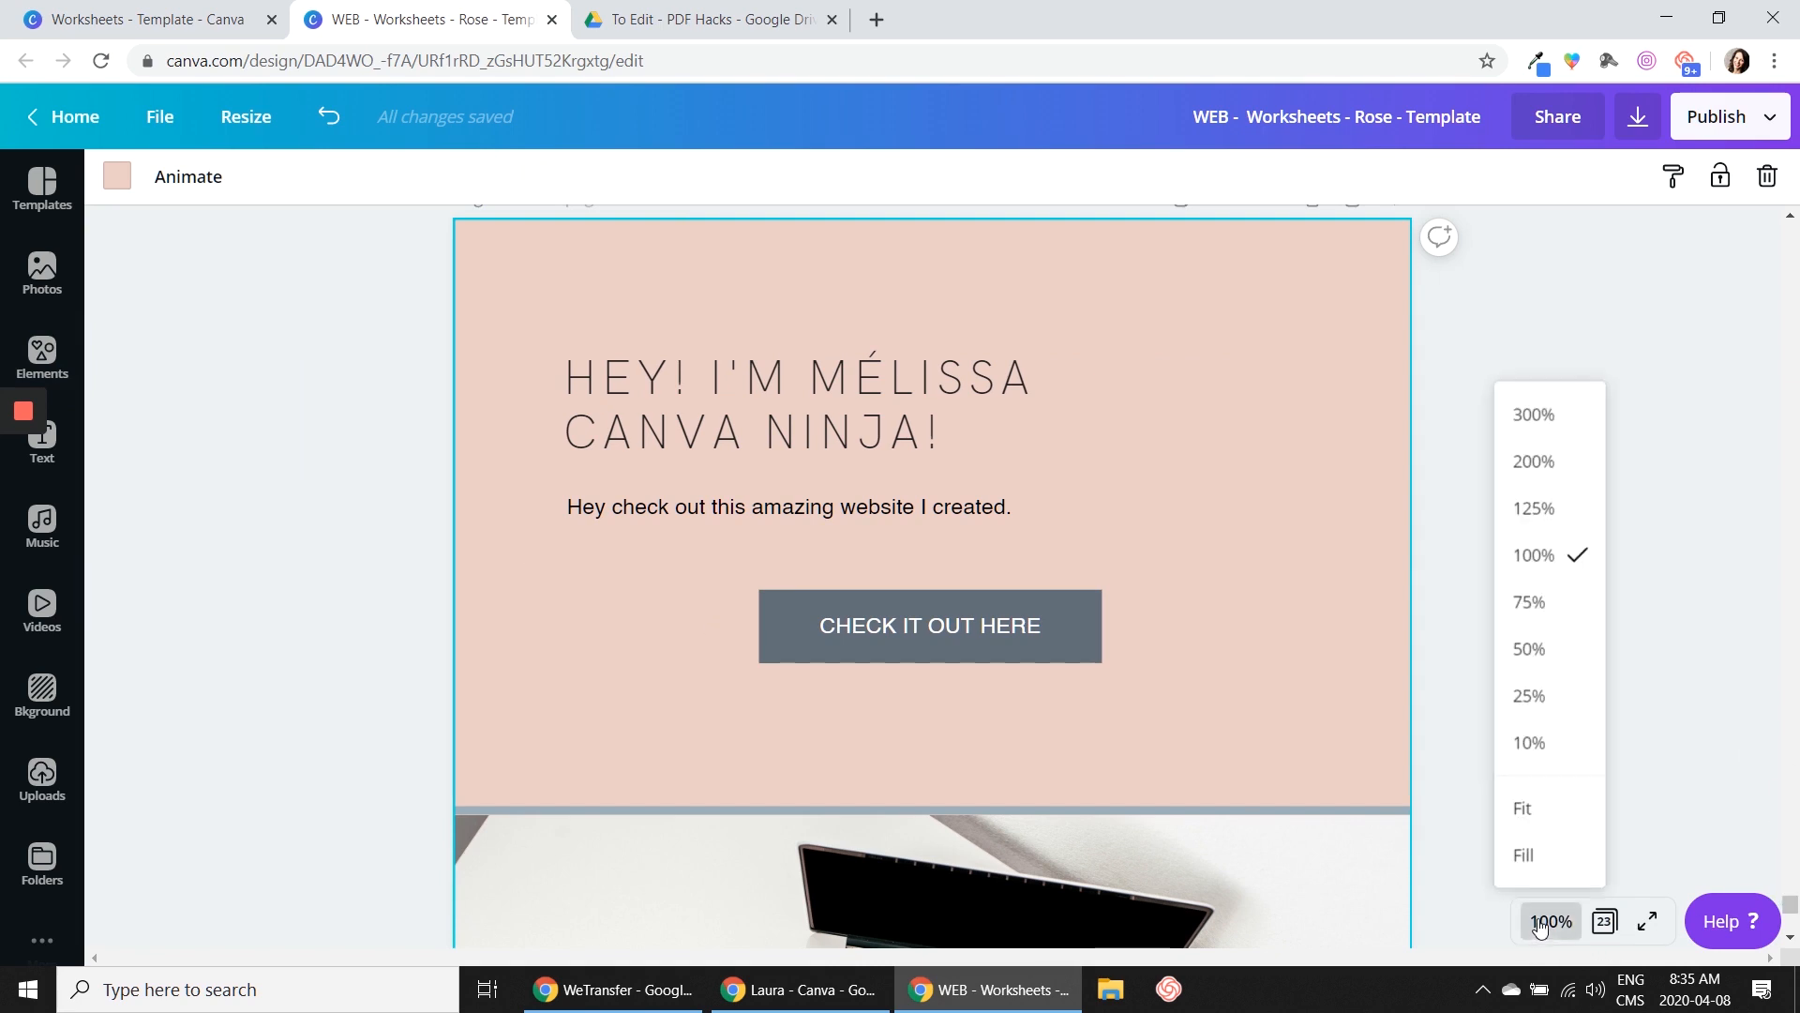
click(1552, 650)
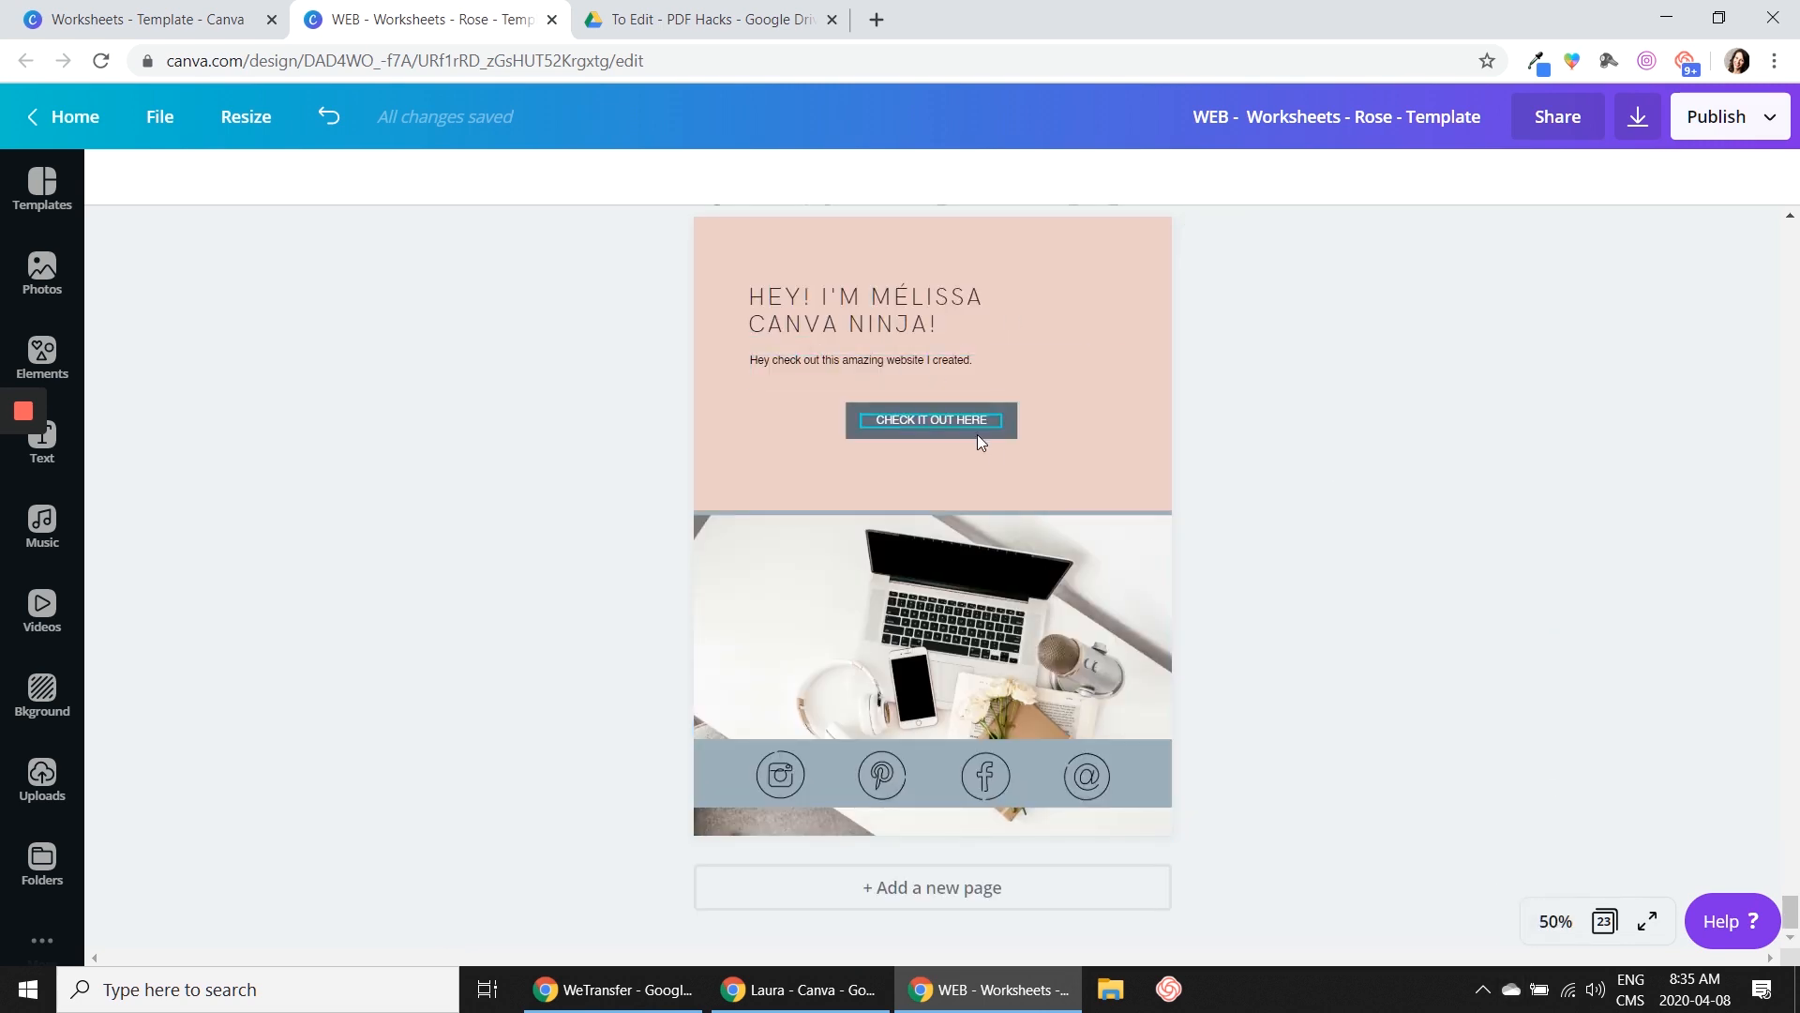
scroll(1050, 419, up, 5)
scroll(1054, 425, up, 3)
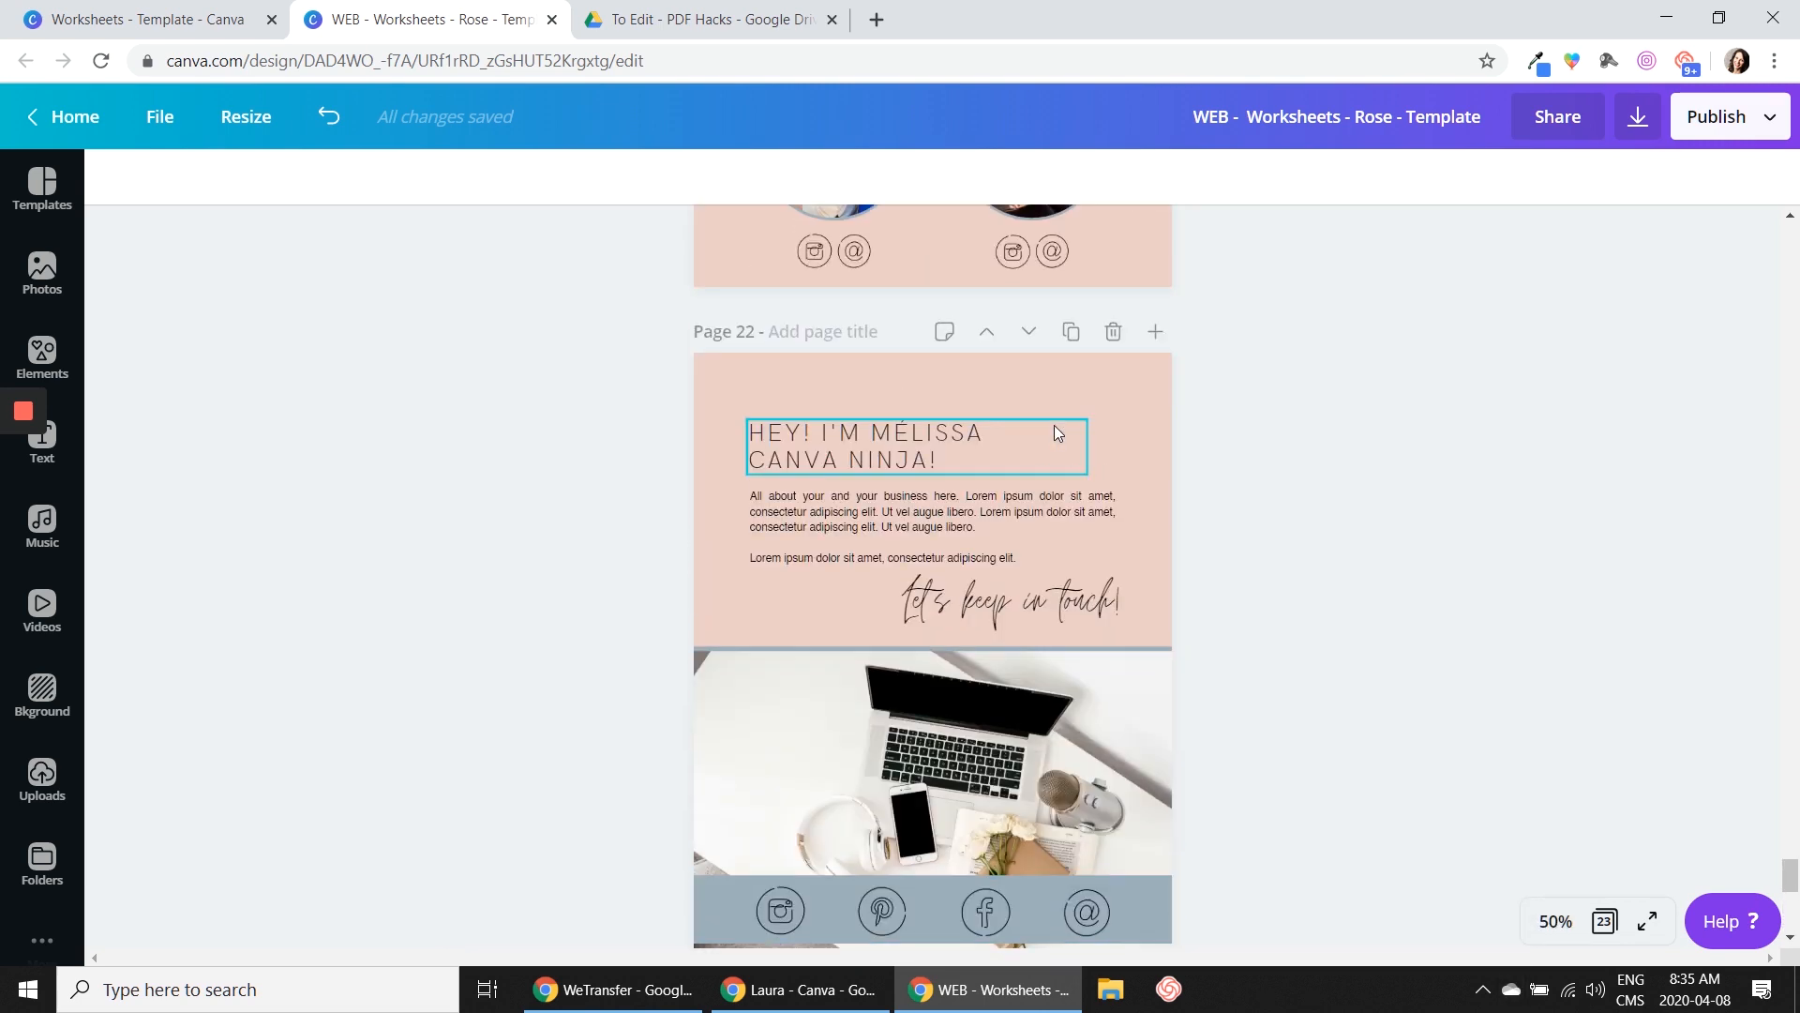
click(823, 508)
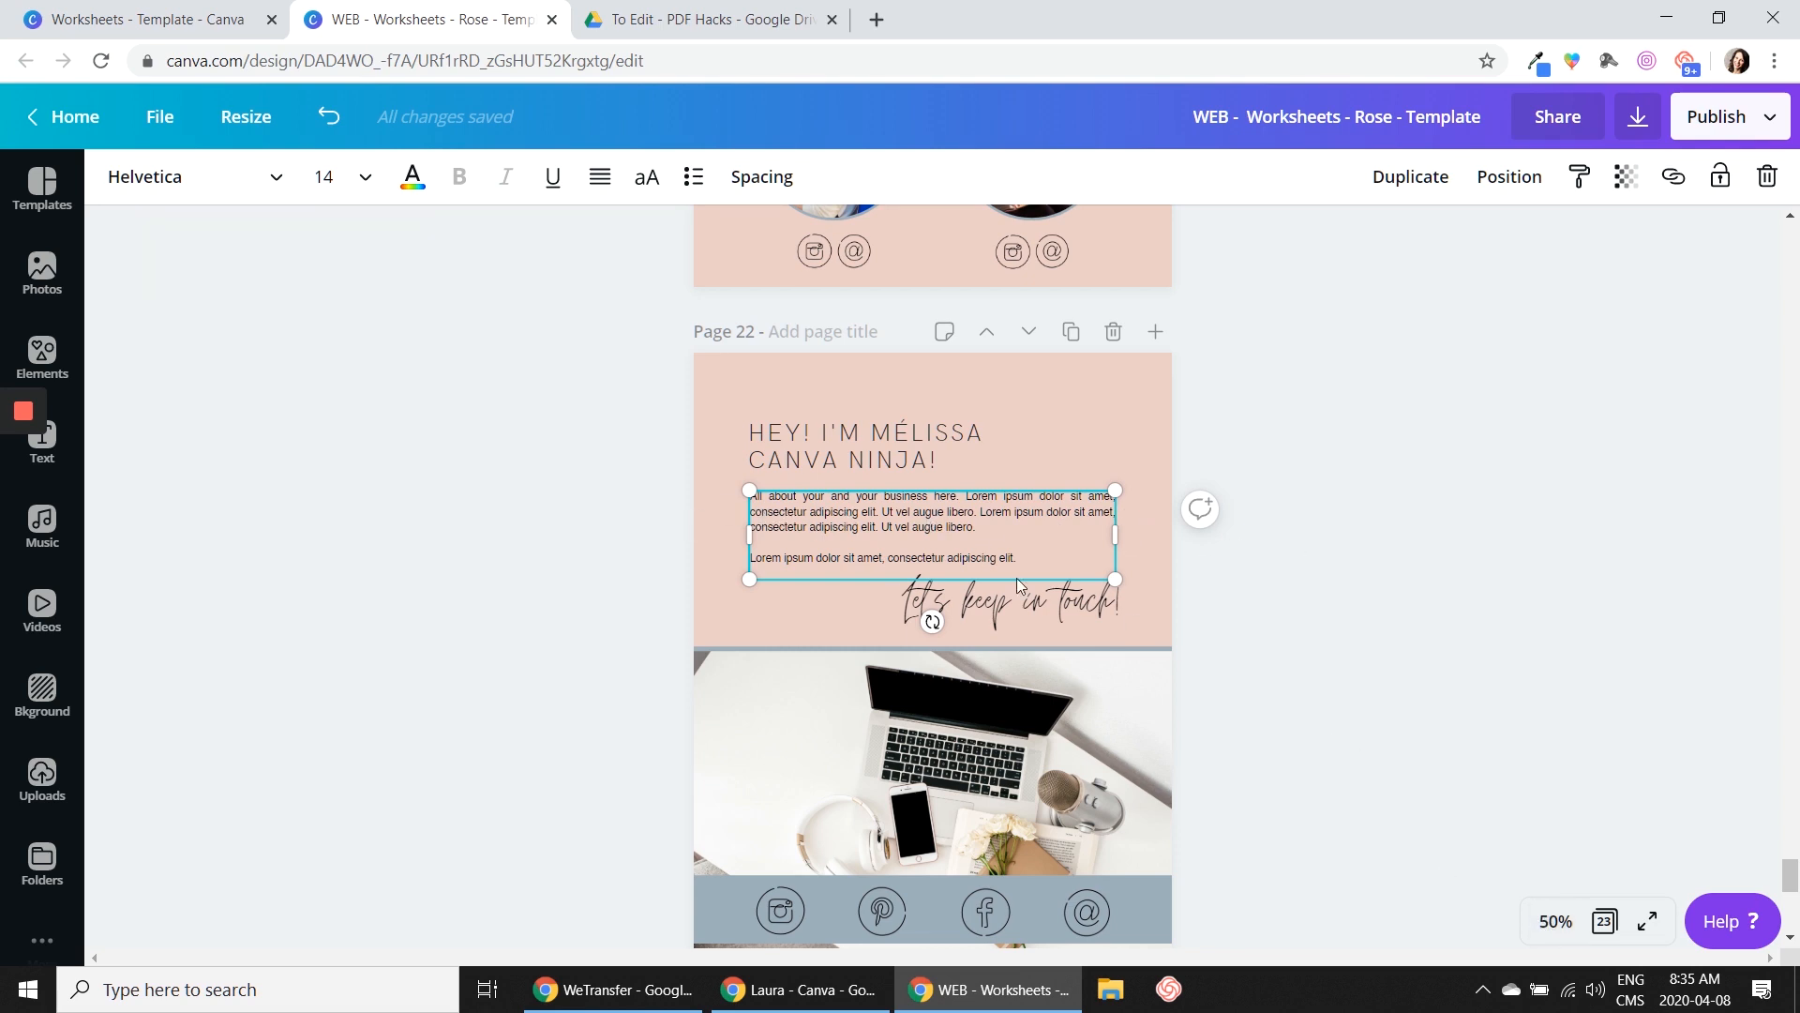
click(1457, 668)
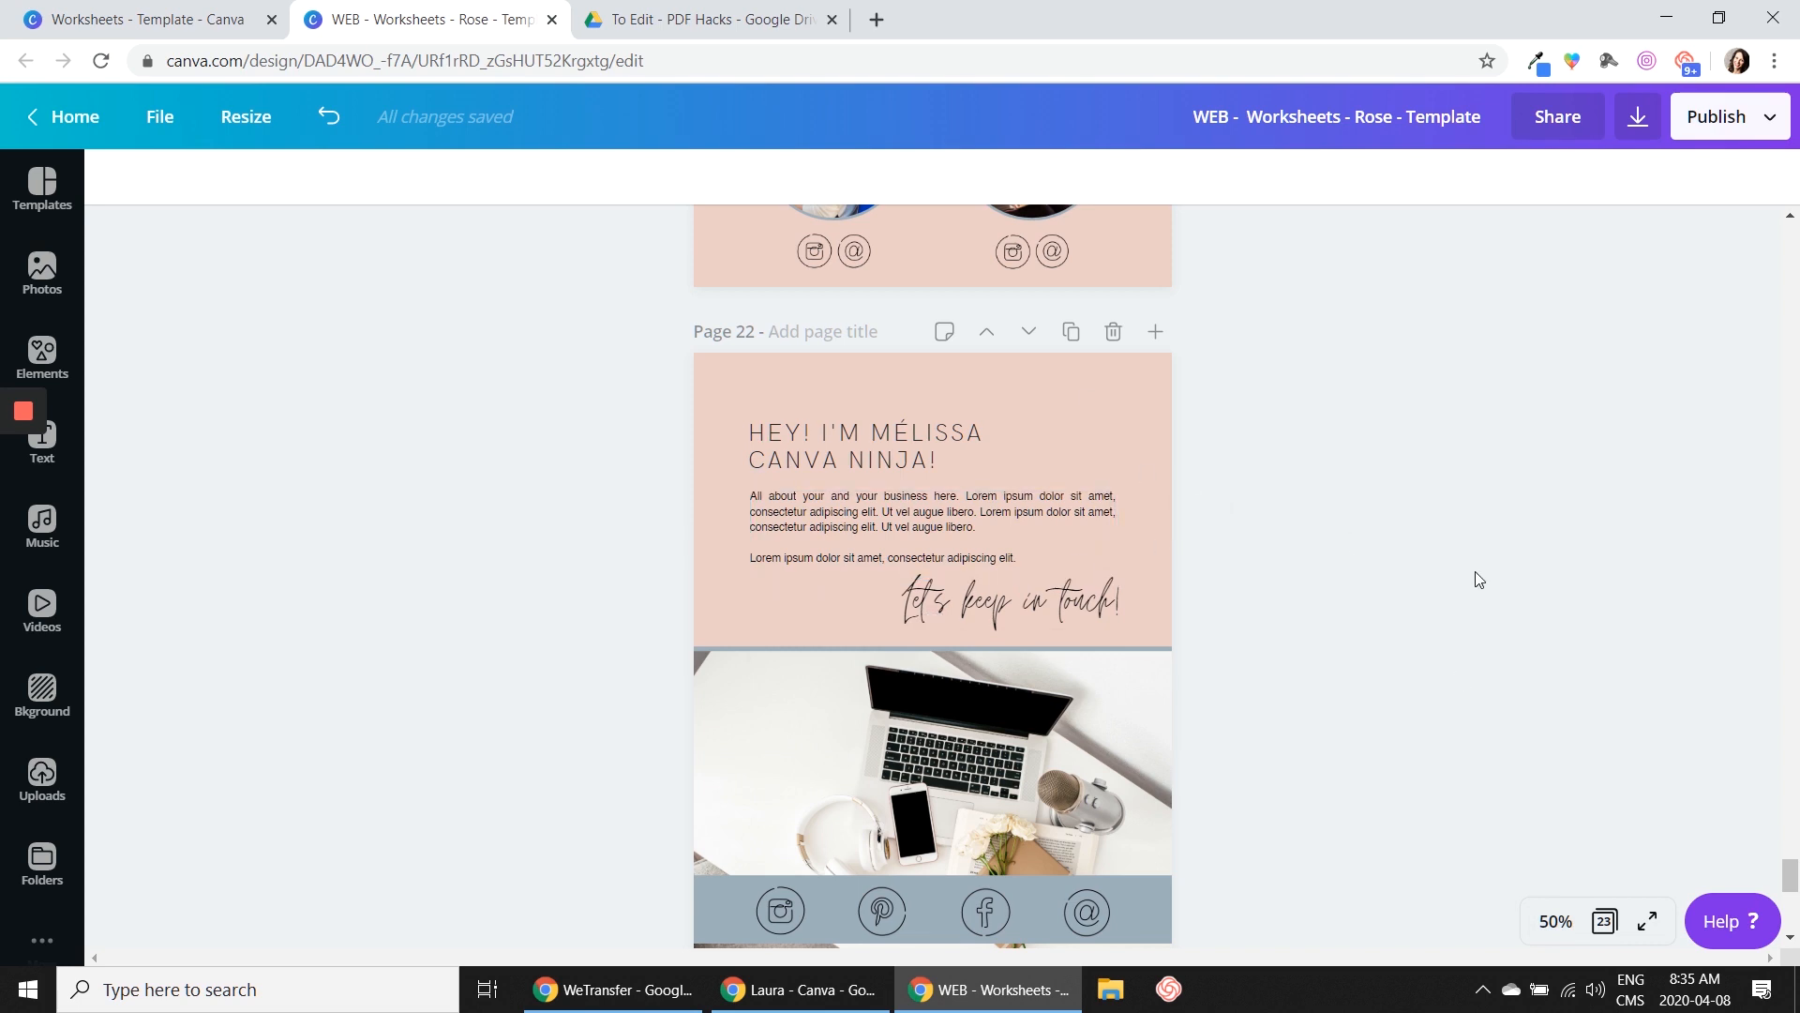
Examine the readability of page 22's heading and body text at 100% zoom
scroll(1472, 581, down, 1)
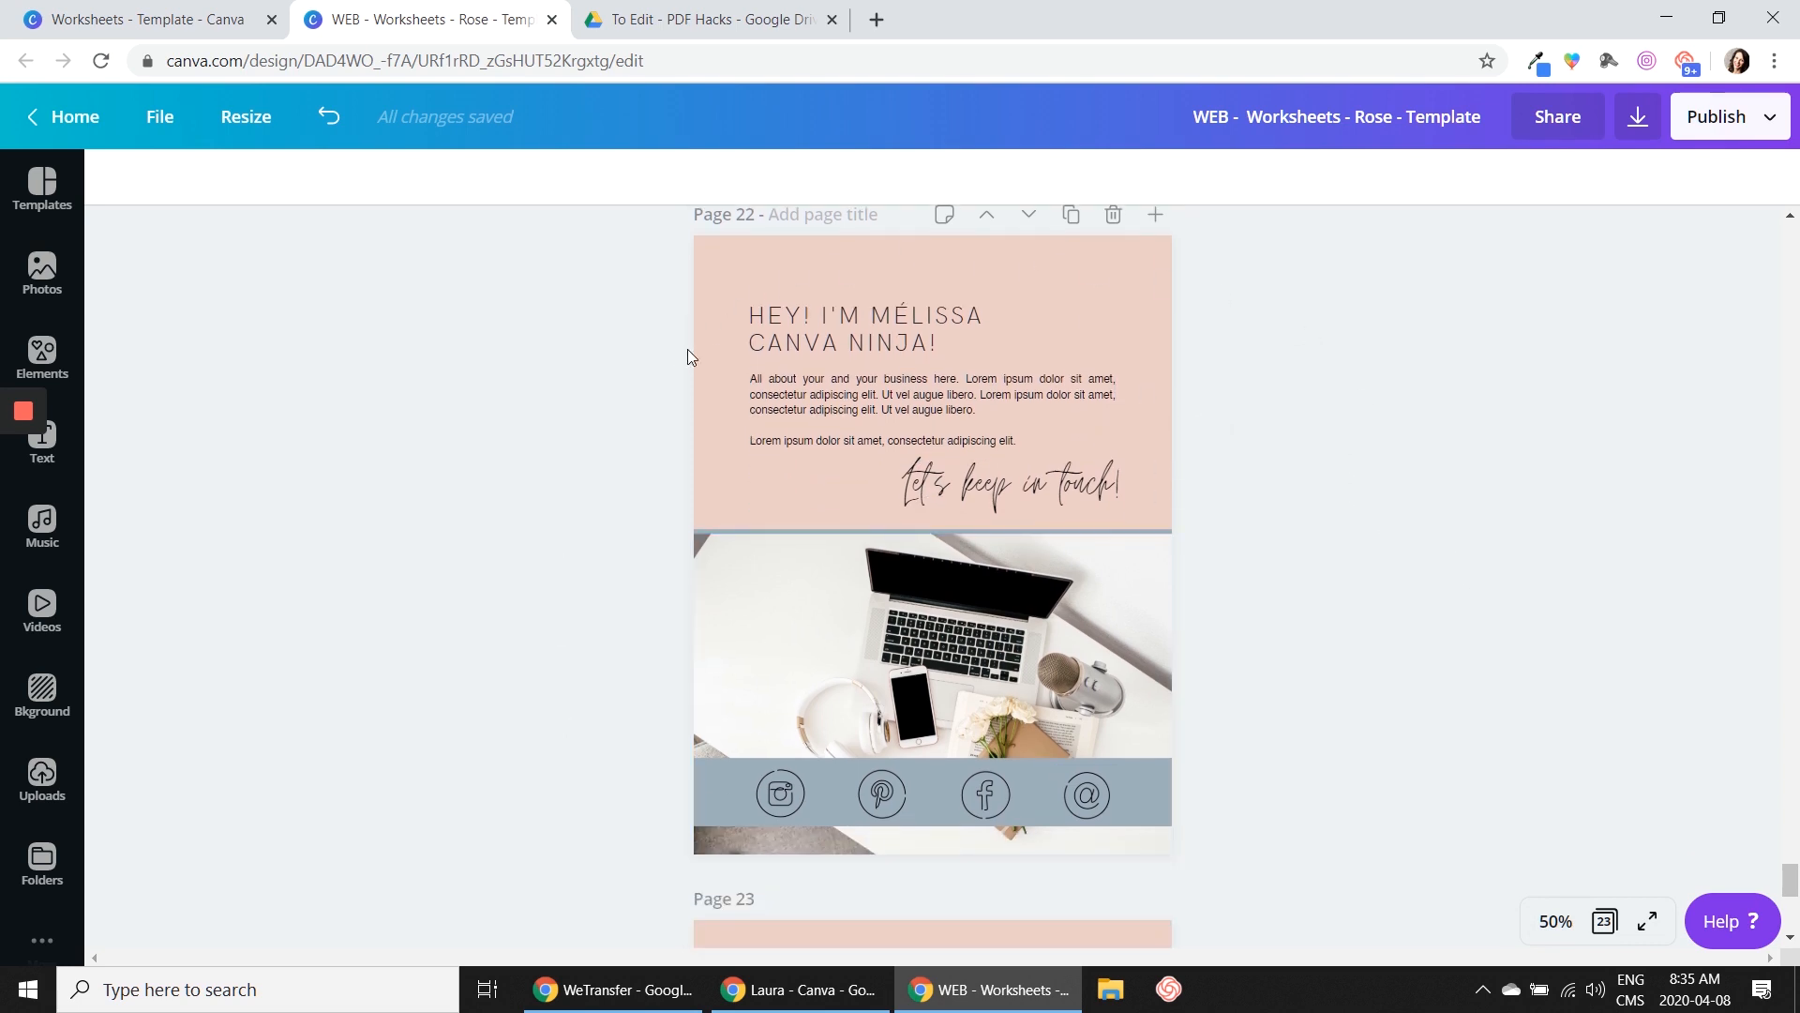
click(1568, 919)
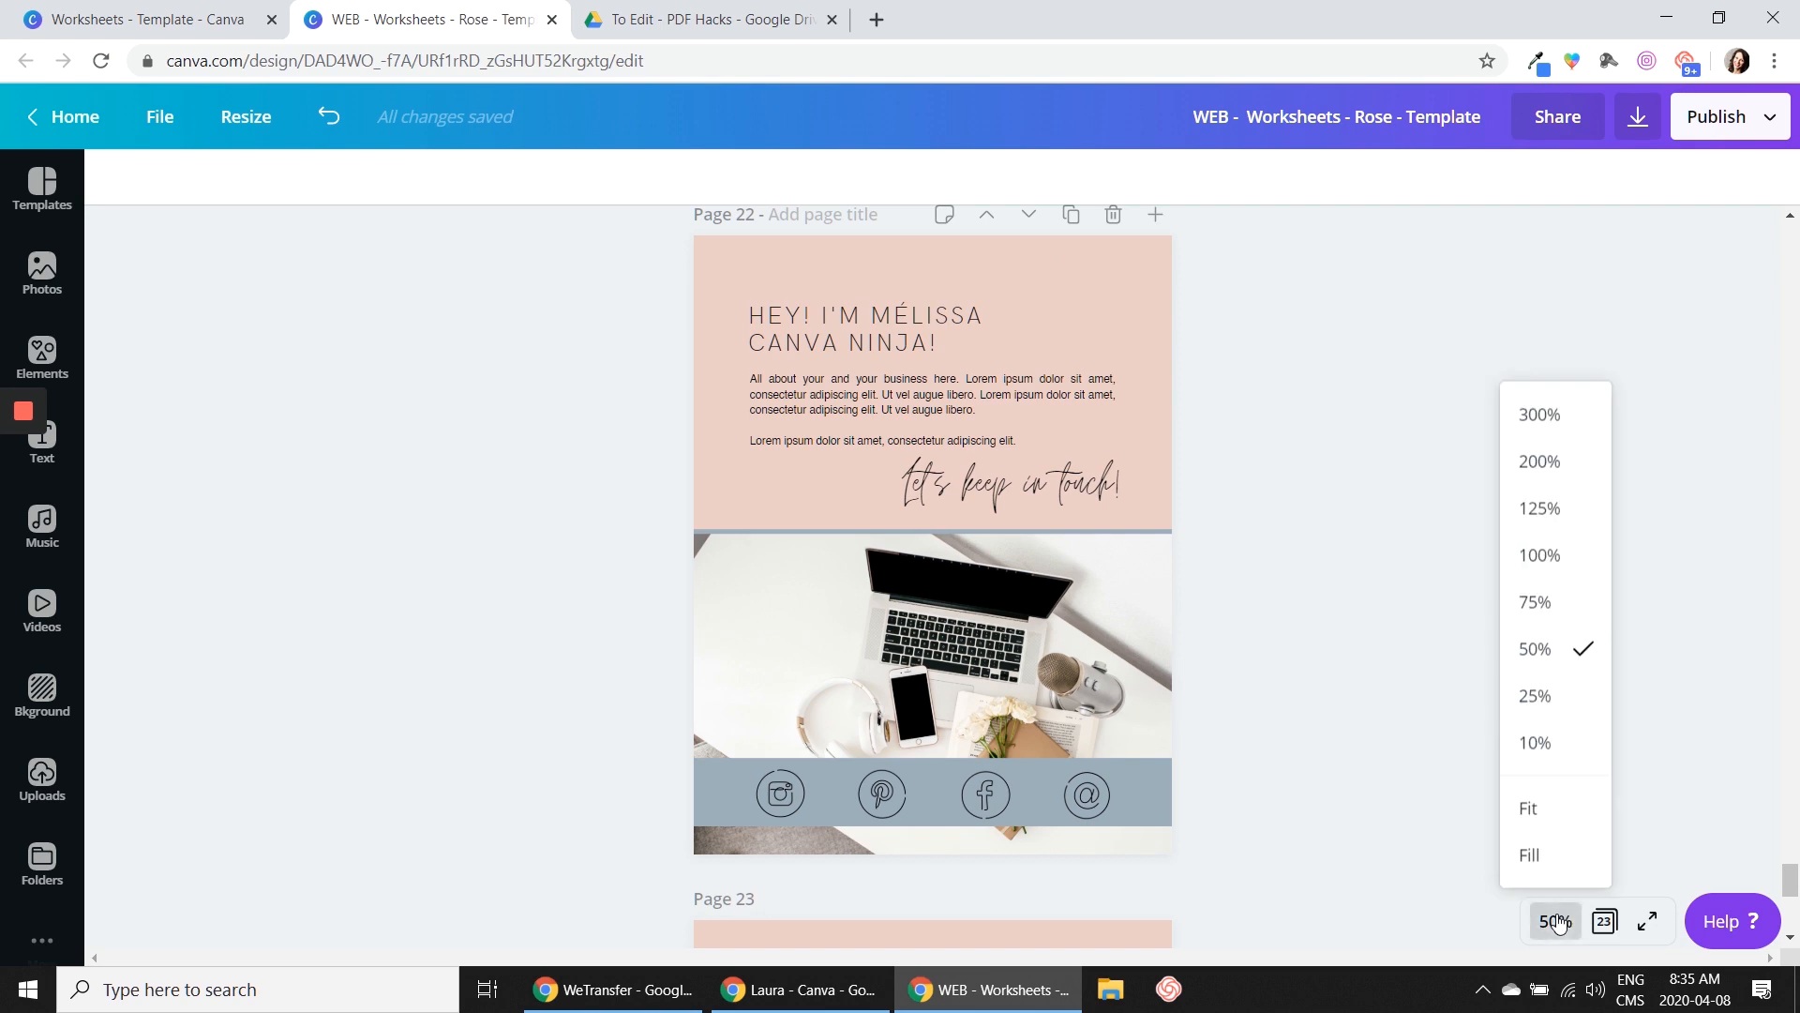
click(1542, 553)
scroll(1544, 531, up, 4)
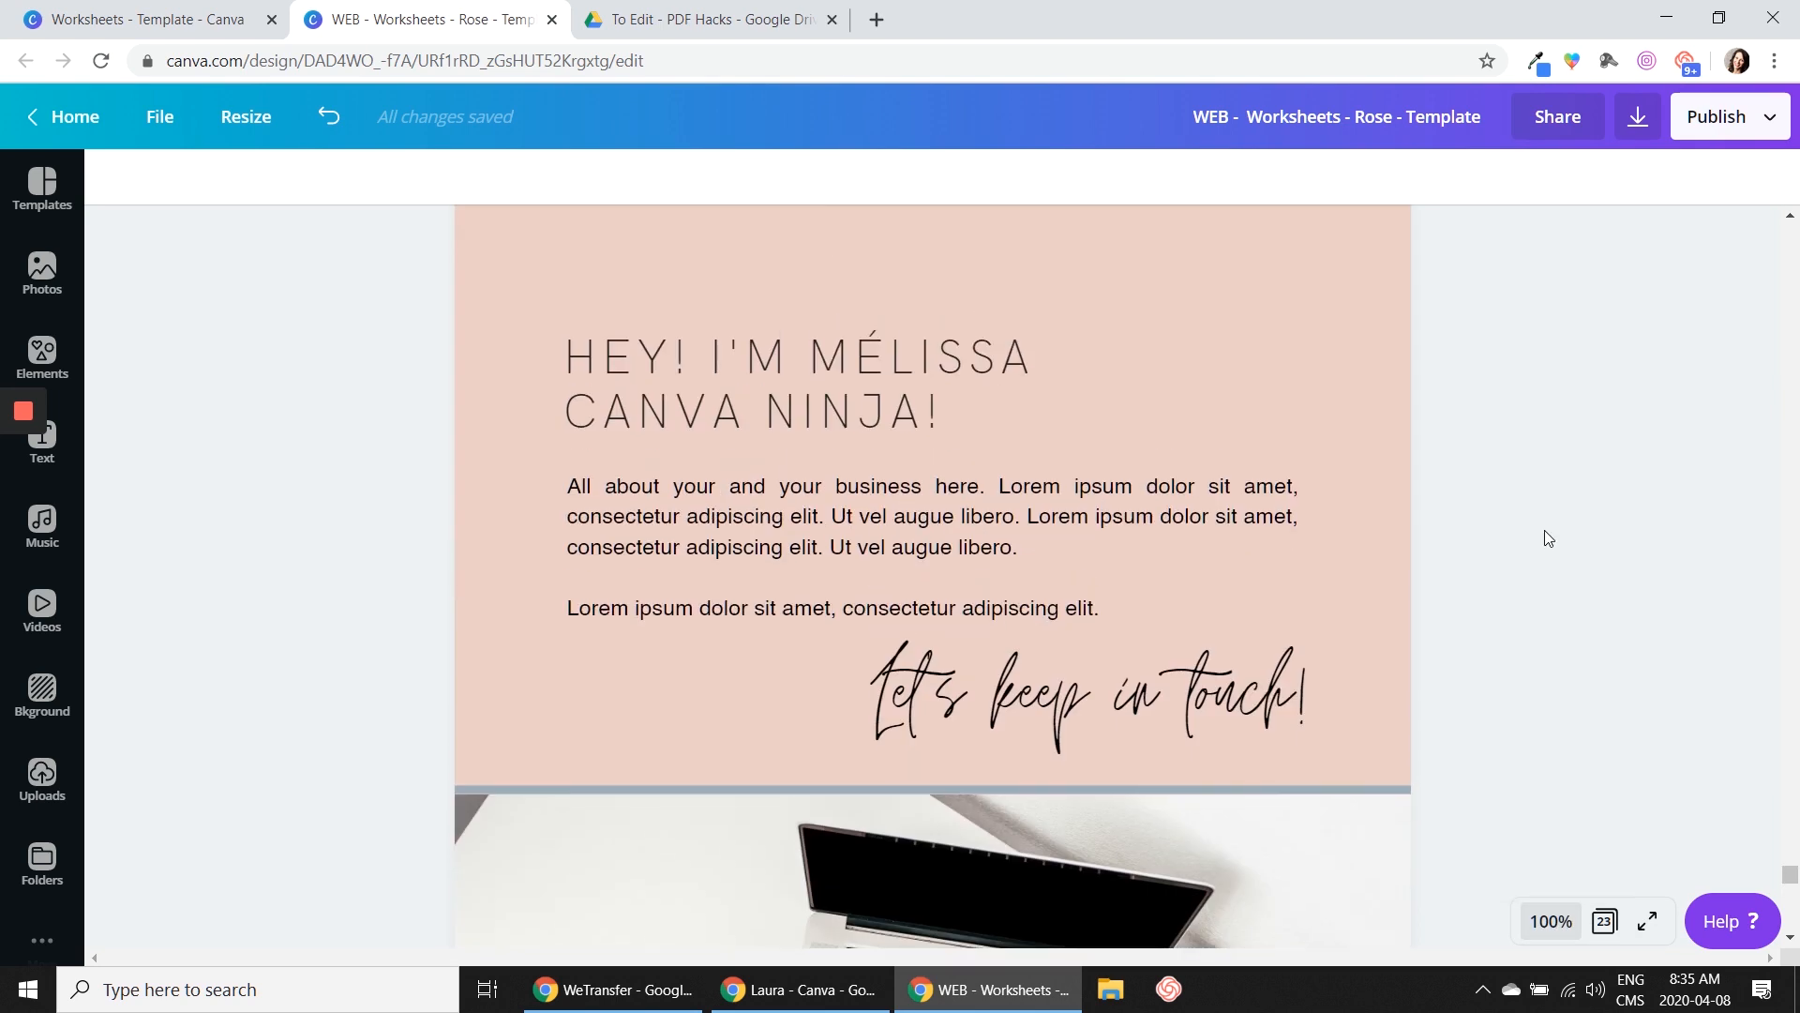
scroll(1065, 418, down, 1)
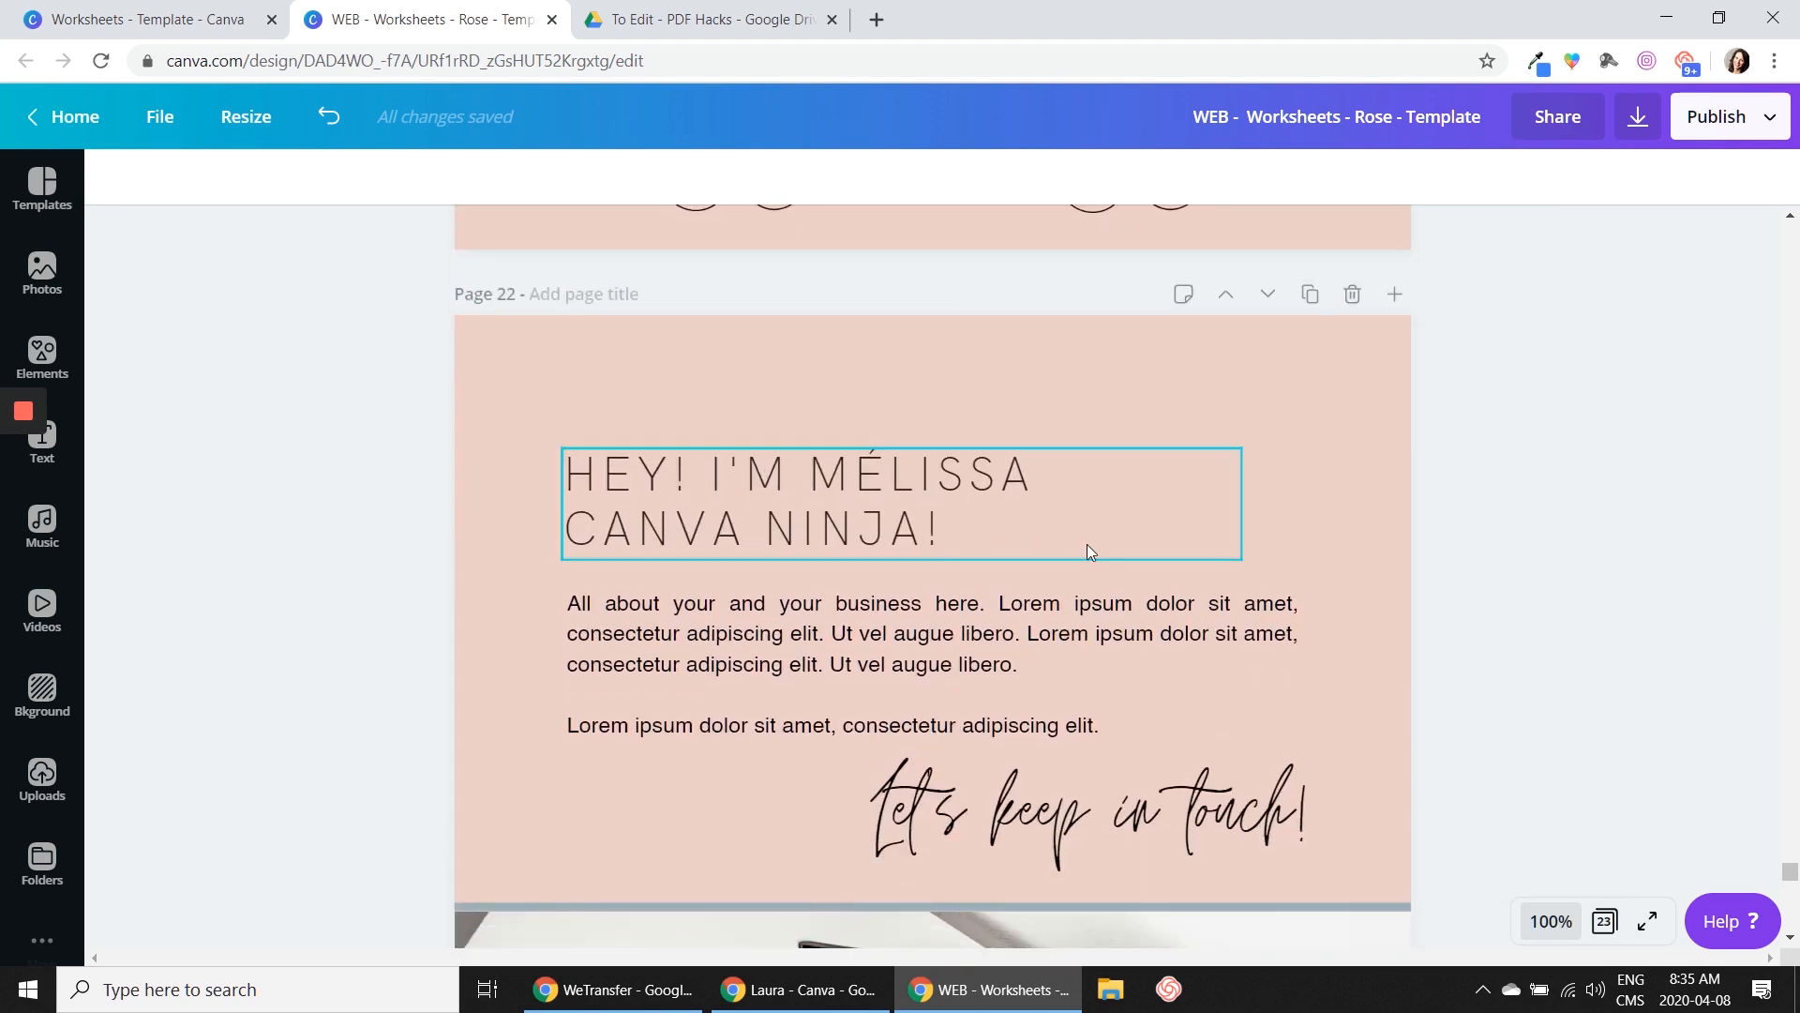
scroll(1088, 544, down, 1)
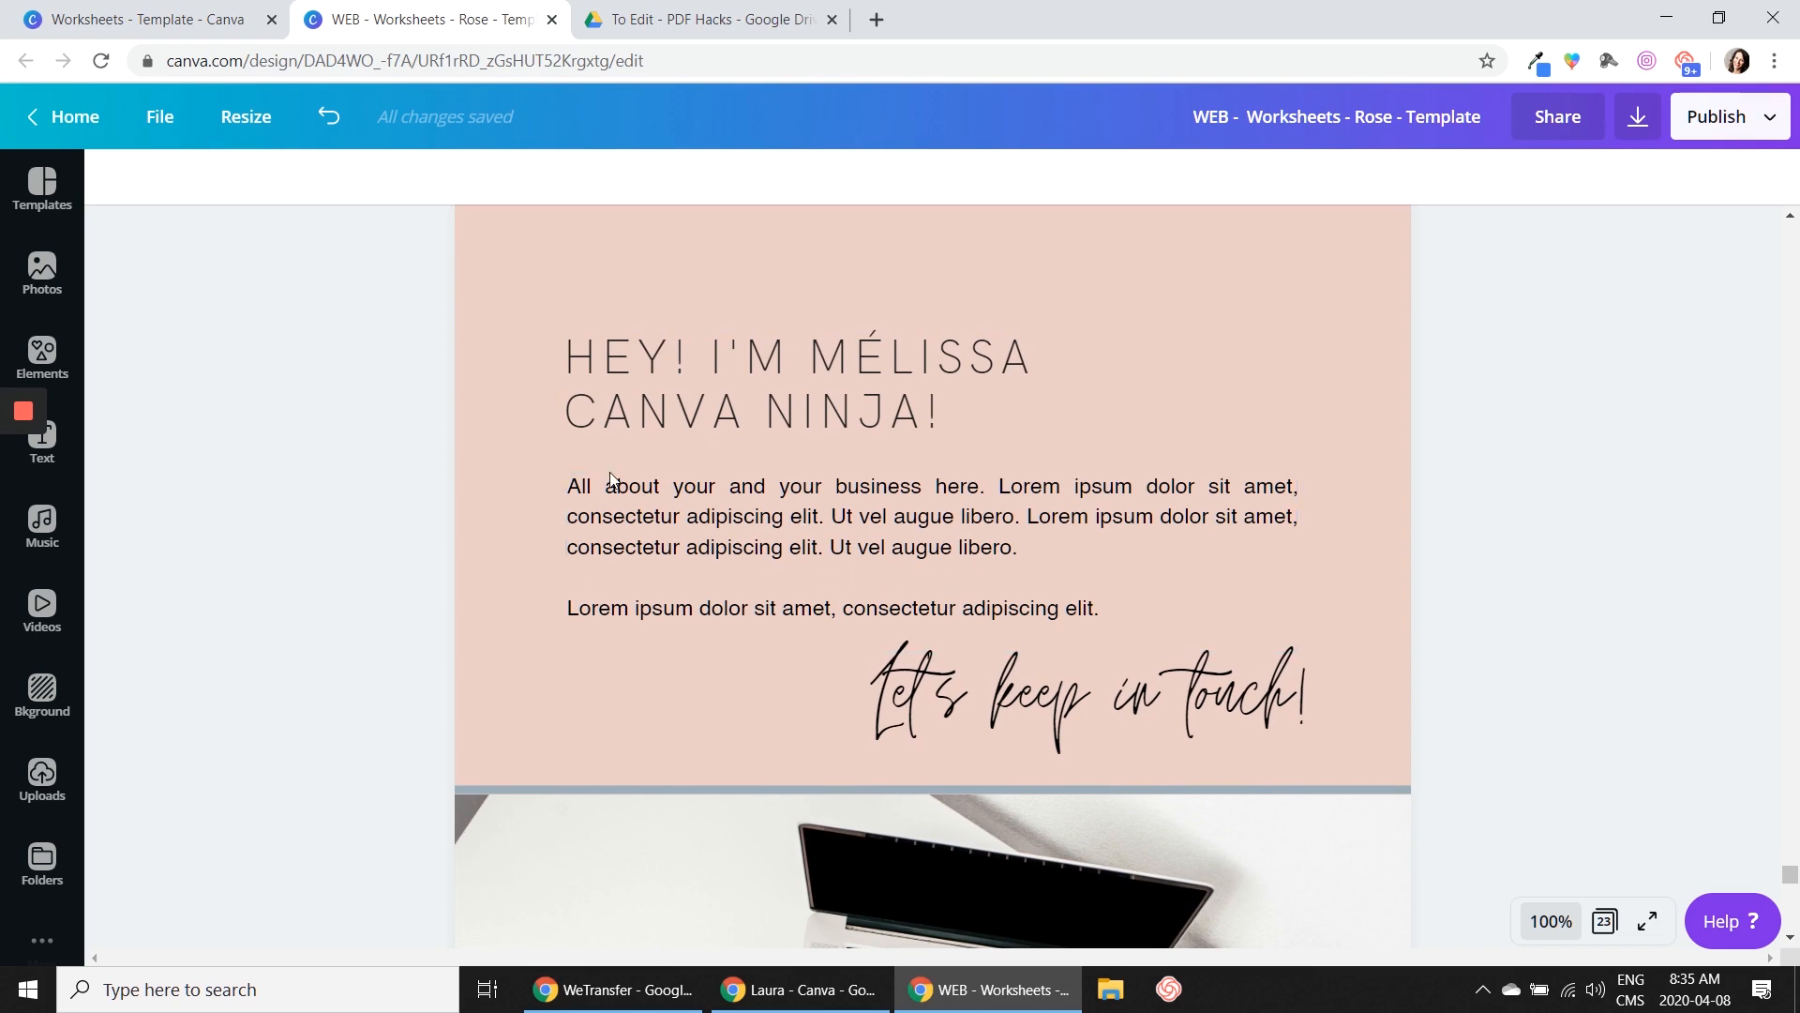
scroll(923, 495, down, 5)
scroll(1489, 529, up, 15)
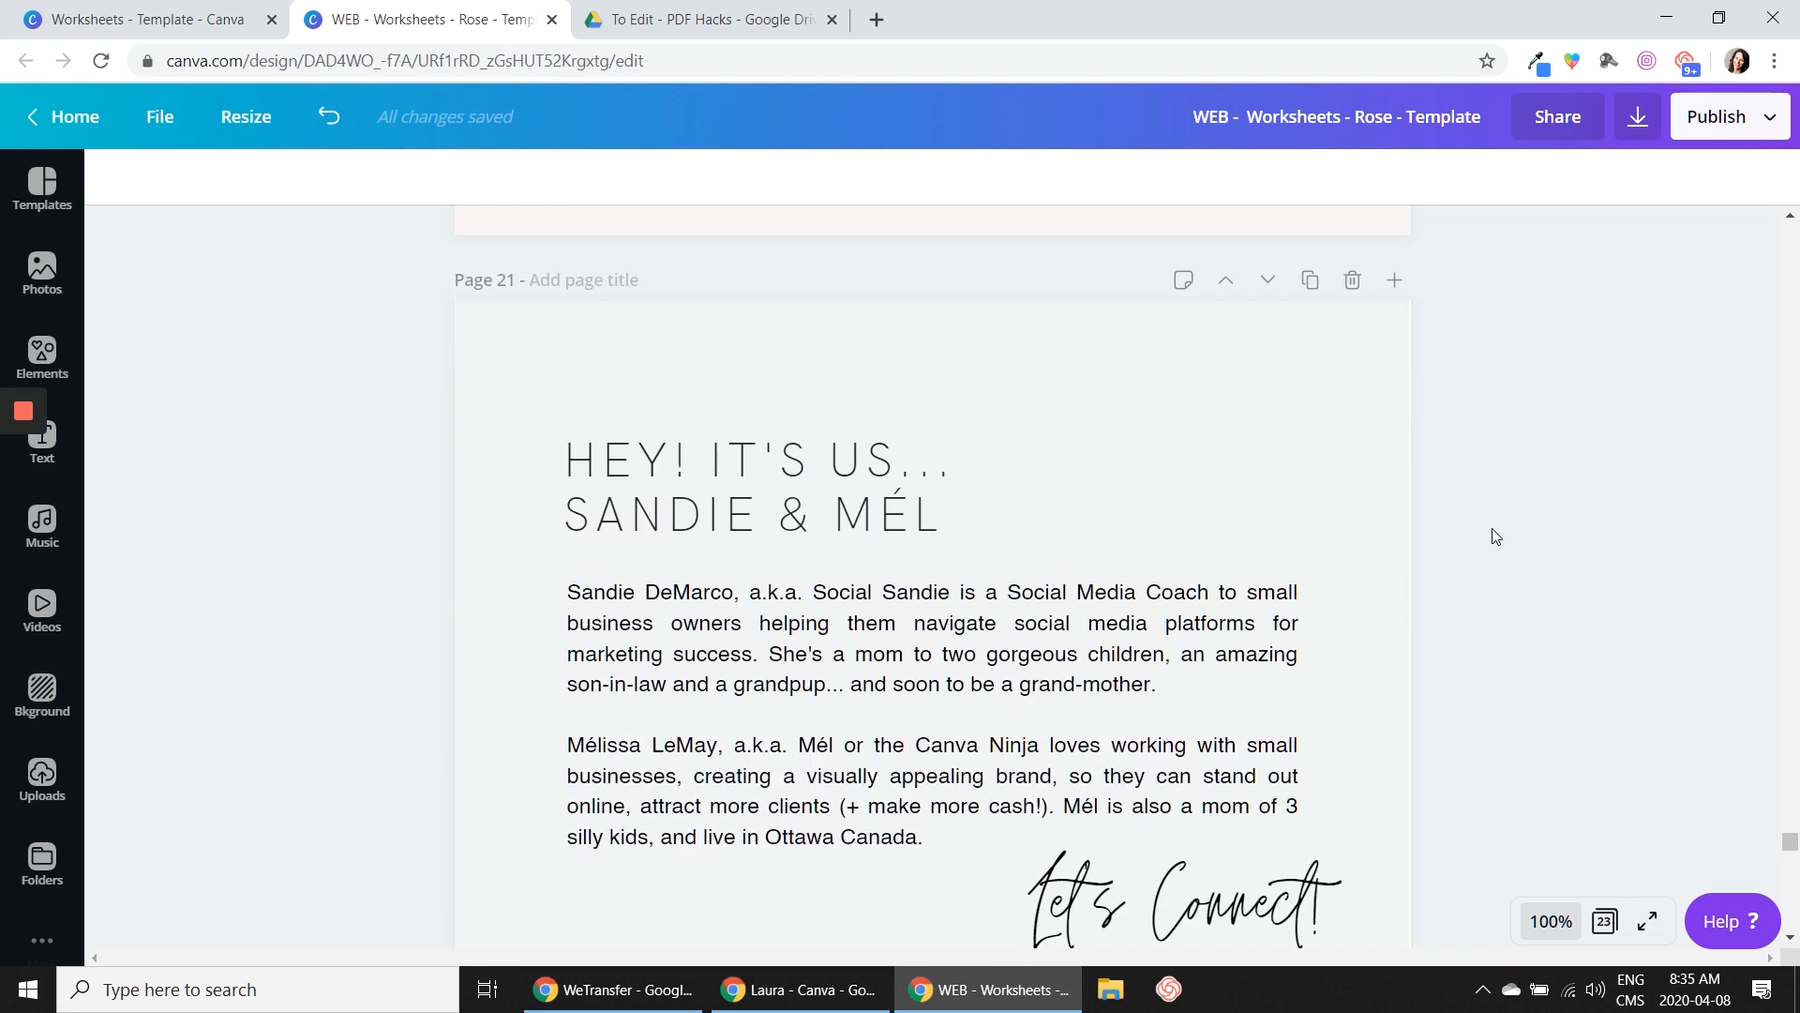
Widen the light grey background rectangle on page 21 to about 8.7 so it extends past the page edge
click(1354, 474)
drag(1412, 922, 1420, 924)
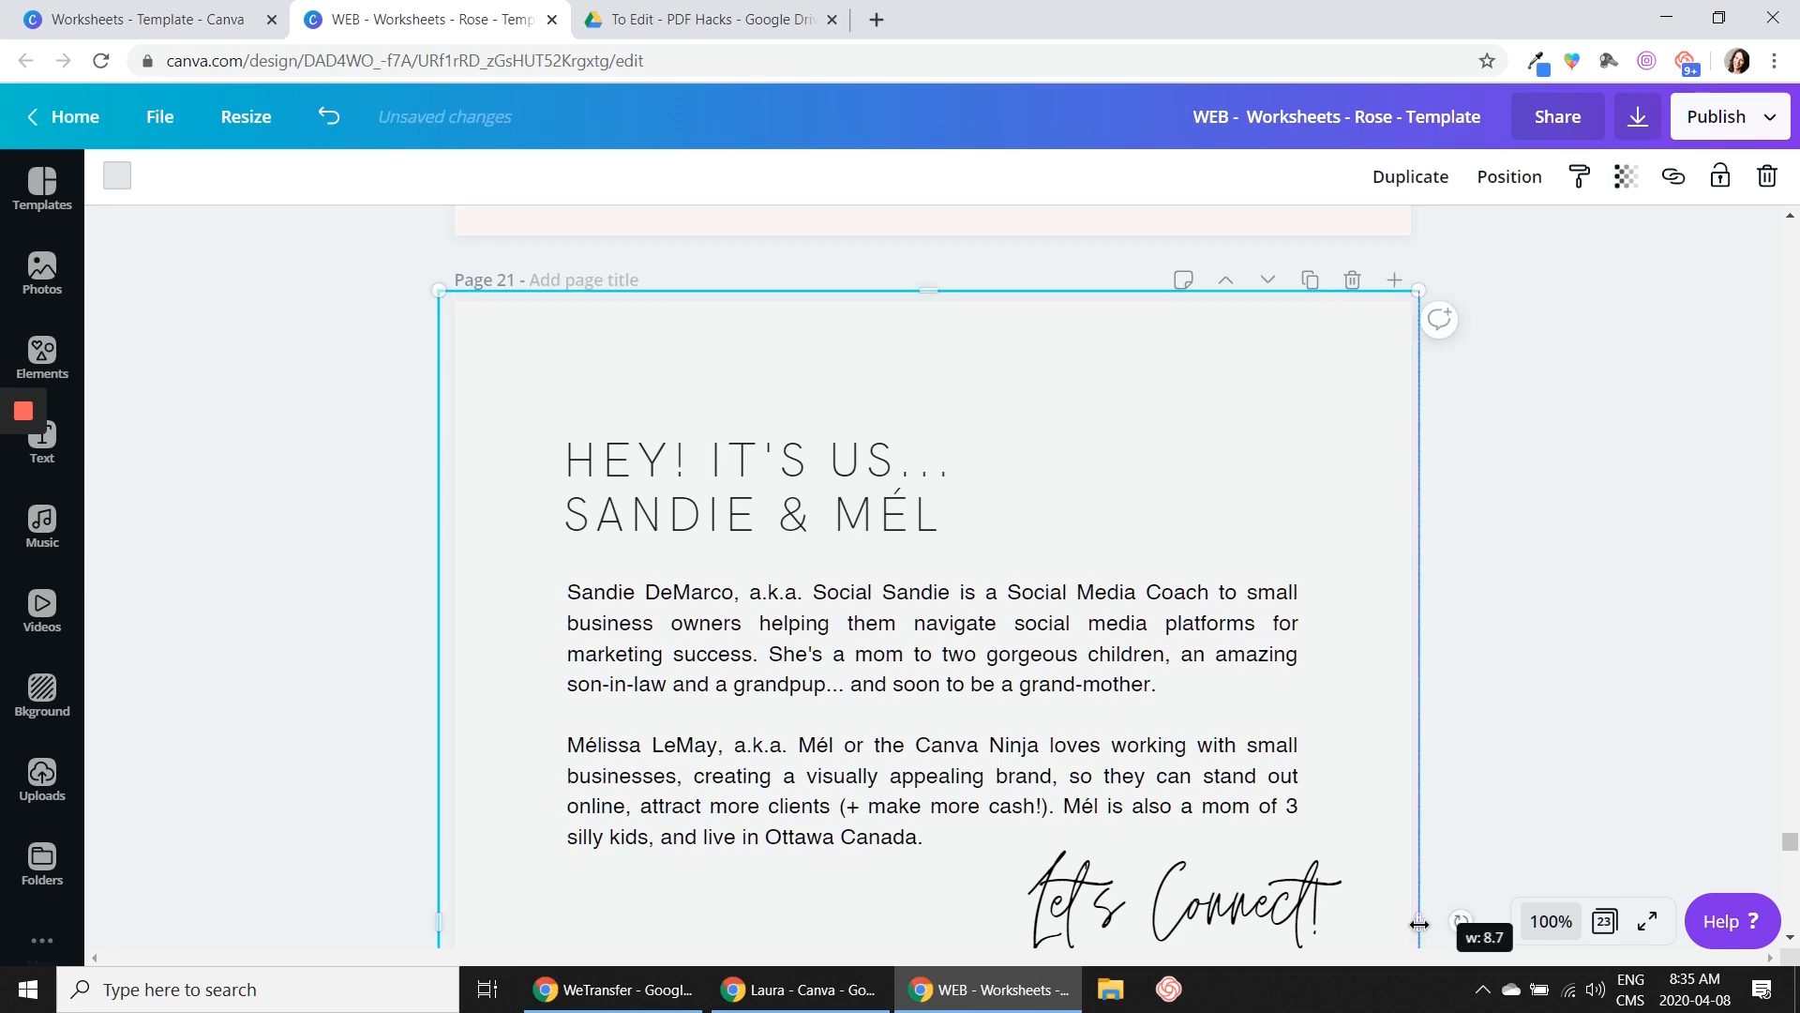
click(1486, 656)
Check the font sizes of page 21's heading and body paragraphs at 50% zoom
scroll(1490, 622, up, 5)
scroll(1491, 619, up, 5)
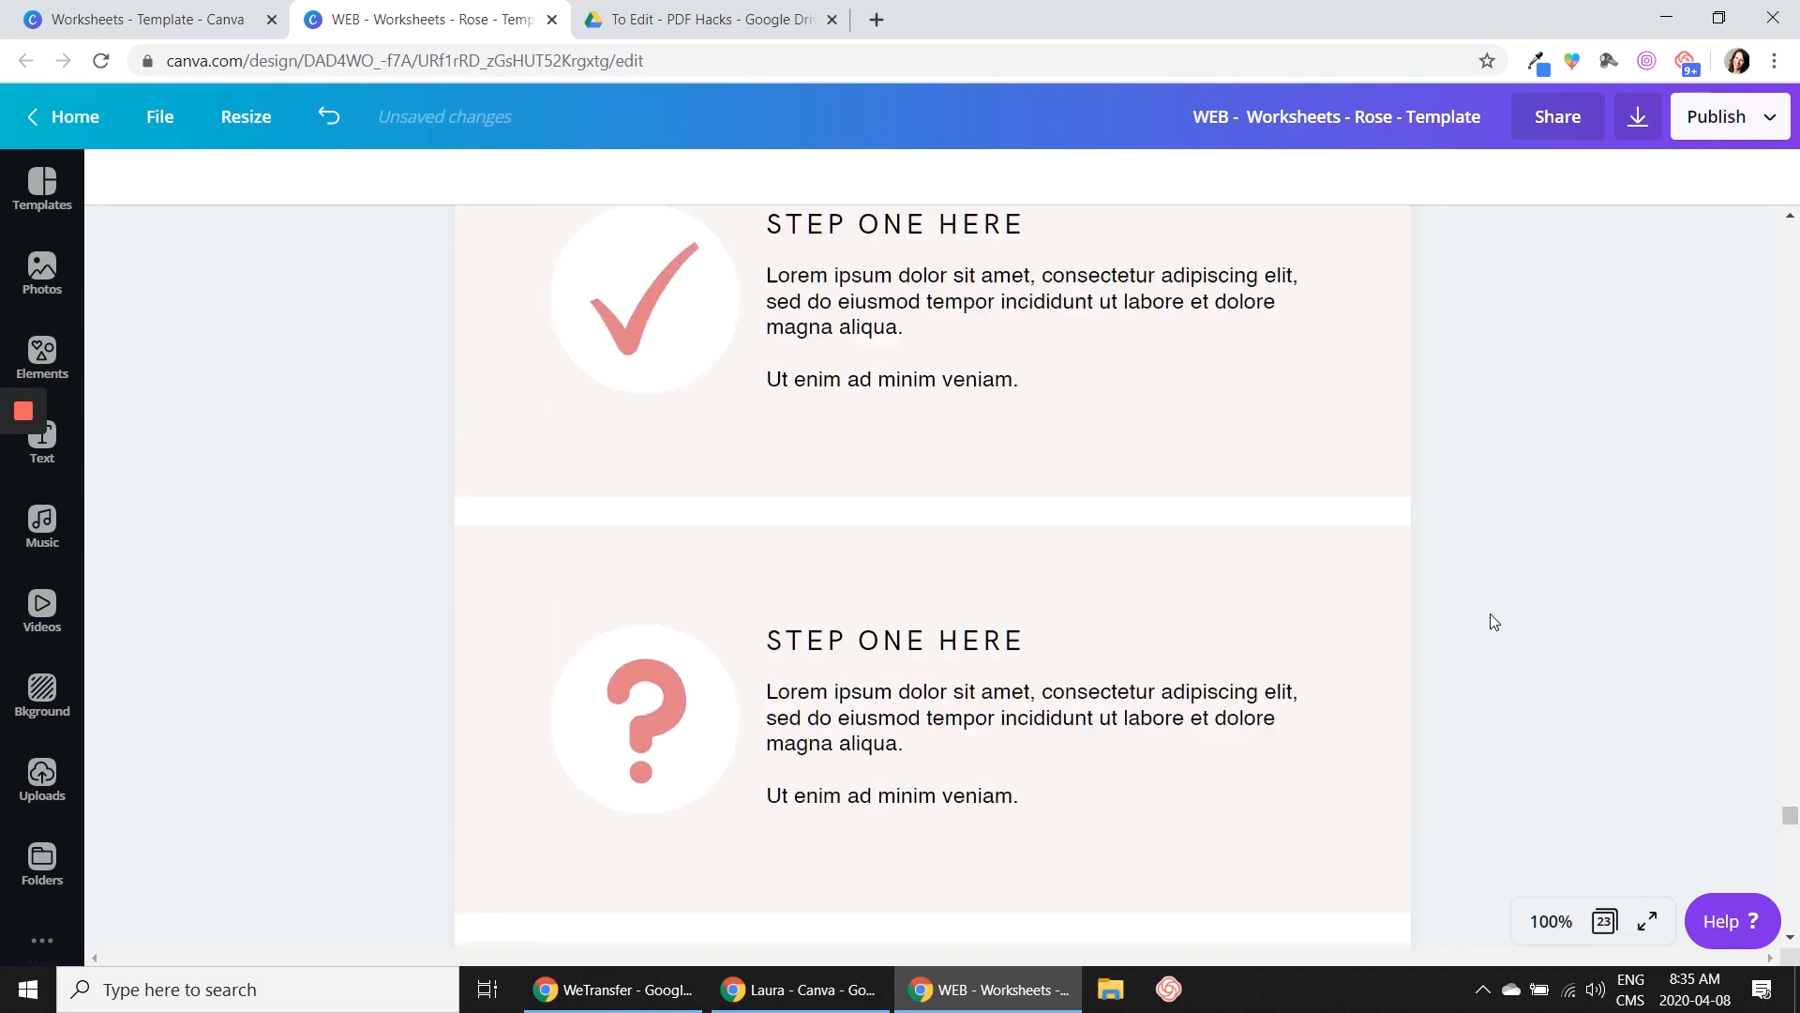
scroll(1491, 619, down, 4)
click(1551, 921)
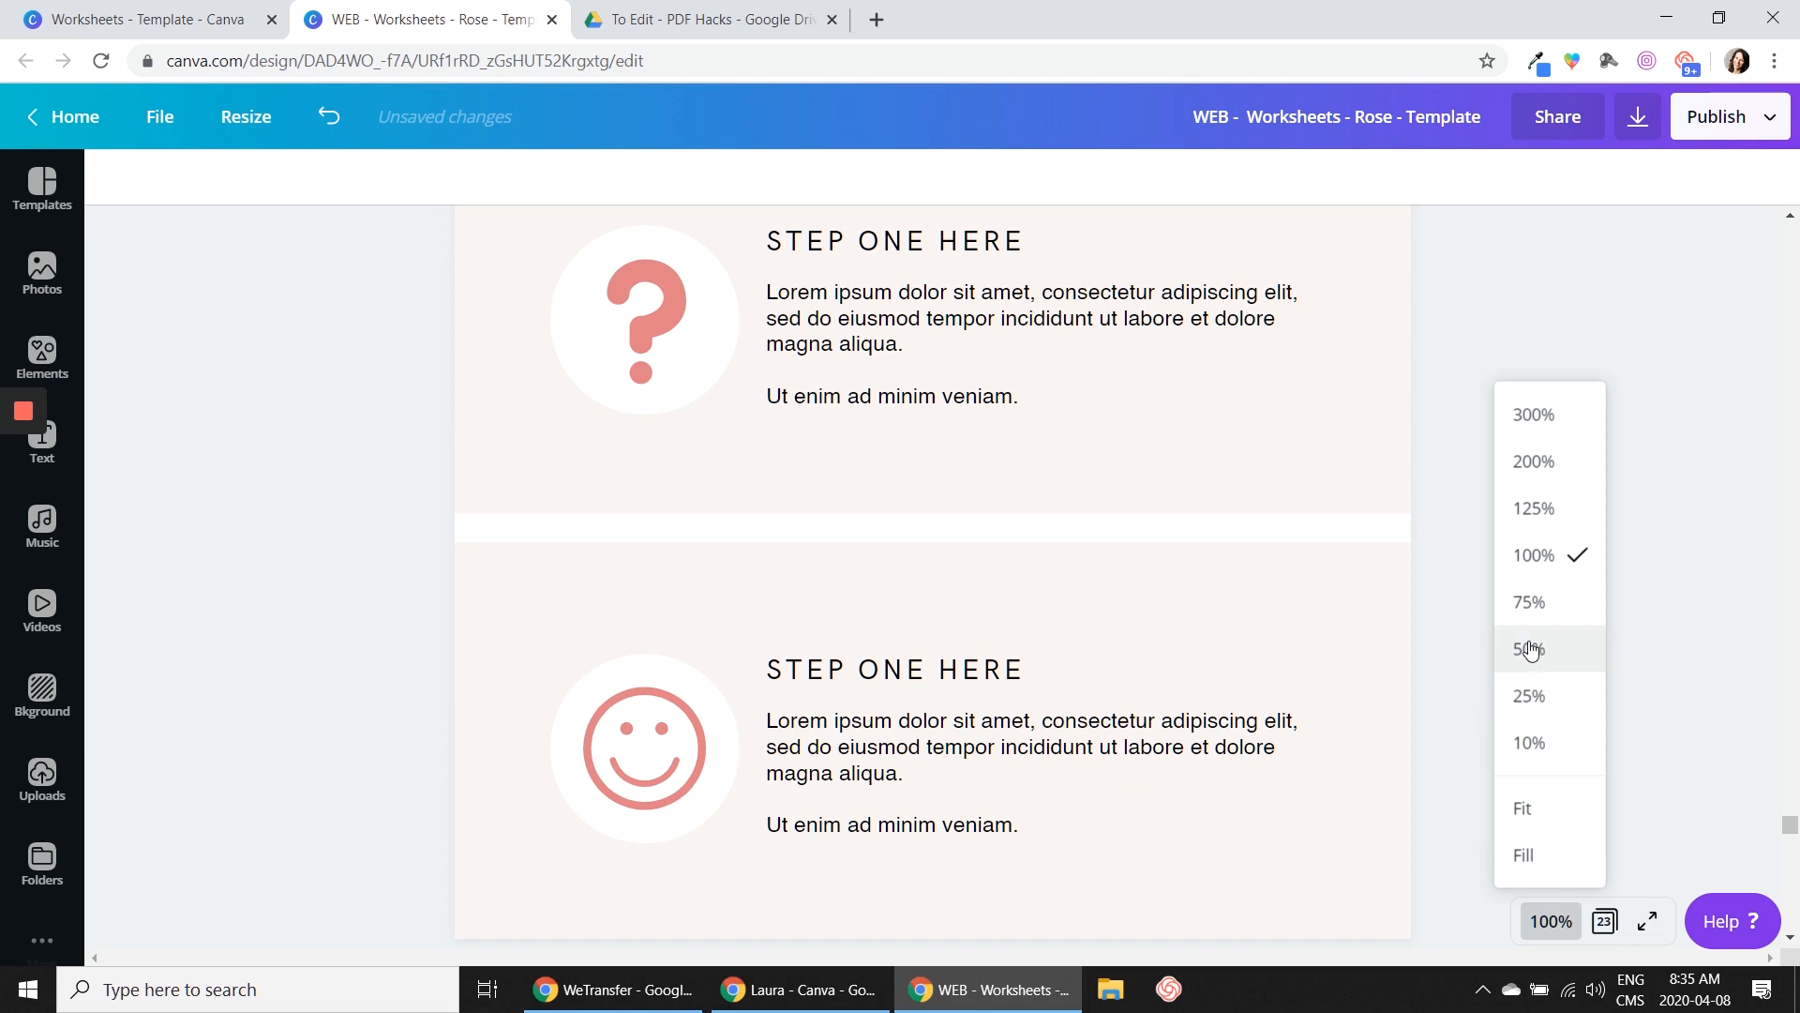
click(1530, 649)
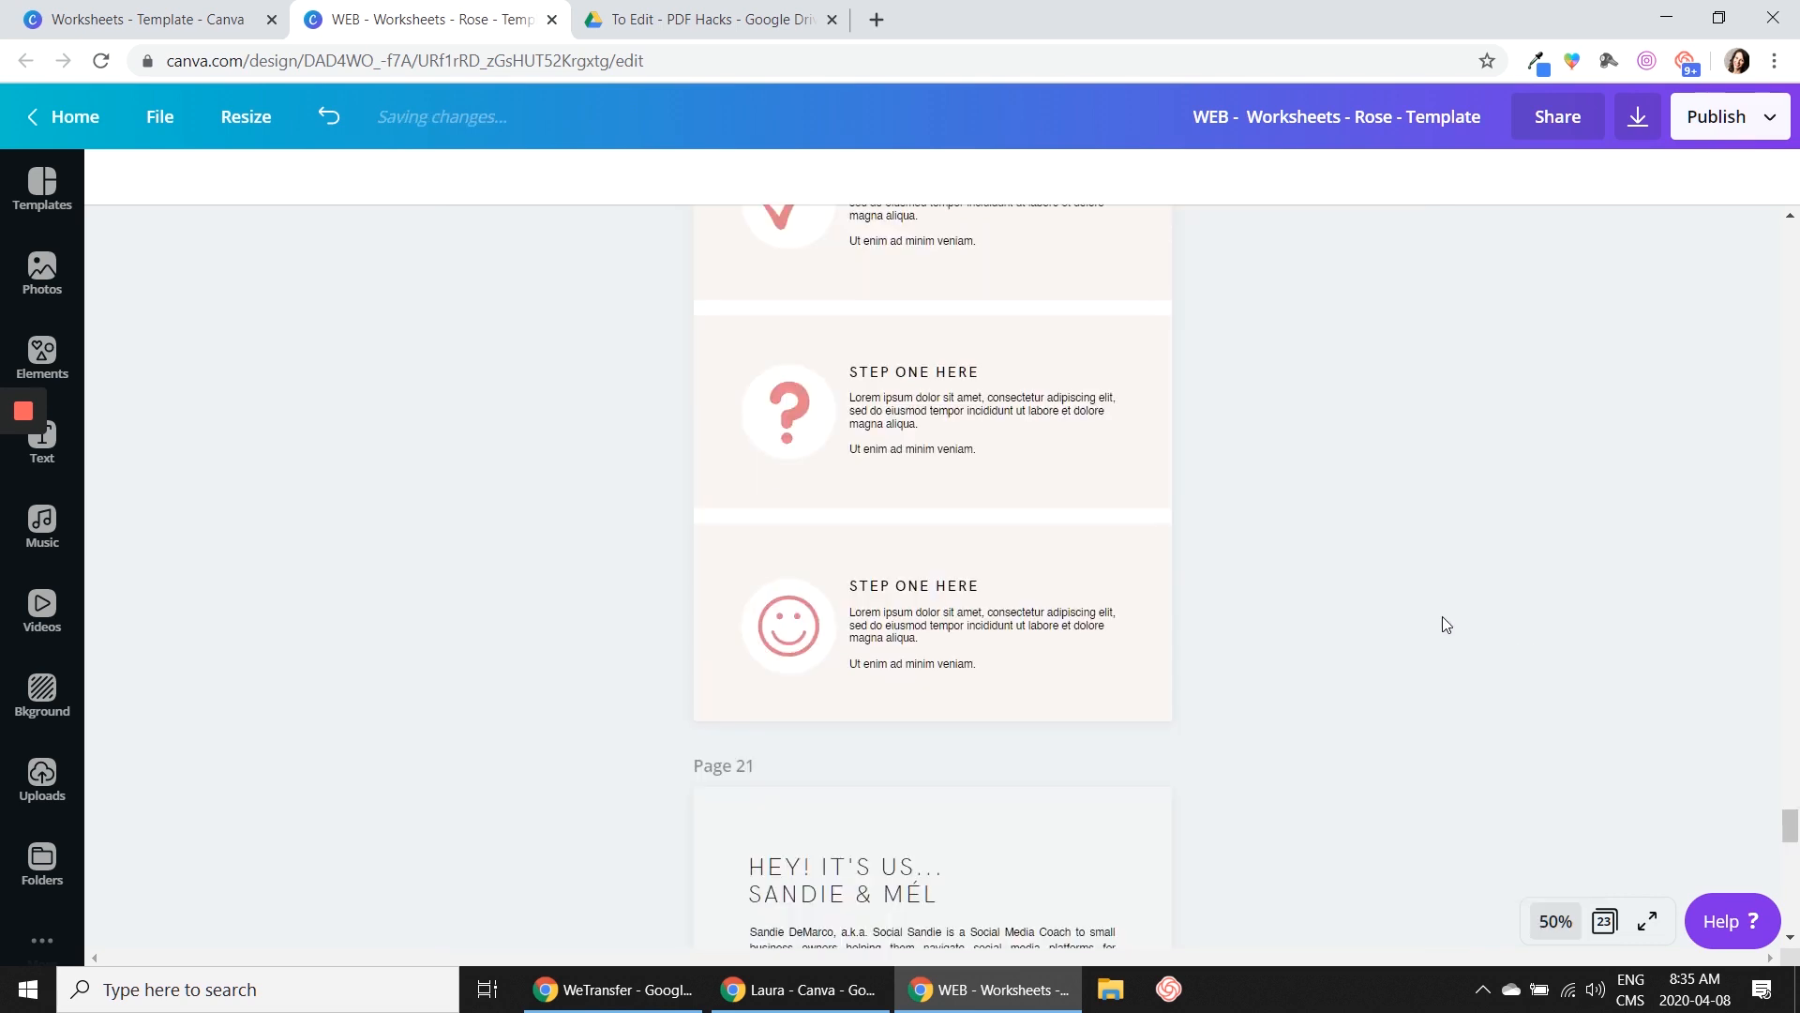
scroll(1410, 593, down, 1)
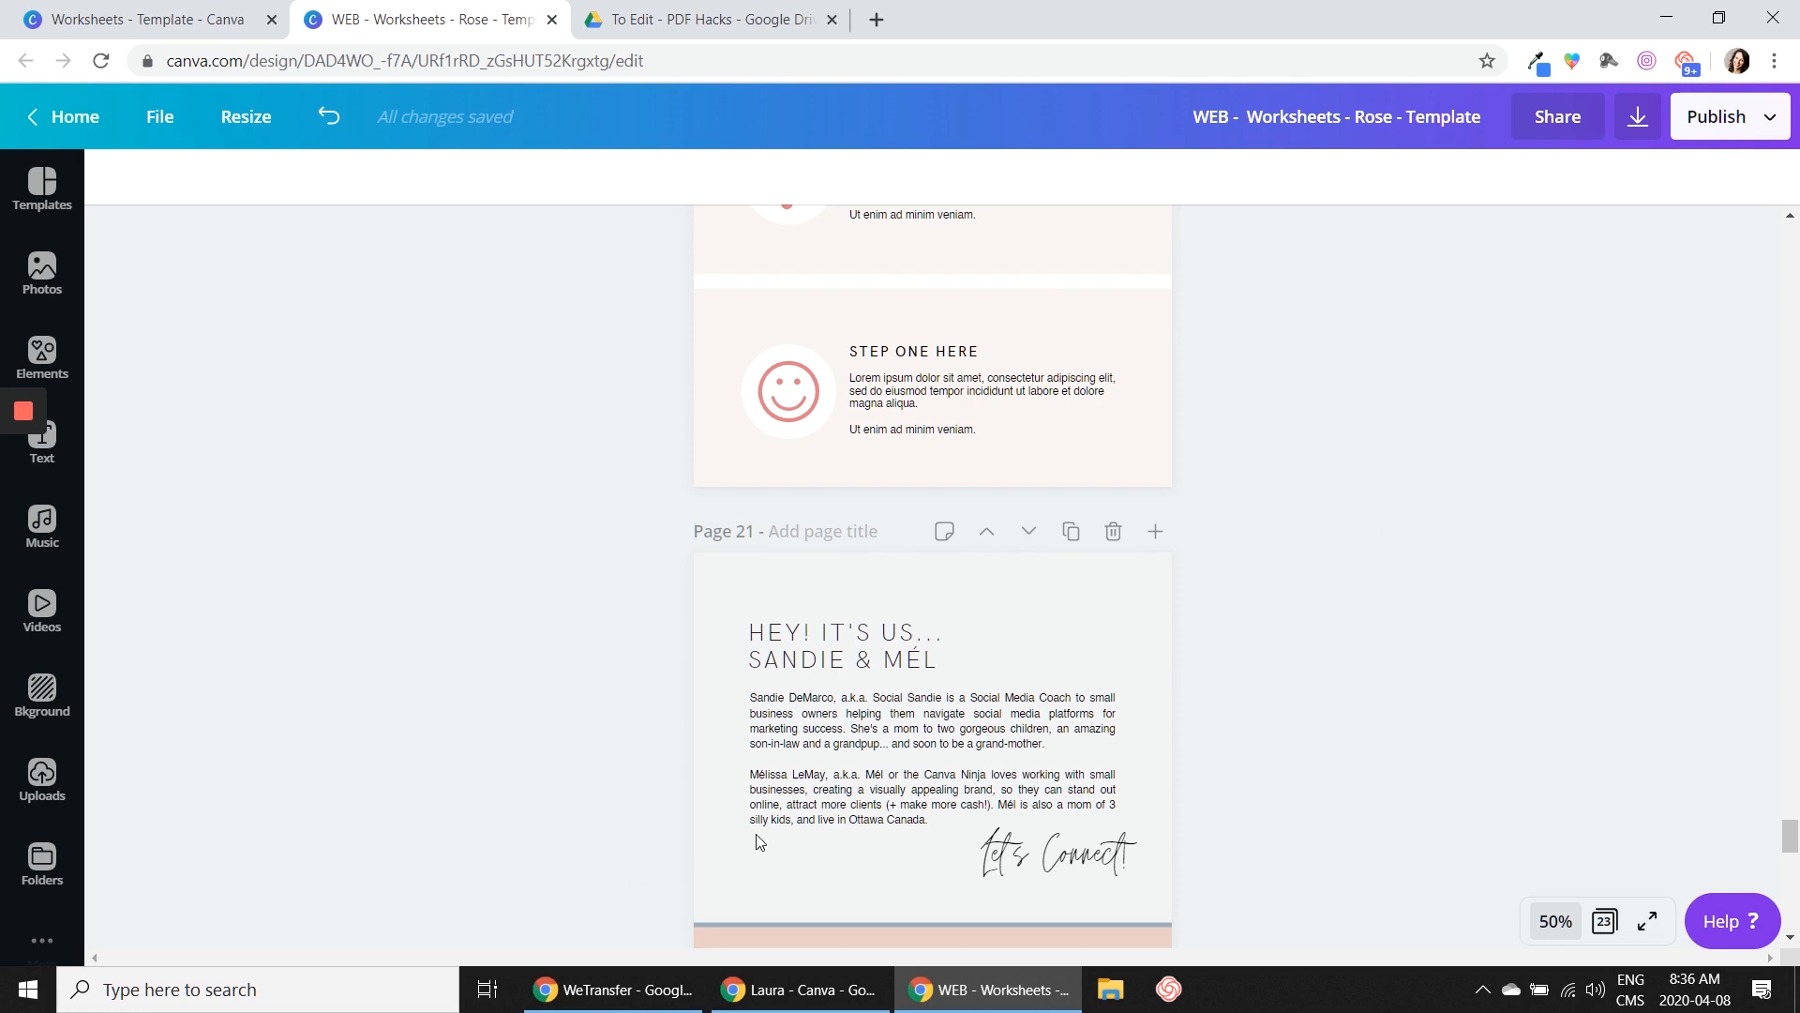
scroll(1219, 713, down, 3)
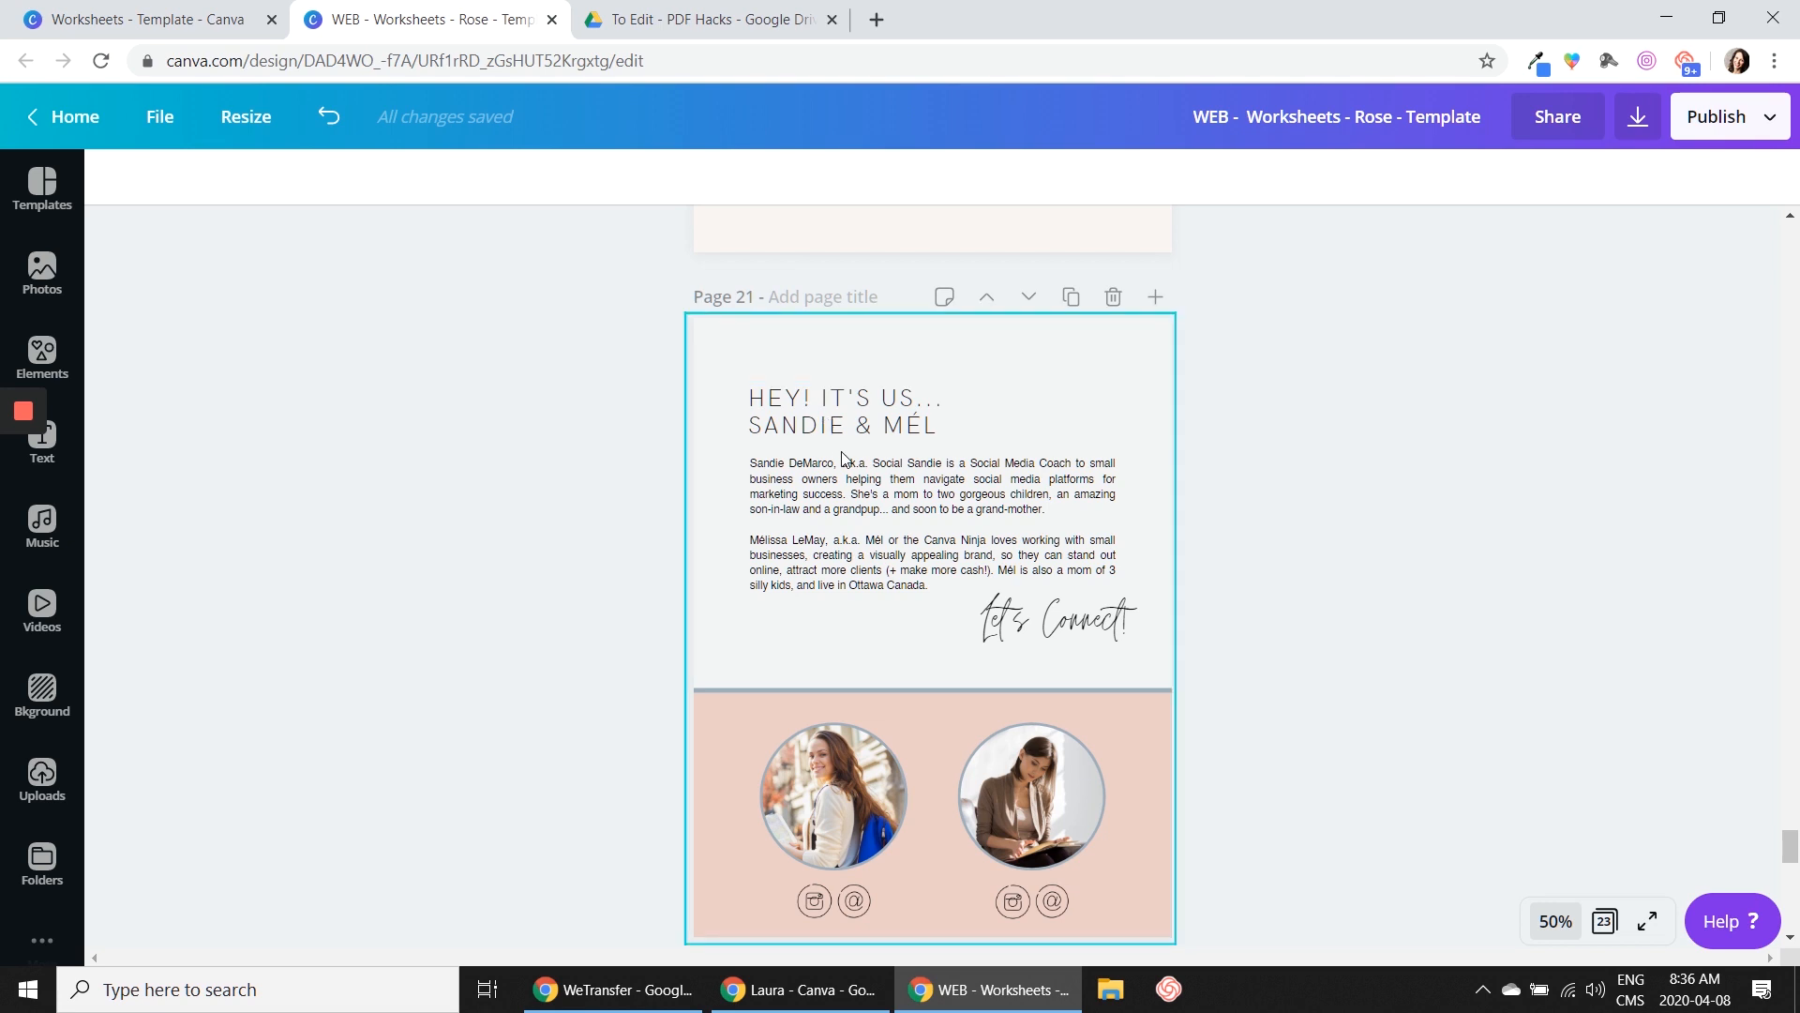
click(823, 406)
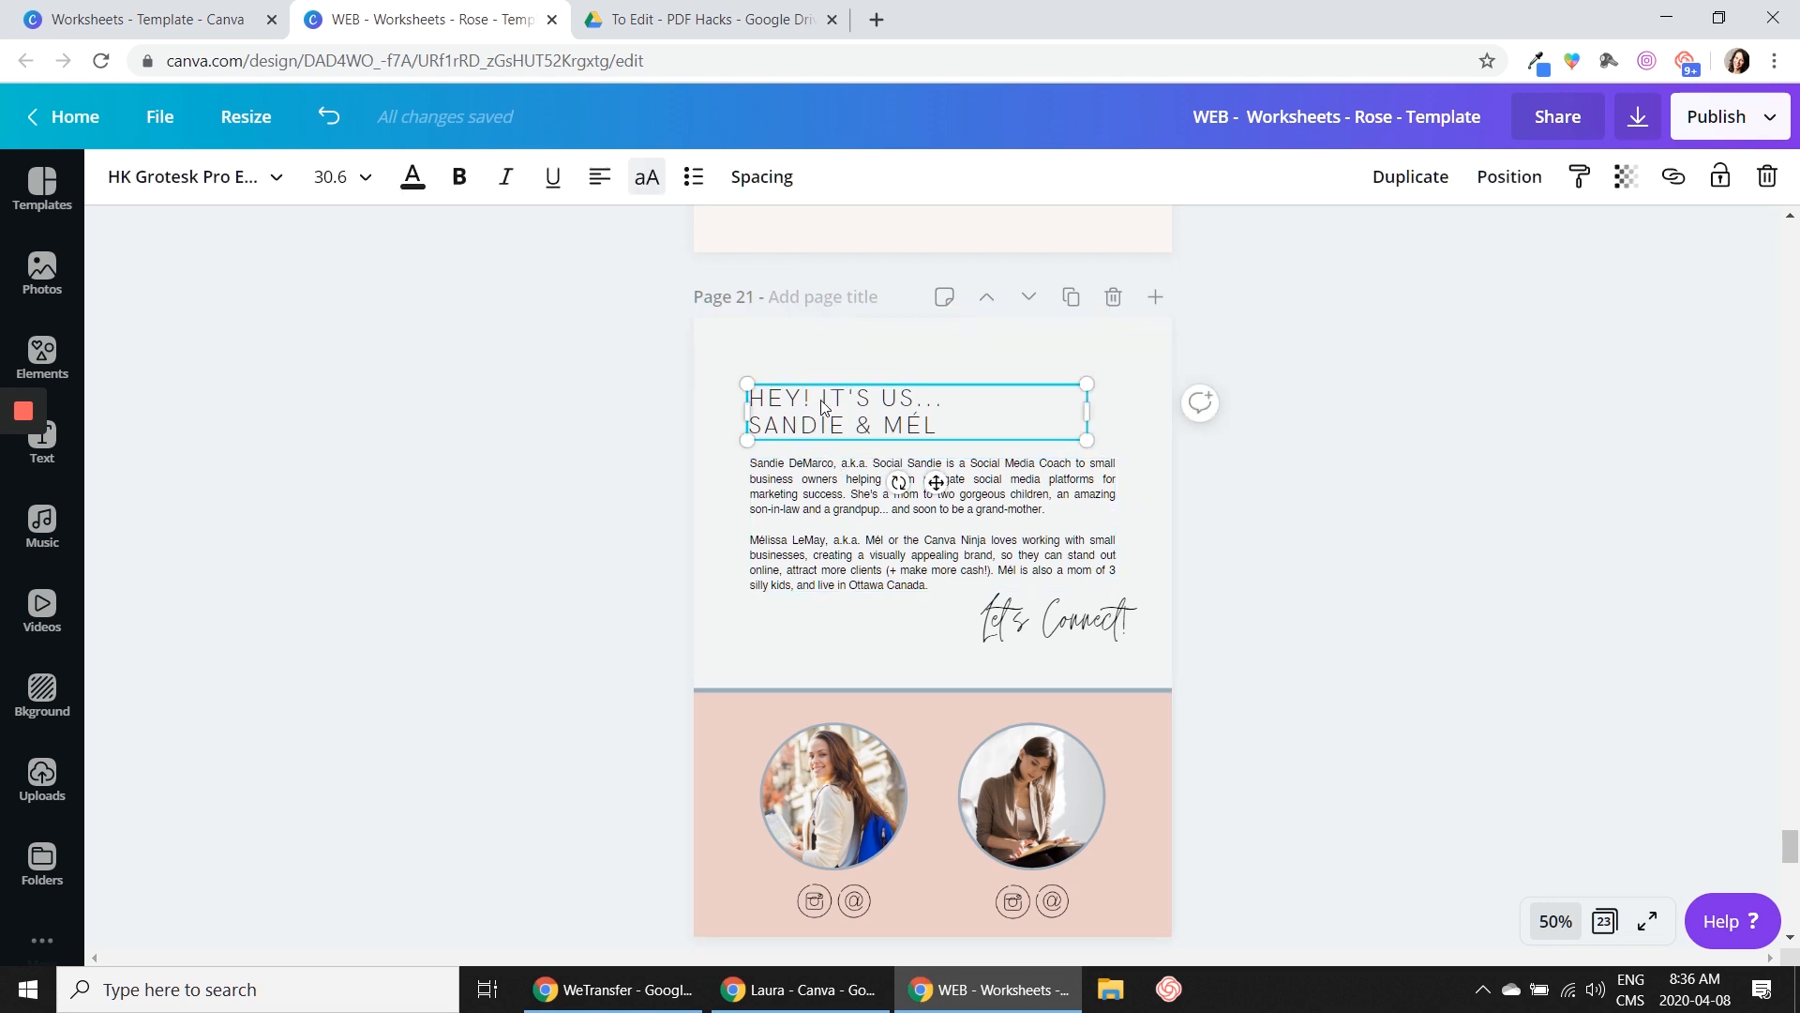
click(827, 486)
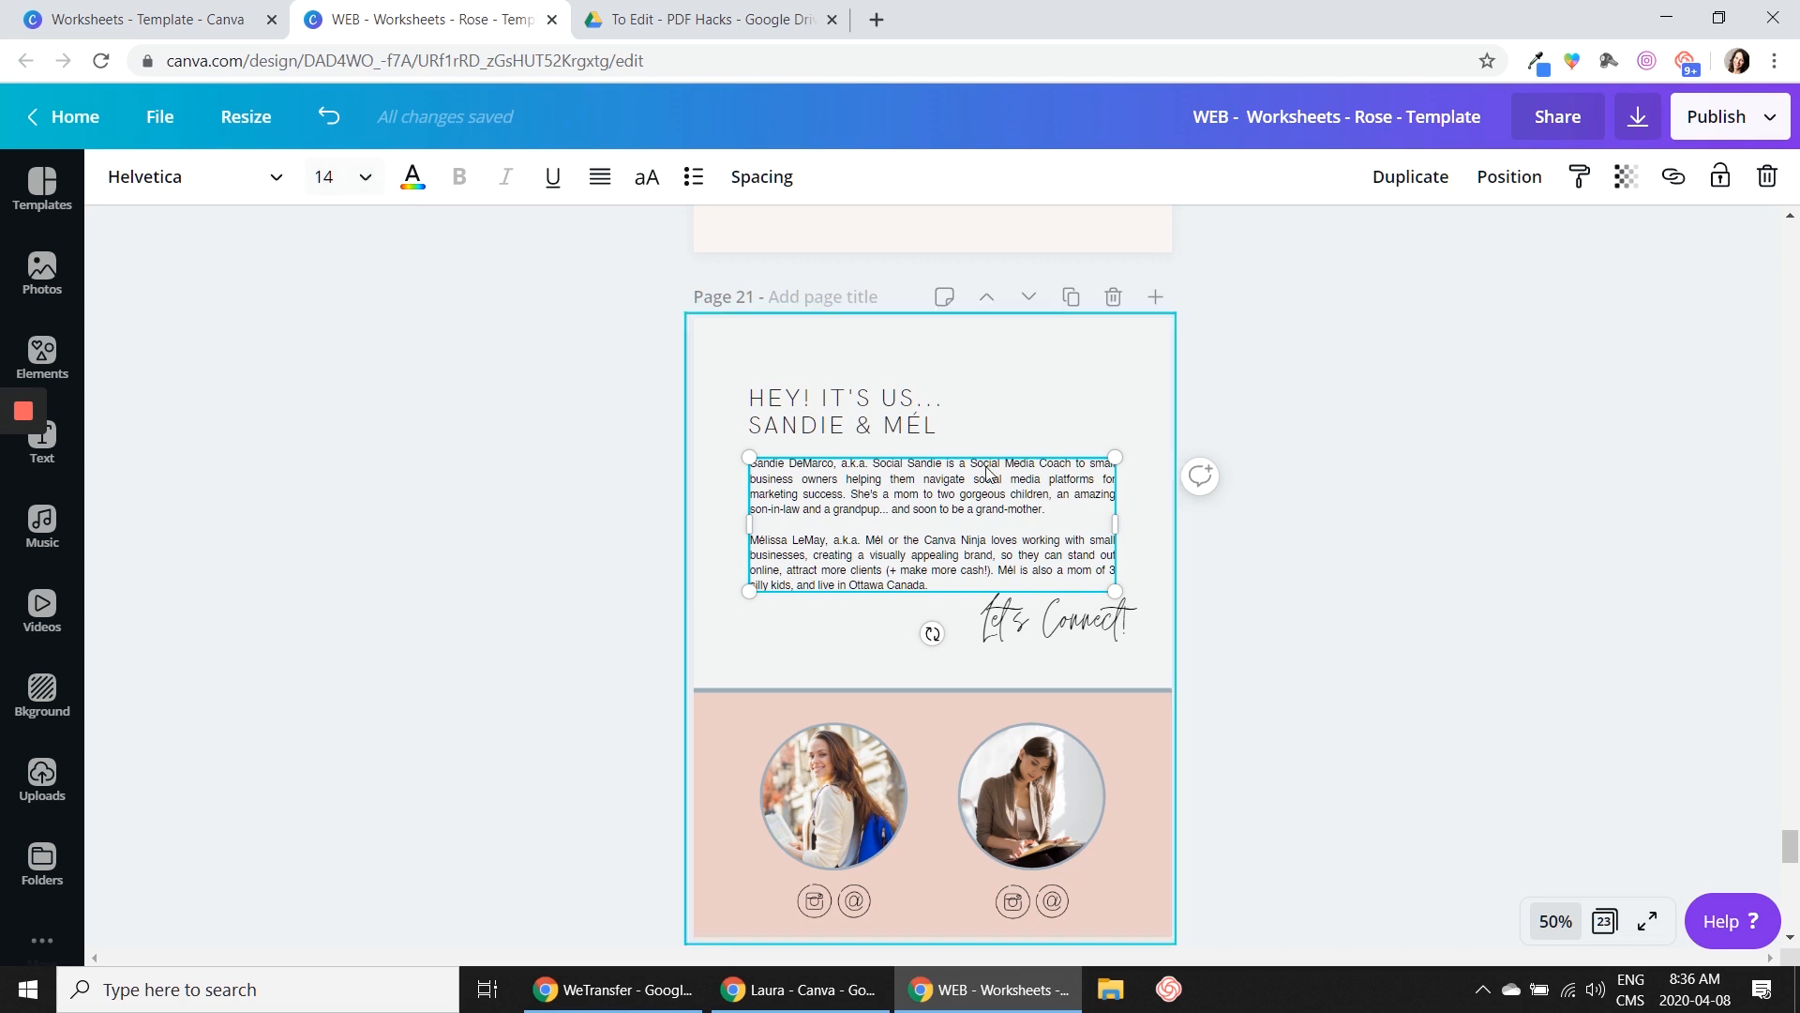
click(1264, 673)
click(772, 518)
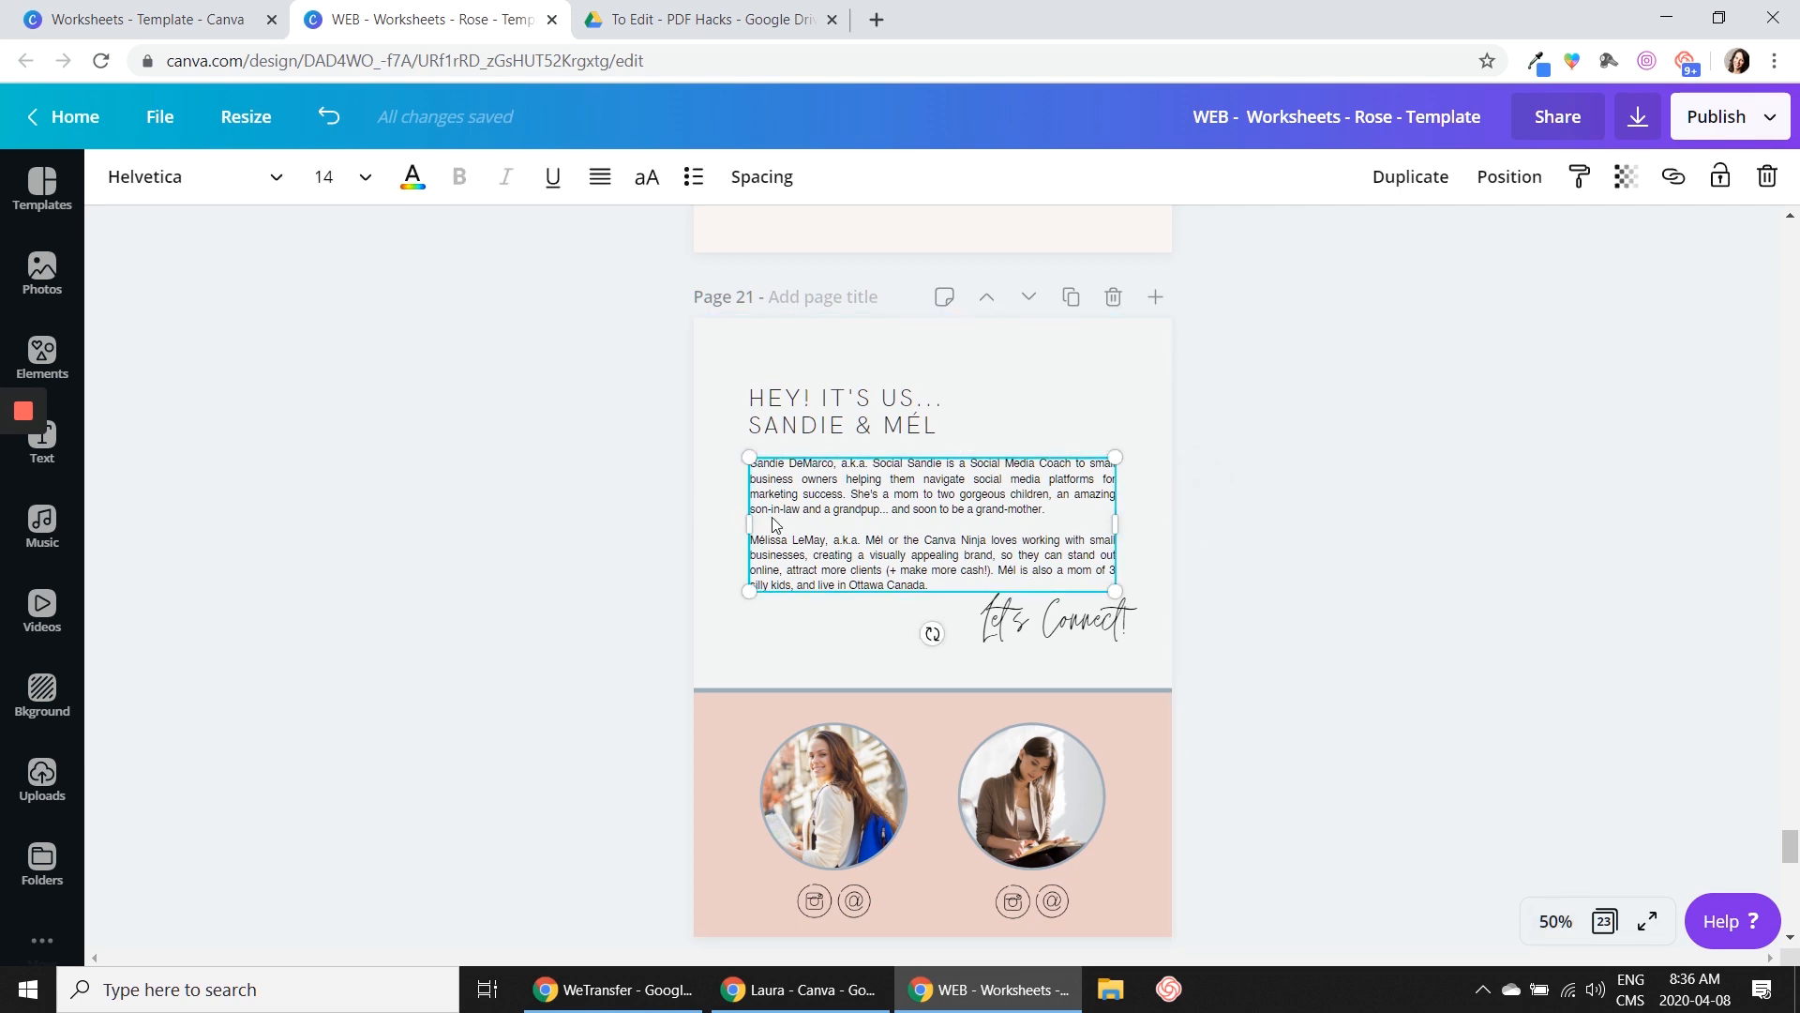
Examine the readability of the body text on pages 21 and 22 at 100% zoom
click(1564, 919)
click(1538, 554)
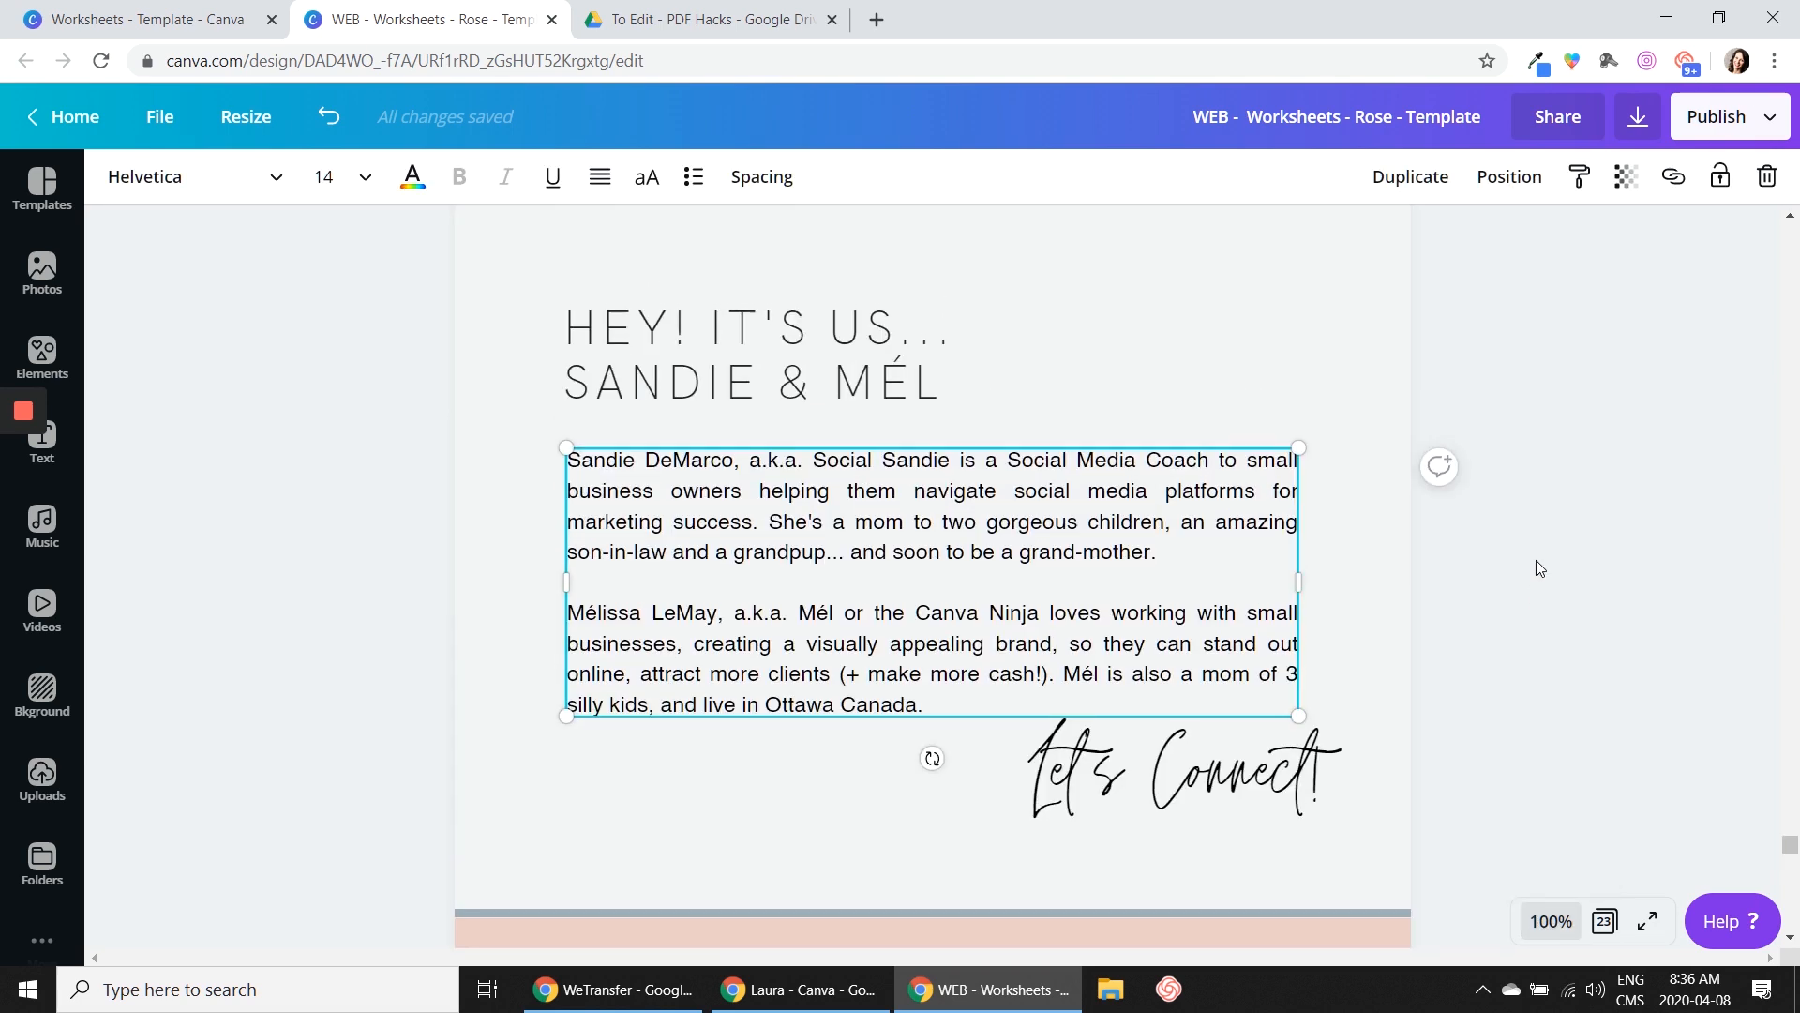
scroll(1536, 560, up, 1)
click(1536, 560)
scroll(1536, 561, down, 1)
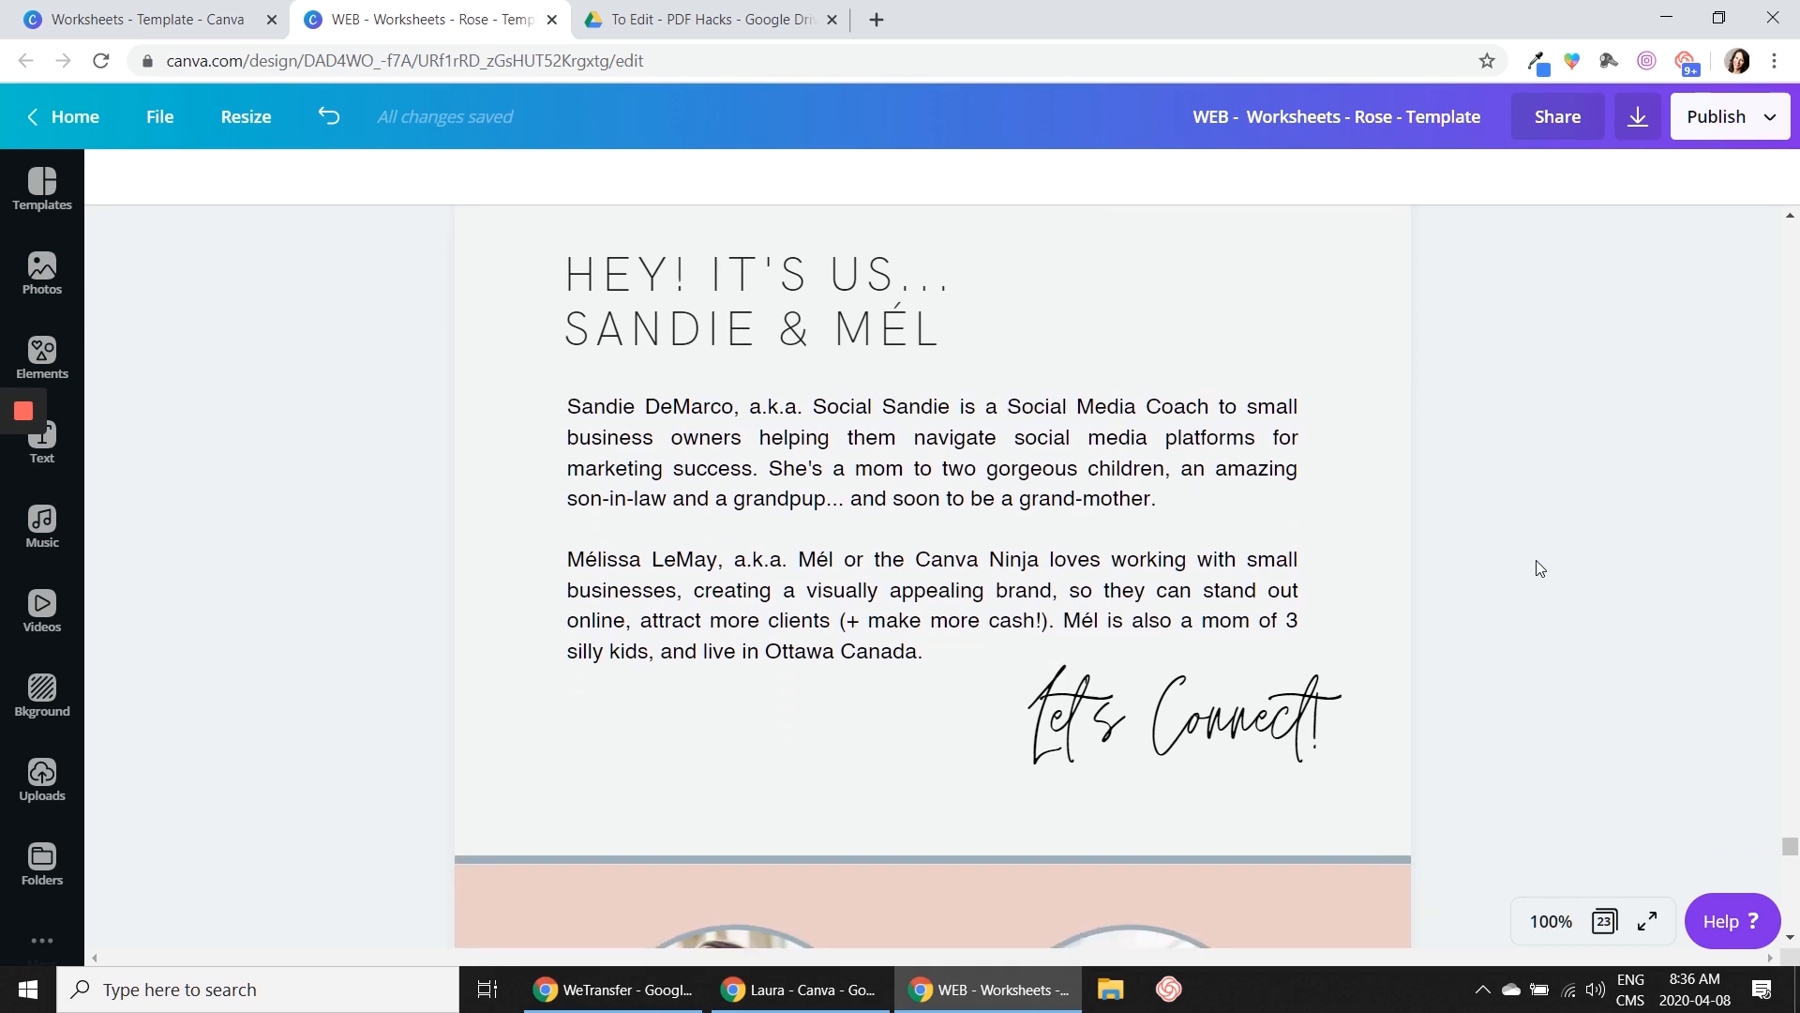
scroll(1536, 560, down, 11)
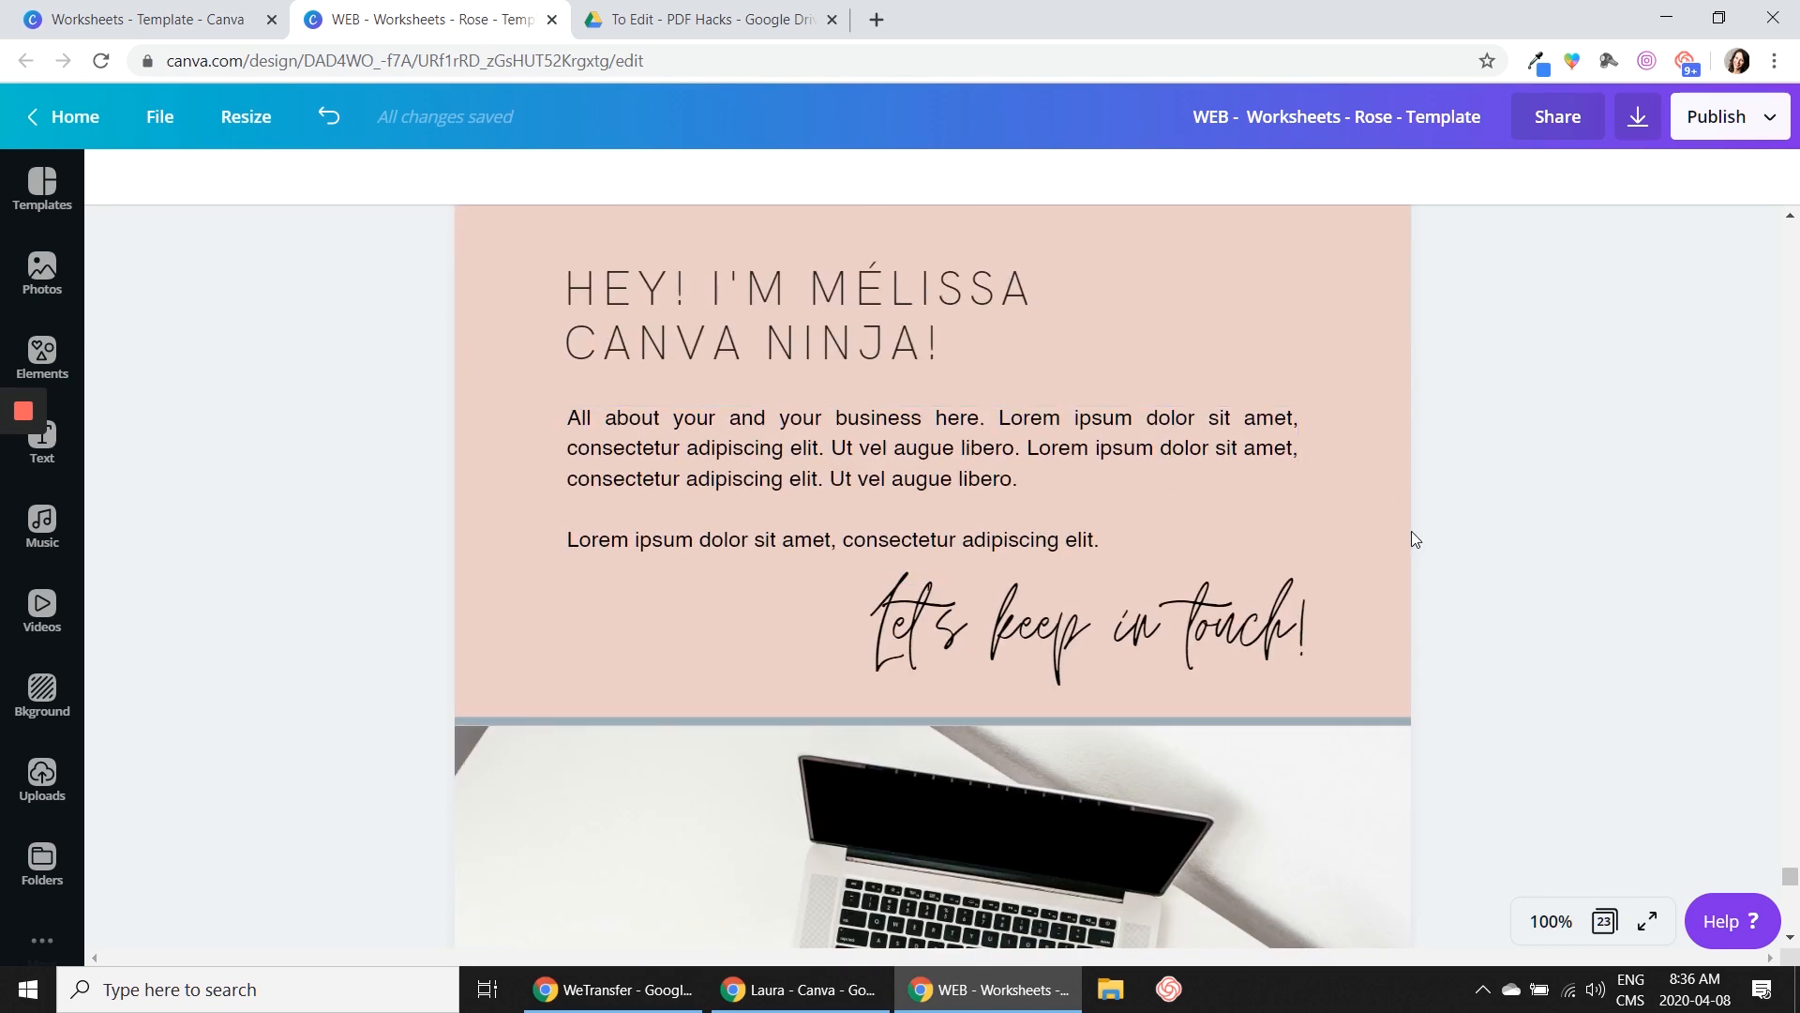
Check the font size of the "STEP ONE HERE" box's body text on page 16
scroll(1410, 531, down, 10)
scroll(1583, 588, up, 20)
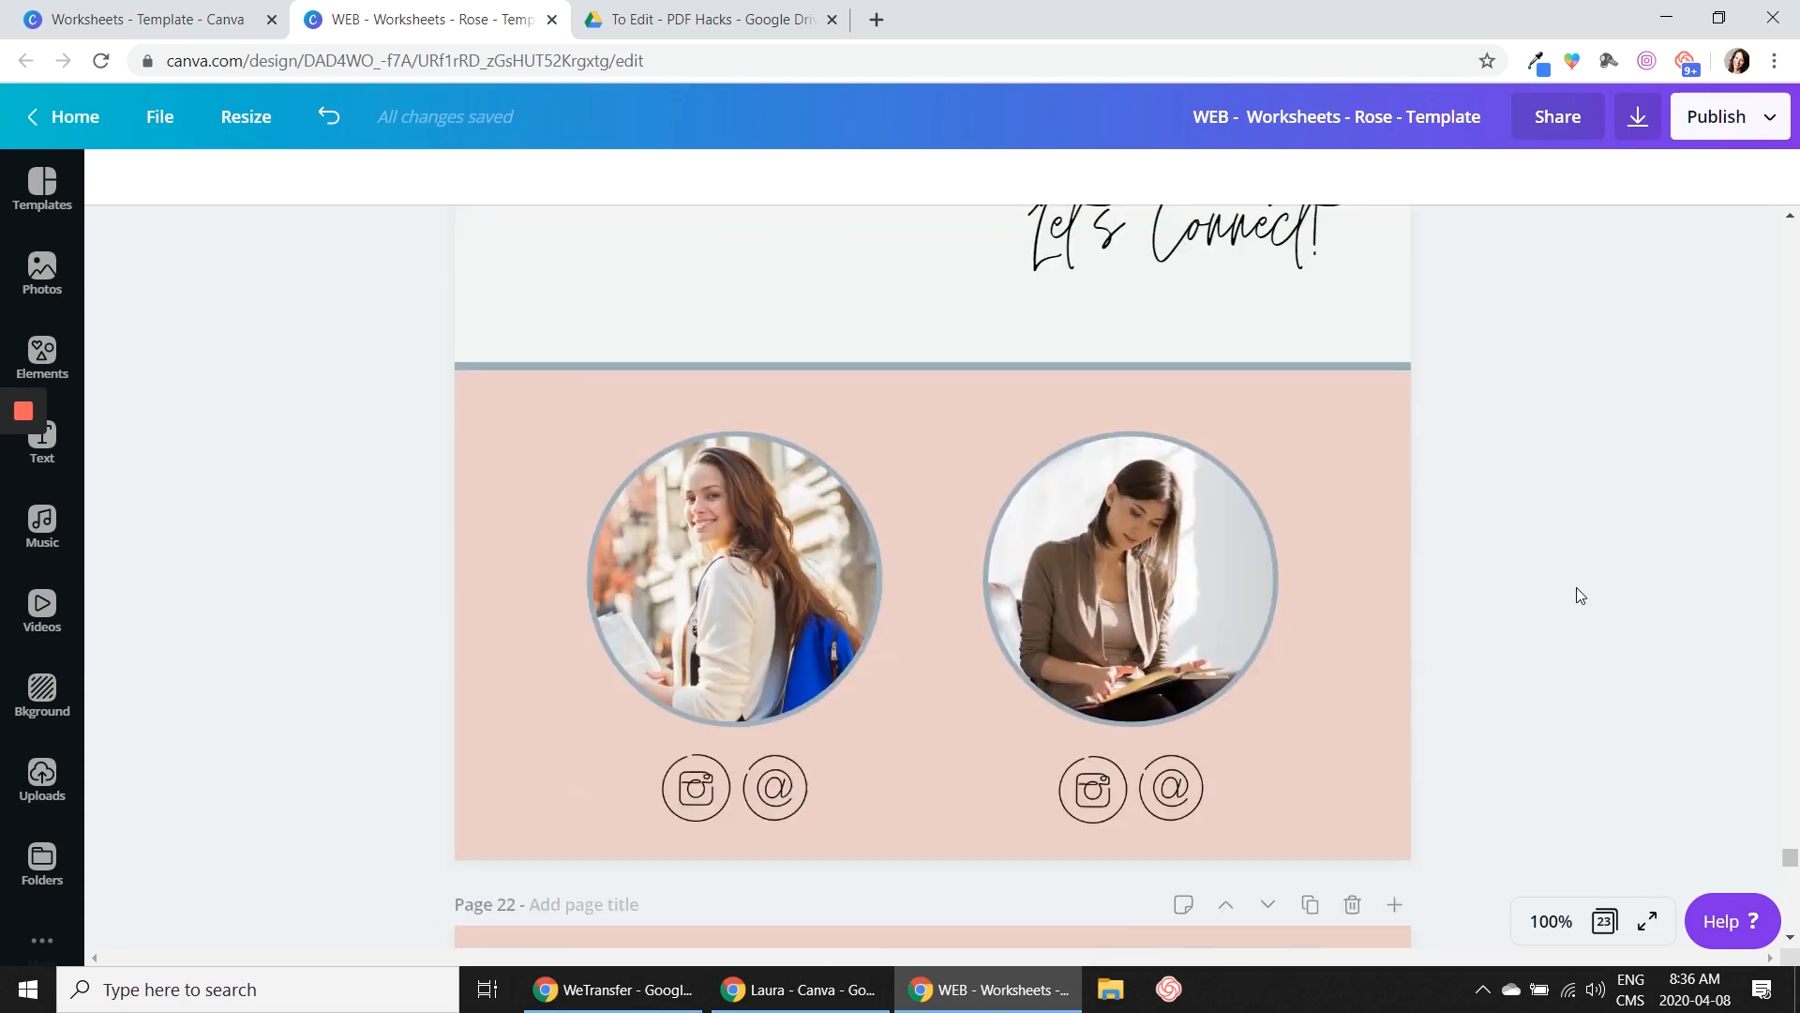
scroll(1581, 595, up, 15)
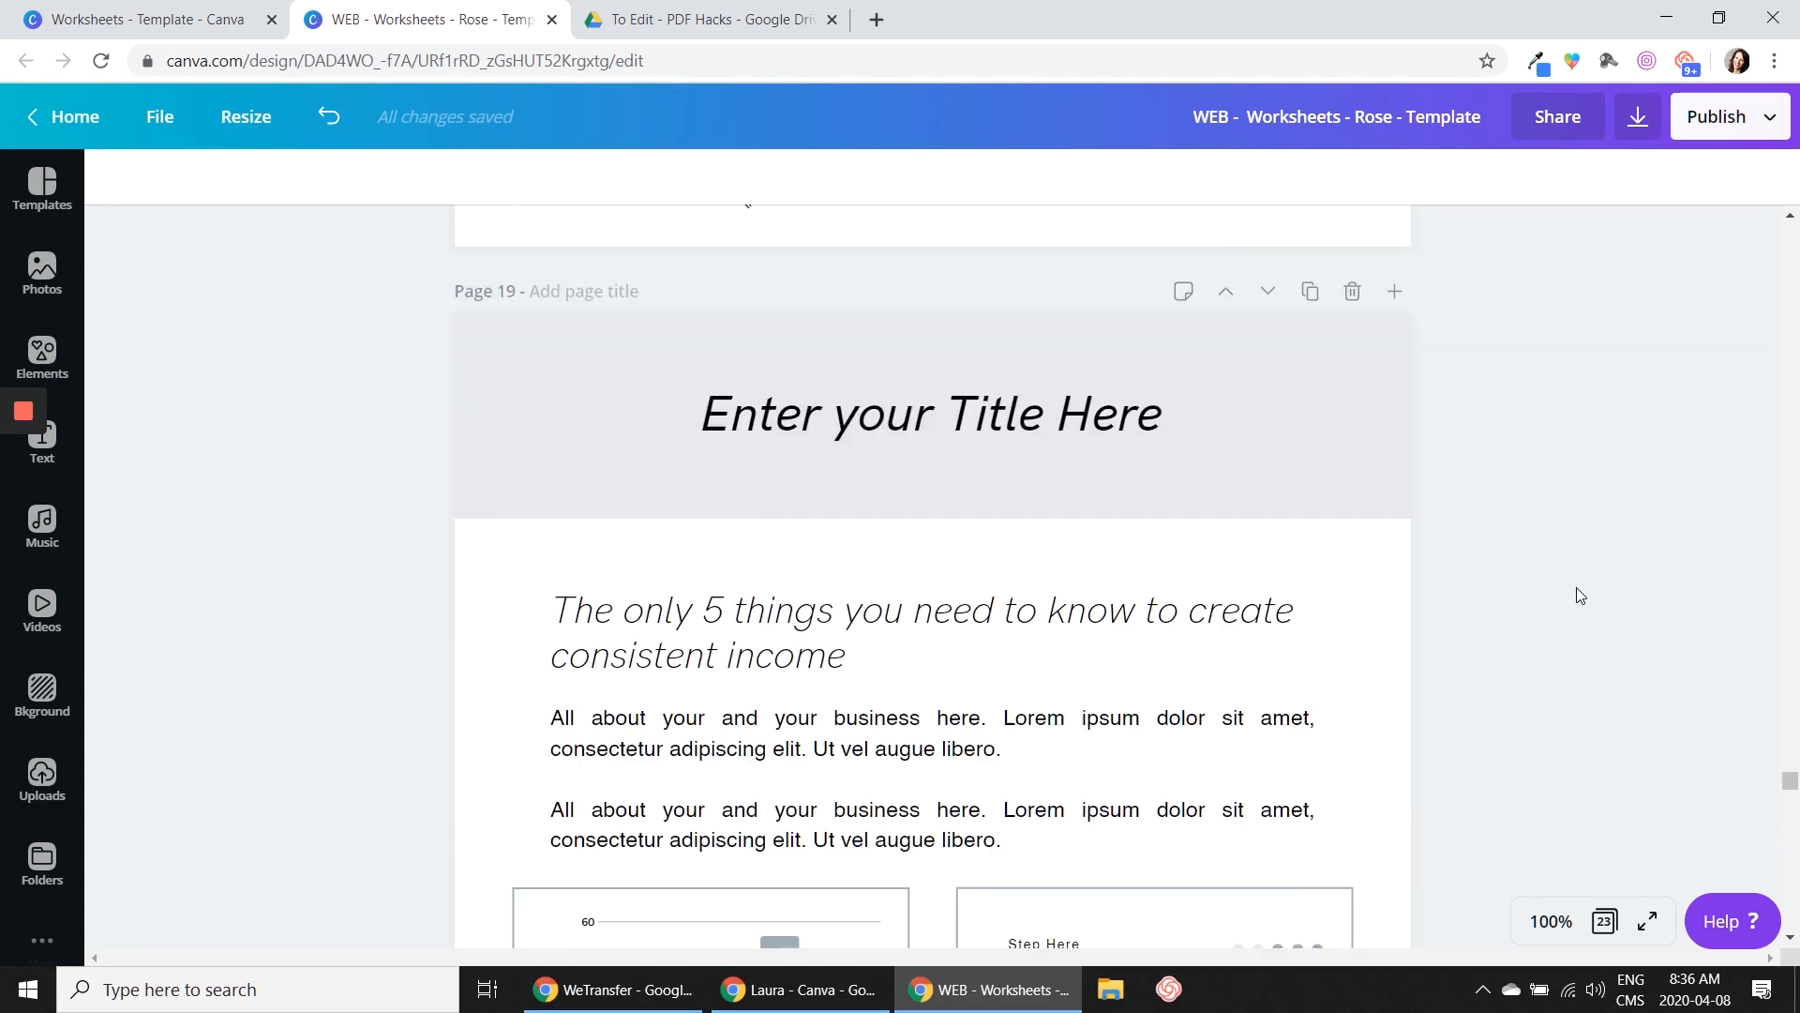
scroll(1578, 594, up, 10)
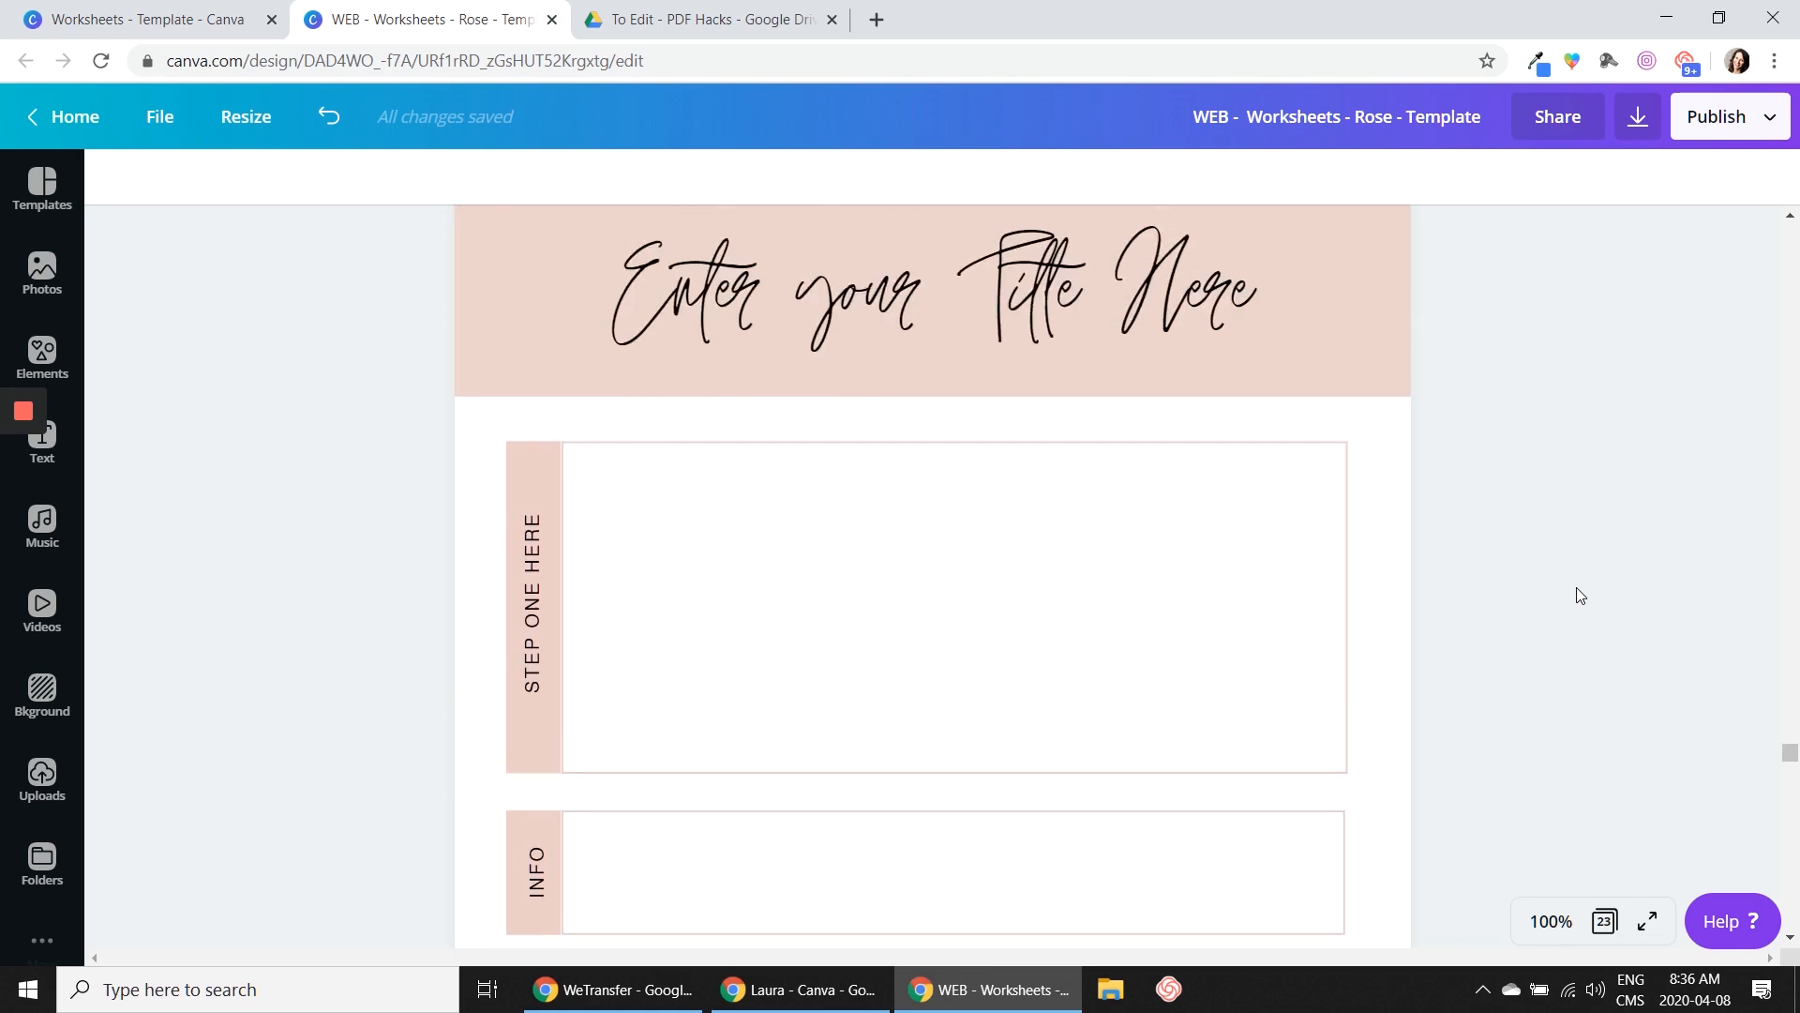
scroll(1578, 590, up, 12)
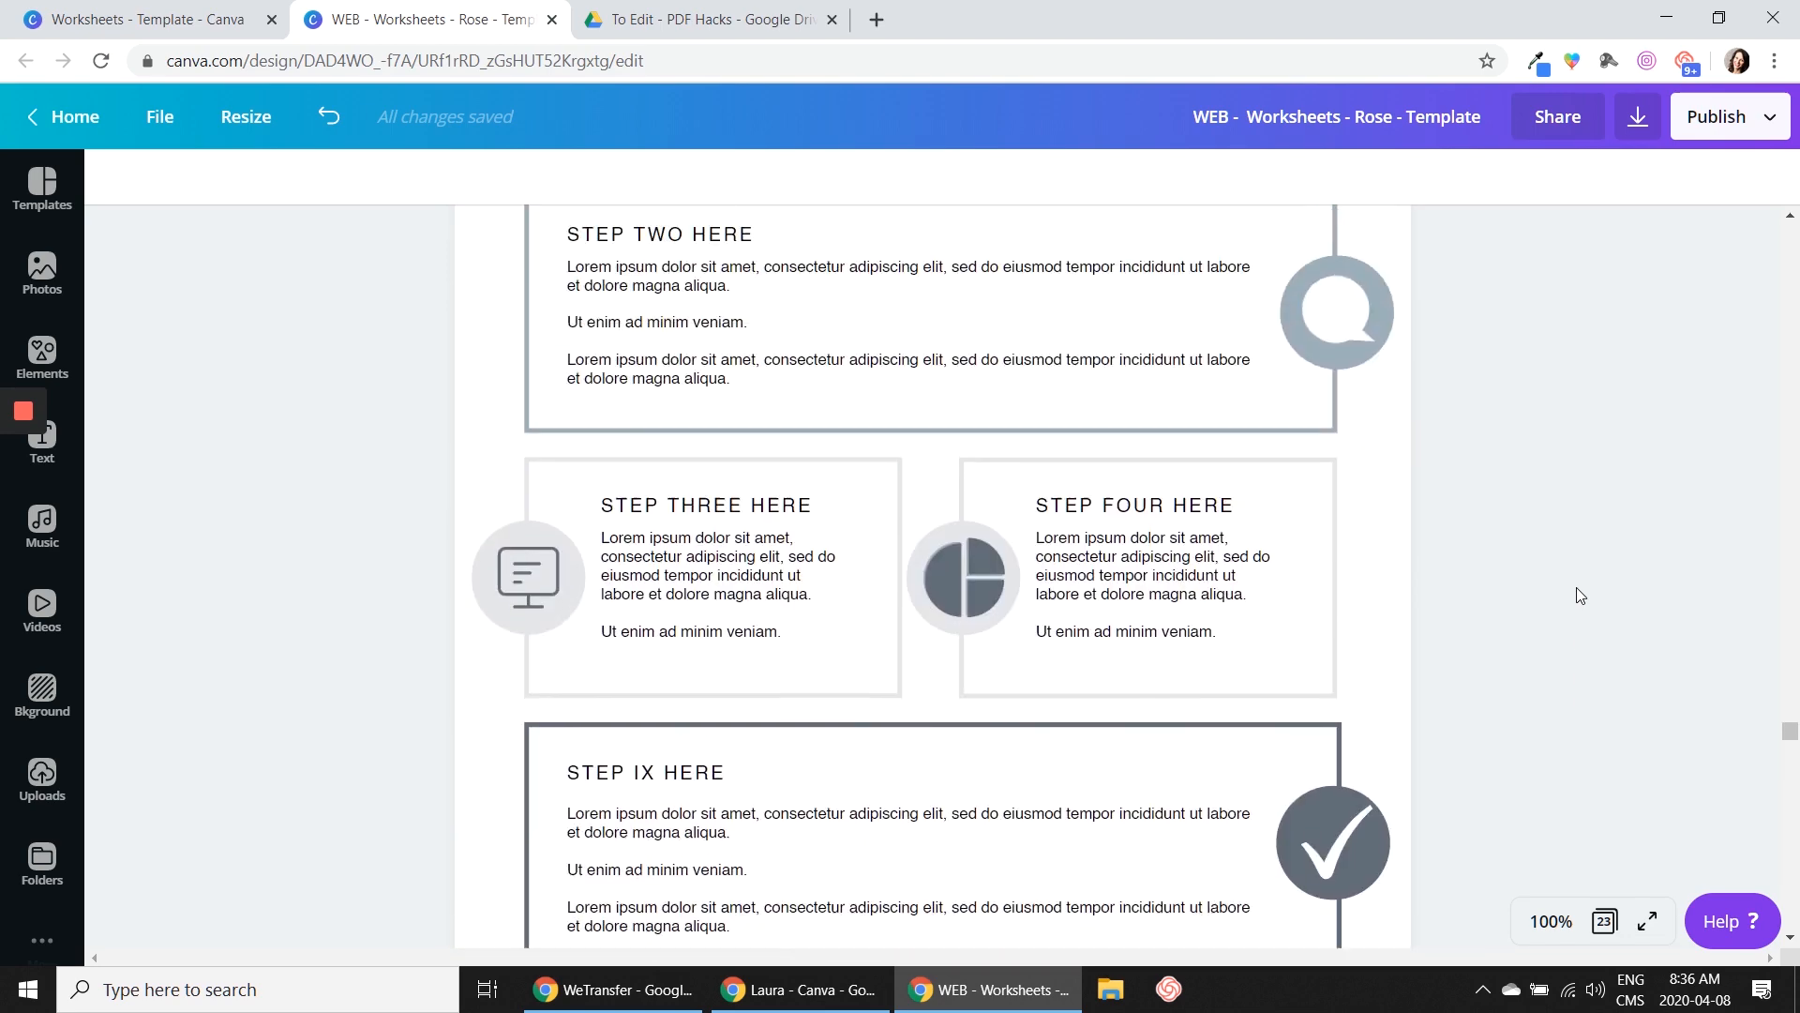
scroll(1576, 589, up, 10)
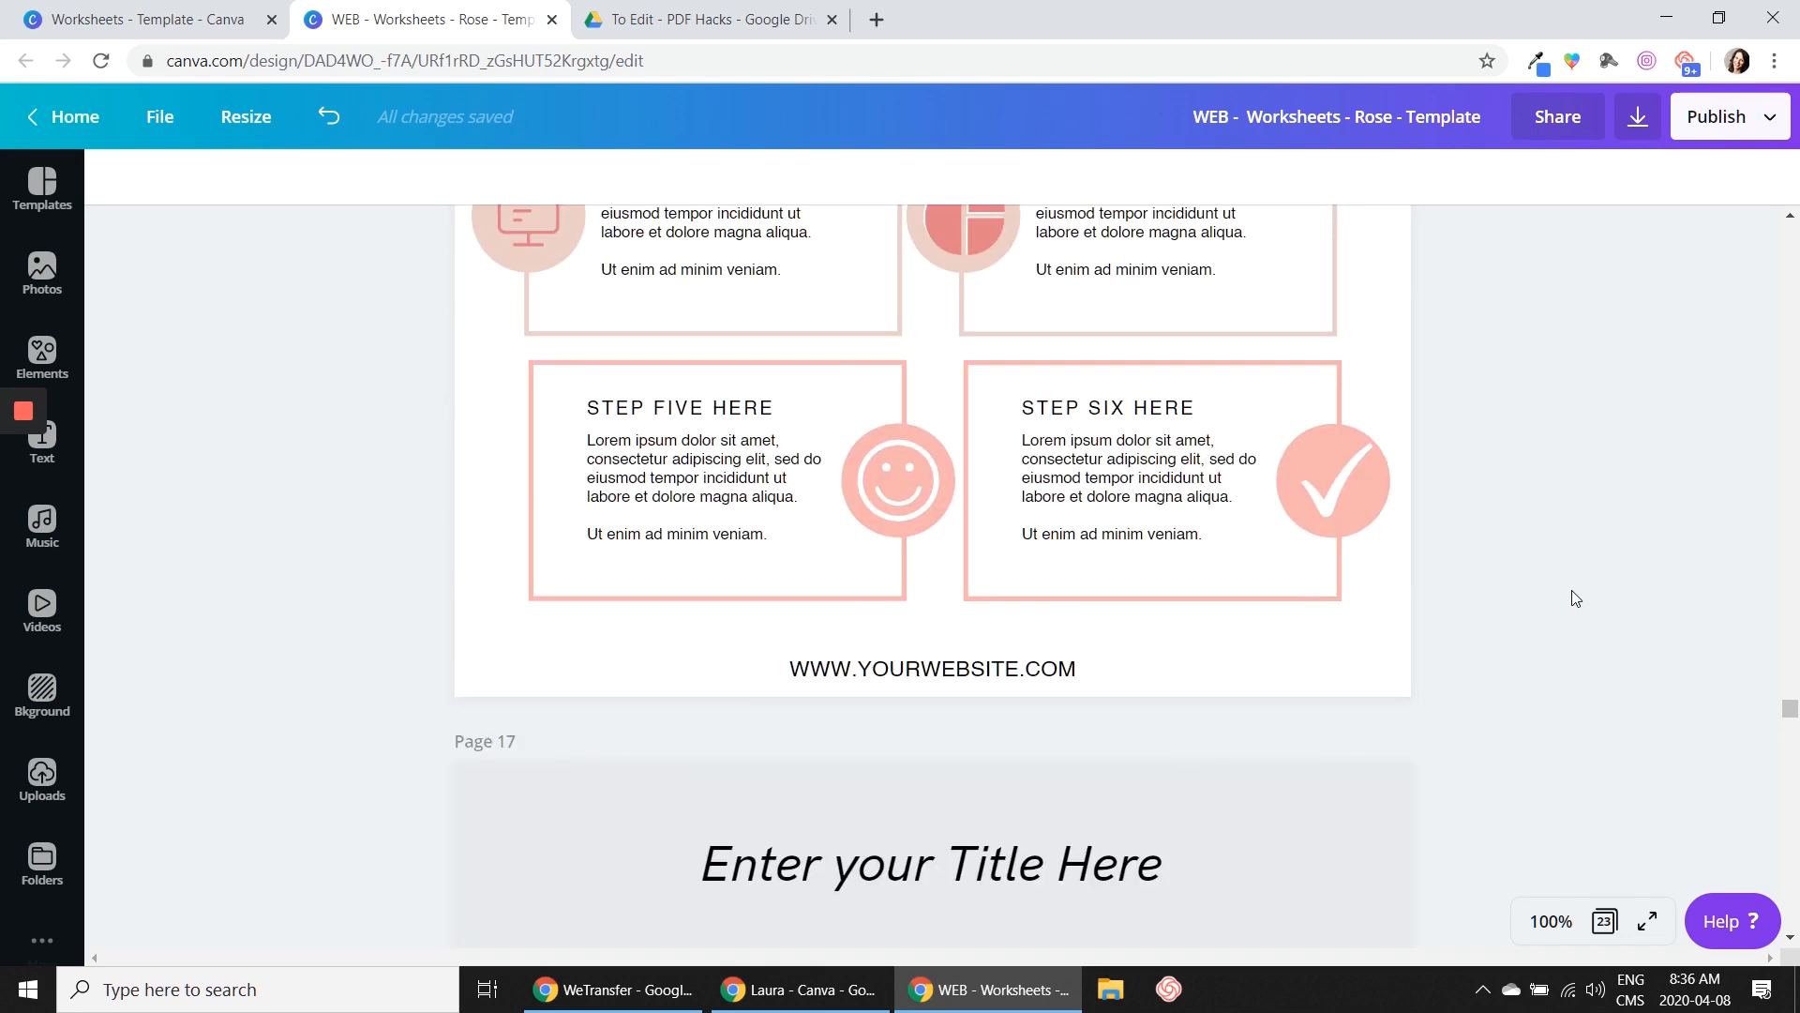
scroll(1572, 589, up, 3)
click(622, 392)
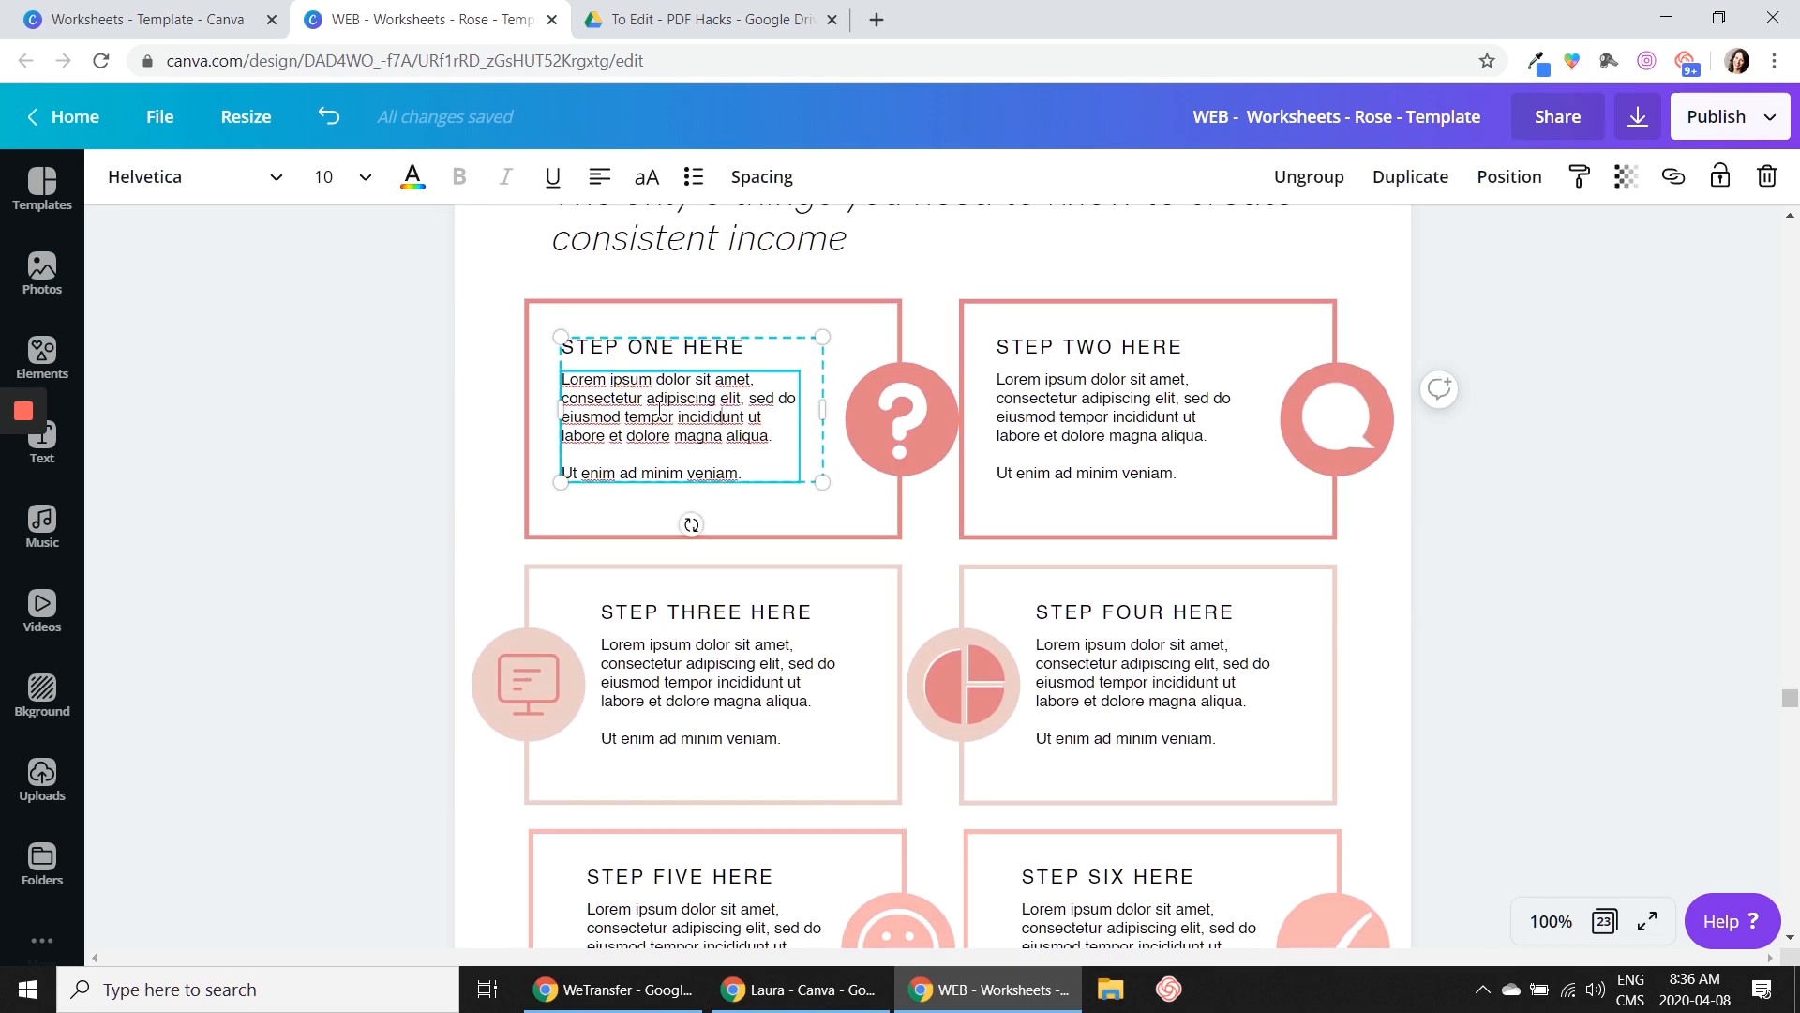
click(1455, 594)
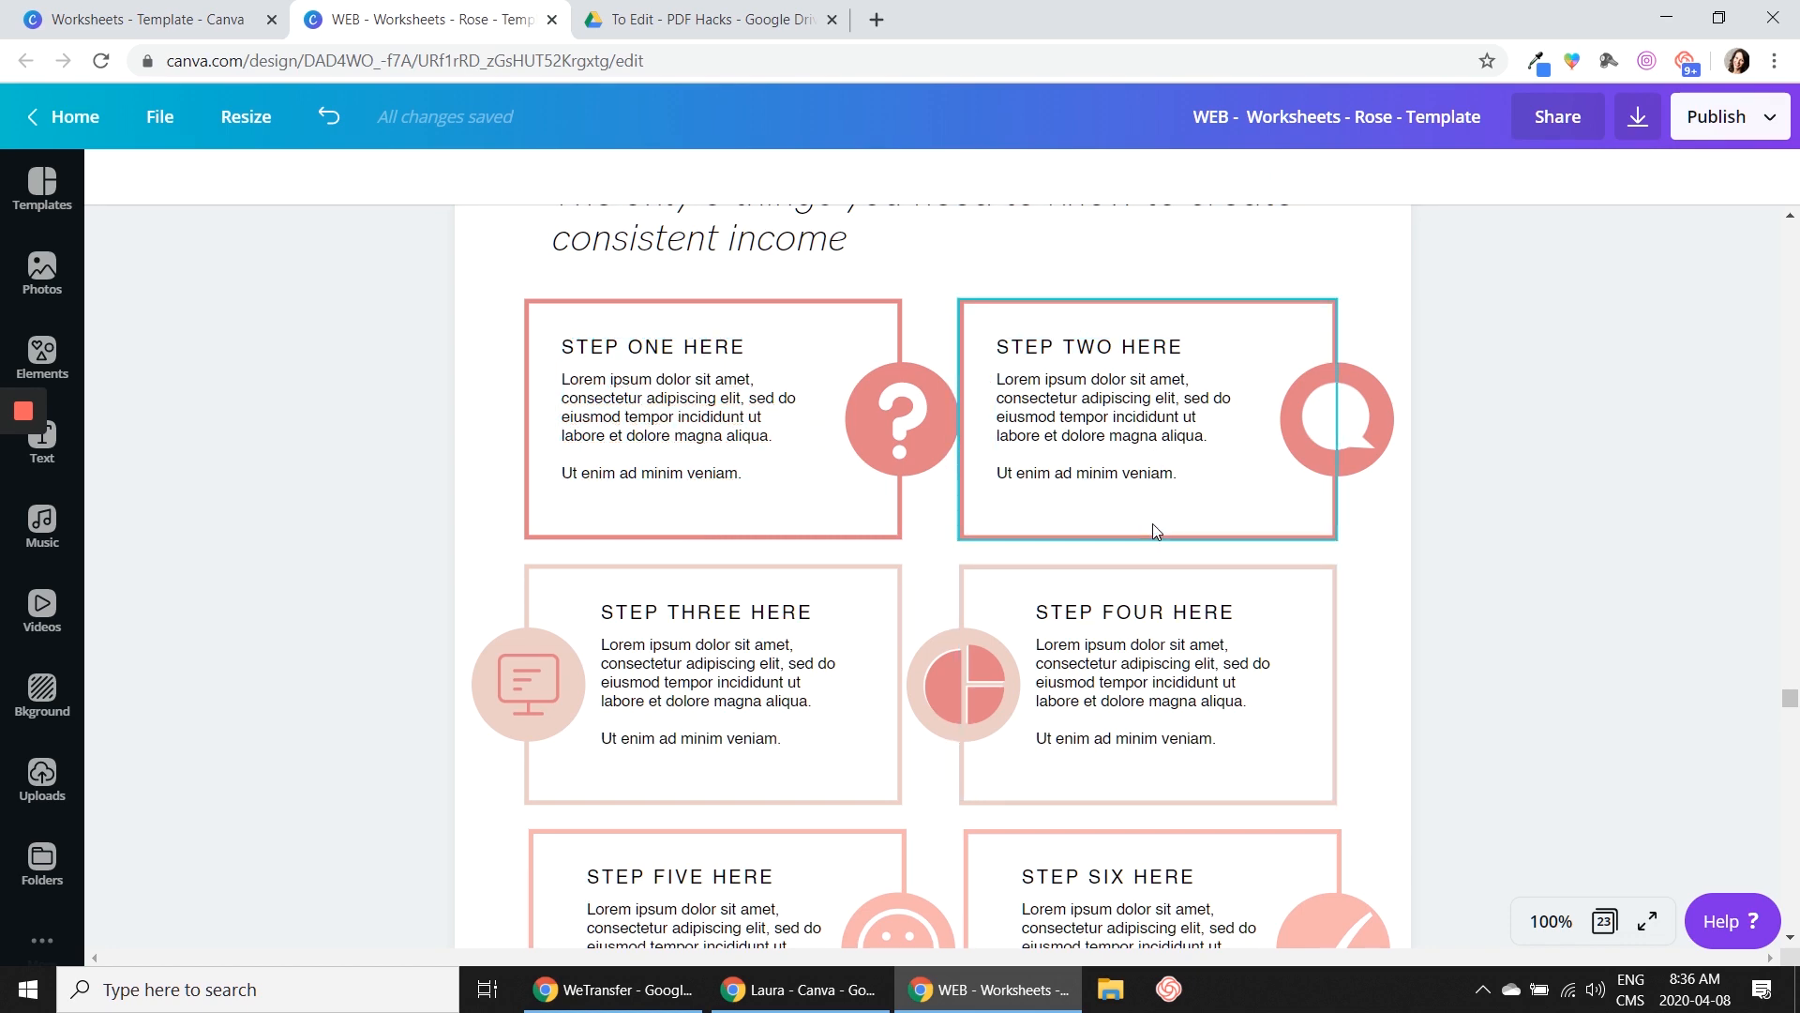
Check the font size of the first checklist item's text on page 15
scroll(1153, 530, up, 10)
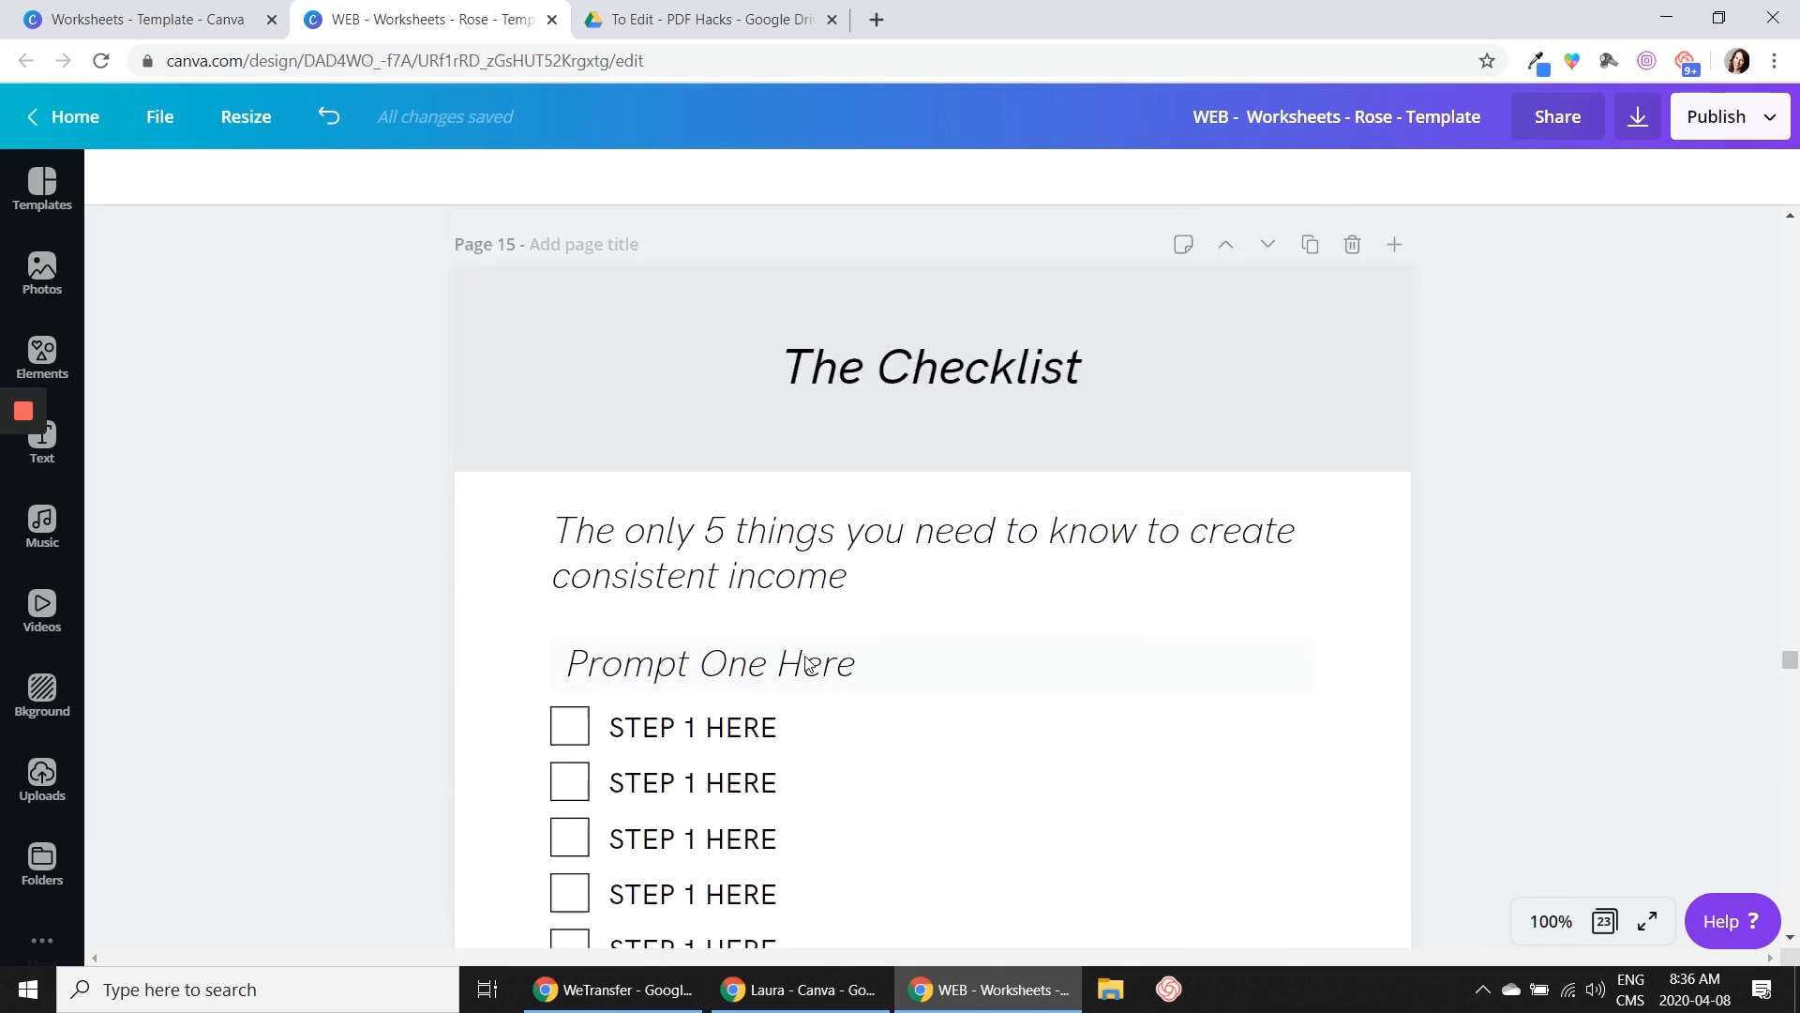
click(741, 729)
scroll(904, 740, down, 3)
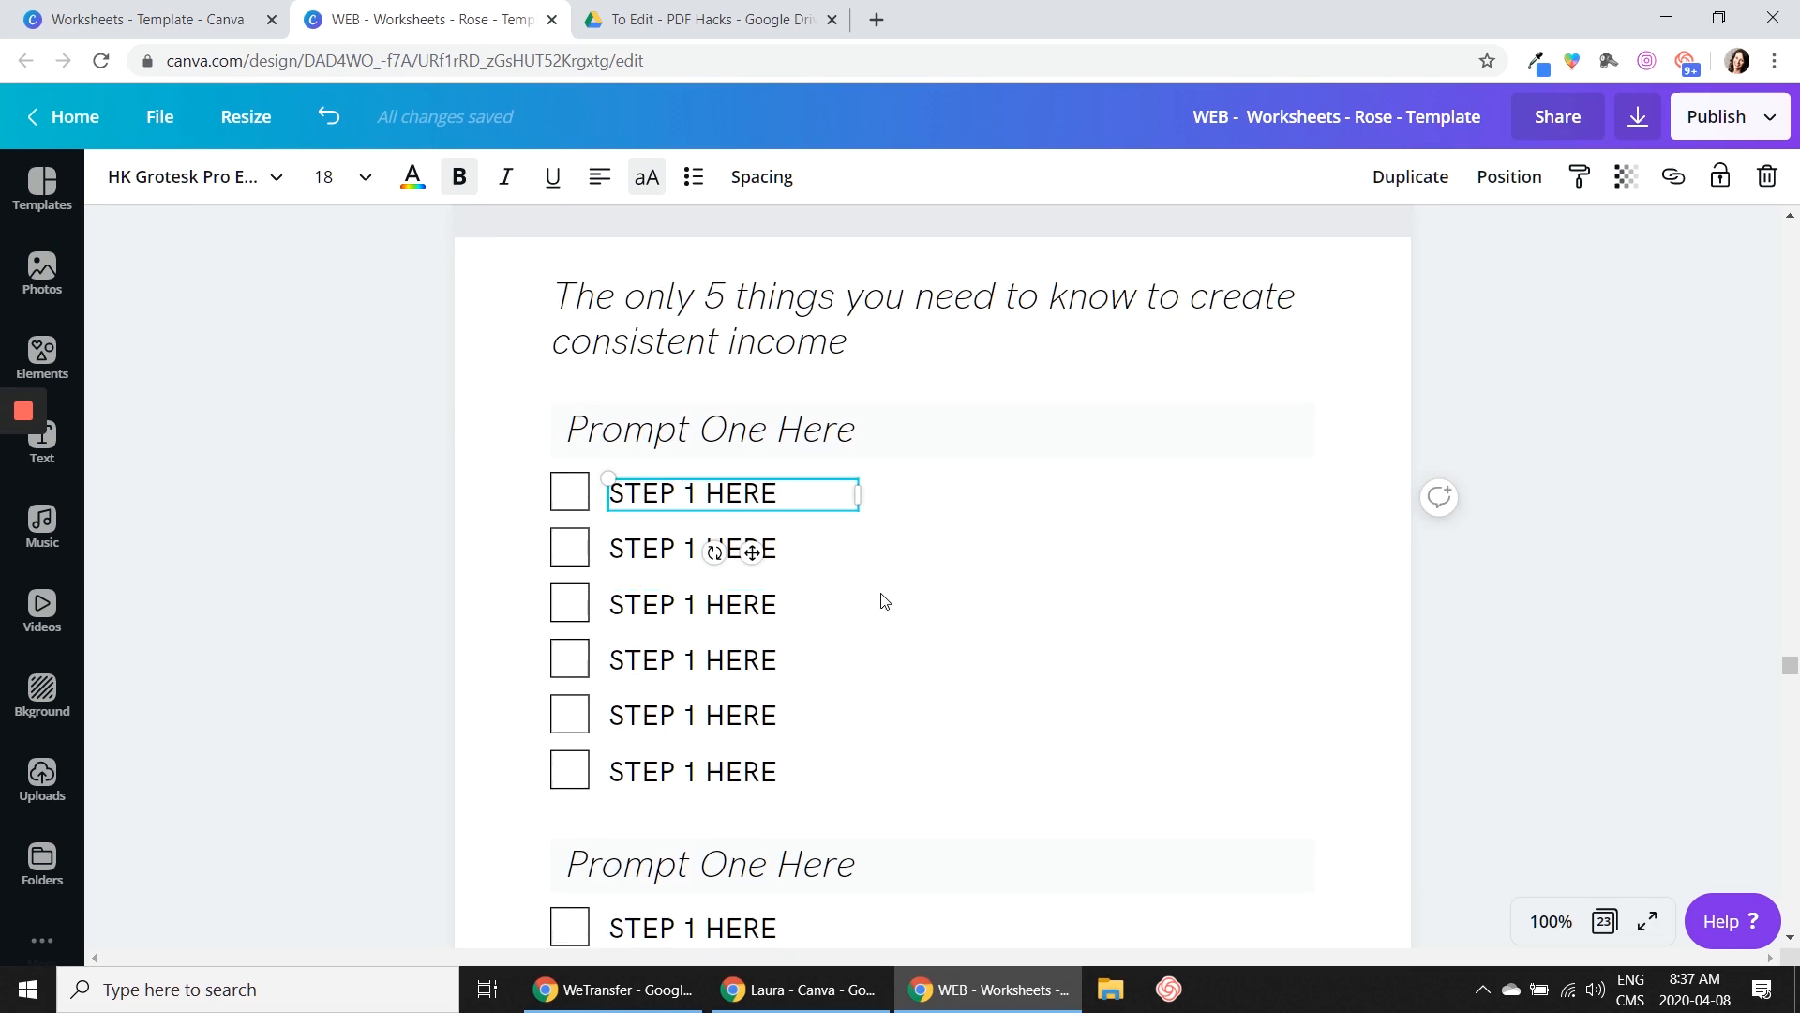
Check the font size of the body text column on page 13, "RoadMap to Success"
scroll(886, 601, up, 20)
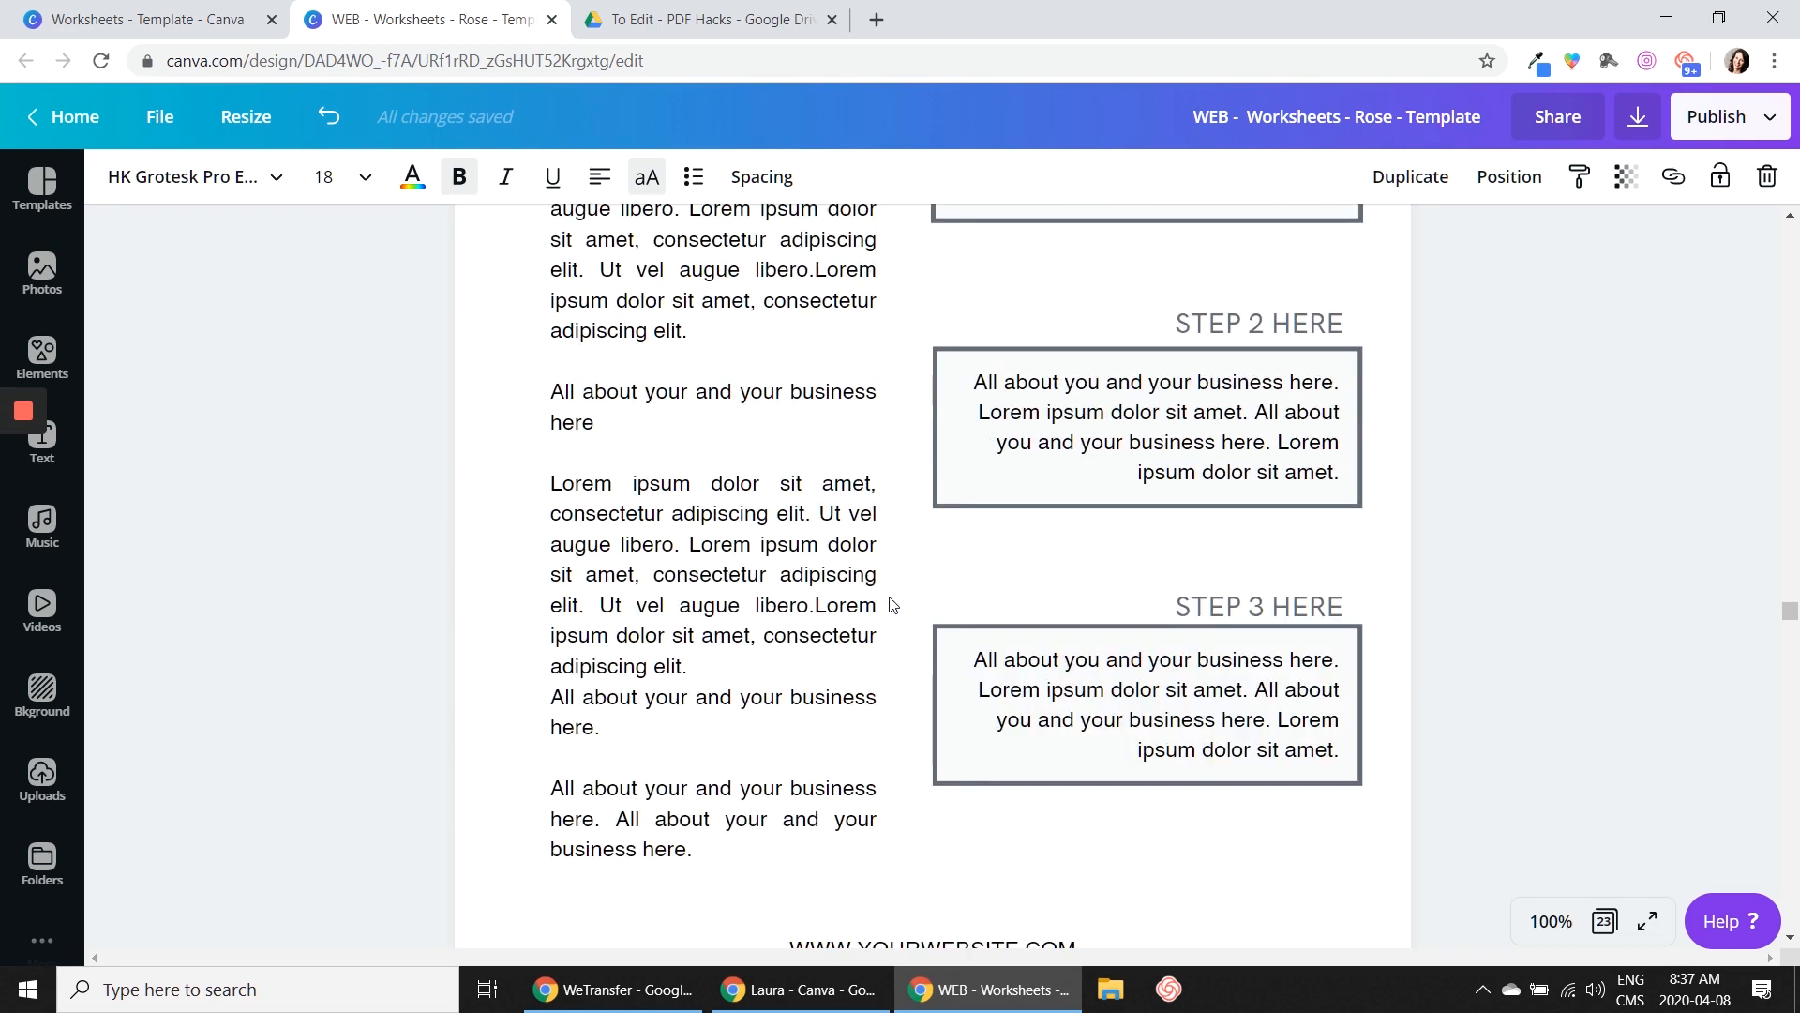
scroll(891, 605, up, 2)
click(710, 441)
scroll(758, 467, up, 3)
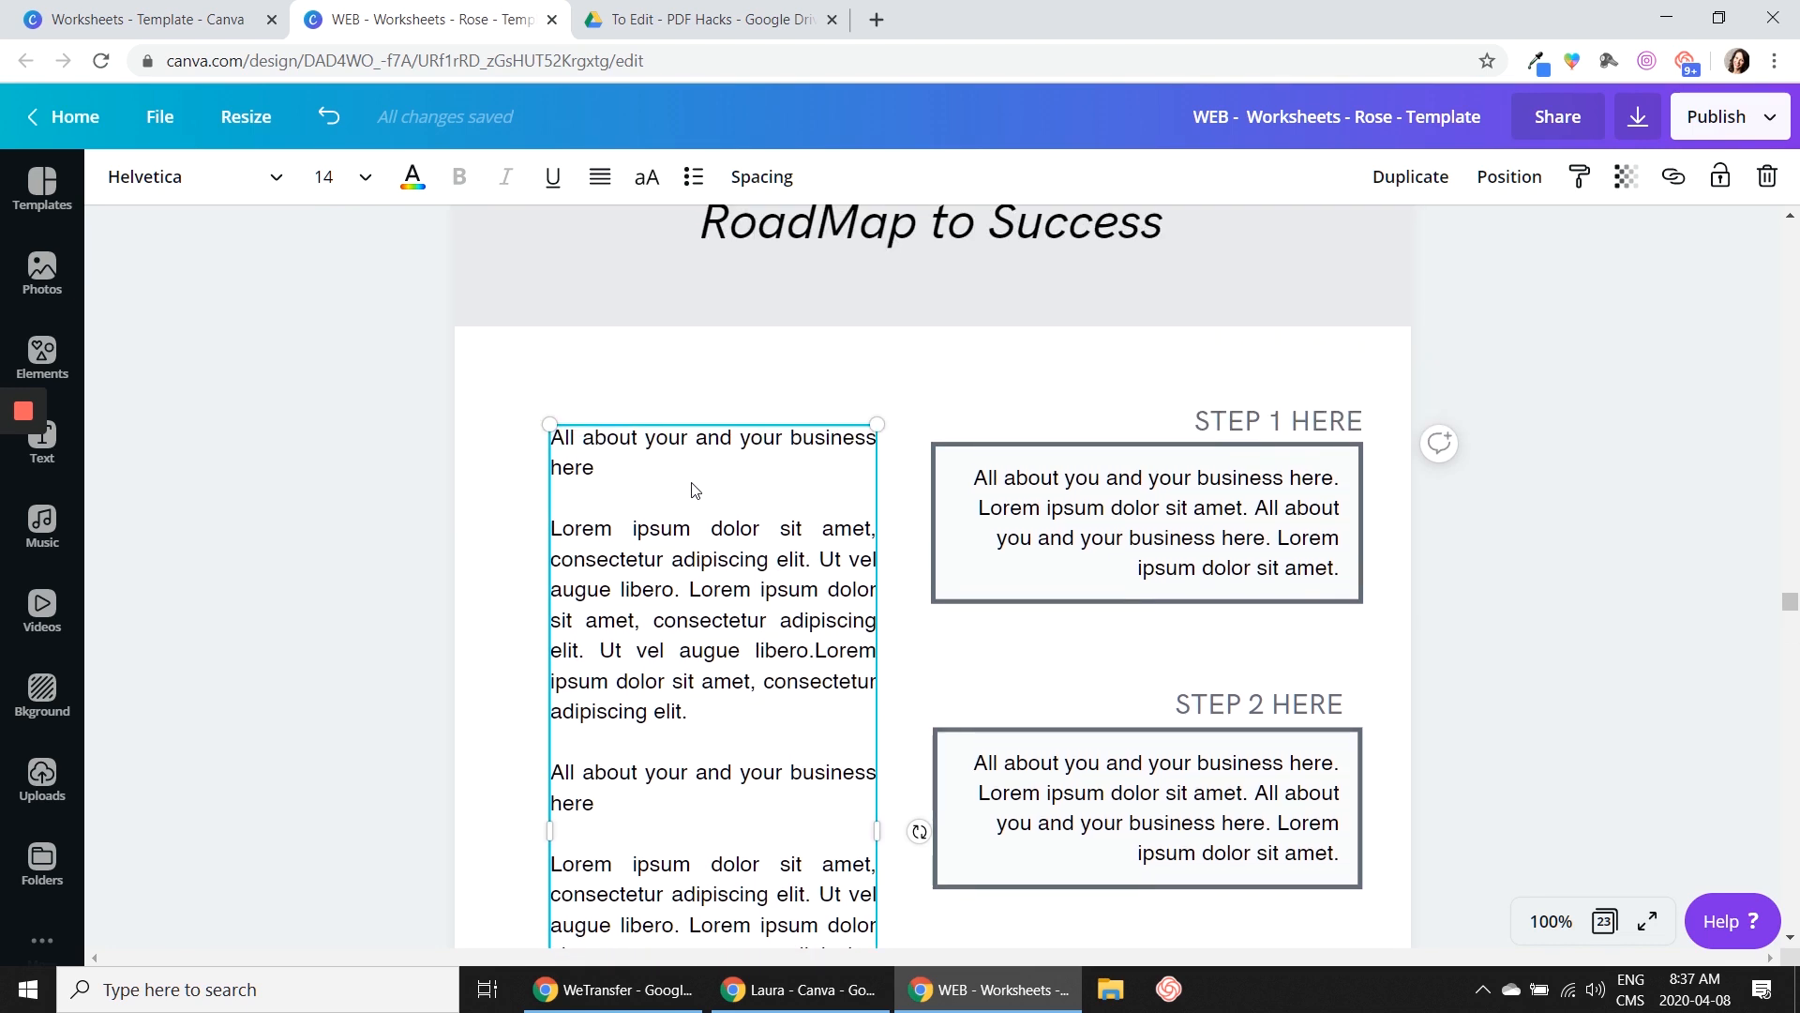
click(1601, 582)
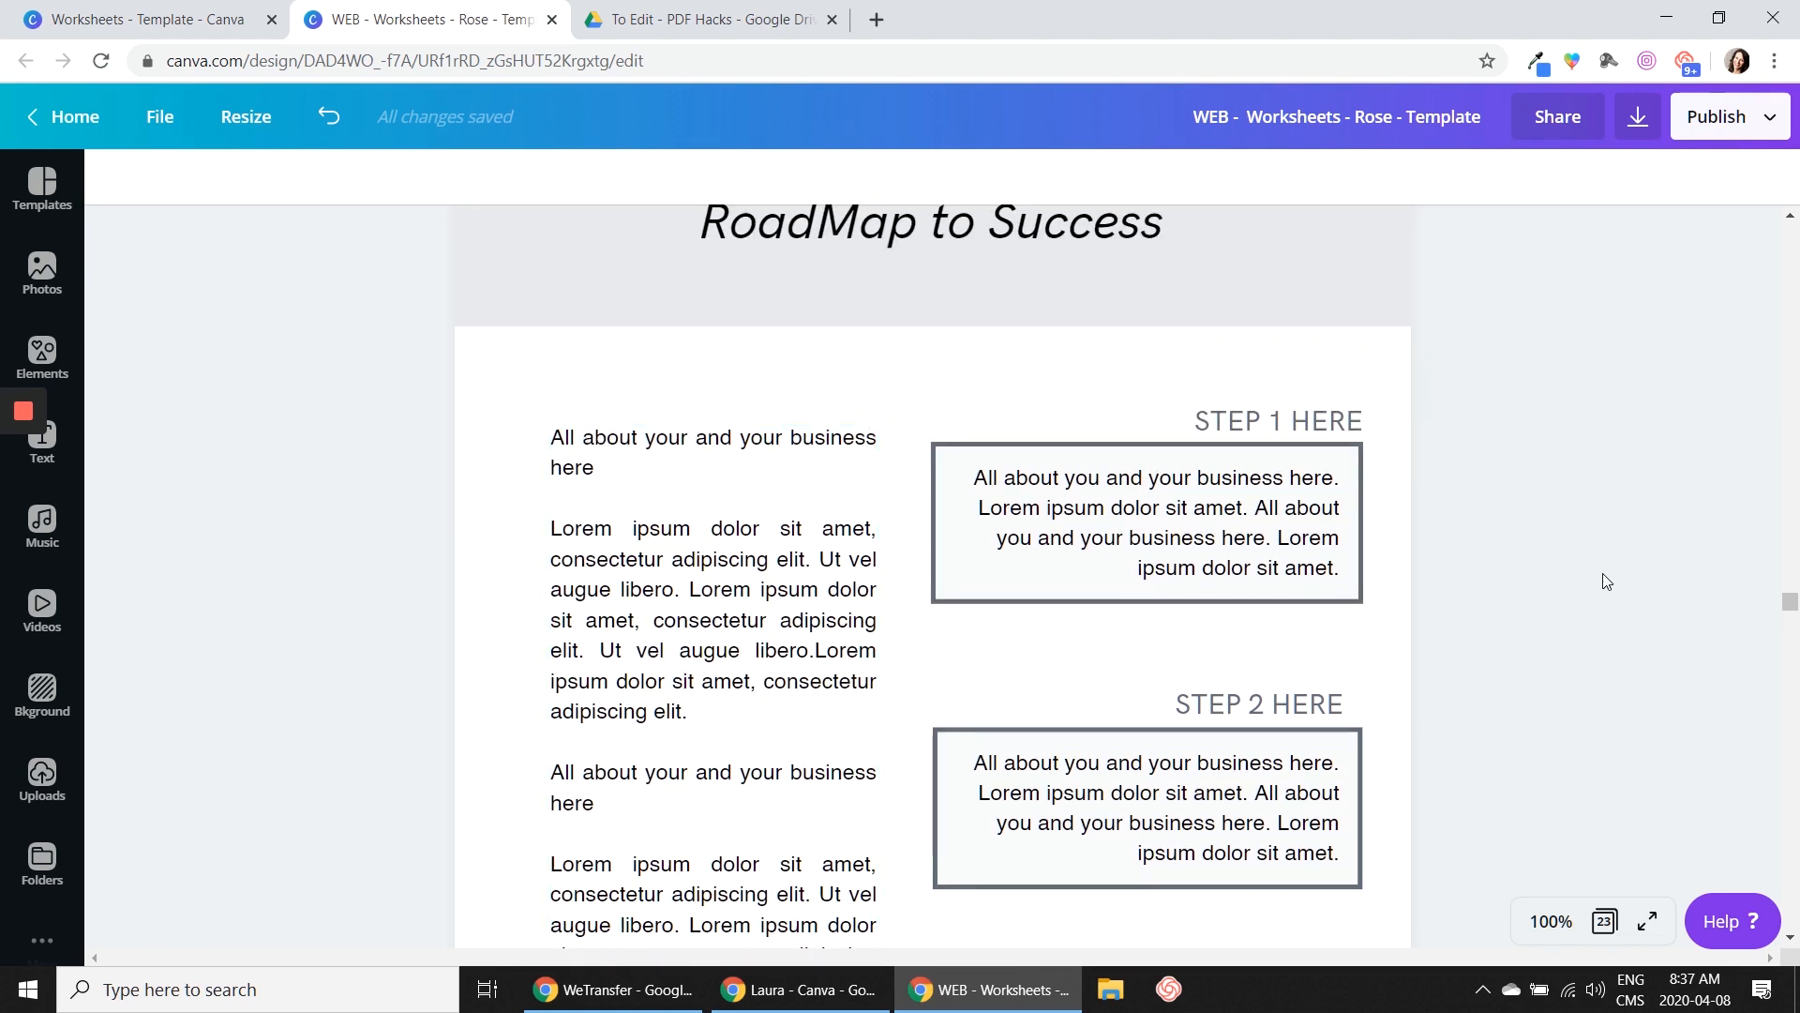
scroll(1602, 585, down, 5)
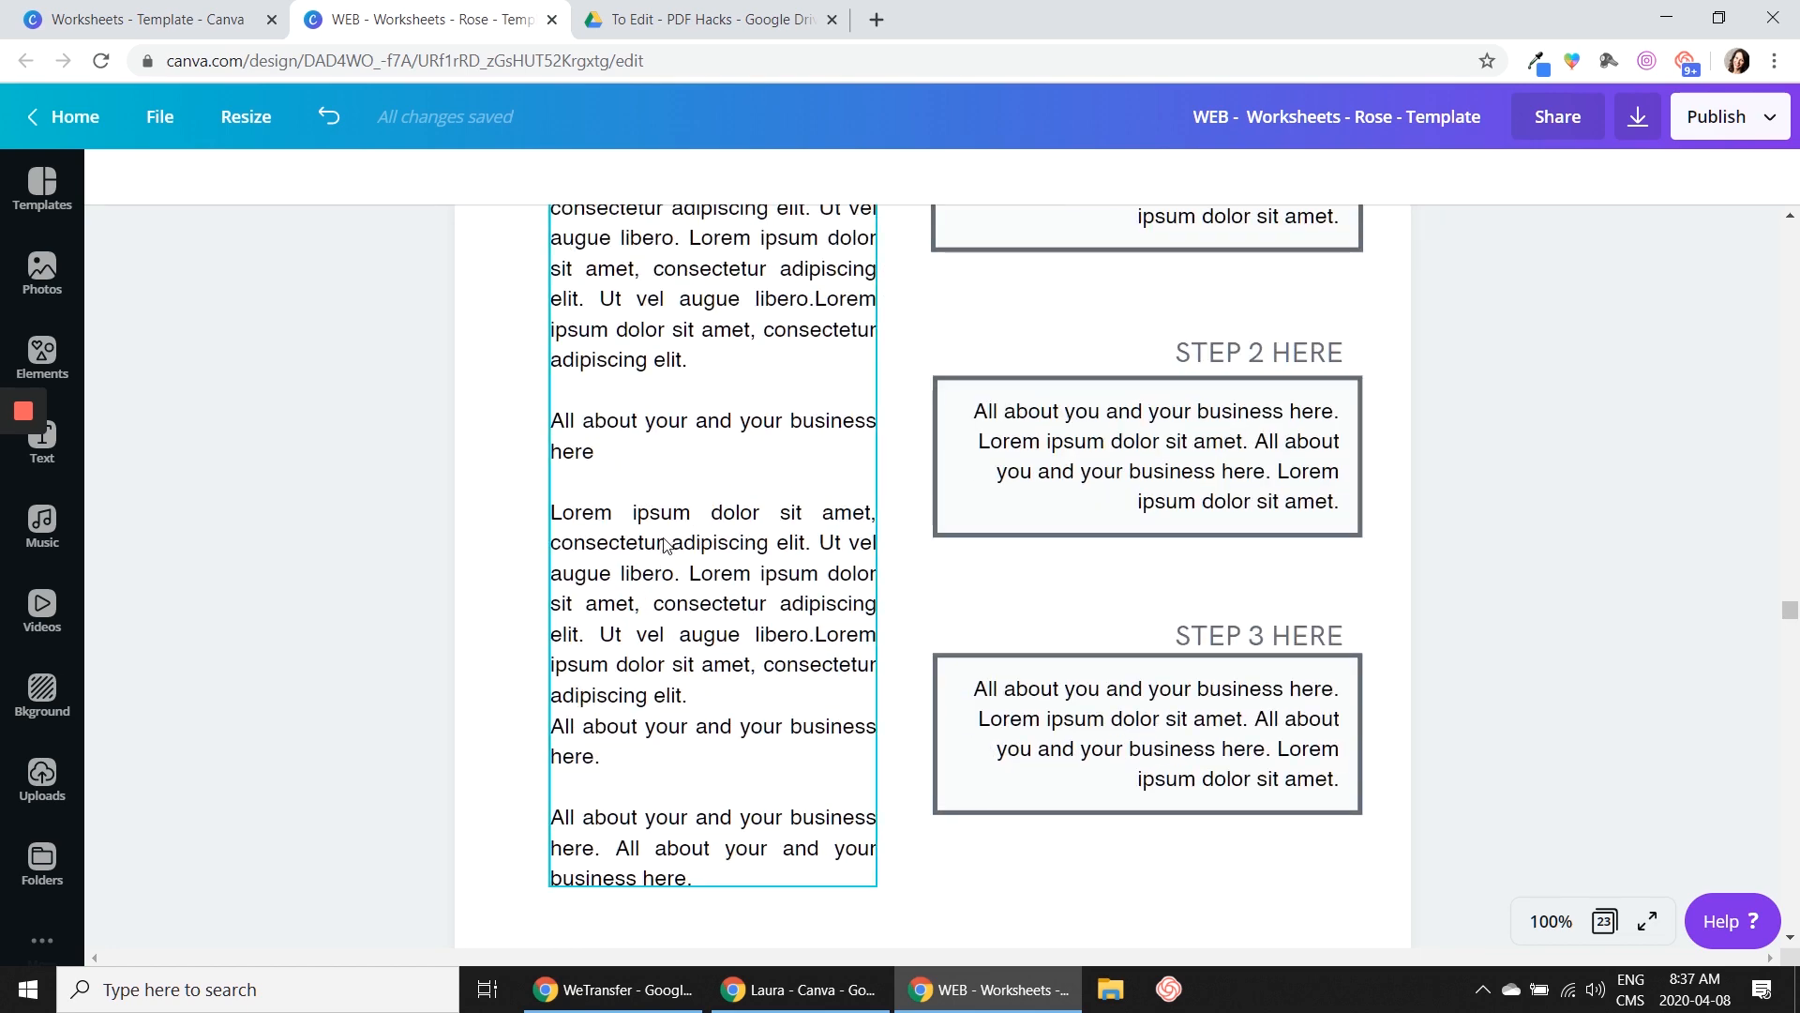
Compare the readability of page 13's text at 75% and 50% zoom
click(1551, 921)
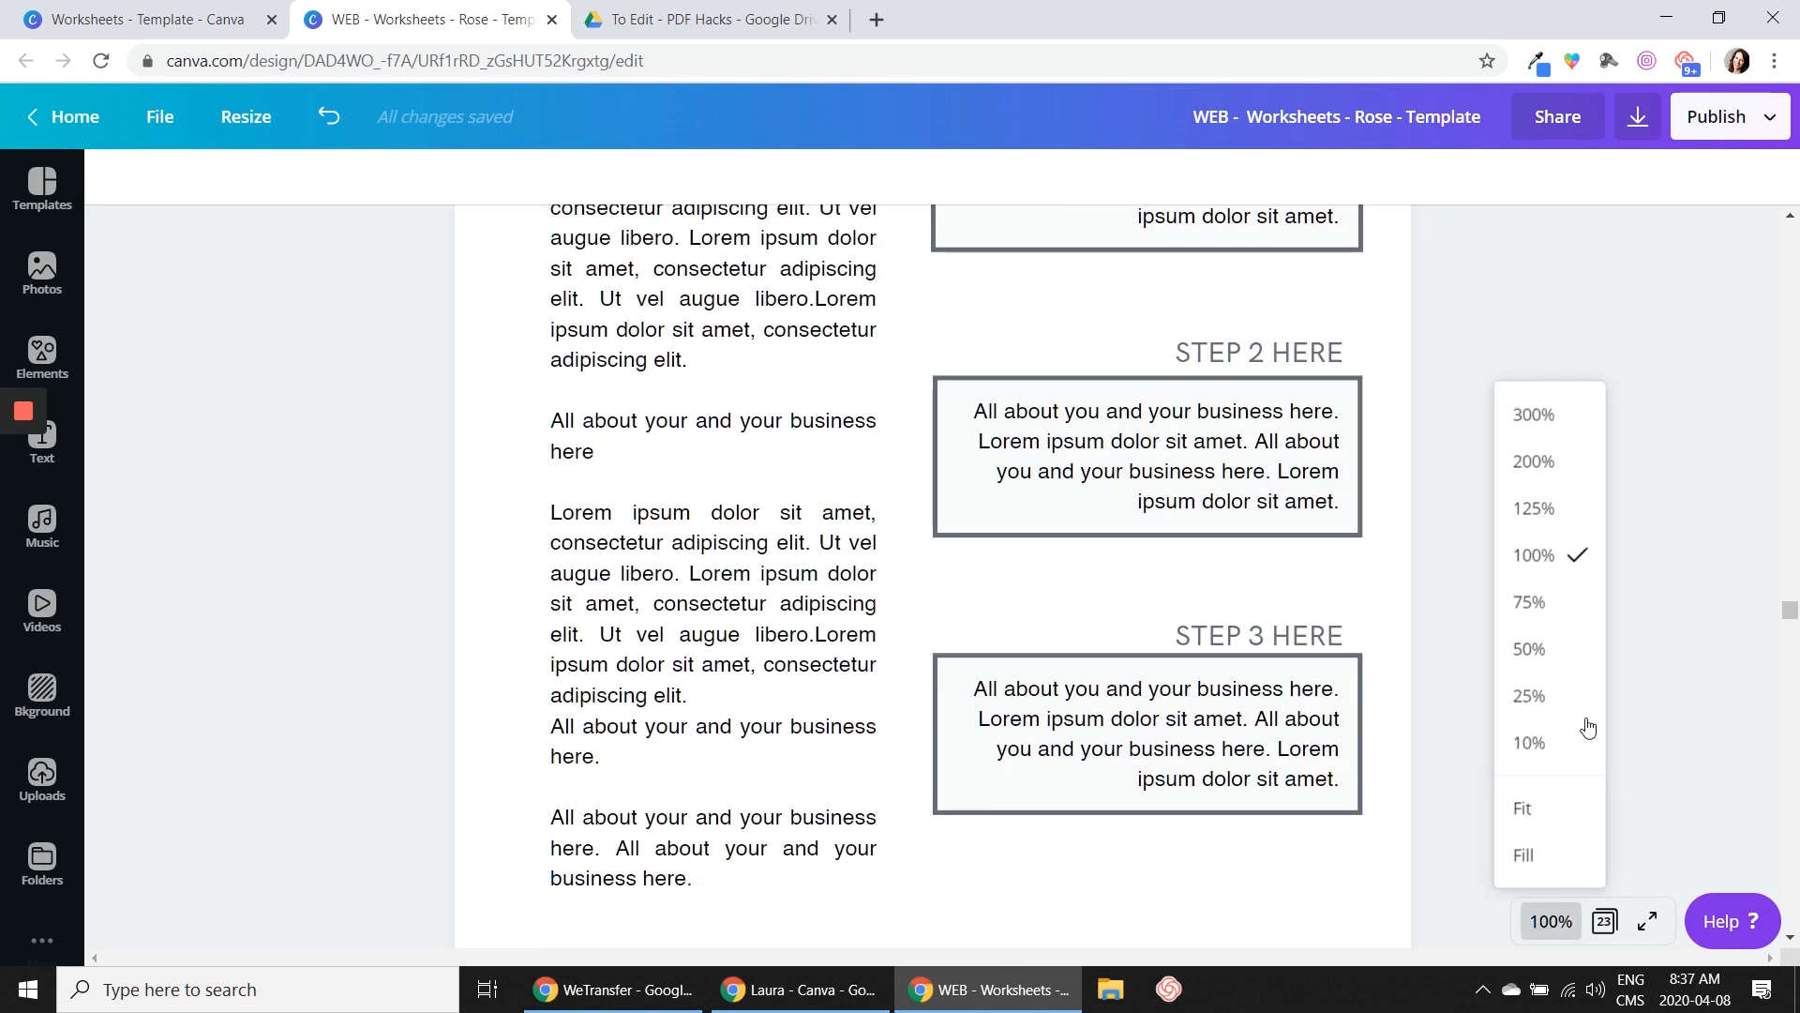
click(1538, 608)
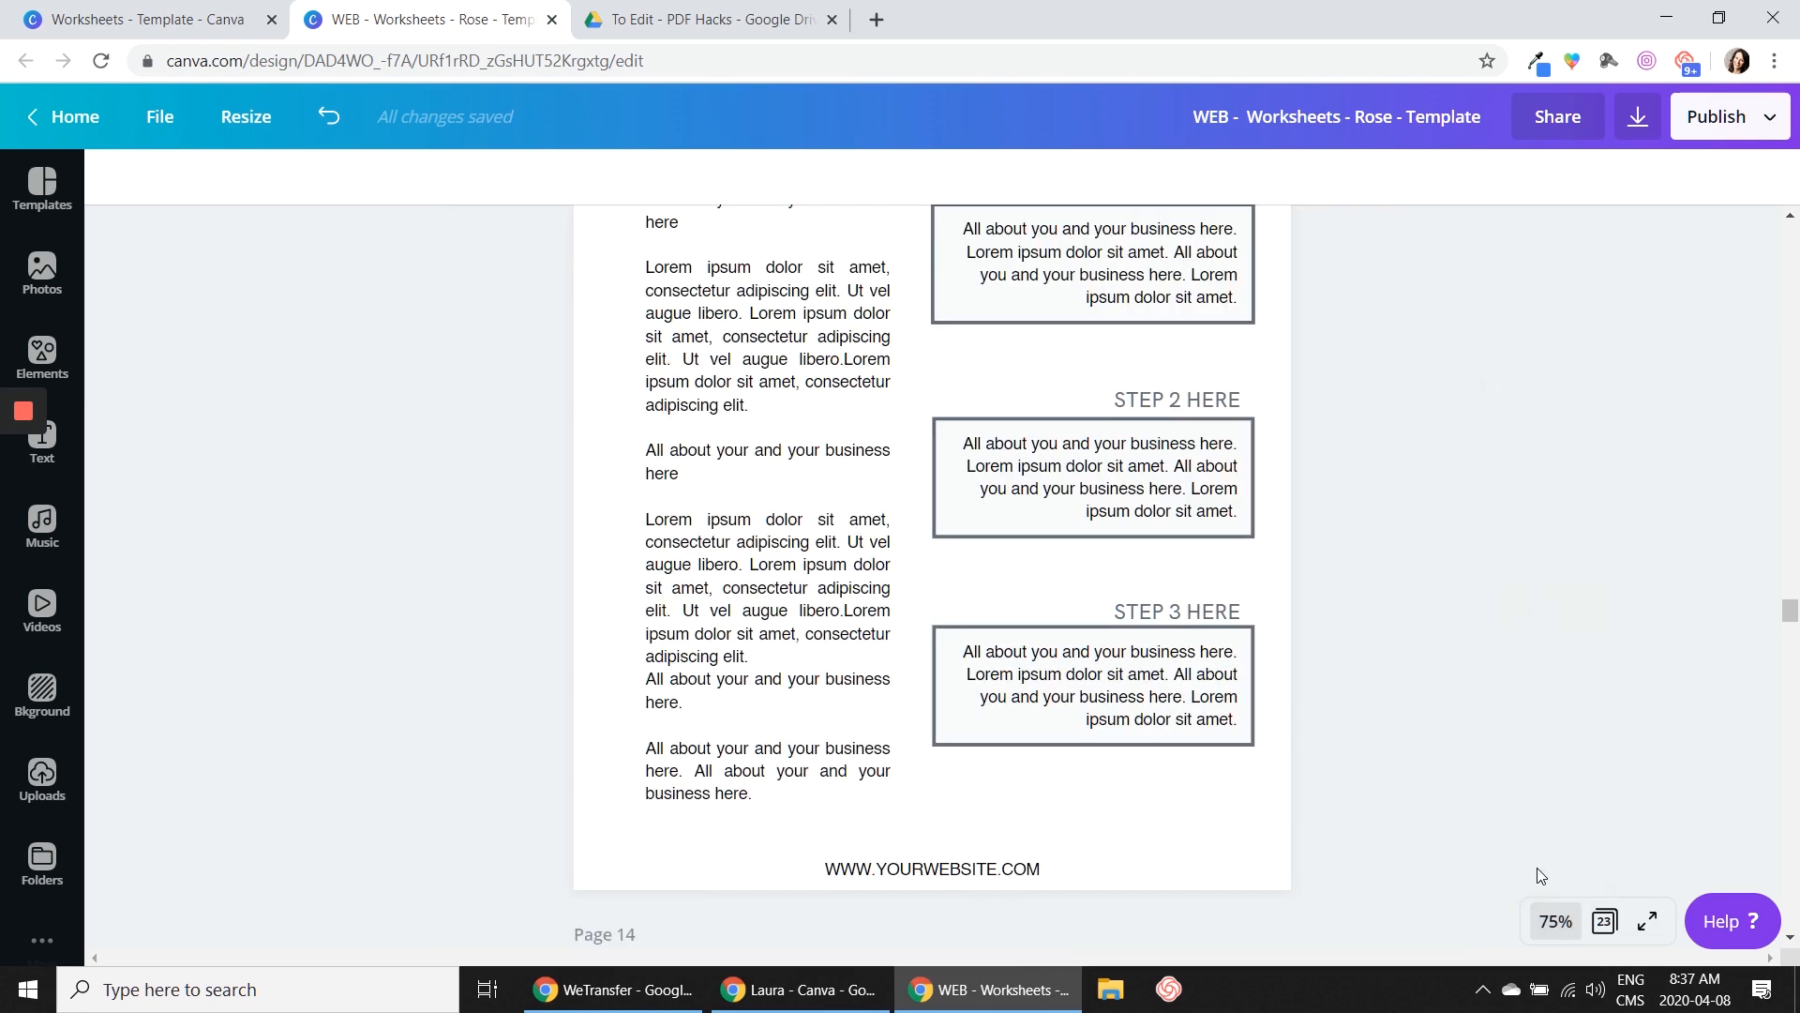
click(1556, 921)
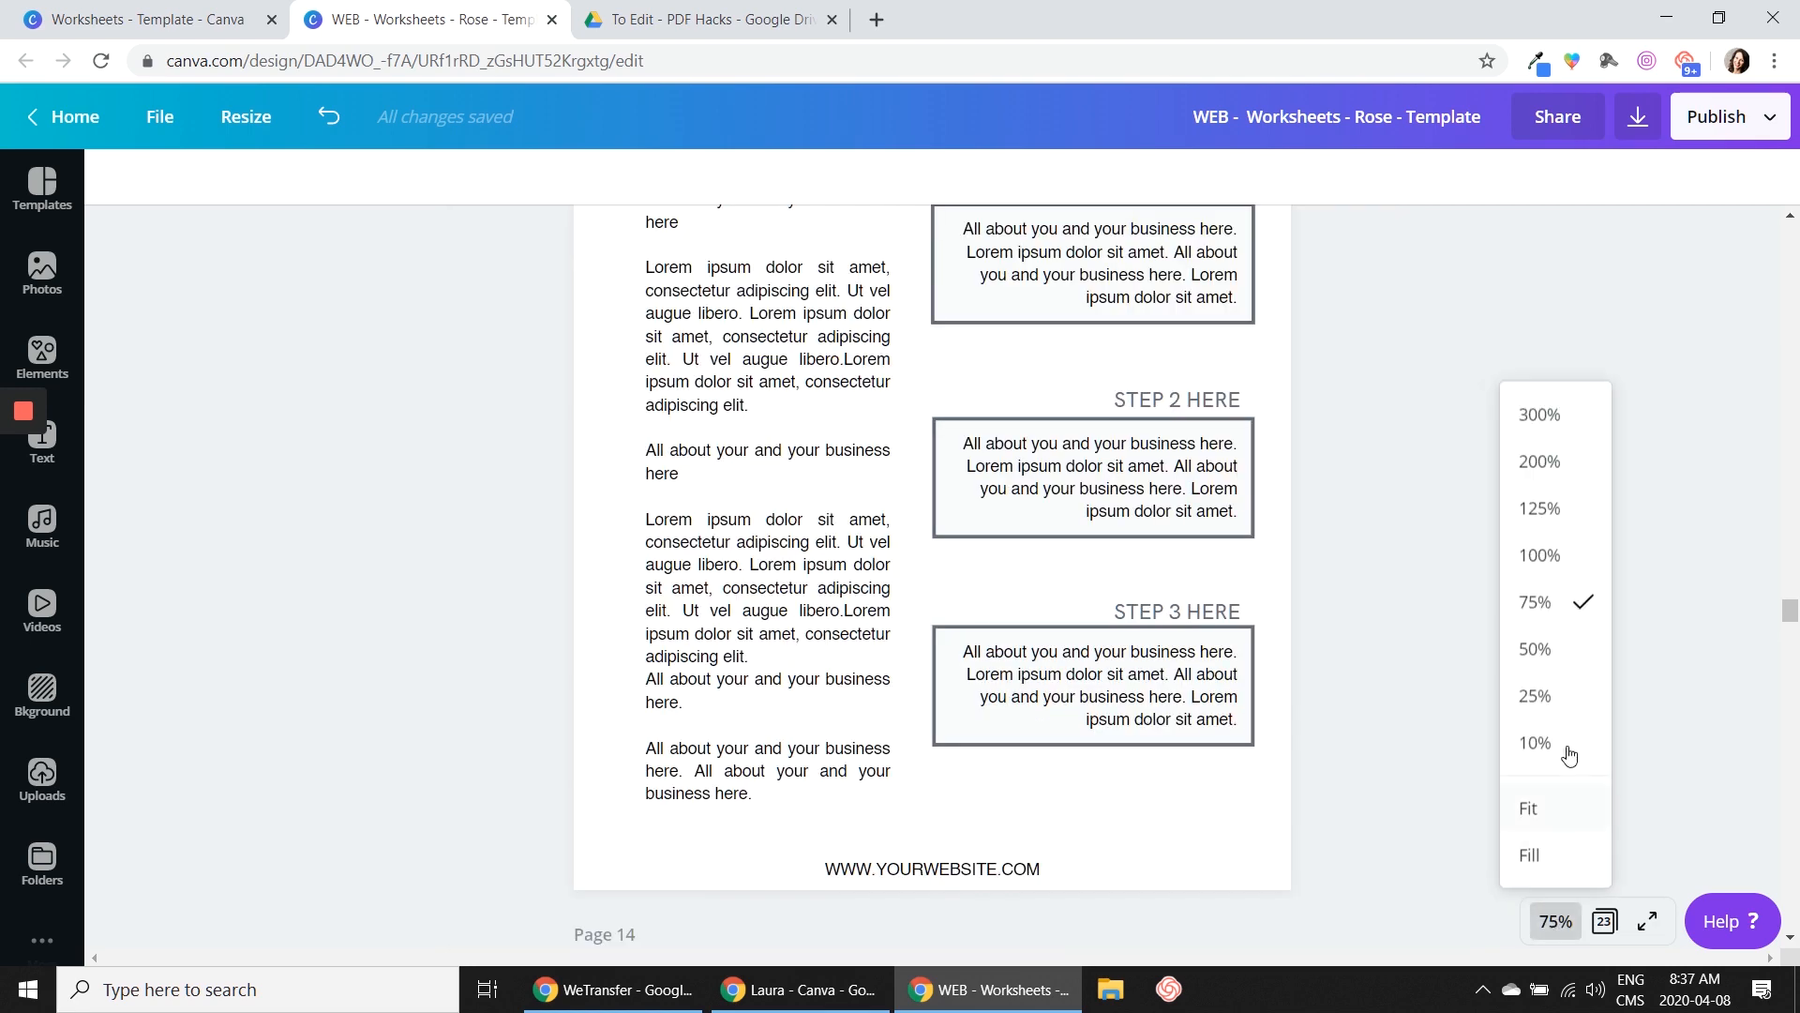
click(1545, 651)
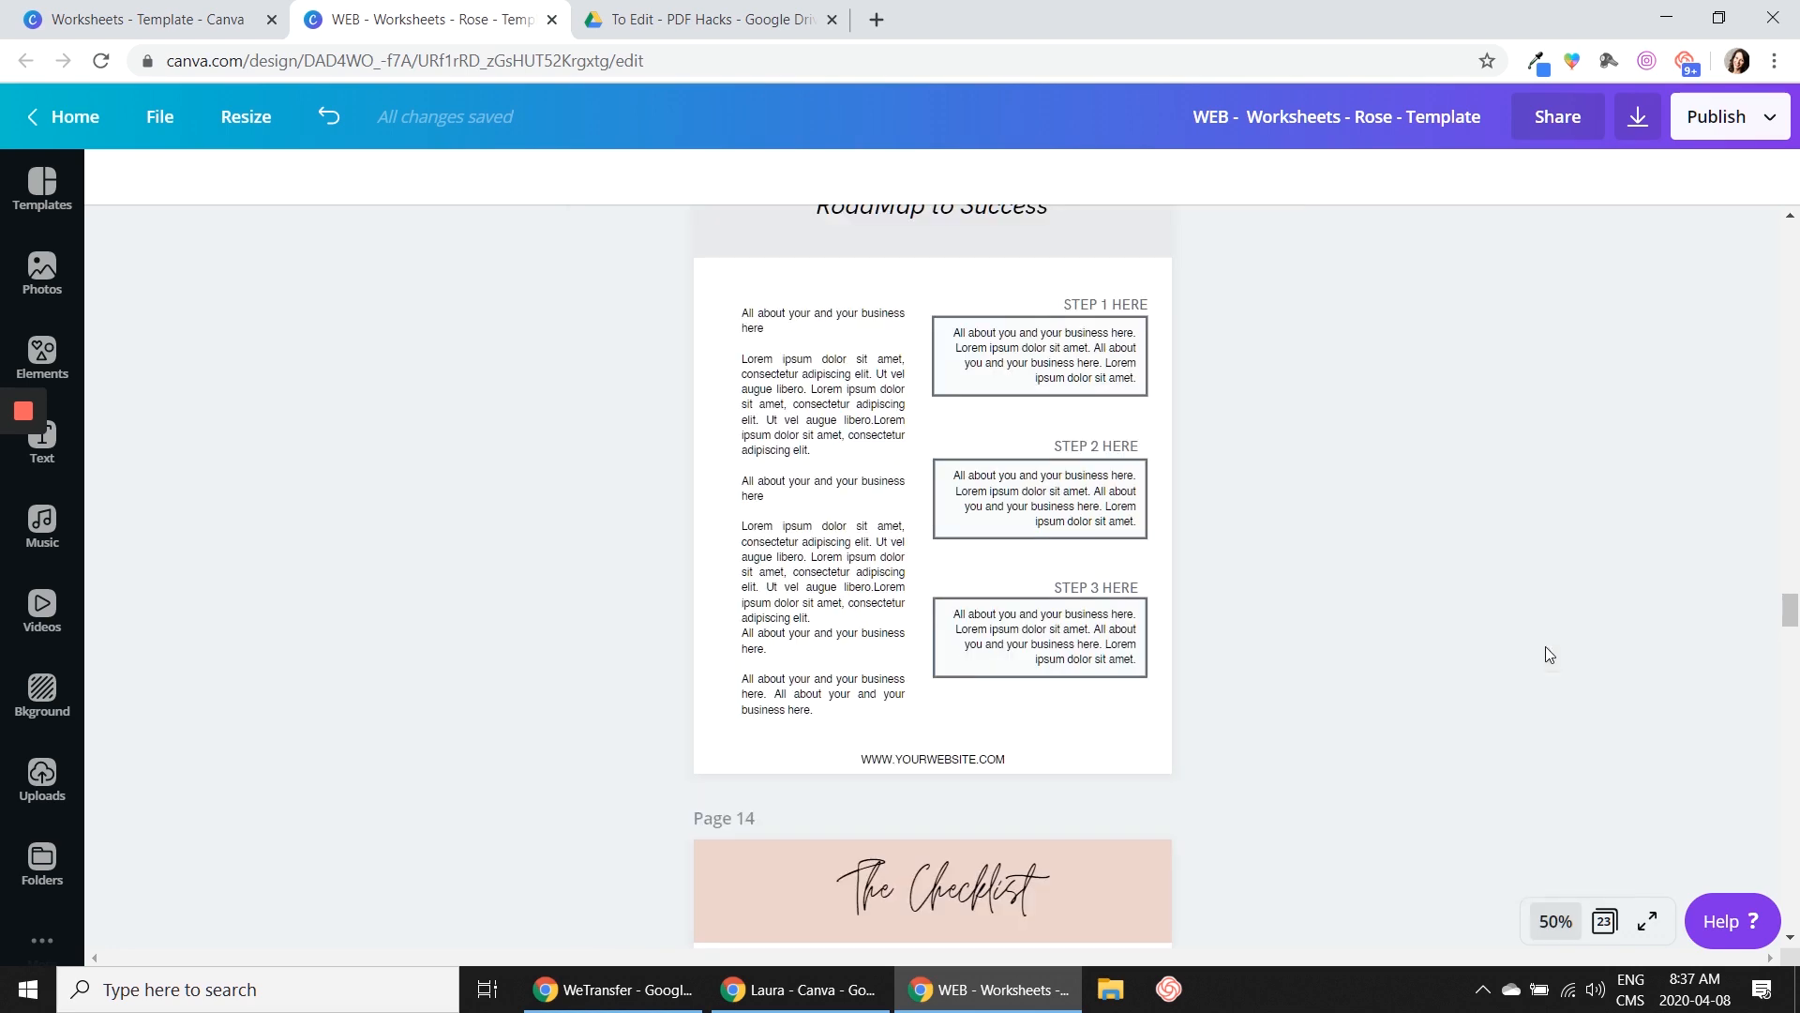
Examine the photo background, coloured blocks and prompt boxes on pages 4 to 7 for printer-friendliness
drag(1791, 619, 1791, 598)
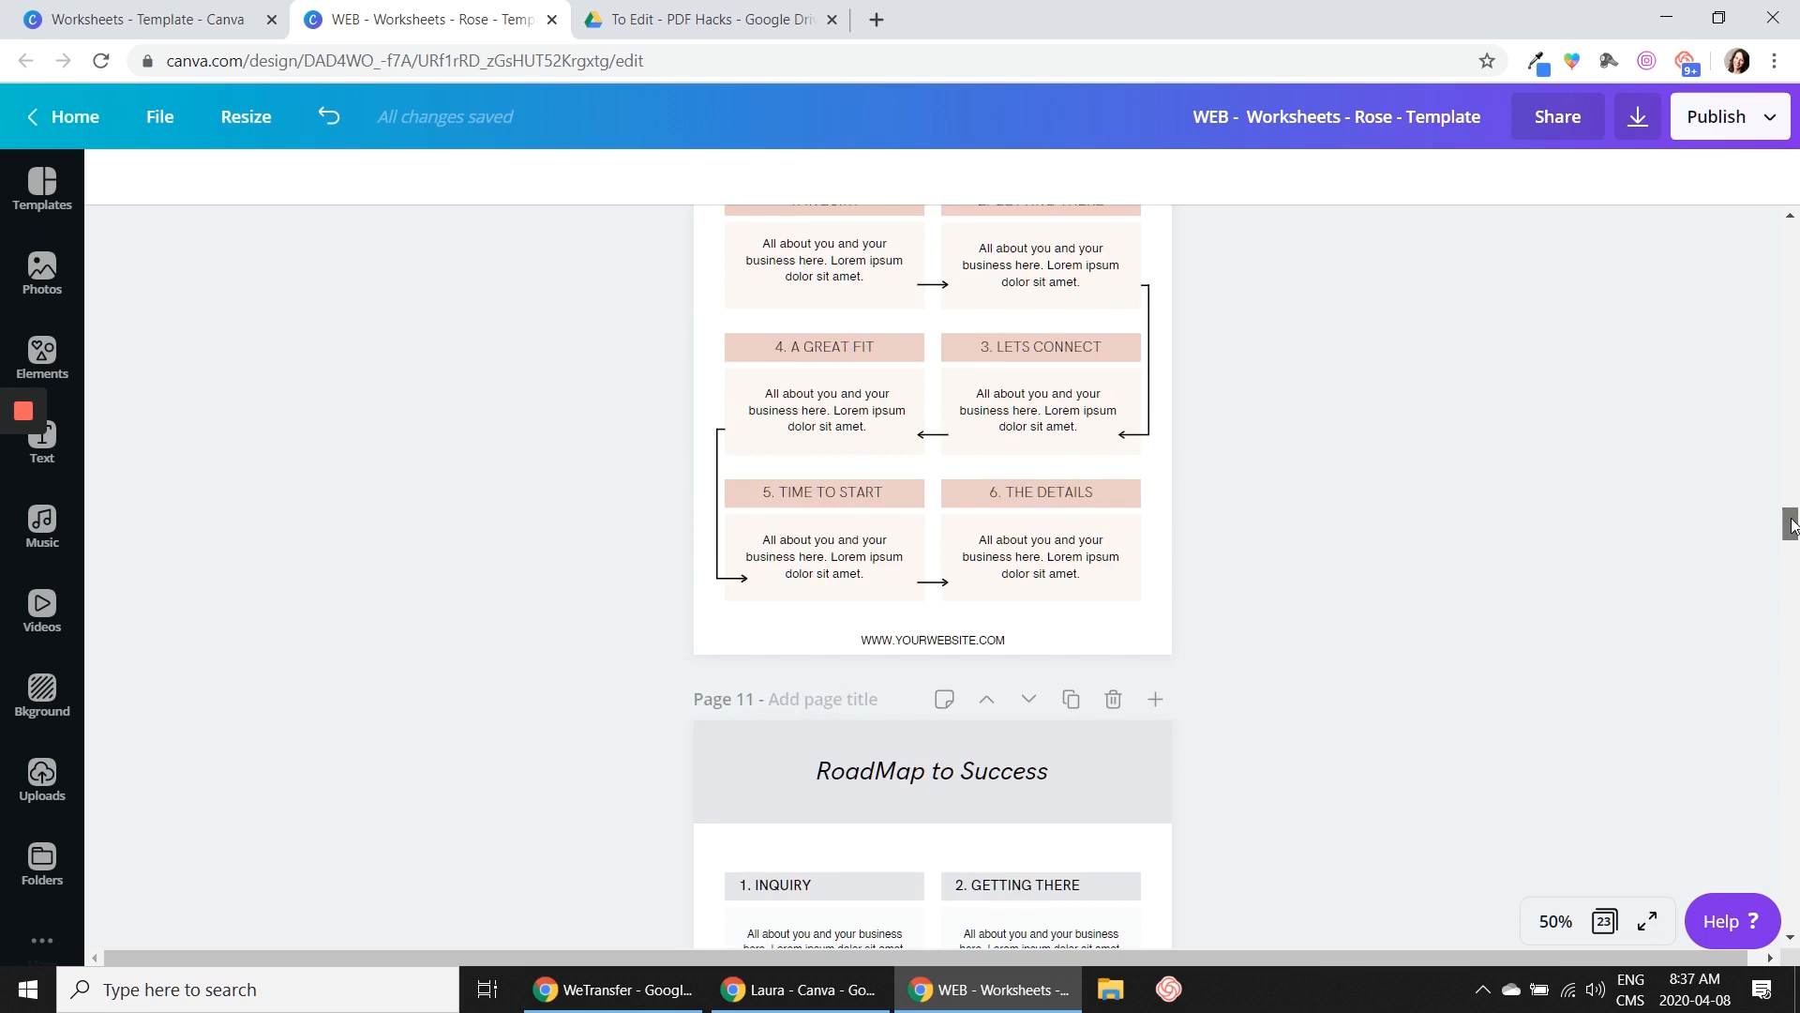
drag(1791, 532, 1791, 400)
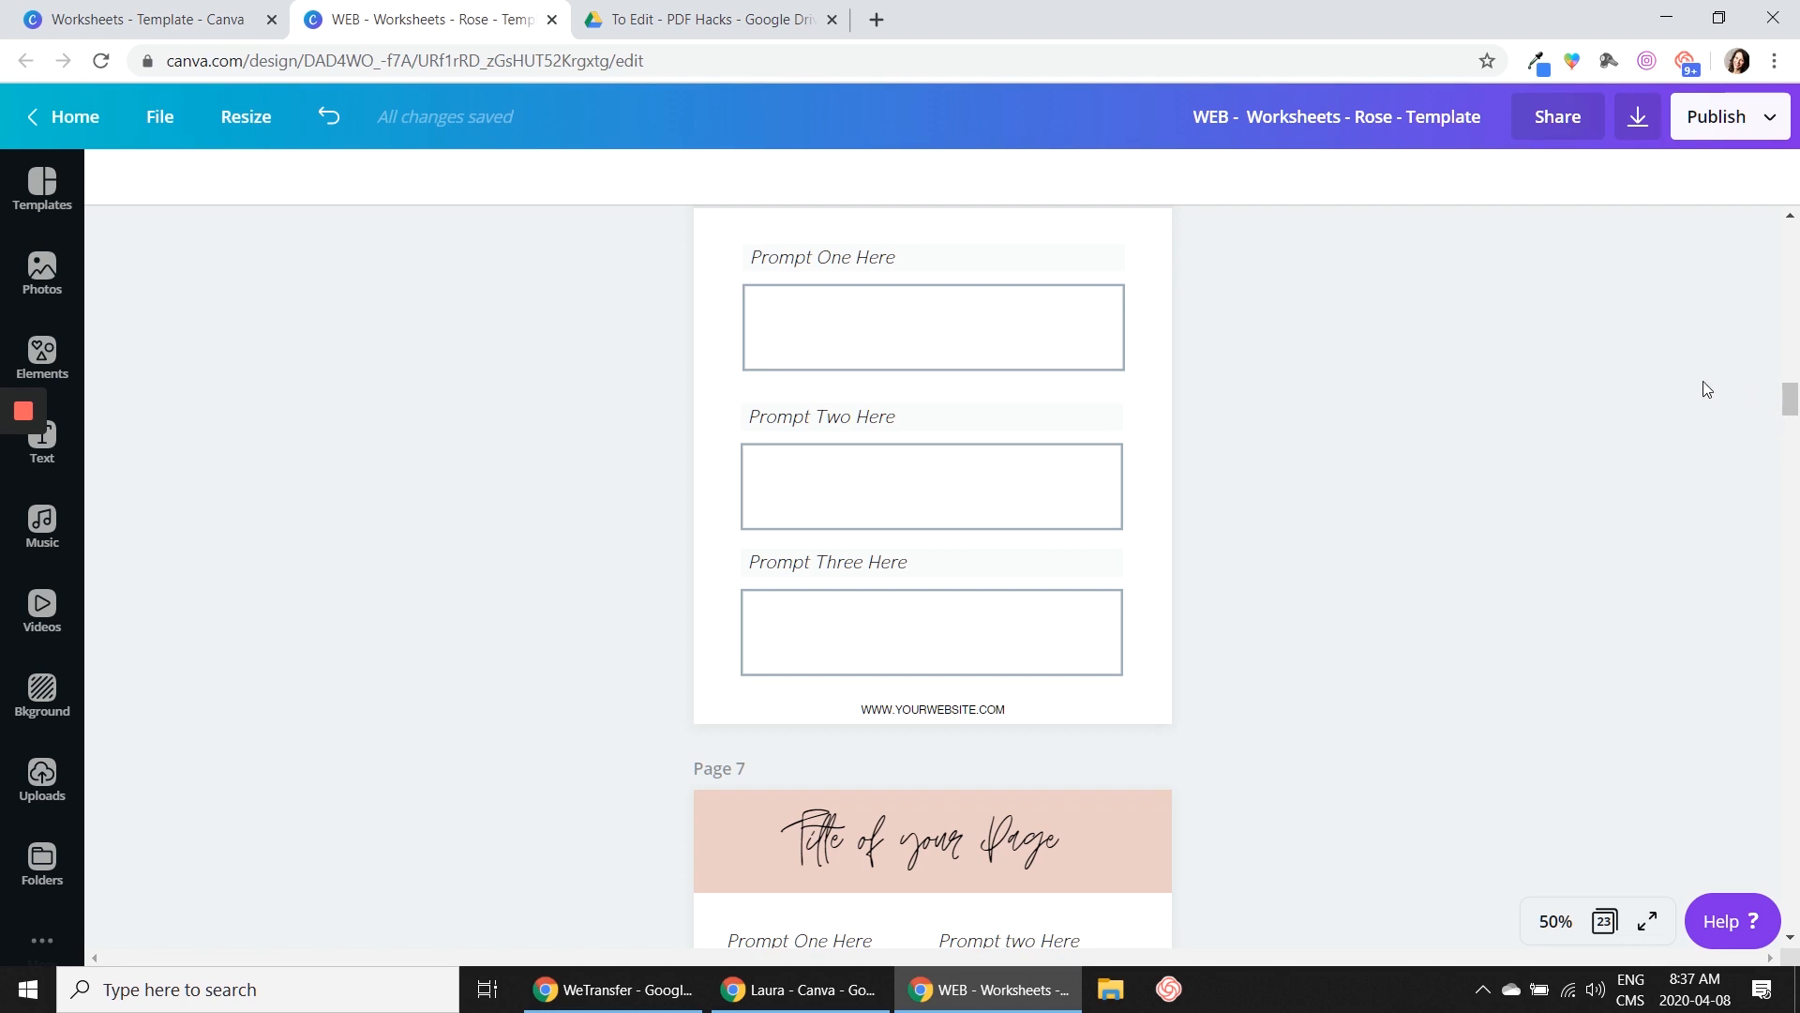
drag(1793, 404, 1794, 338)
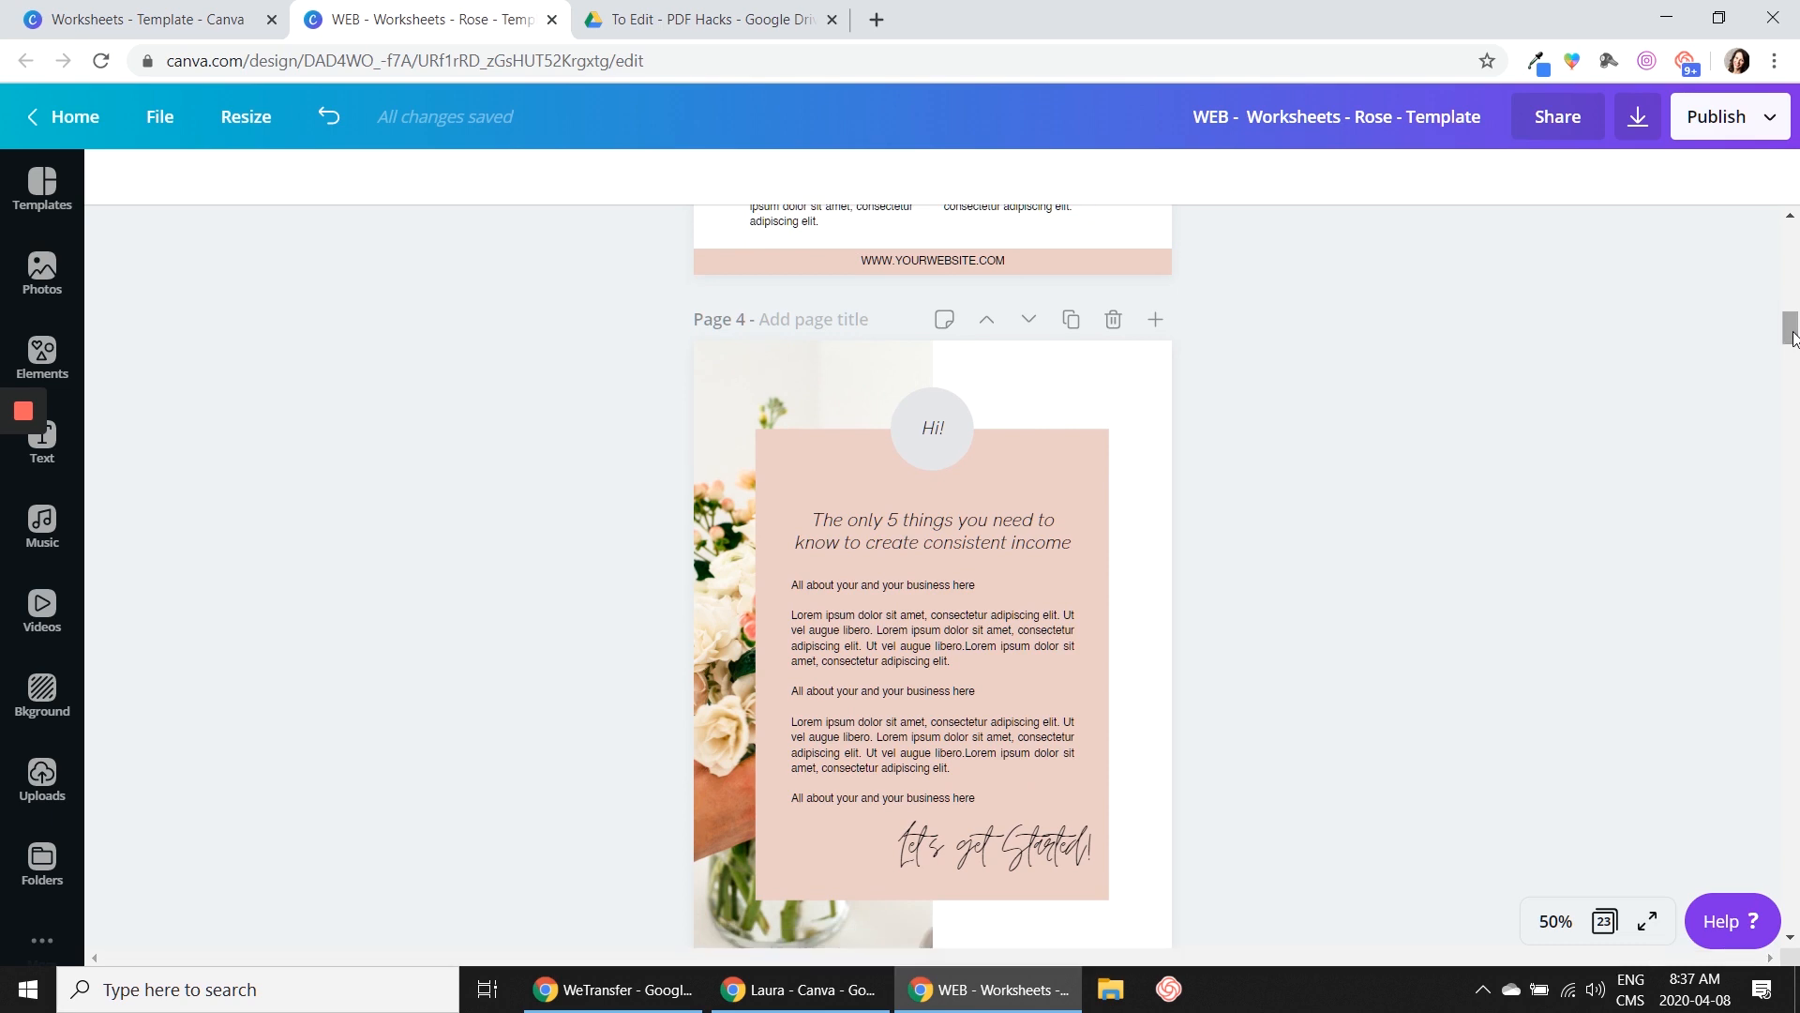
scroll(1660, 452, down, 1)
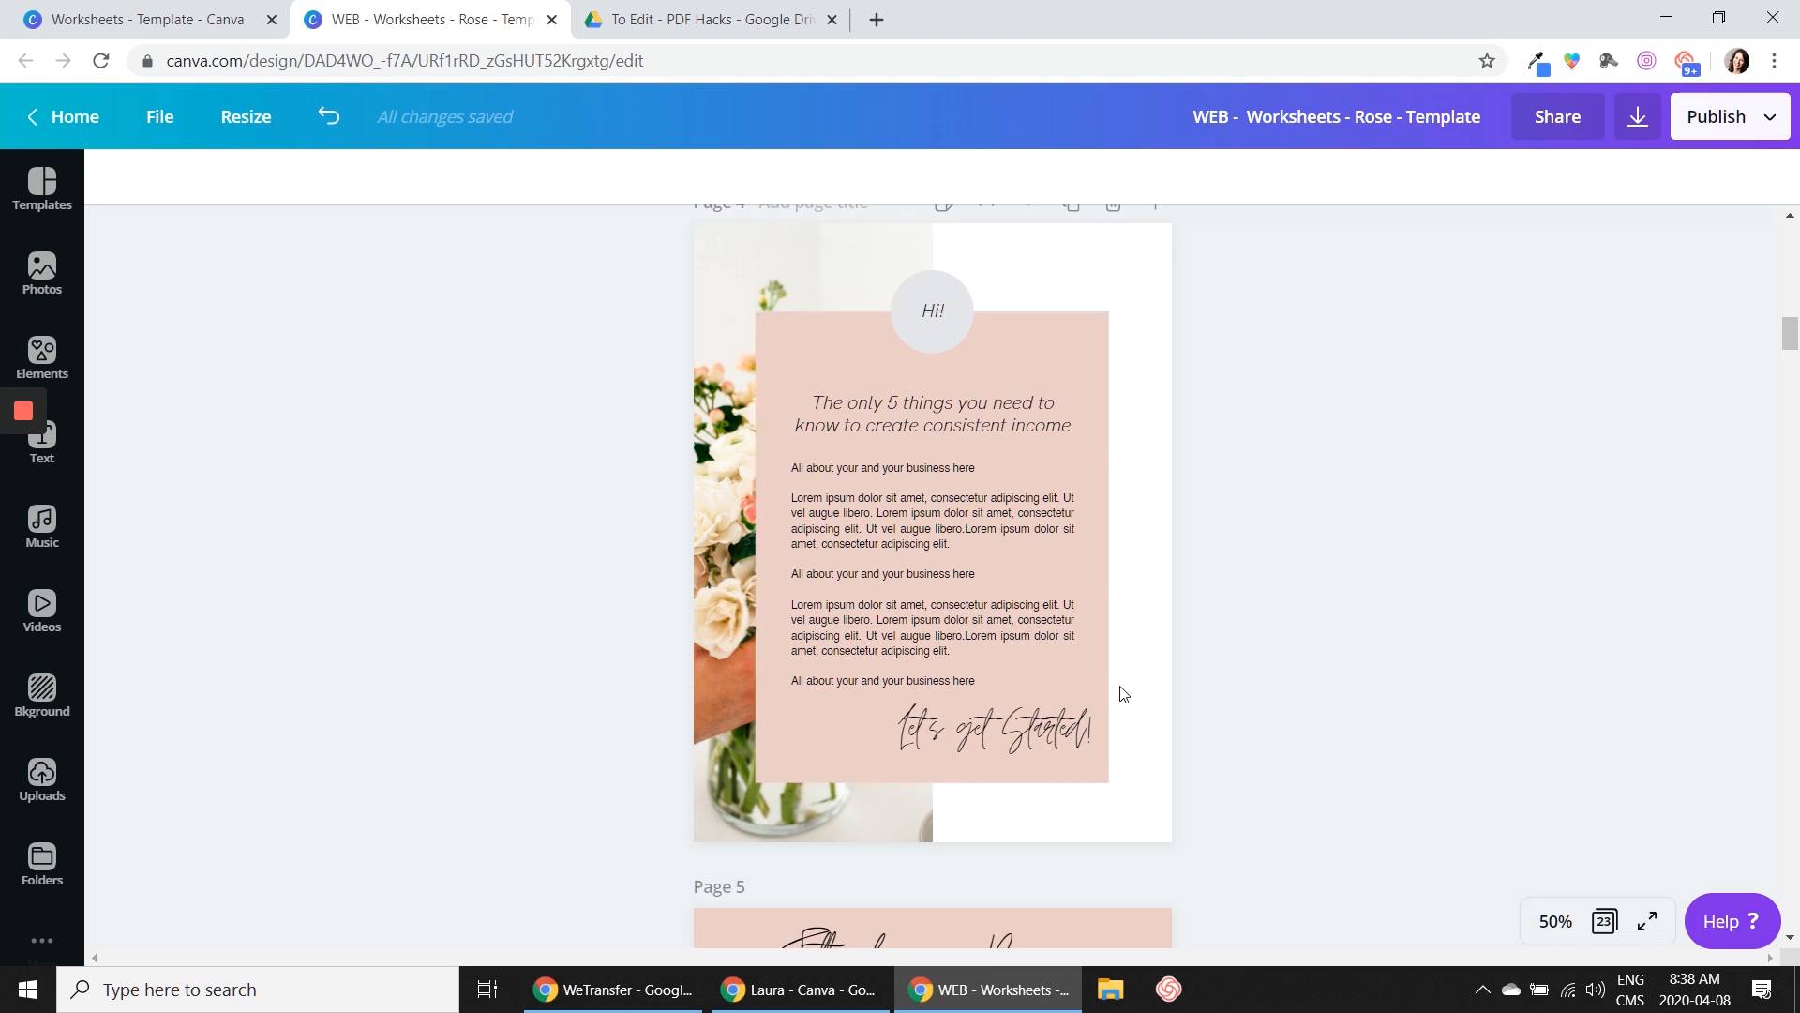
scroll(1122, 691, down, 8)
scroll(1140, 677, up, 2)
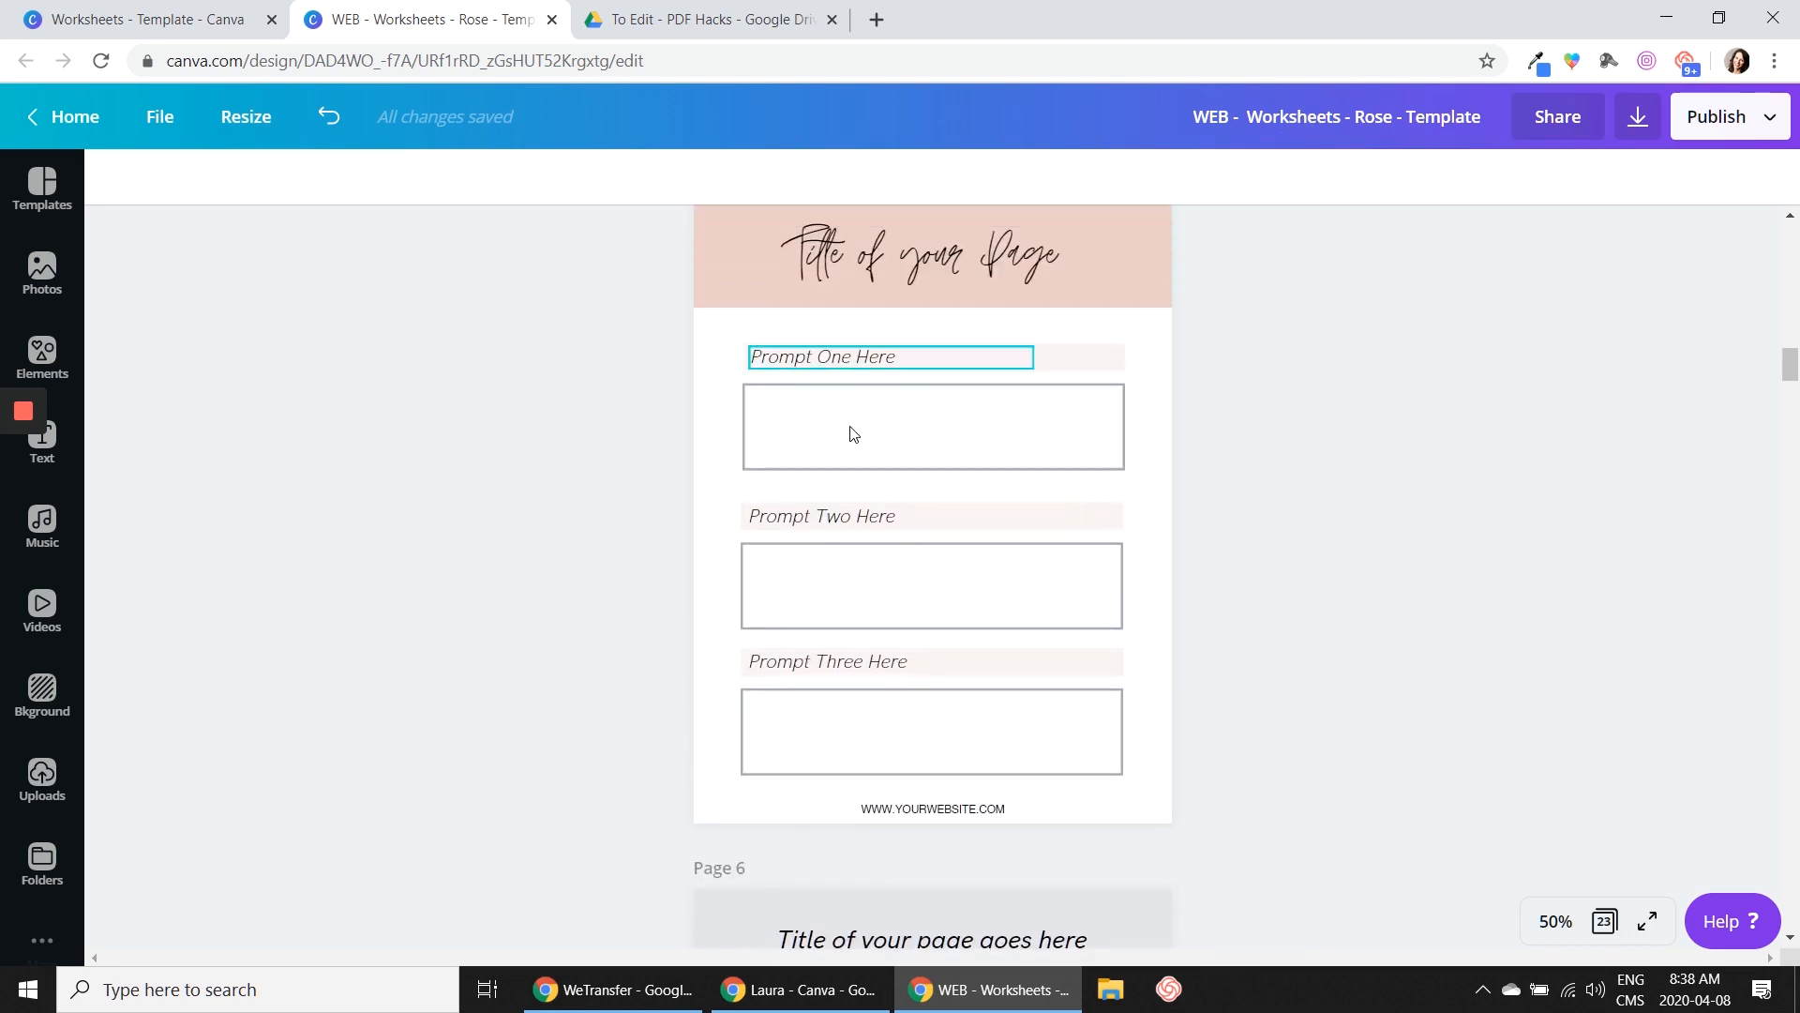
scroll(1626, 656, up, 10)
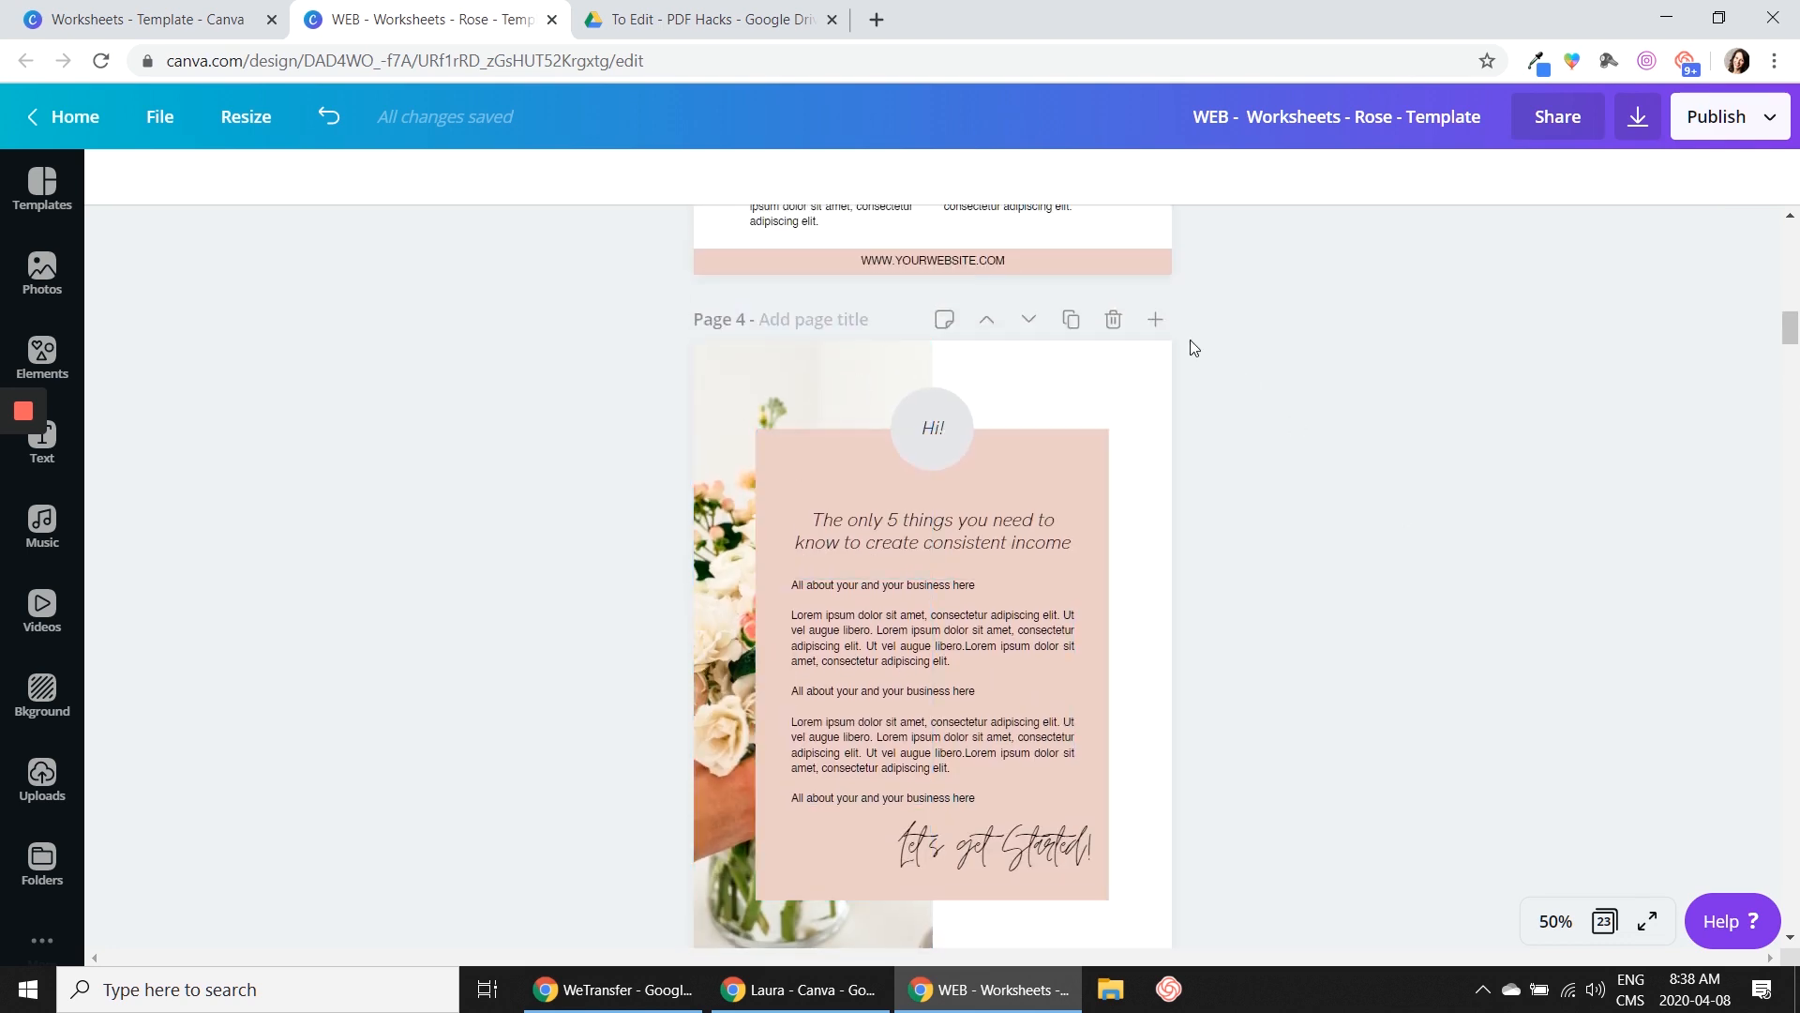
scroll(1050, 505, down, 2)
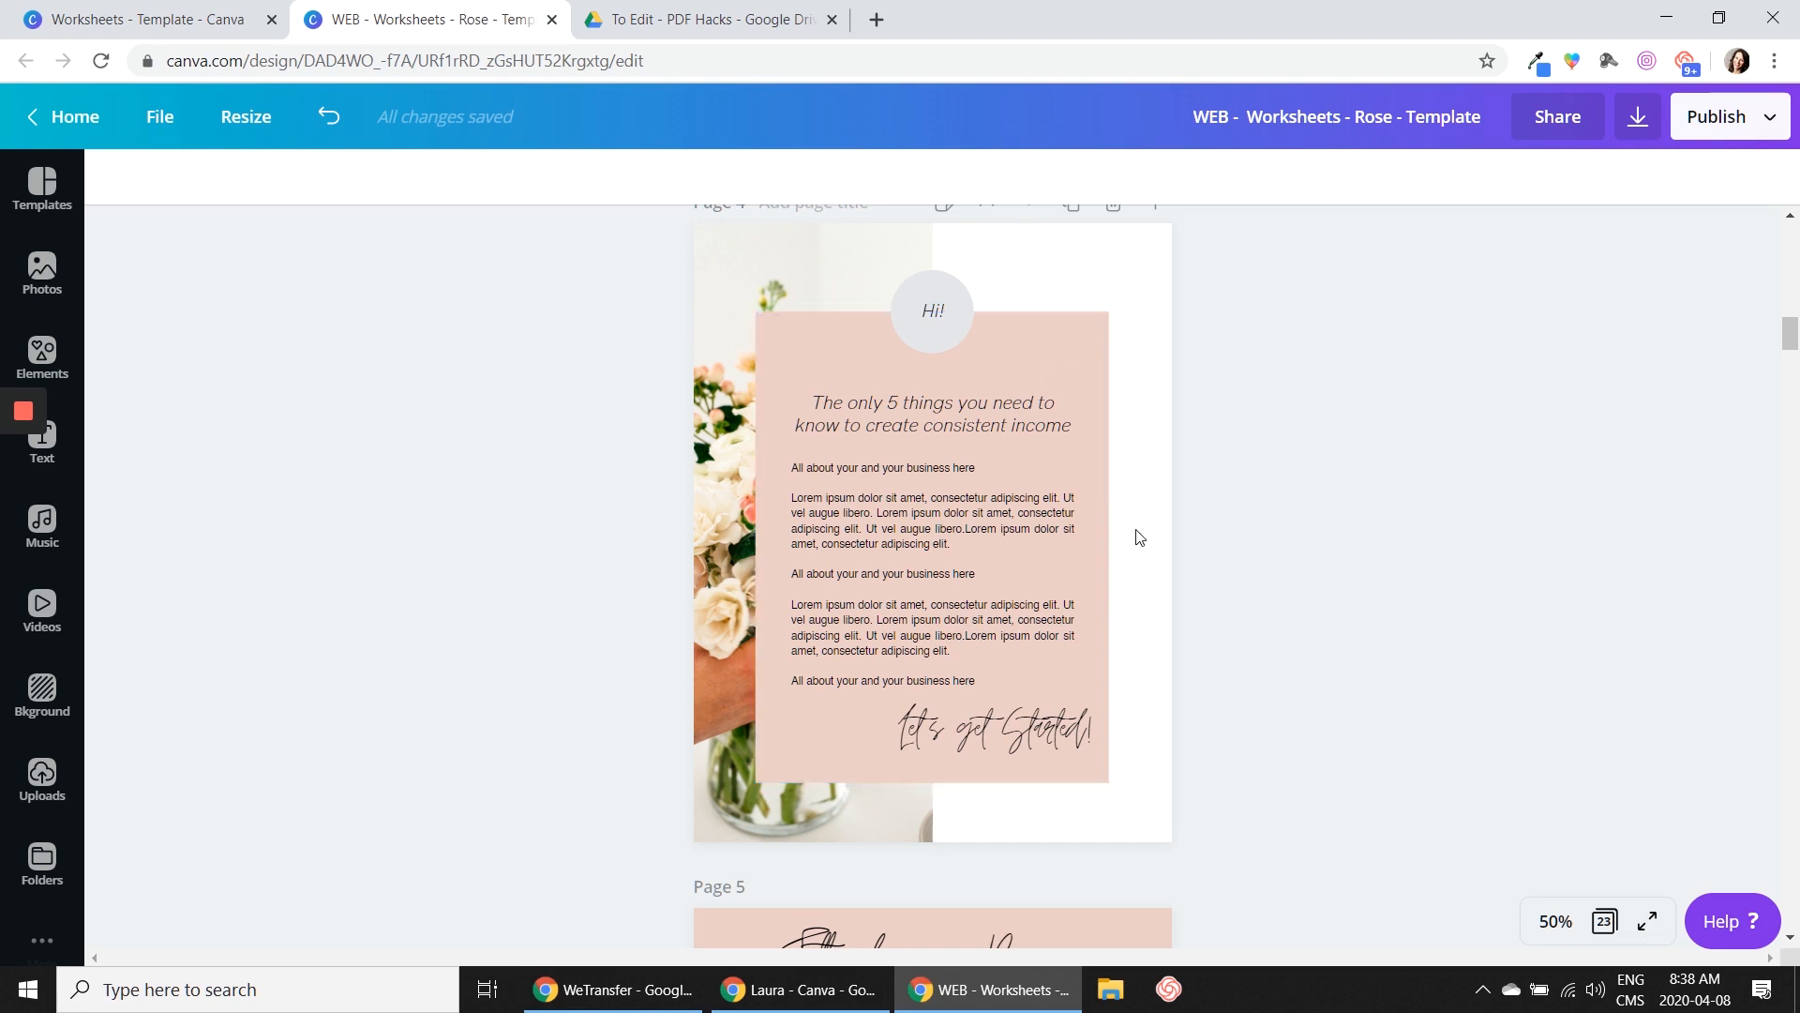
scroll(1138, 534, down, 7)
scroll(1374, 505, down, 15)
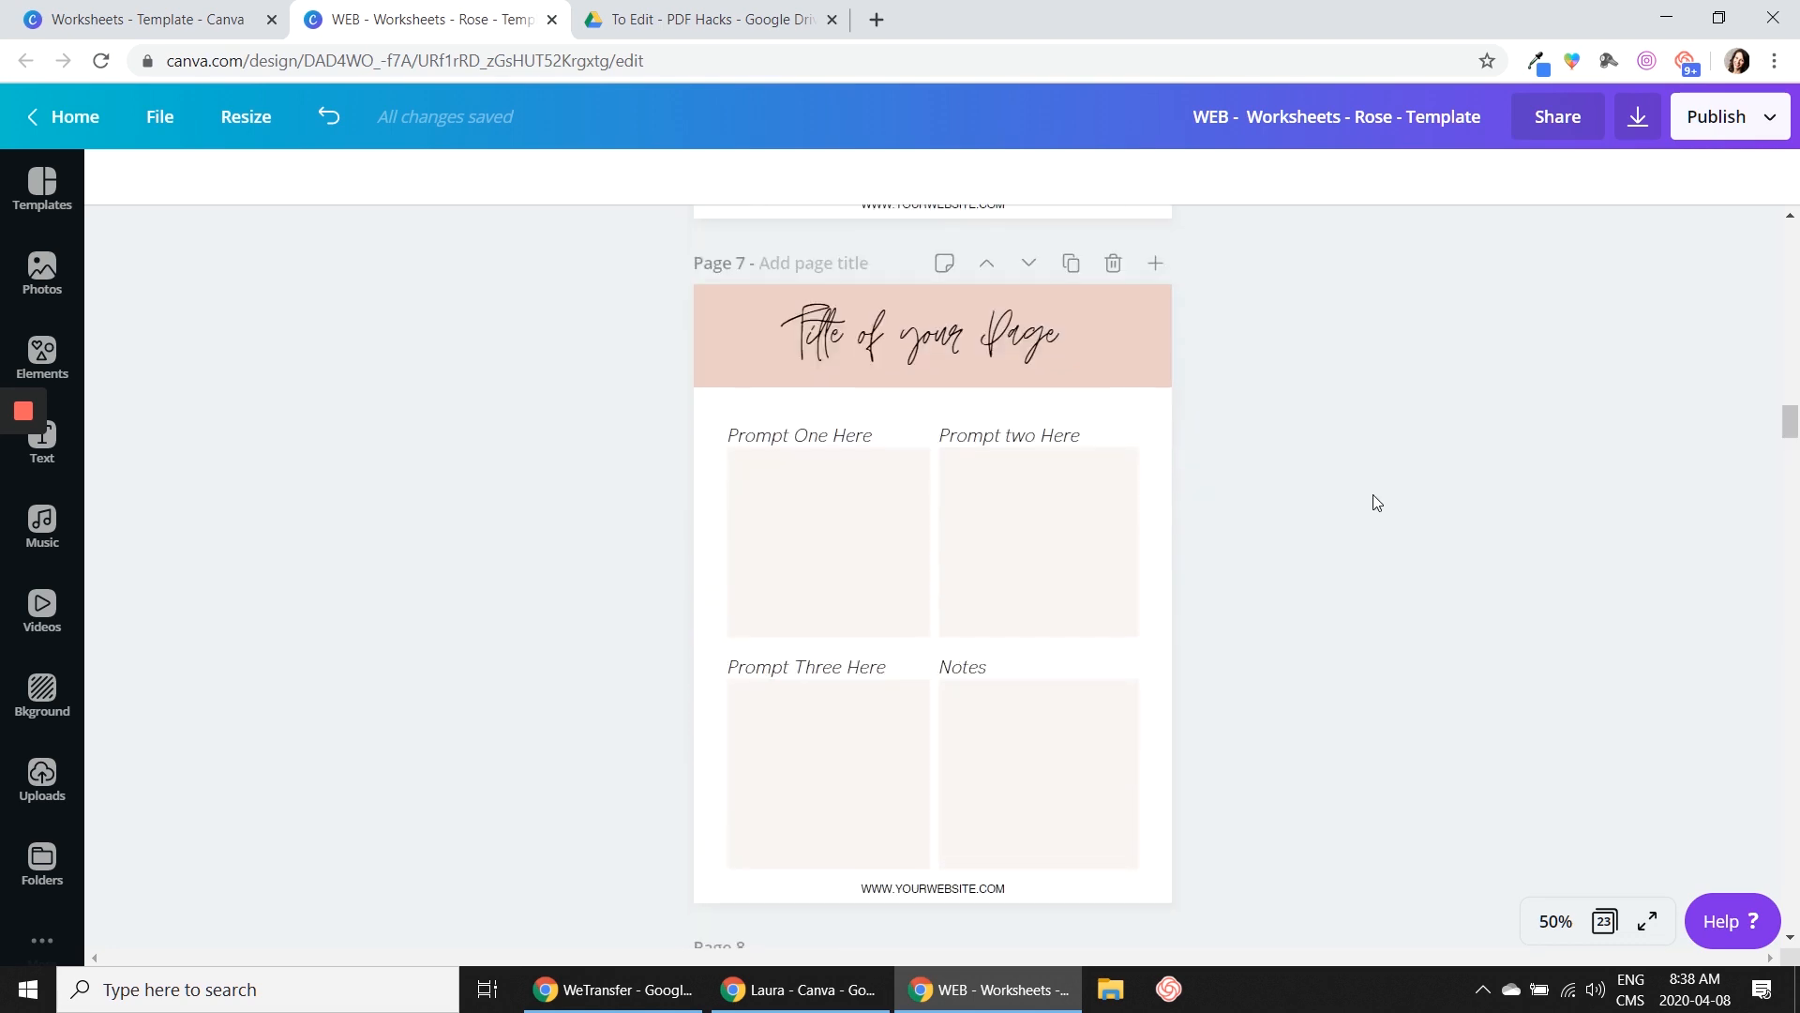
Lower the transparency value of page 7's pink header banner to 44
click(1099, 313)
click(1624, 185)
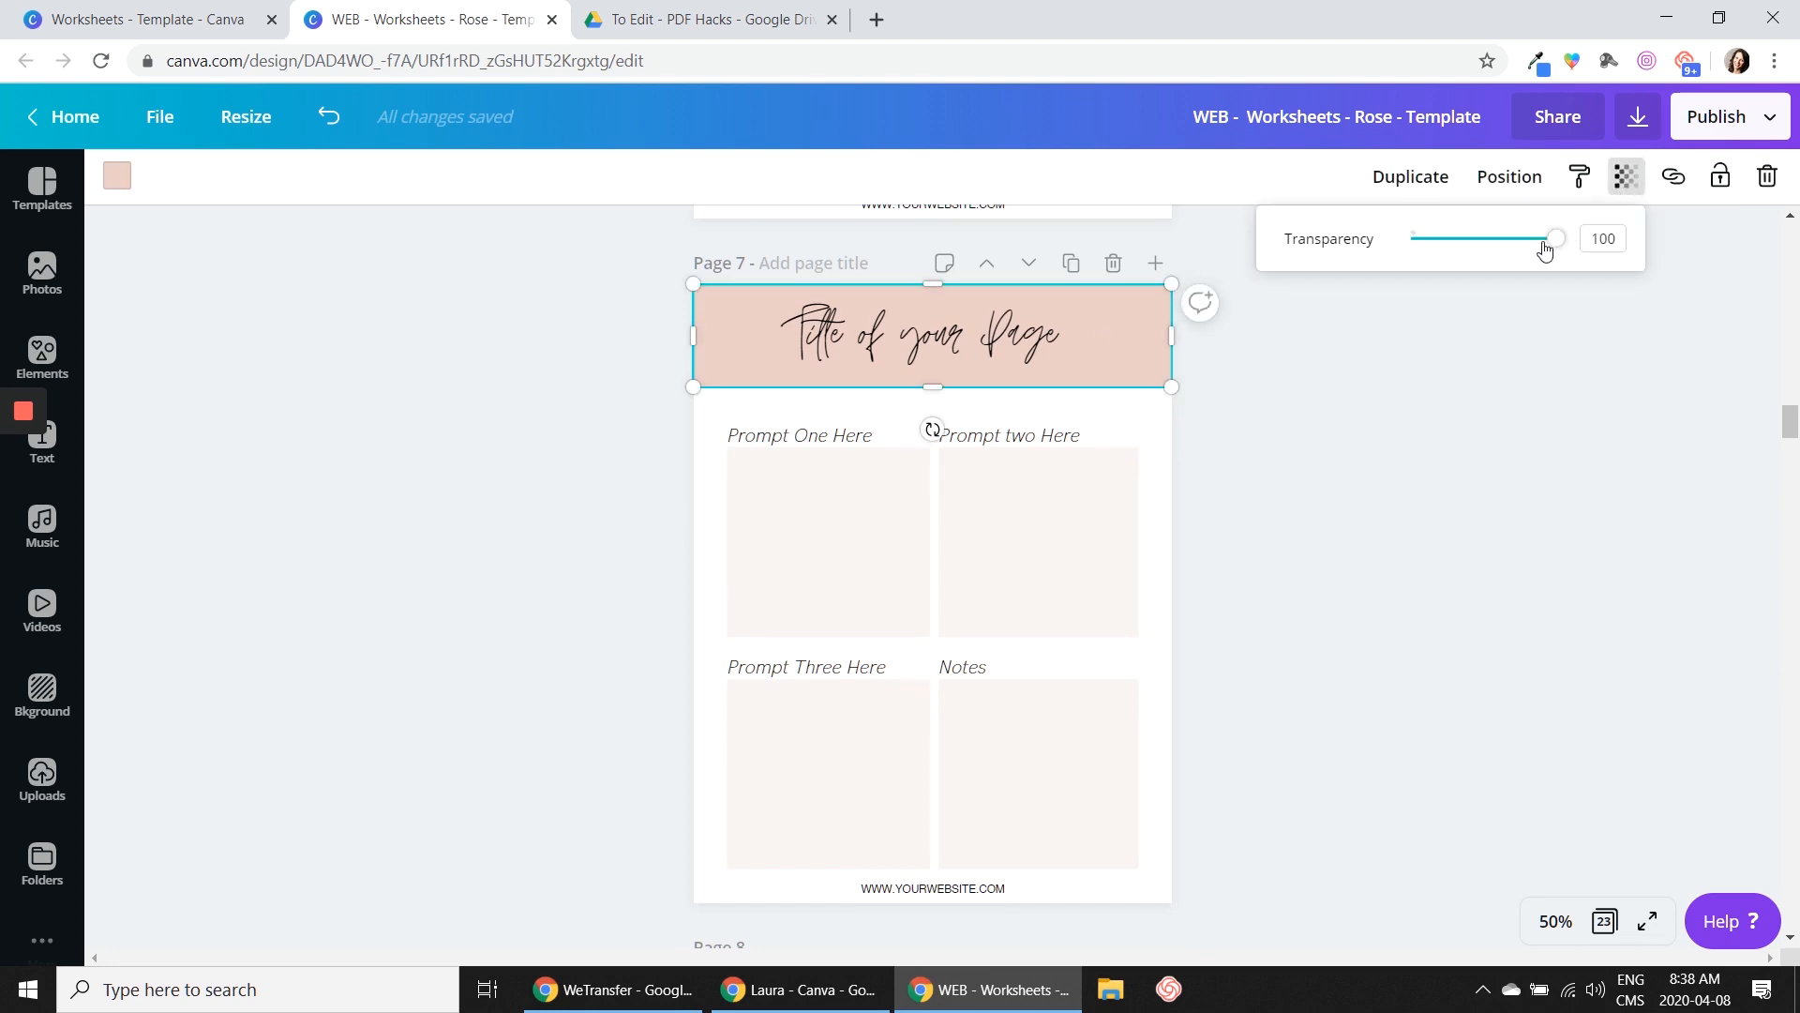
mouse_move(1549, 245)
mouse_down()
mouse_move(1491, 242)
mouse_move(1566, 242)
mouse_up()
click(1455, 441)
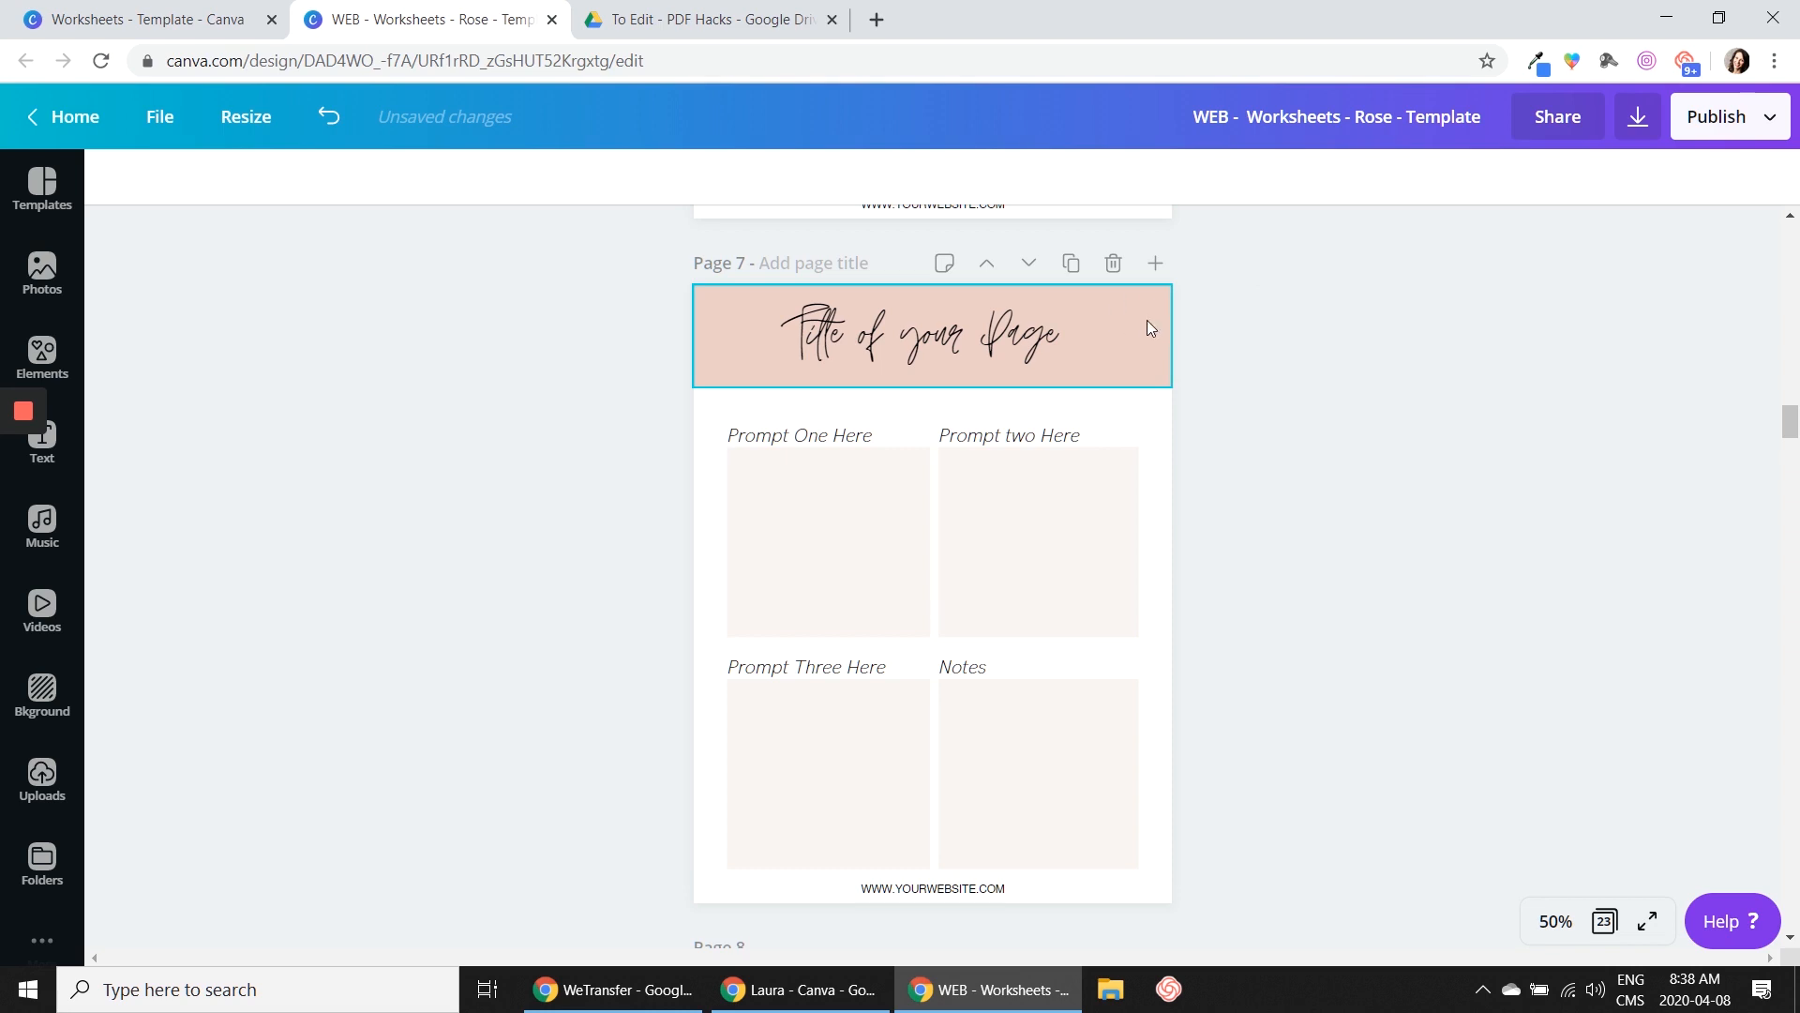
click(1123, 319)
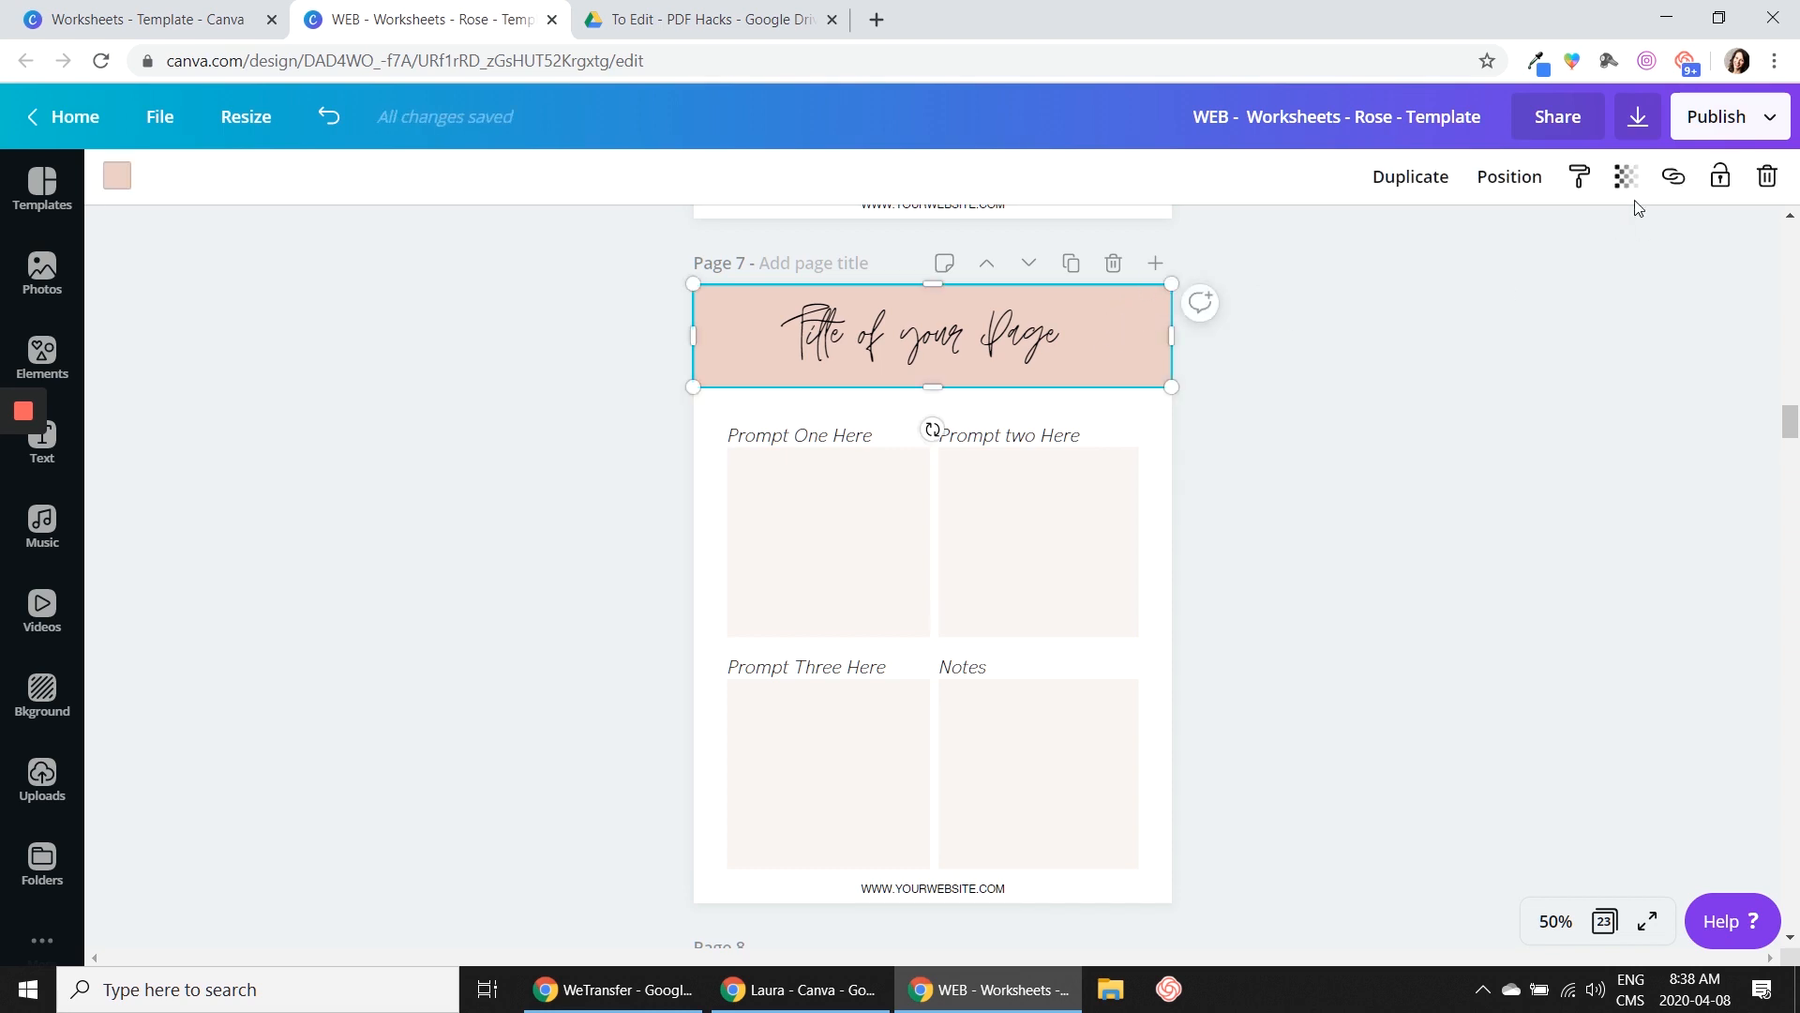
click(1626, 176)
drag(1552, 241, 1475, 242)
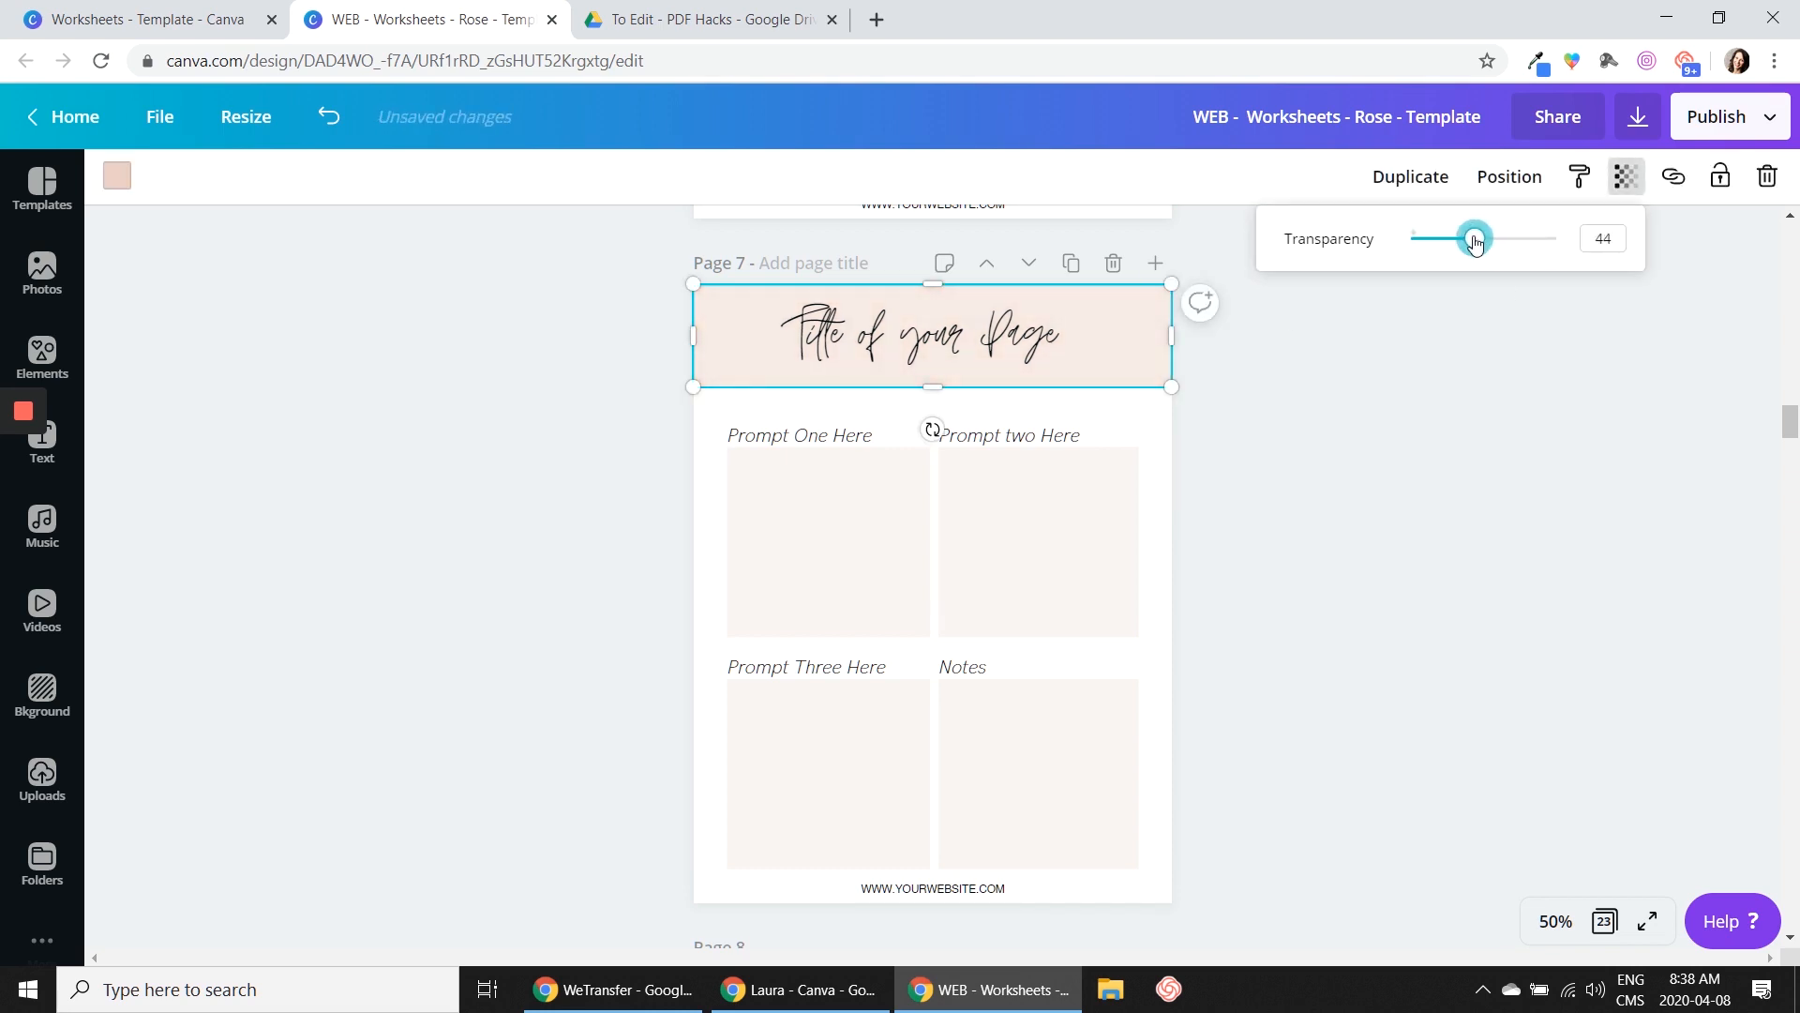
click(1455, 360)
Match page 7's header banner to the "Prompt two Here" box by setting its transparency value to 22
click(1072, 532)
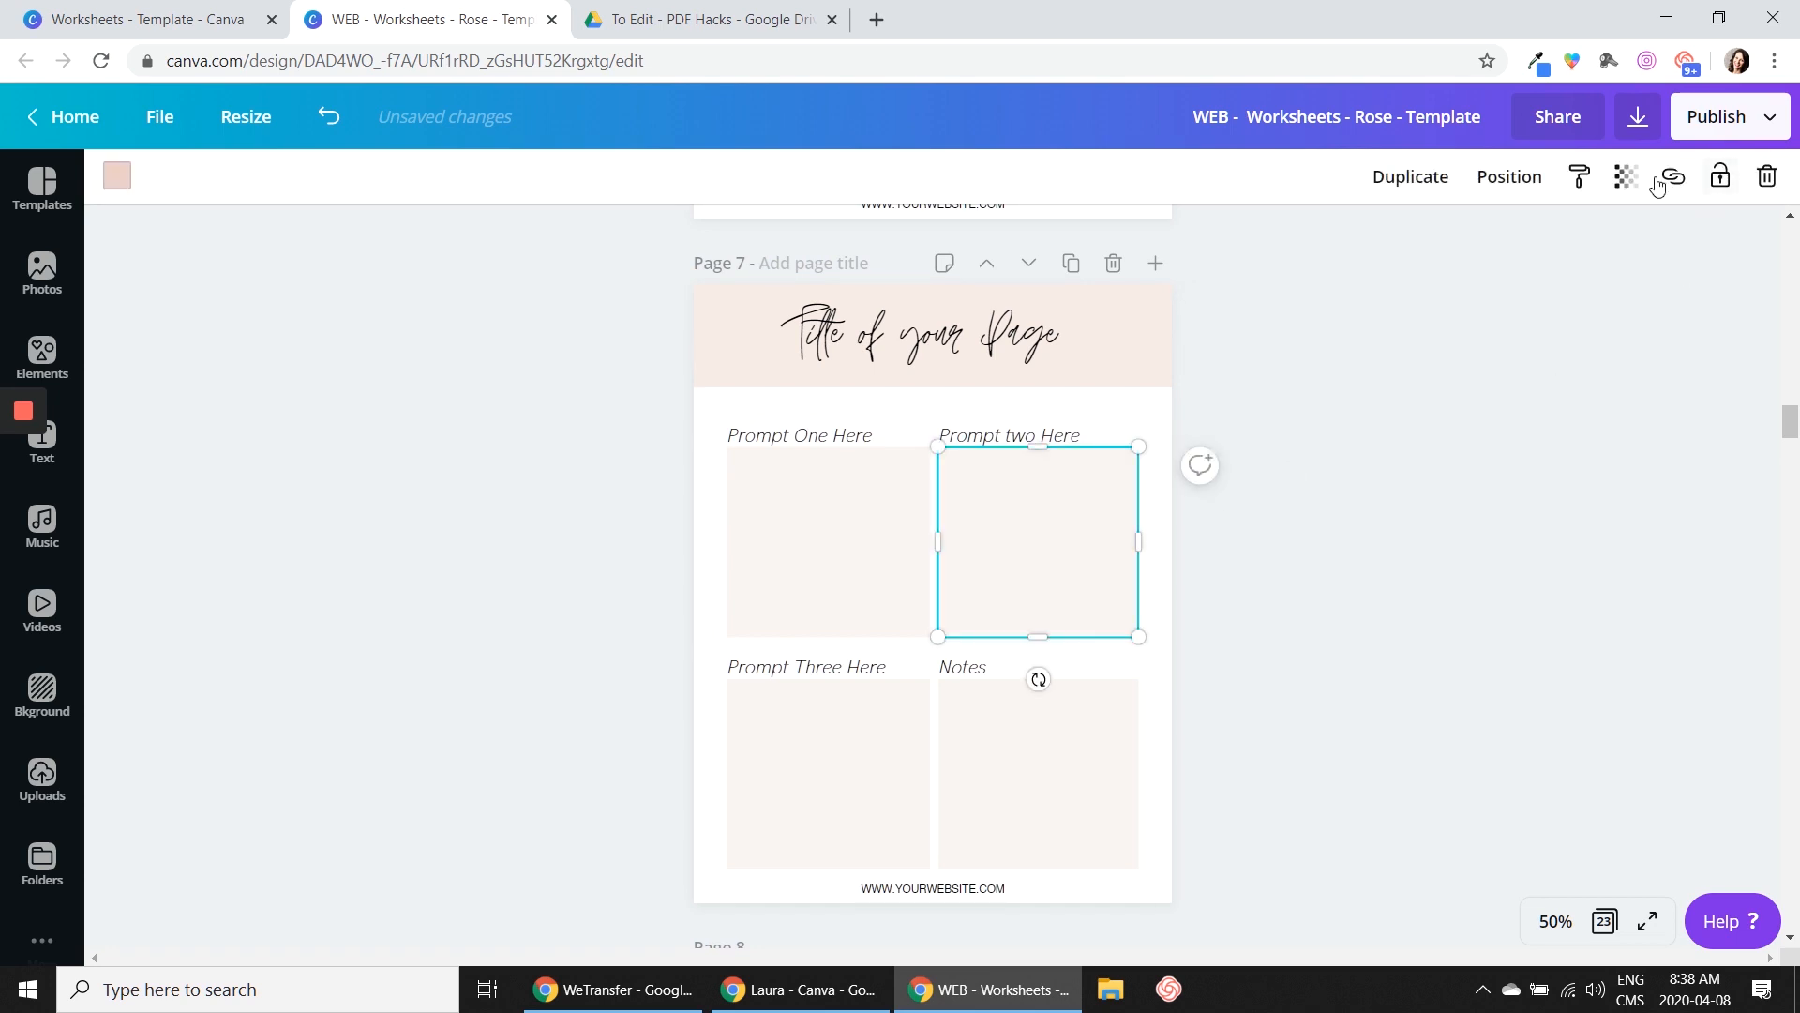
click(1626, 176)
click(1048, 301)
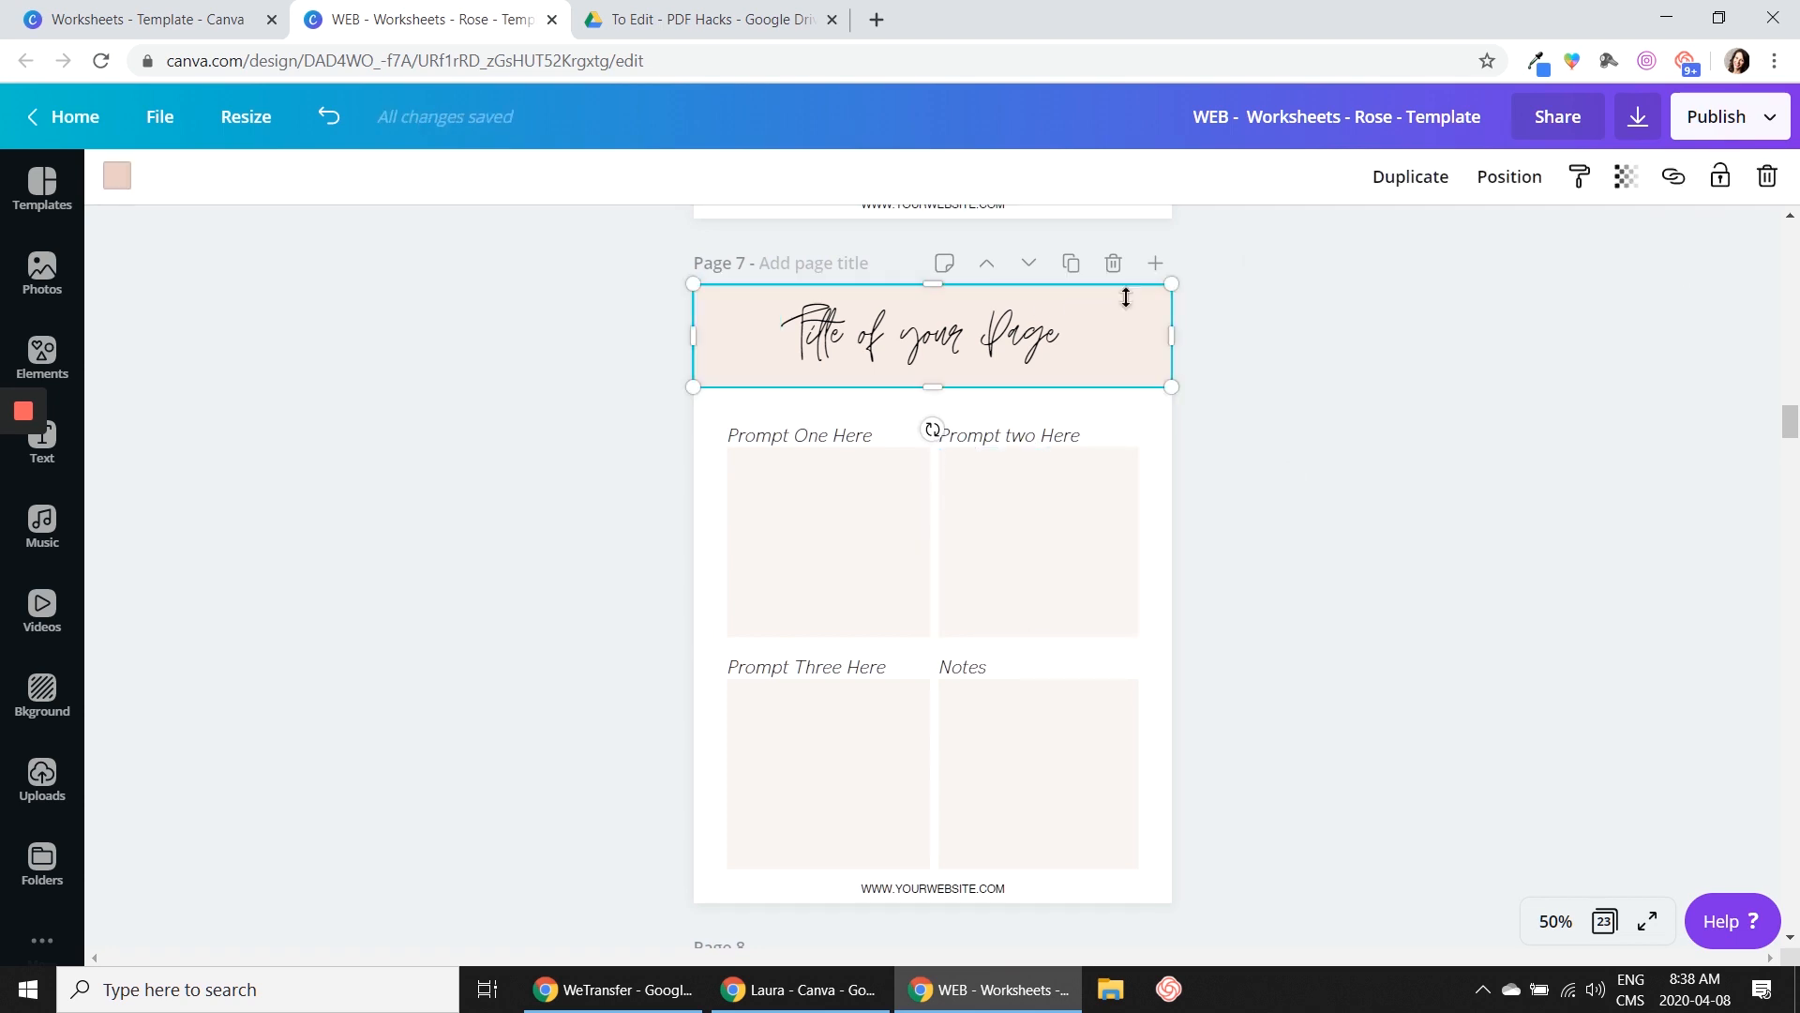
click(1626, 176)
double_click(1617, 237)
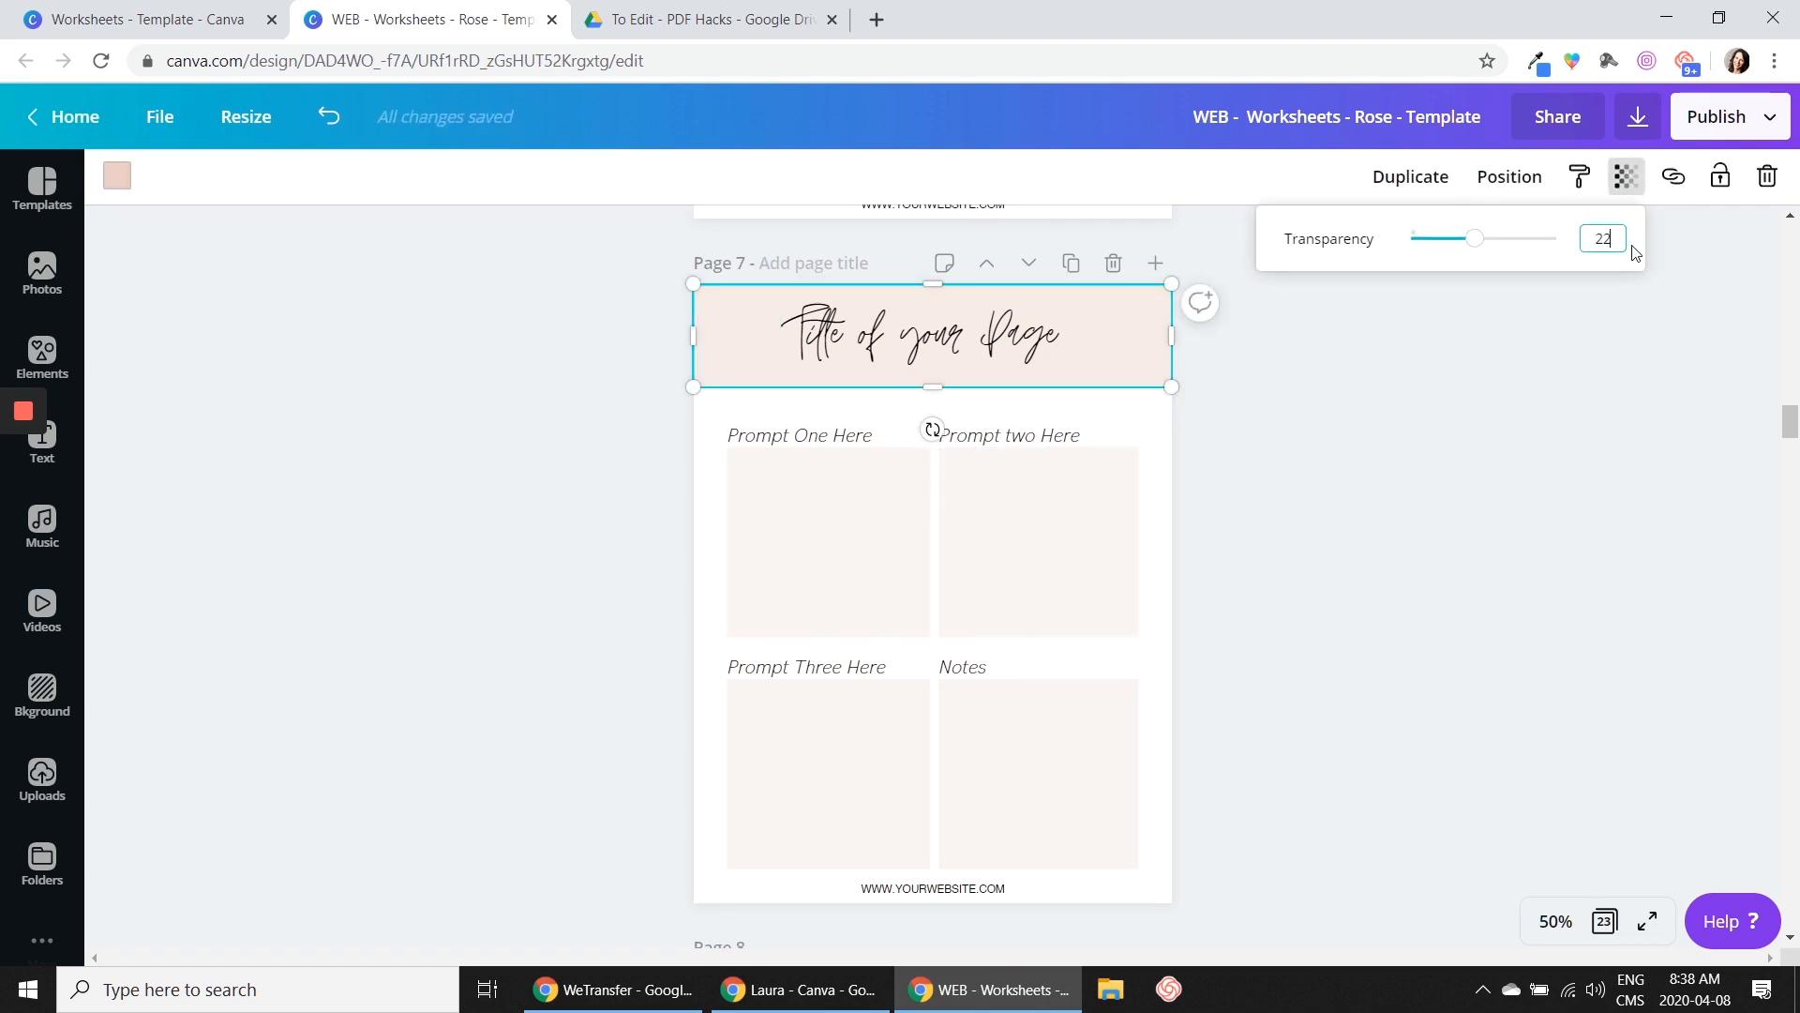
key(Return)
click(1484, 550)
scroll(1483, 554, down, 7)
scroll(1487, 543, up, 7)
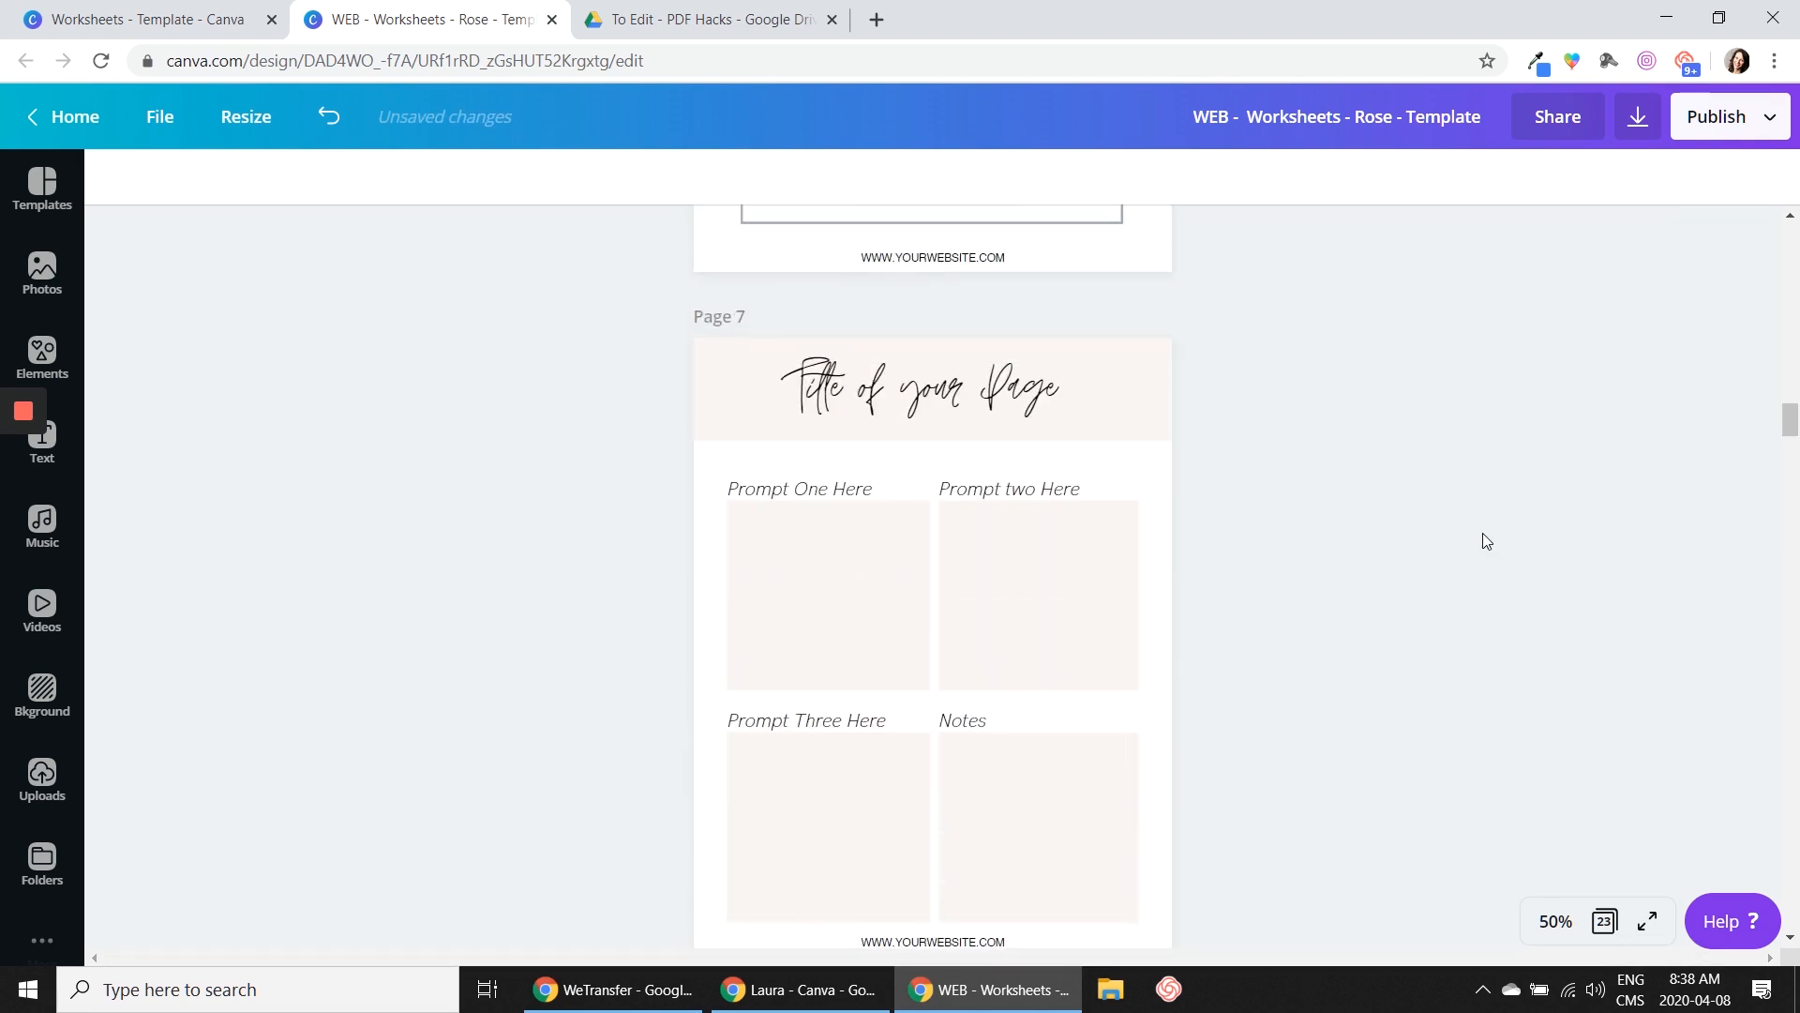
Restore page 7's pink header banner to full opacity
scroll(1182, 467, down, 3)
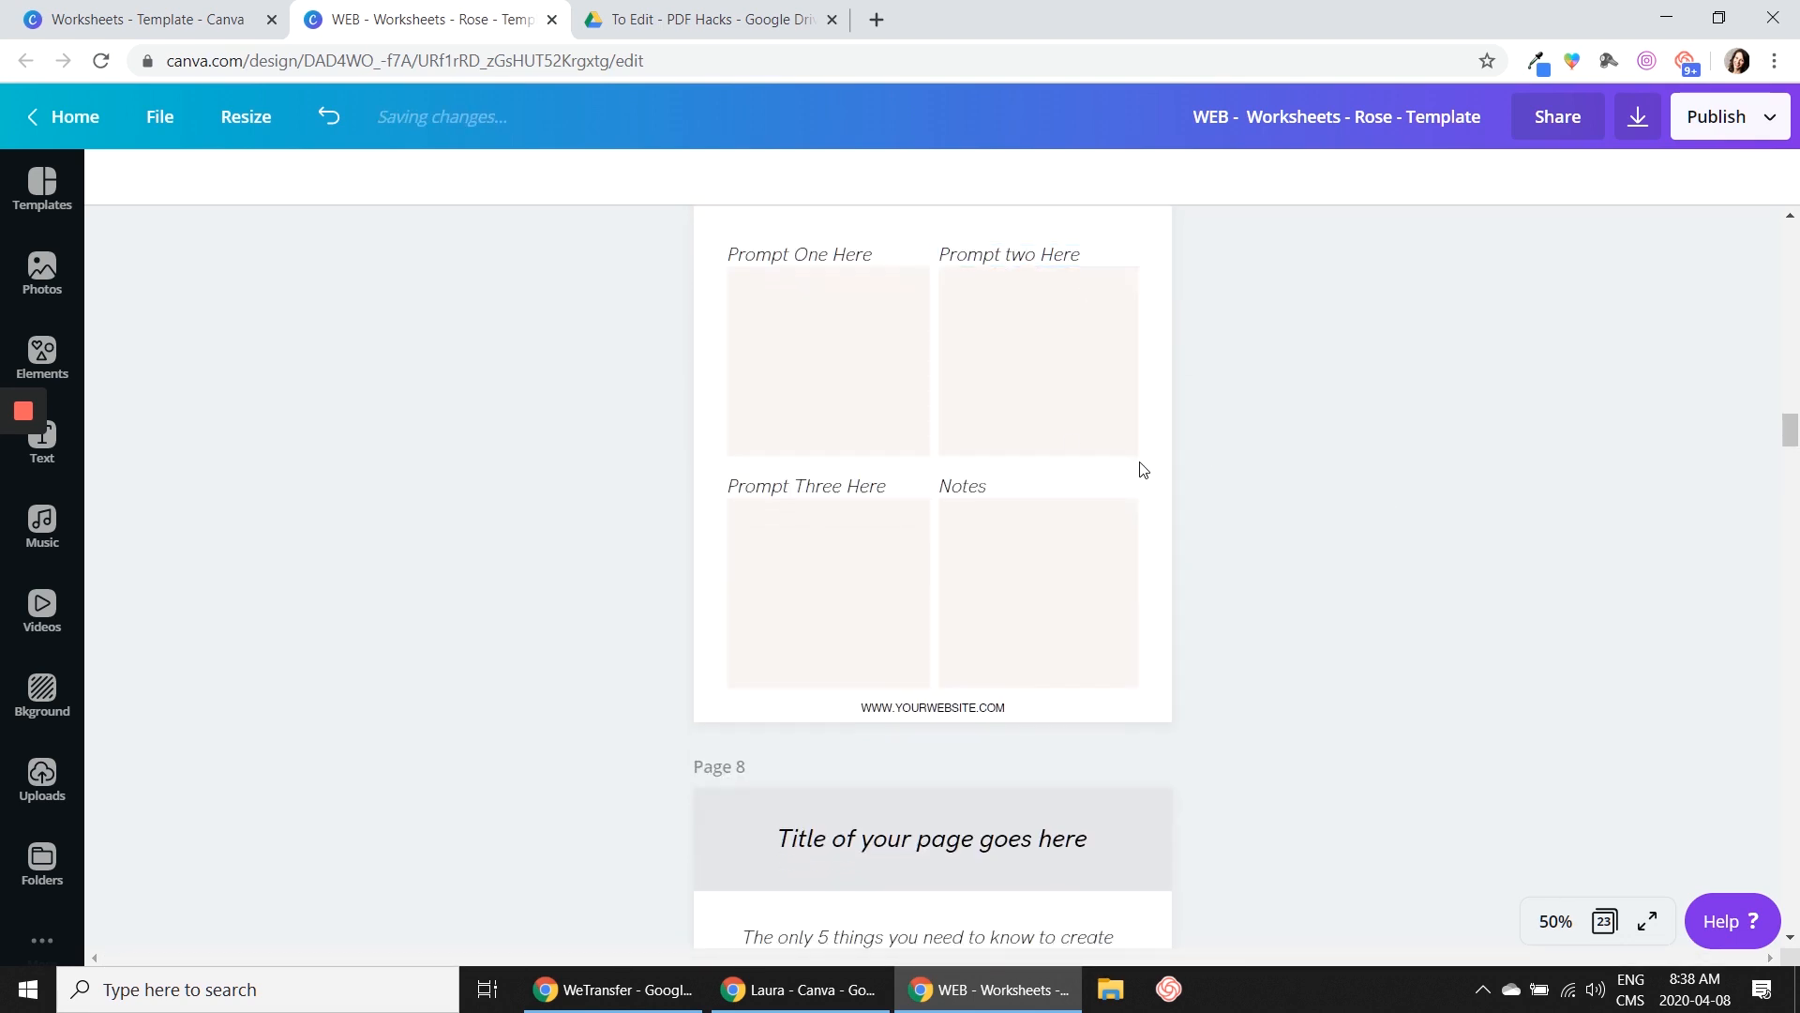
scroll(1142, 469, up, 2)
click(1153, 256)
click(1626, 176)
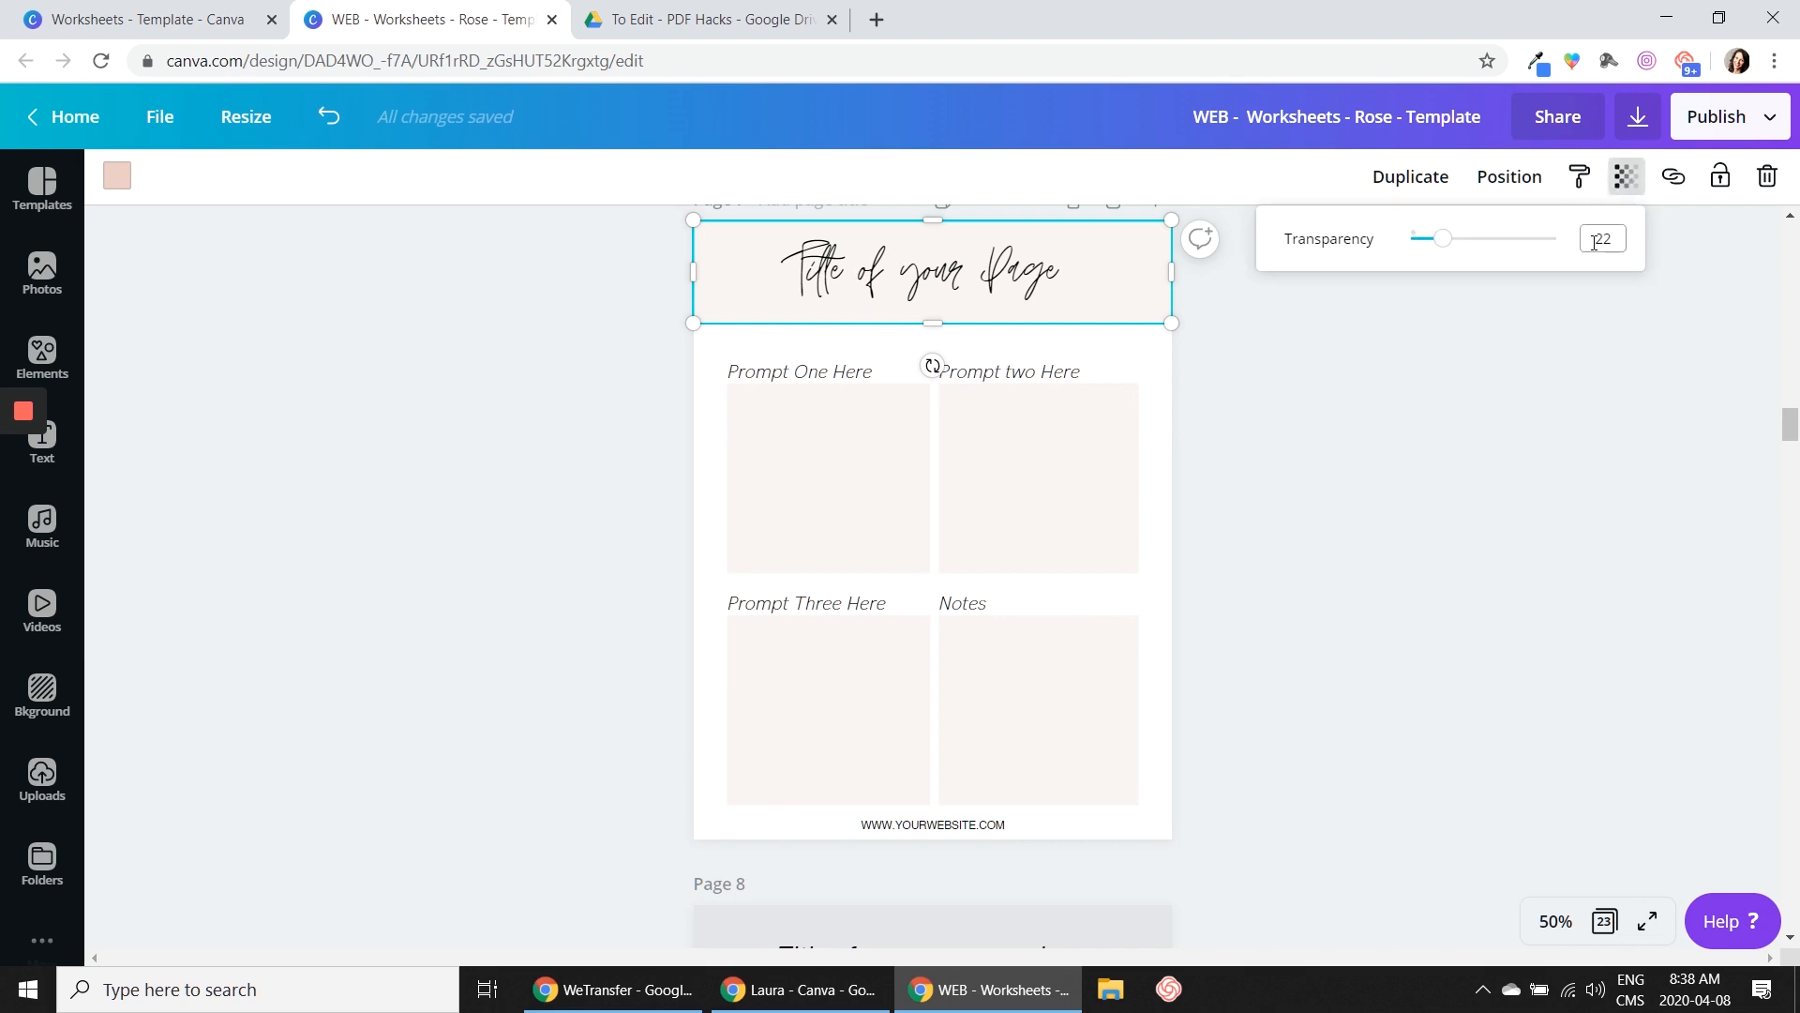
drag(1444, 239, 1551, 239)
click(1466, 407)
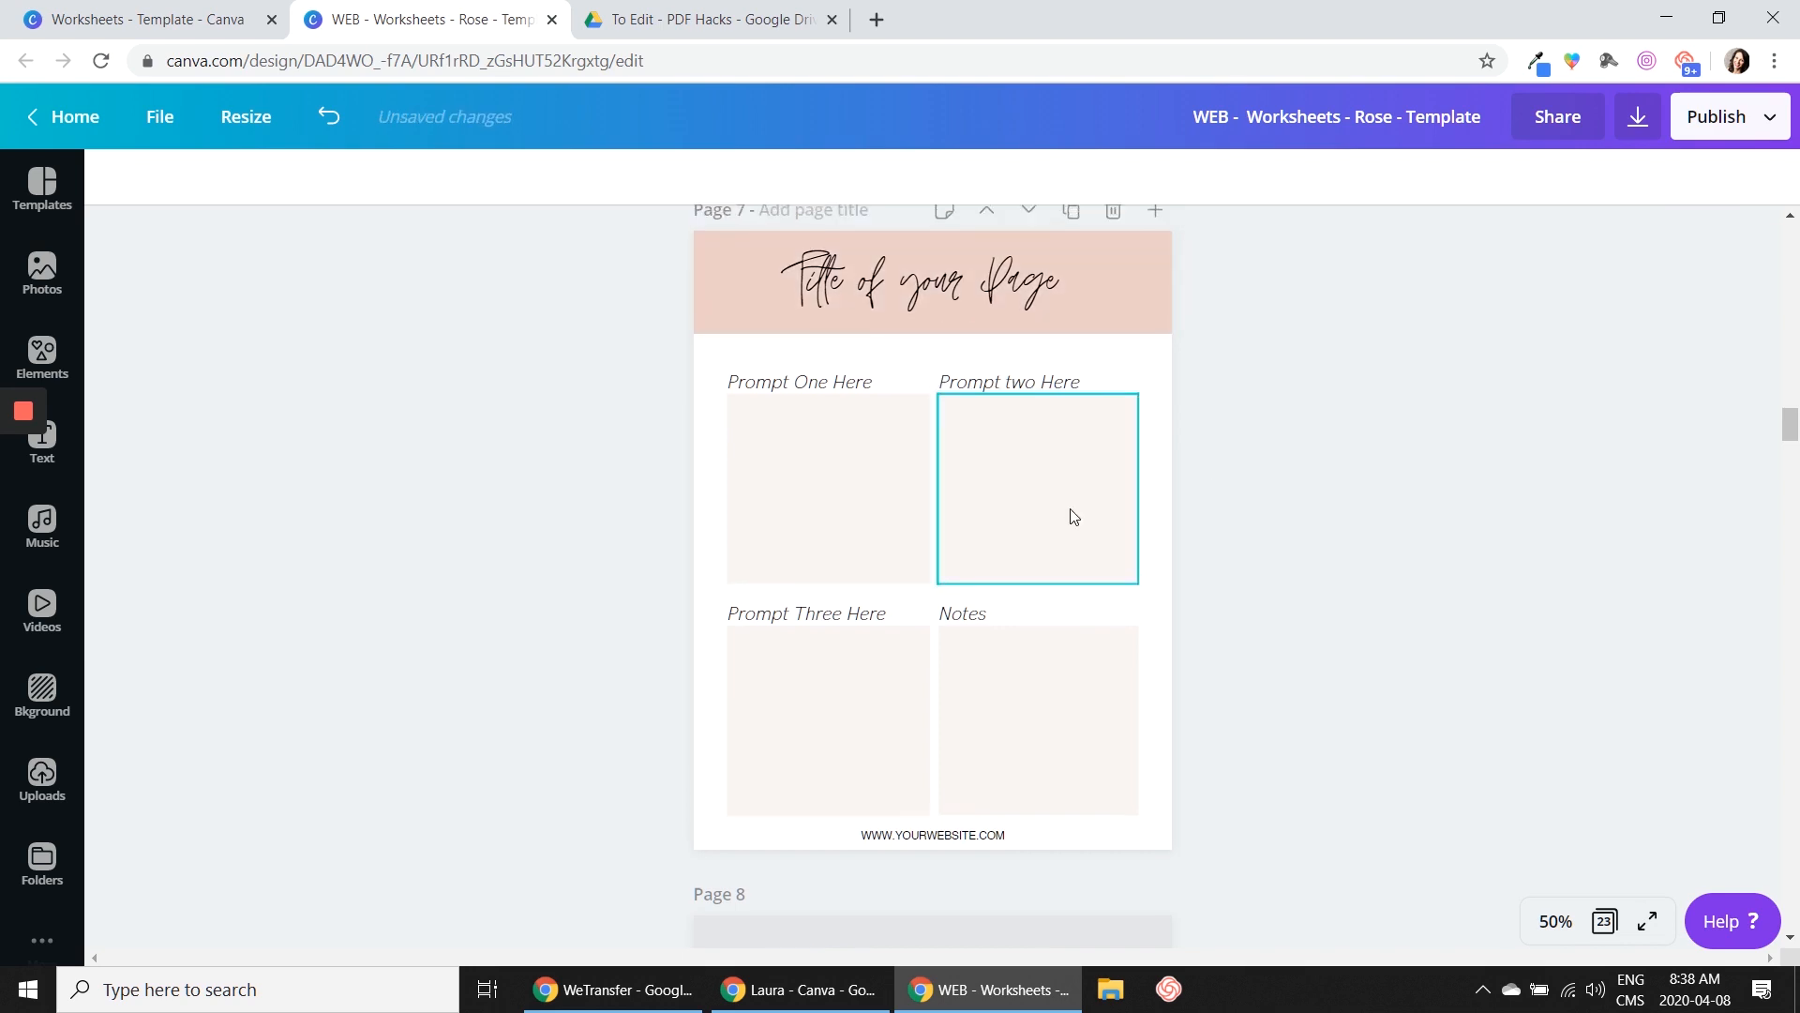
Examine the header banners and the outlined and lightly tinted prompt boxes on pages 5 to 9 for printer-friendliness
scroll(1263, 507, up, 10)
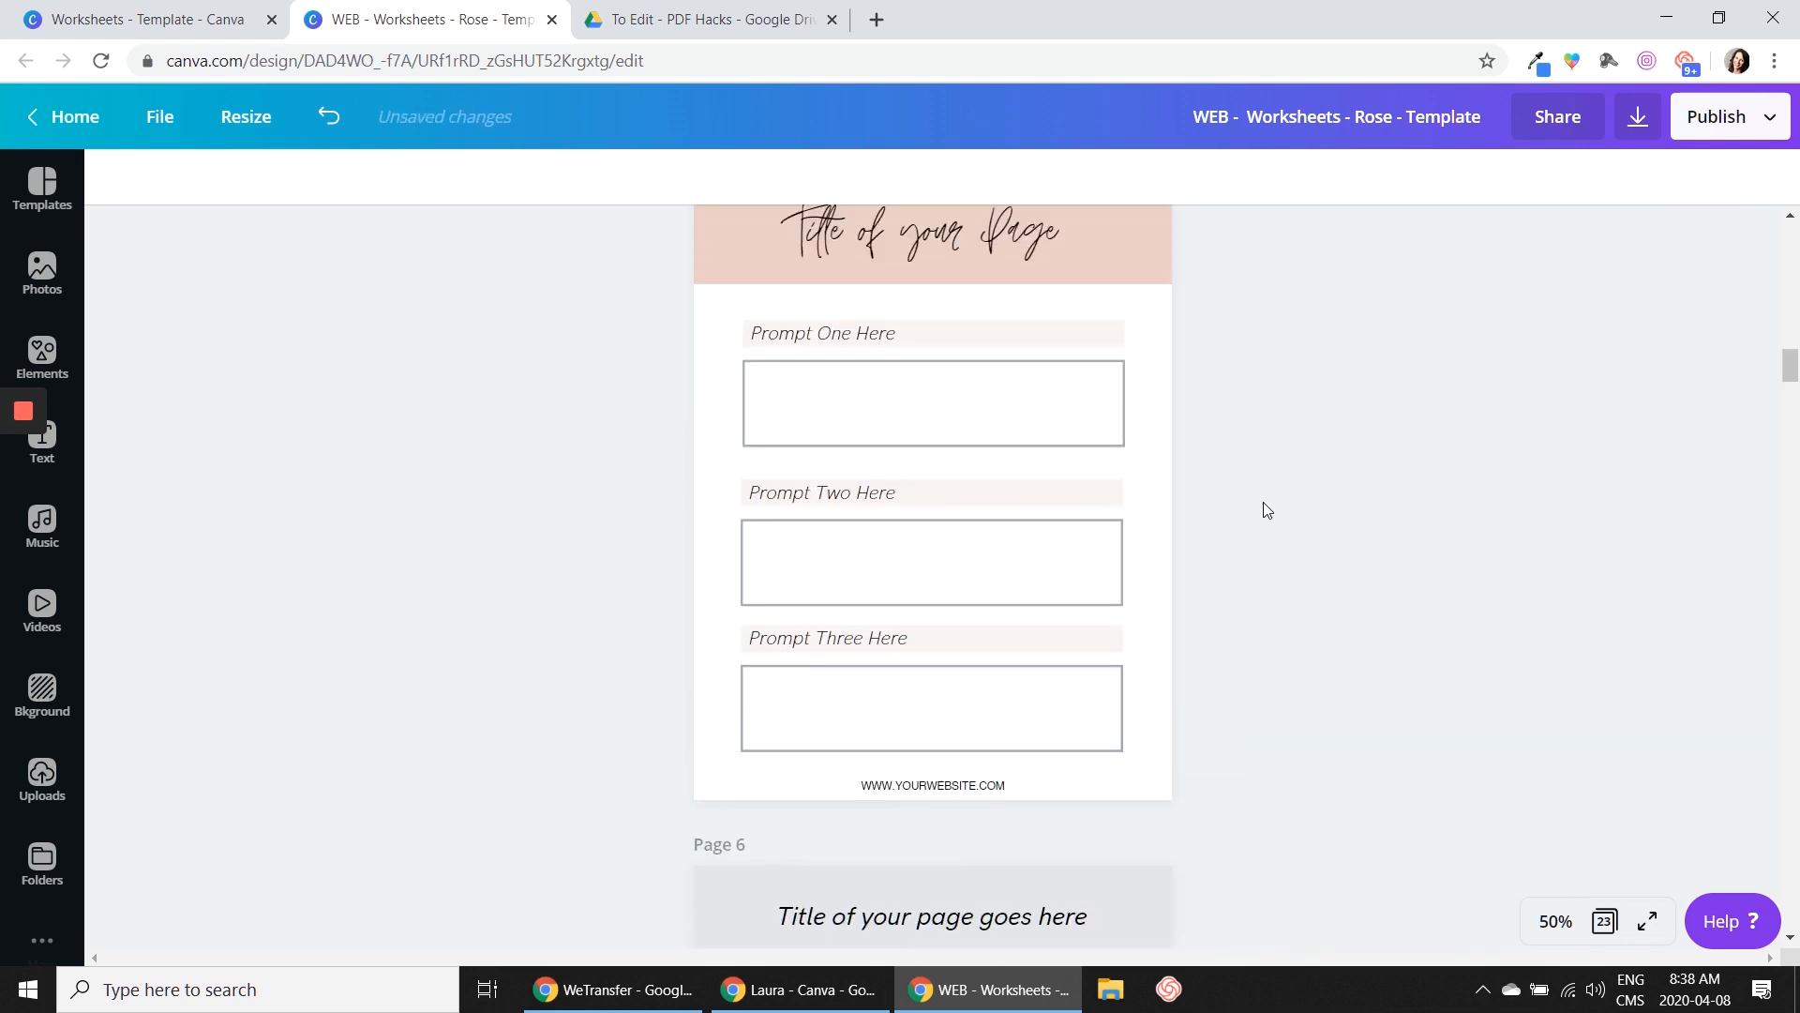
scroll(1267, 509, up, 9)
scroll(1247, 512, down, 11)
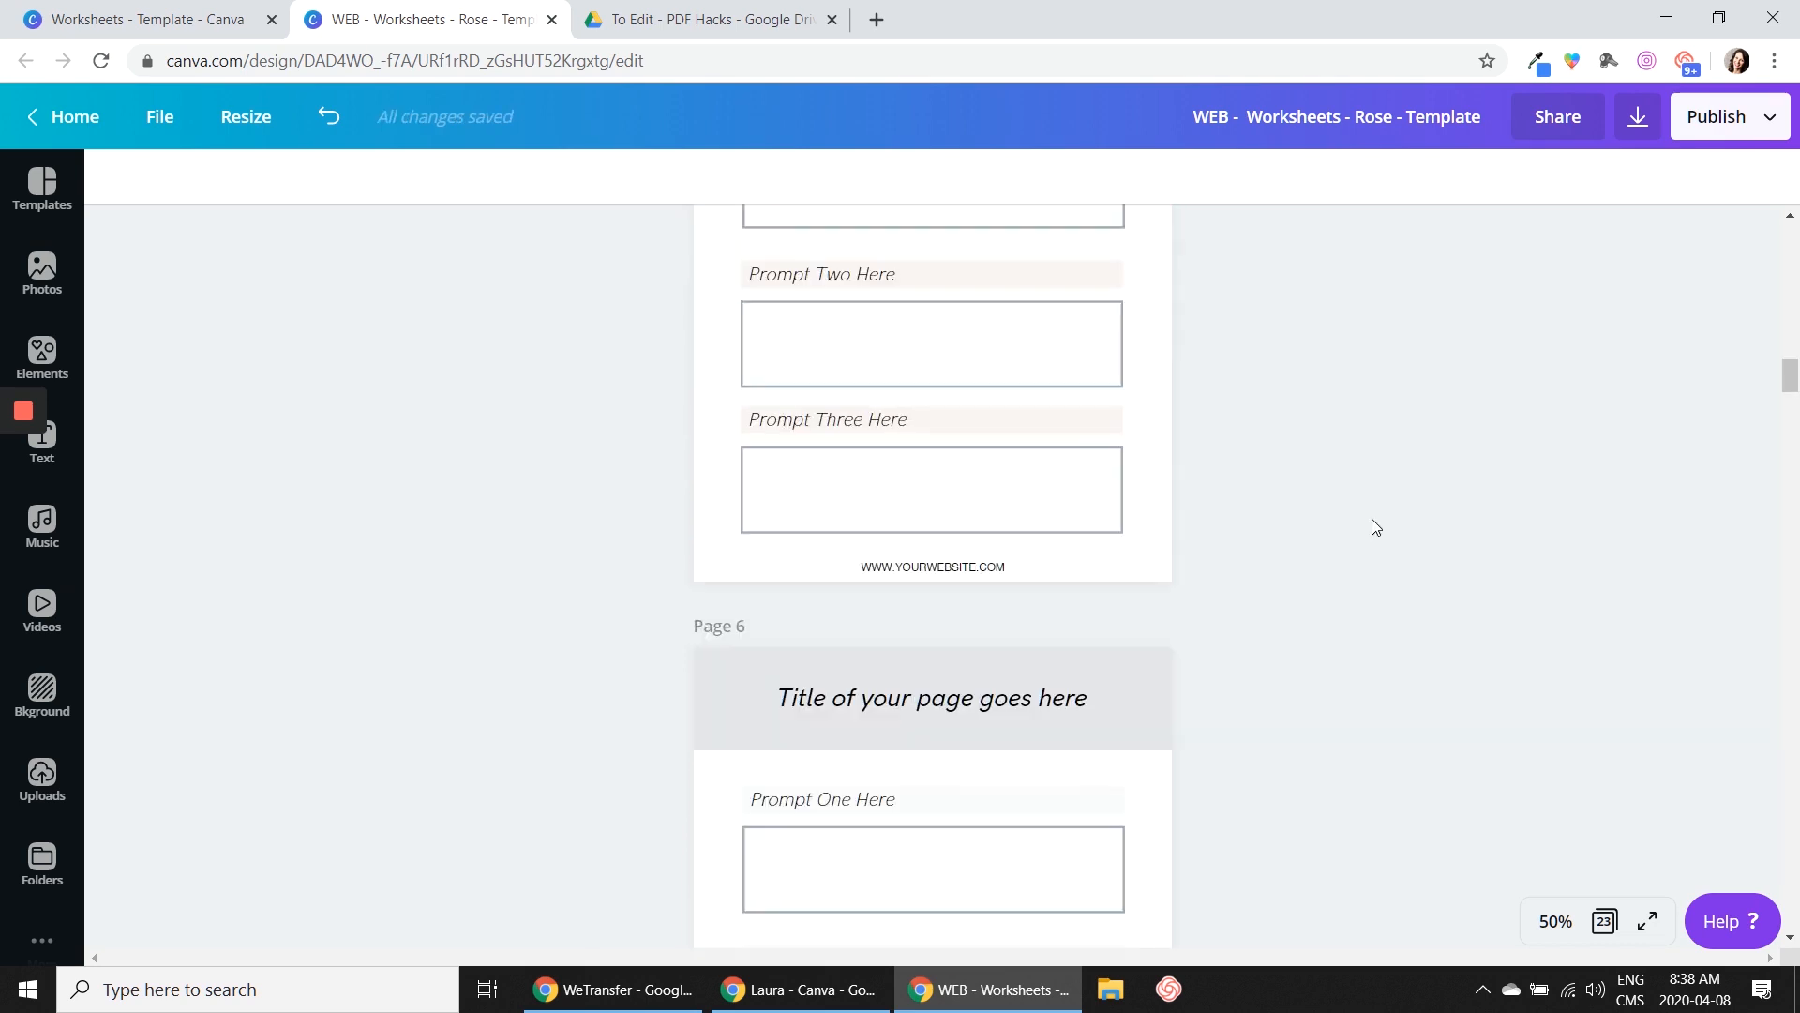
scroll(1376, 516, down, 15)
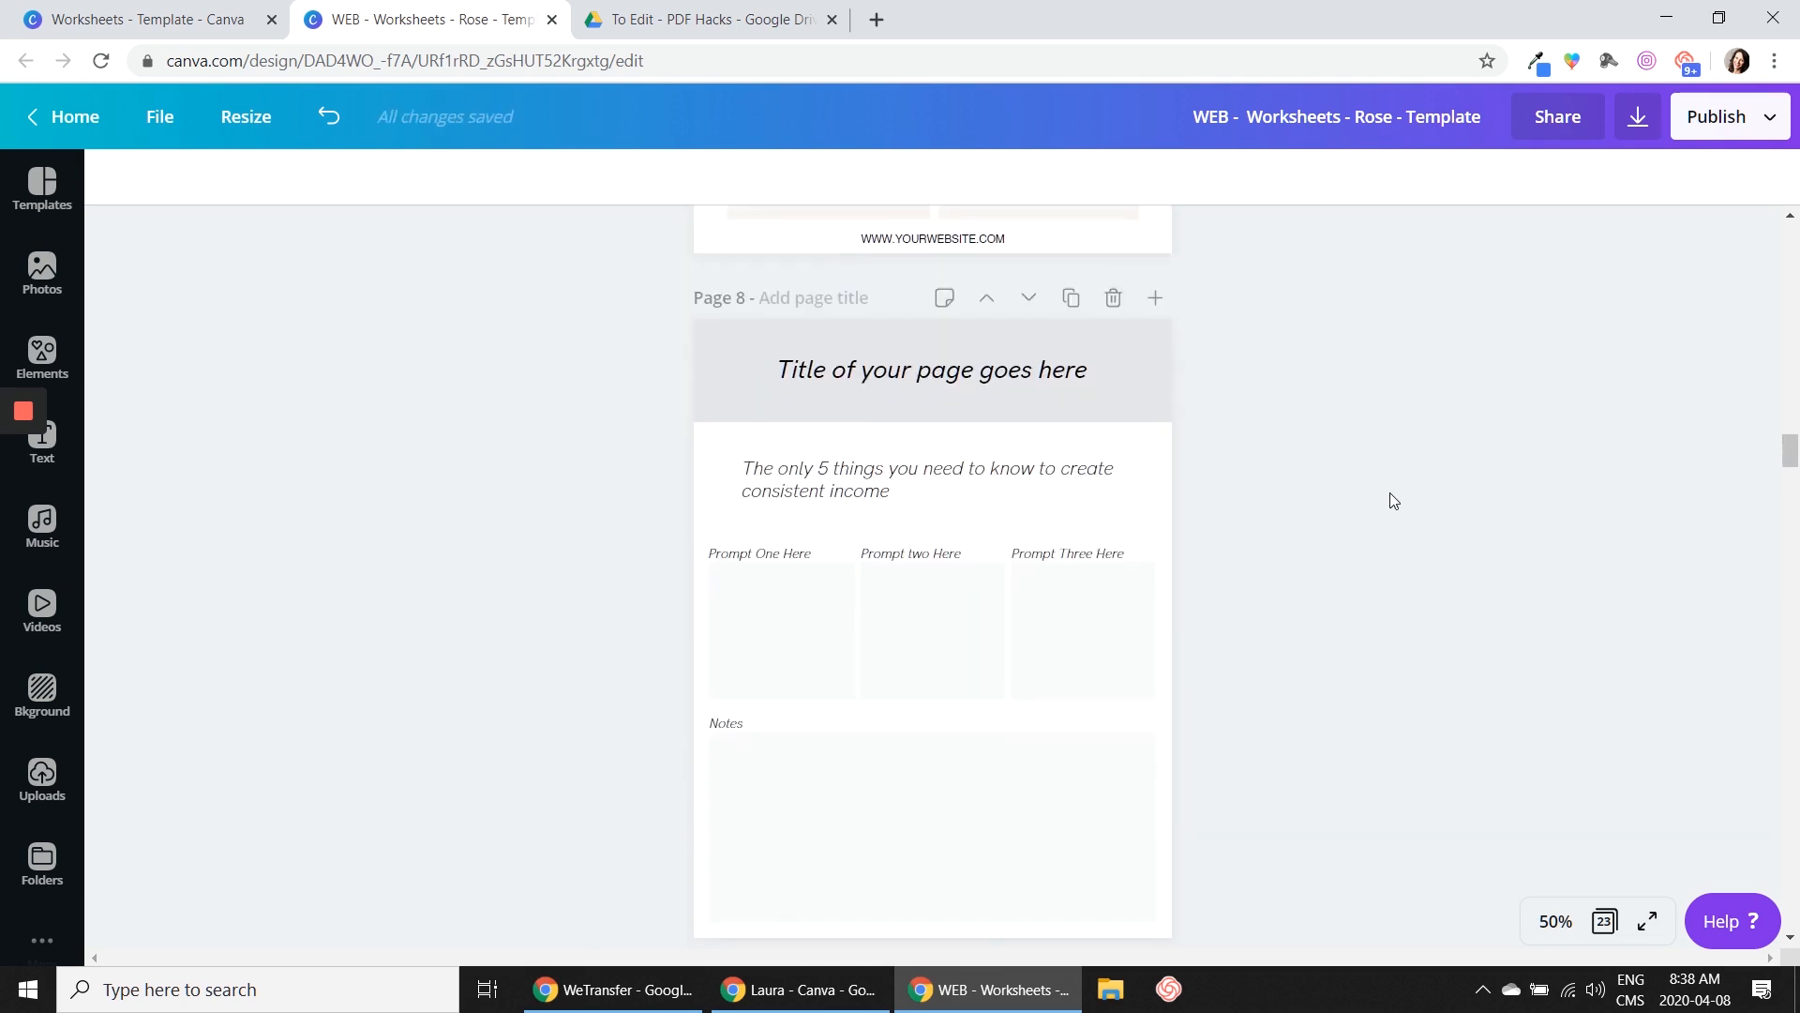
scroll(1394, 501, down, 3)
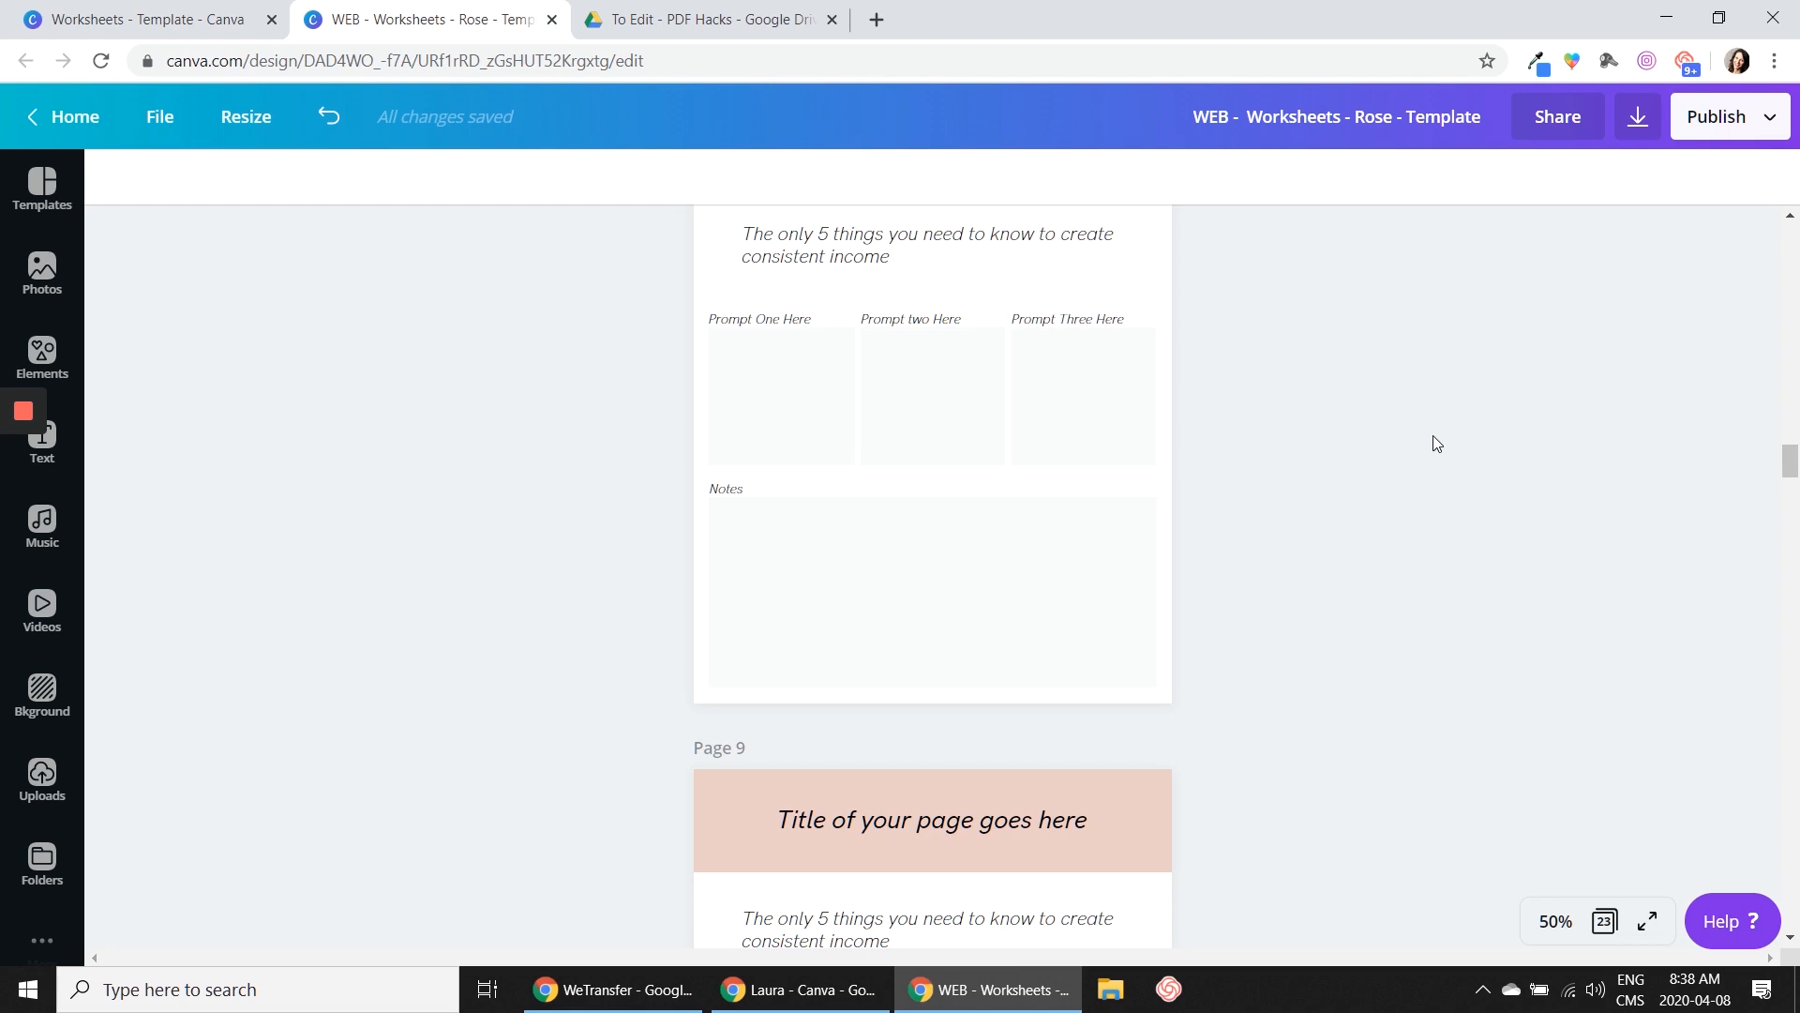
scroll(1433, 436, down, 4)
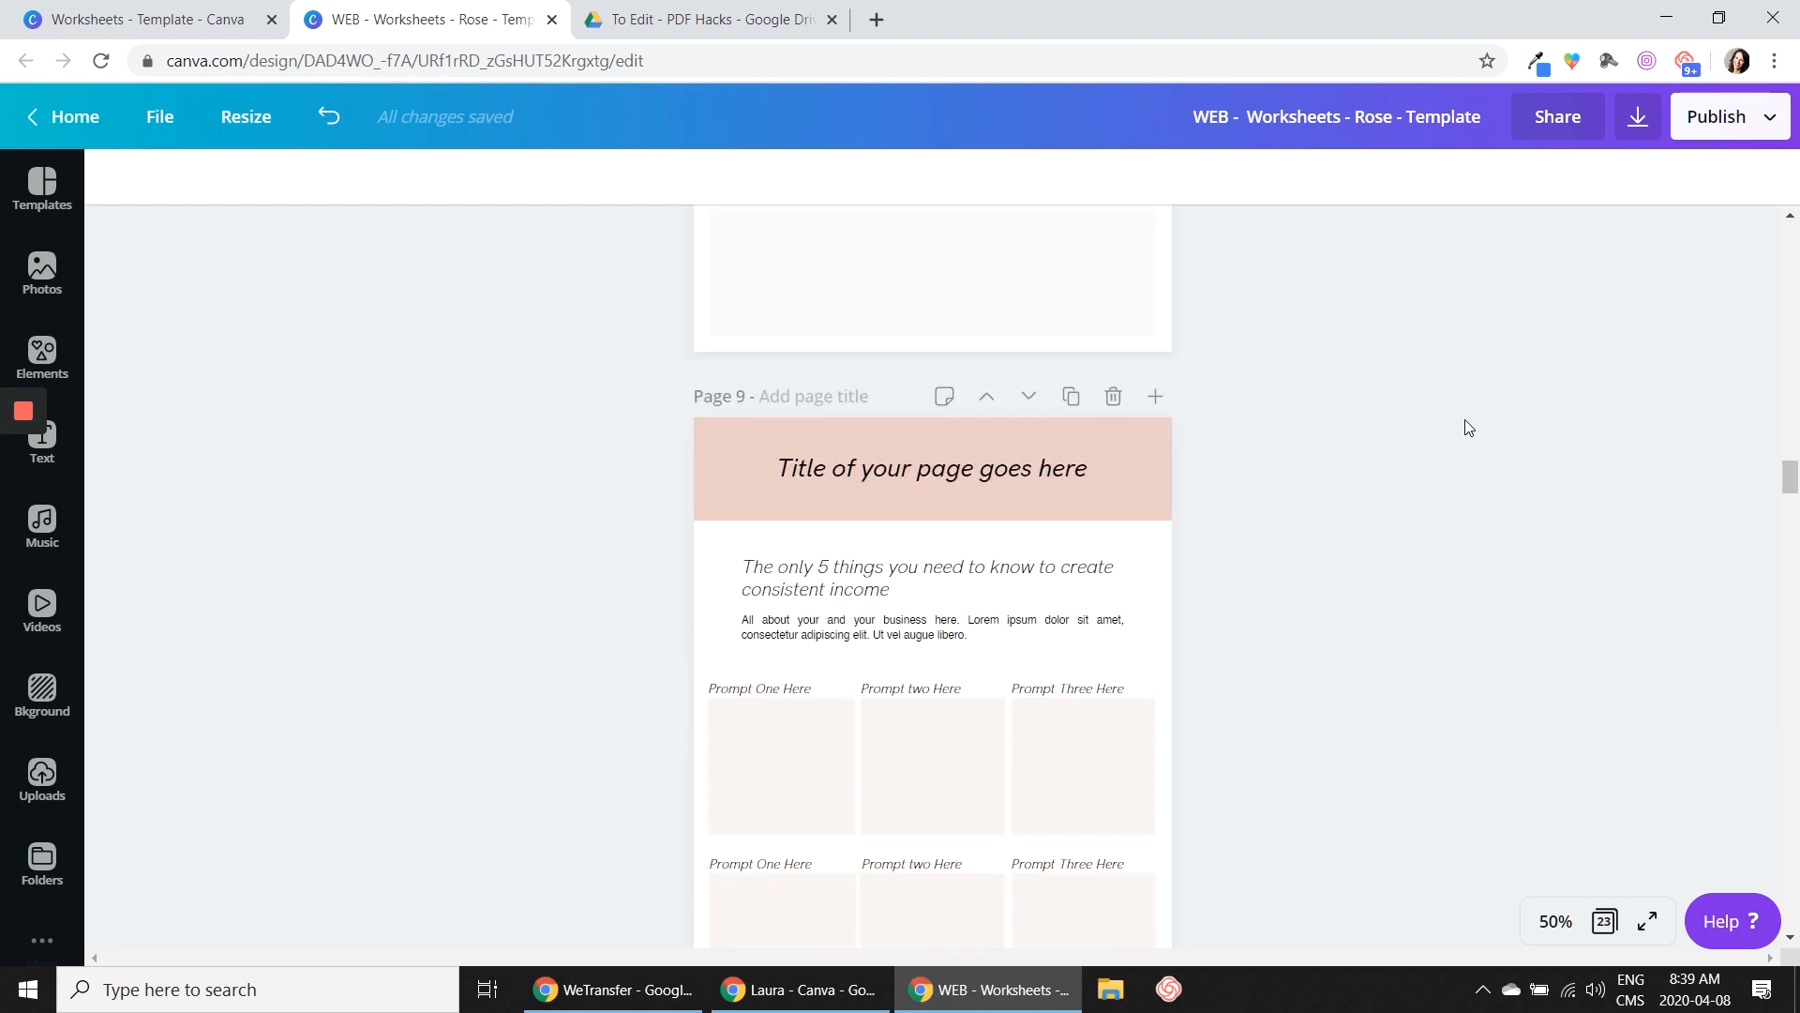
scroll(1329, 510, down, 8)
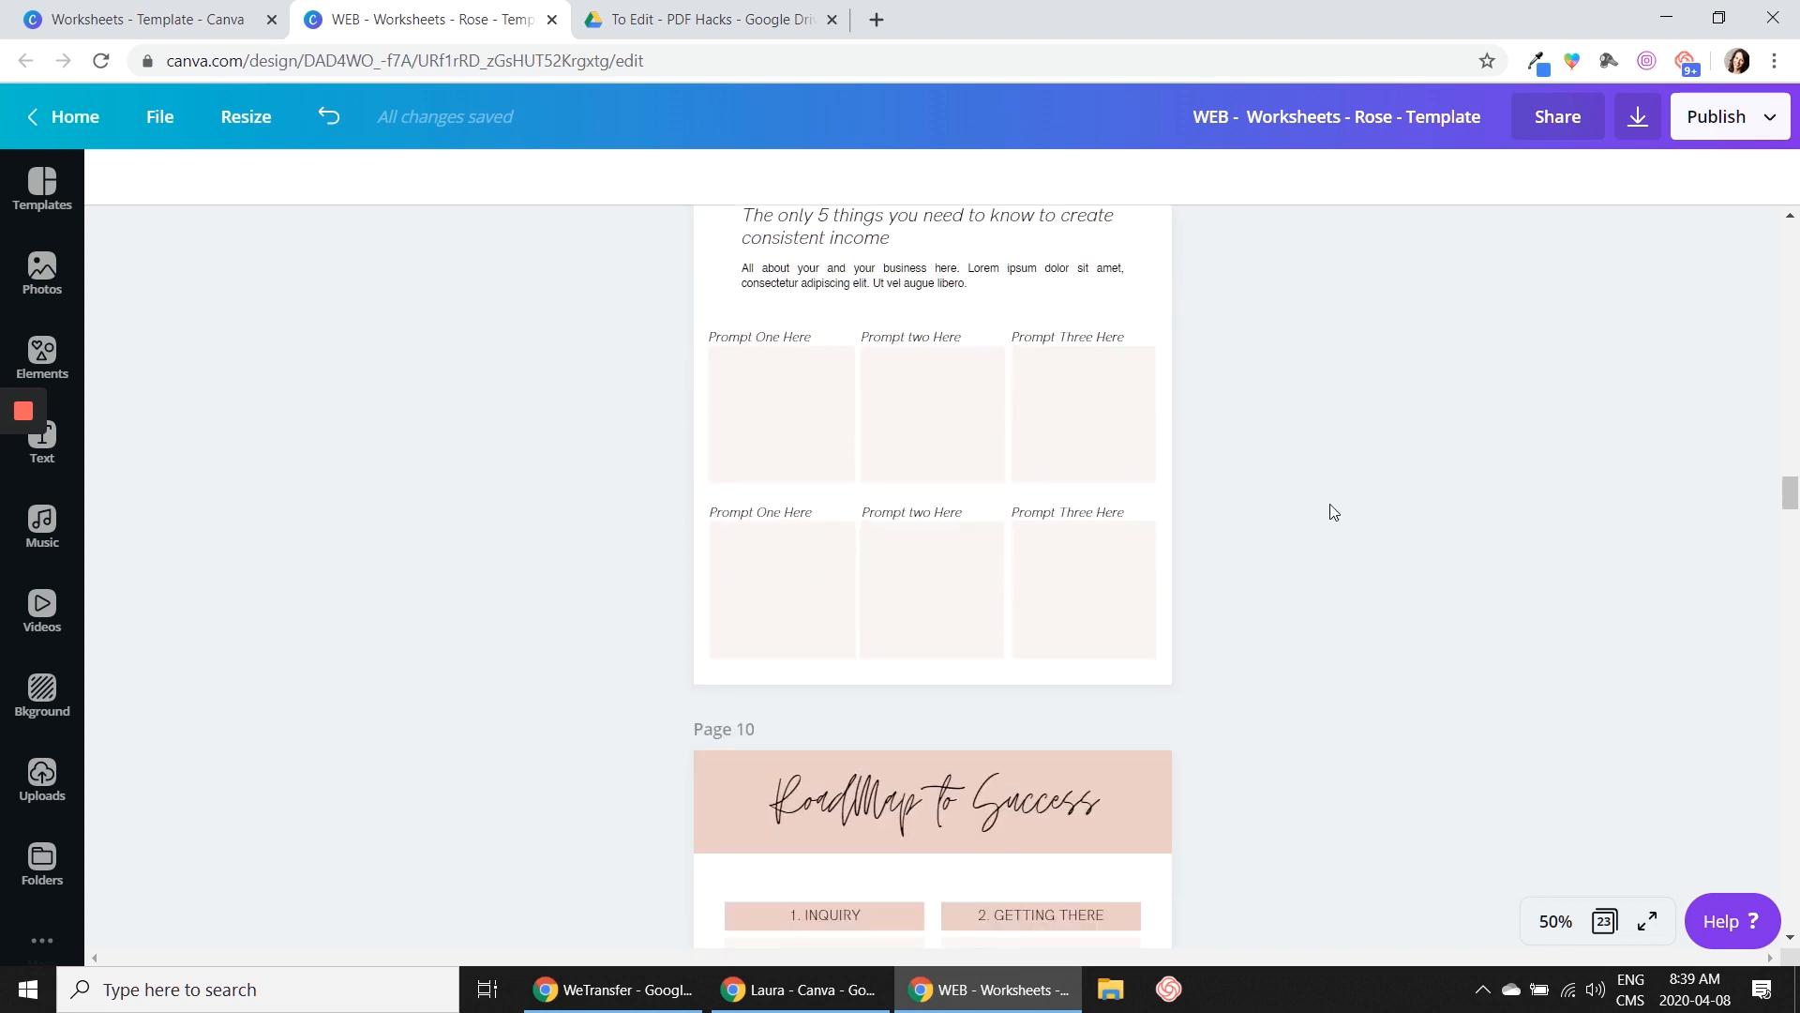
Review the roadmap, step-by-step, checklist, chart and contact page layouts from page 10 through the end of the template
scroll(1335, 513, down, 1)
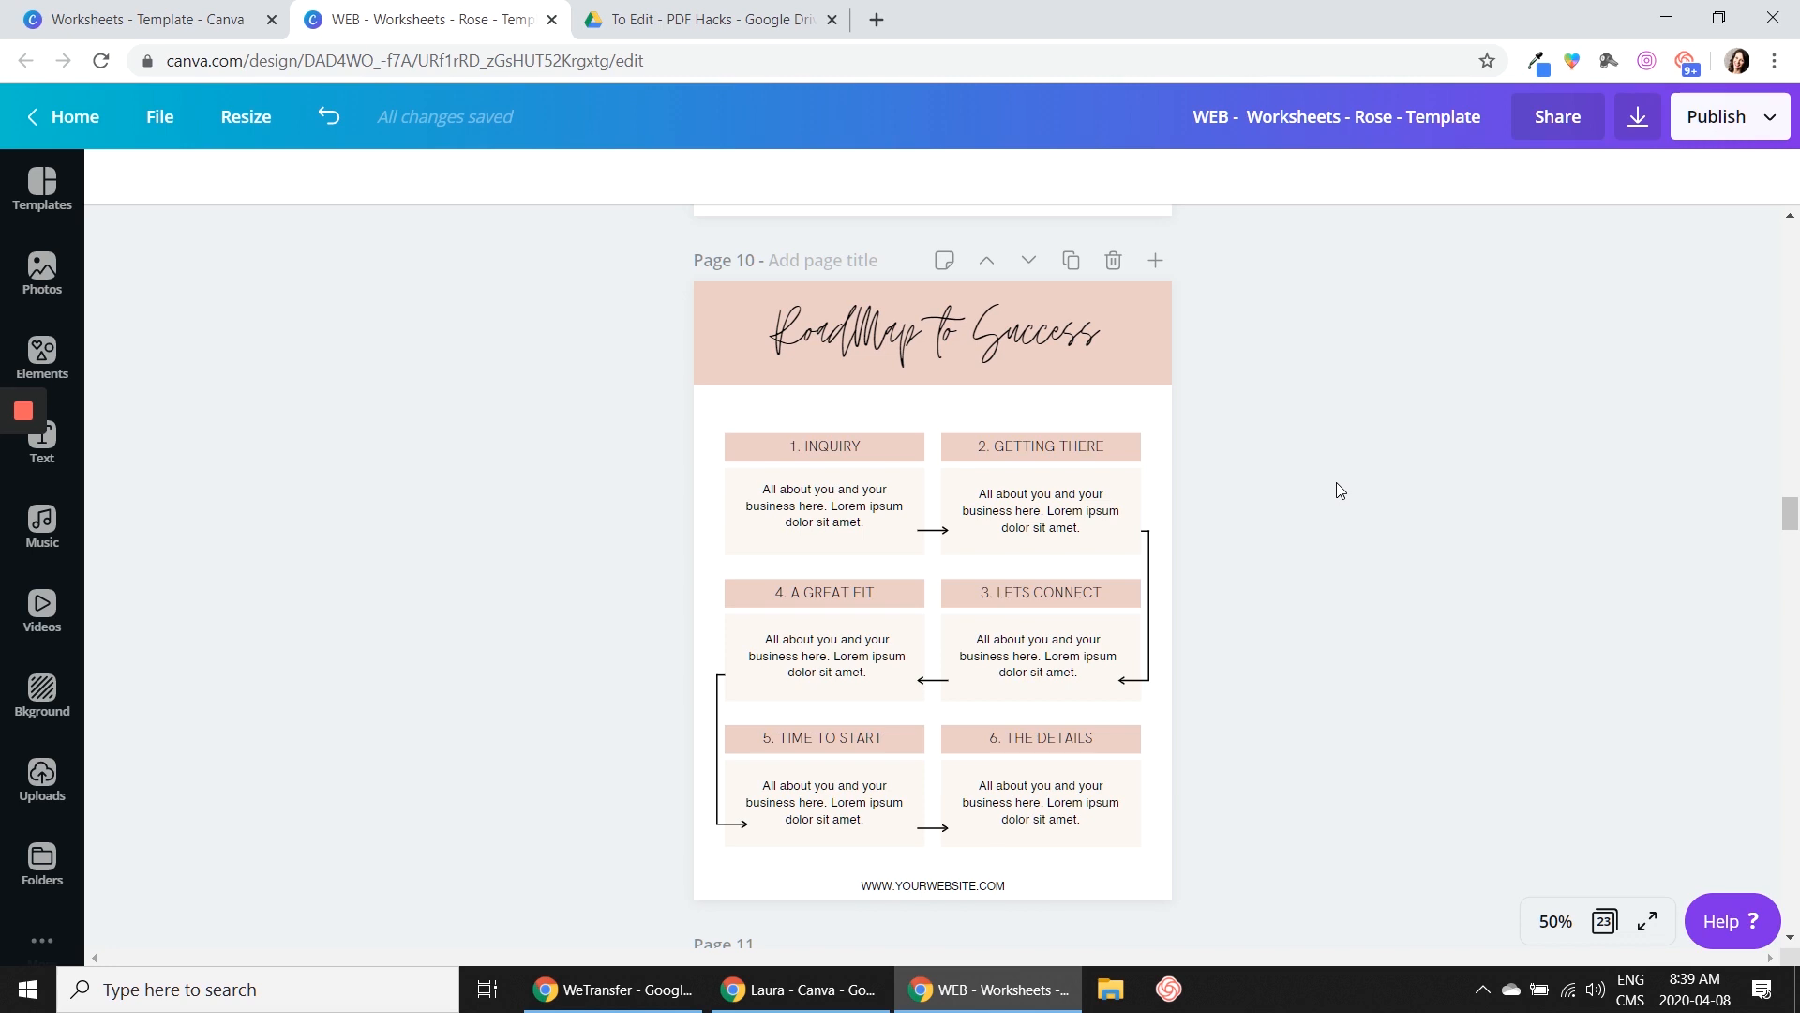
scroll(1342, 479, down, 12)
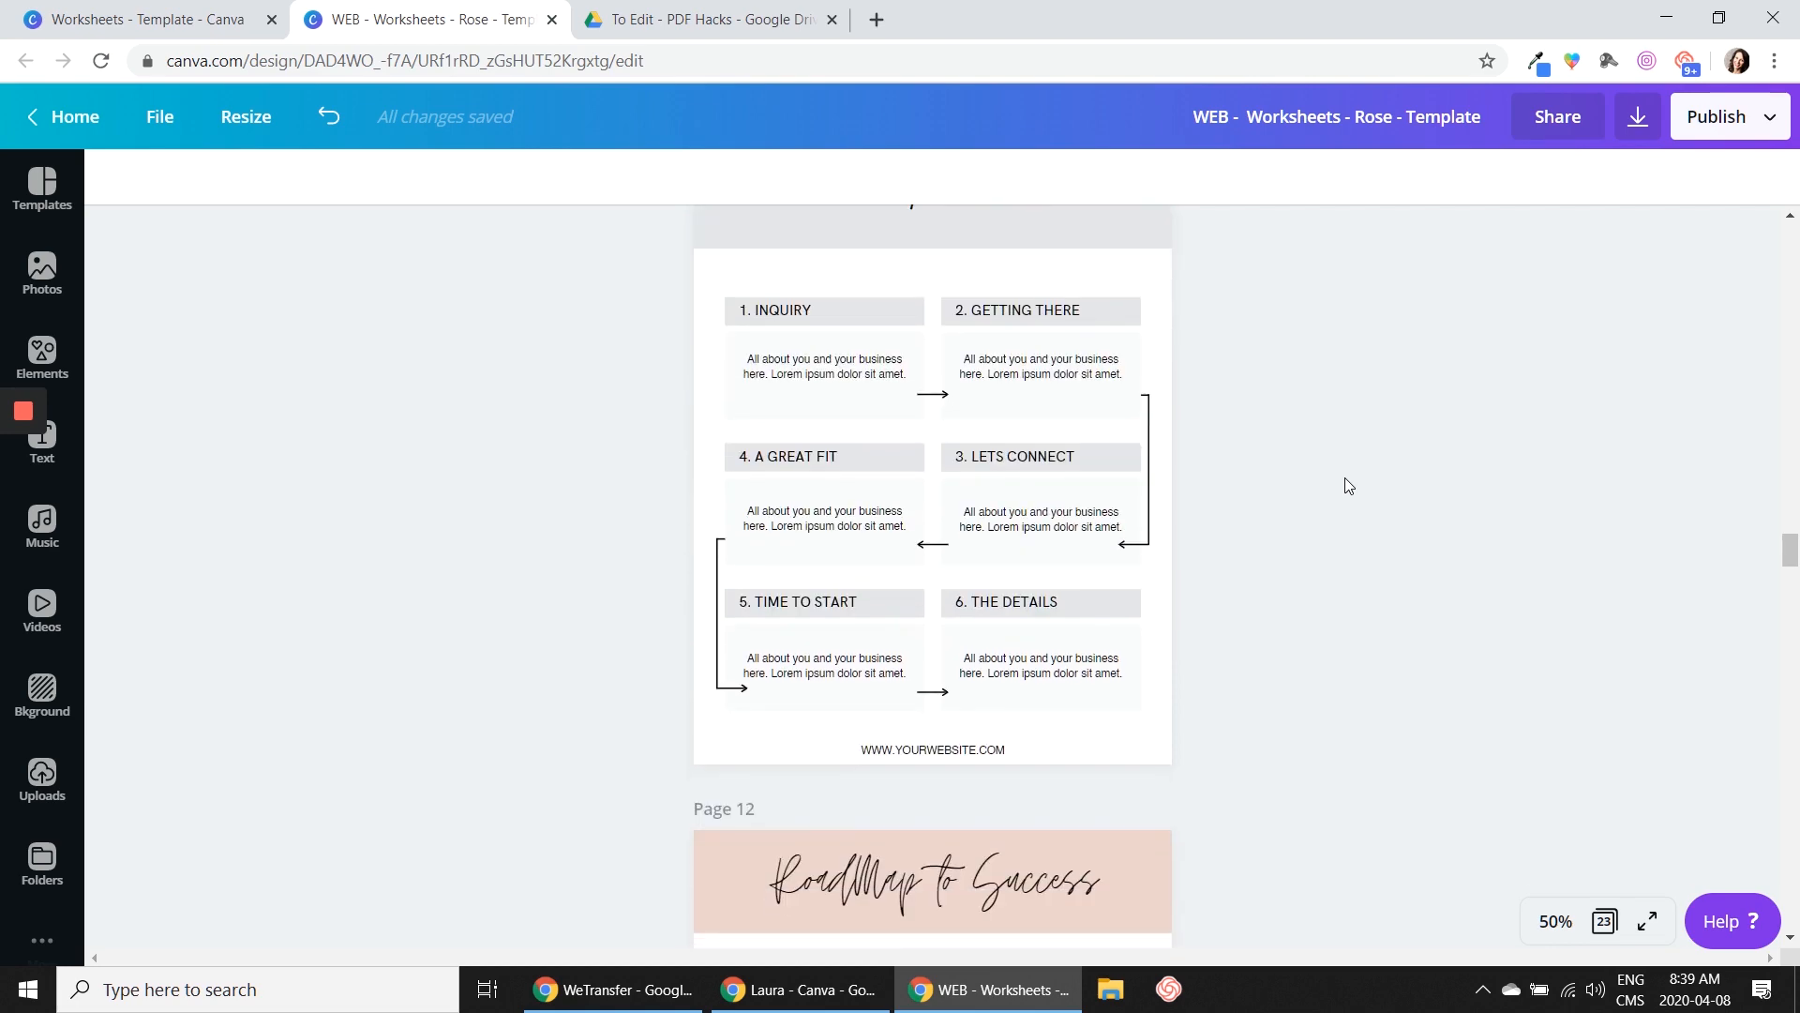
scroll(1345, 485, down, 20)
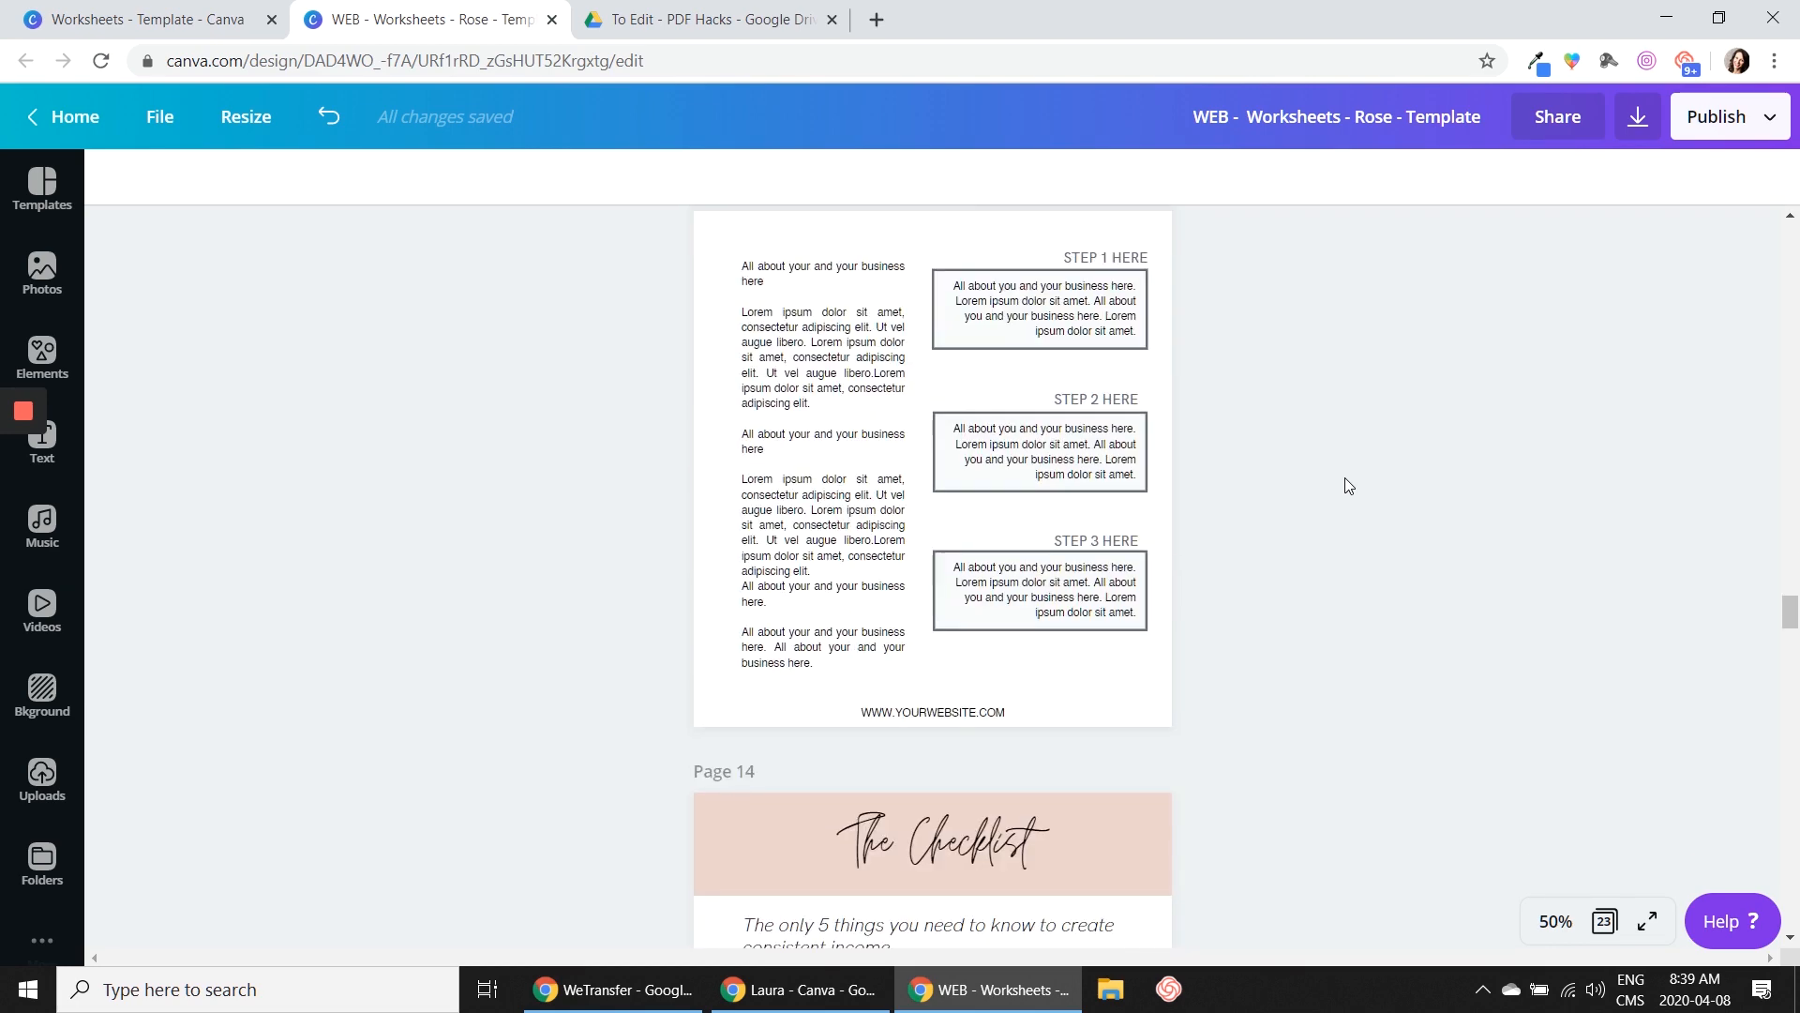
scroll(1345, 476, down, 20)
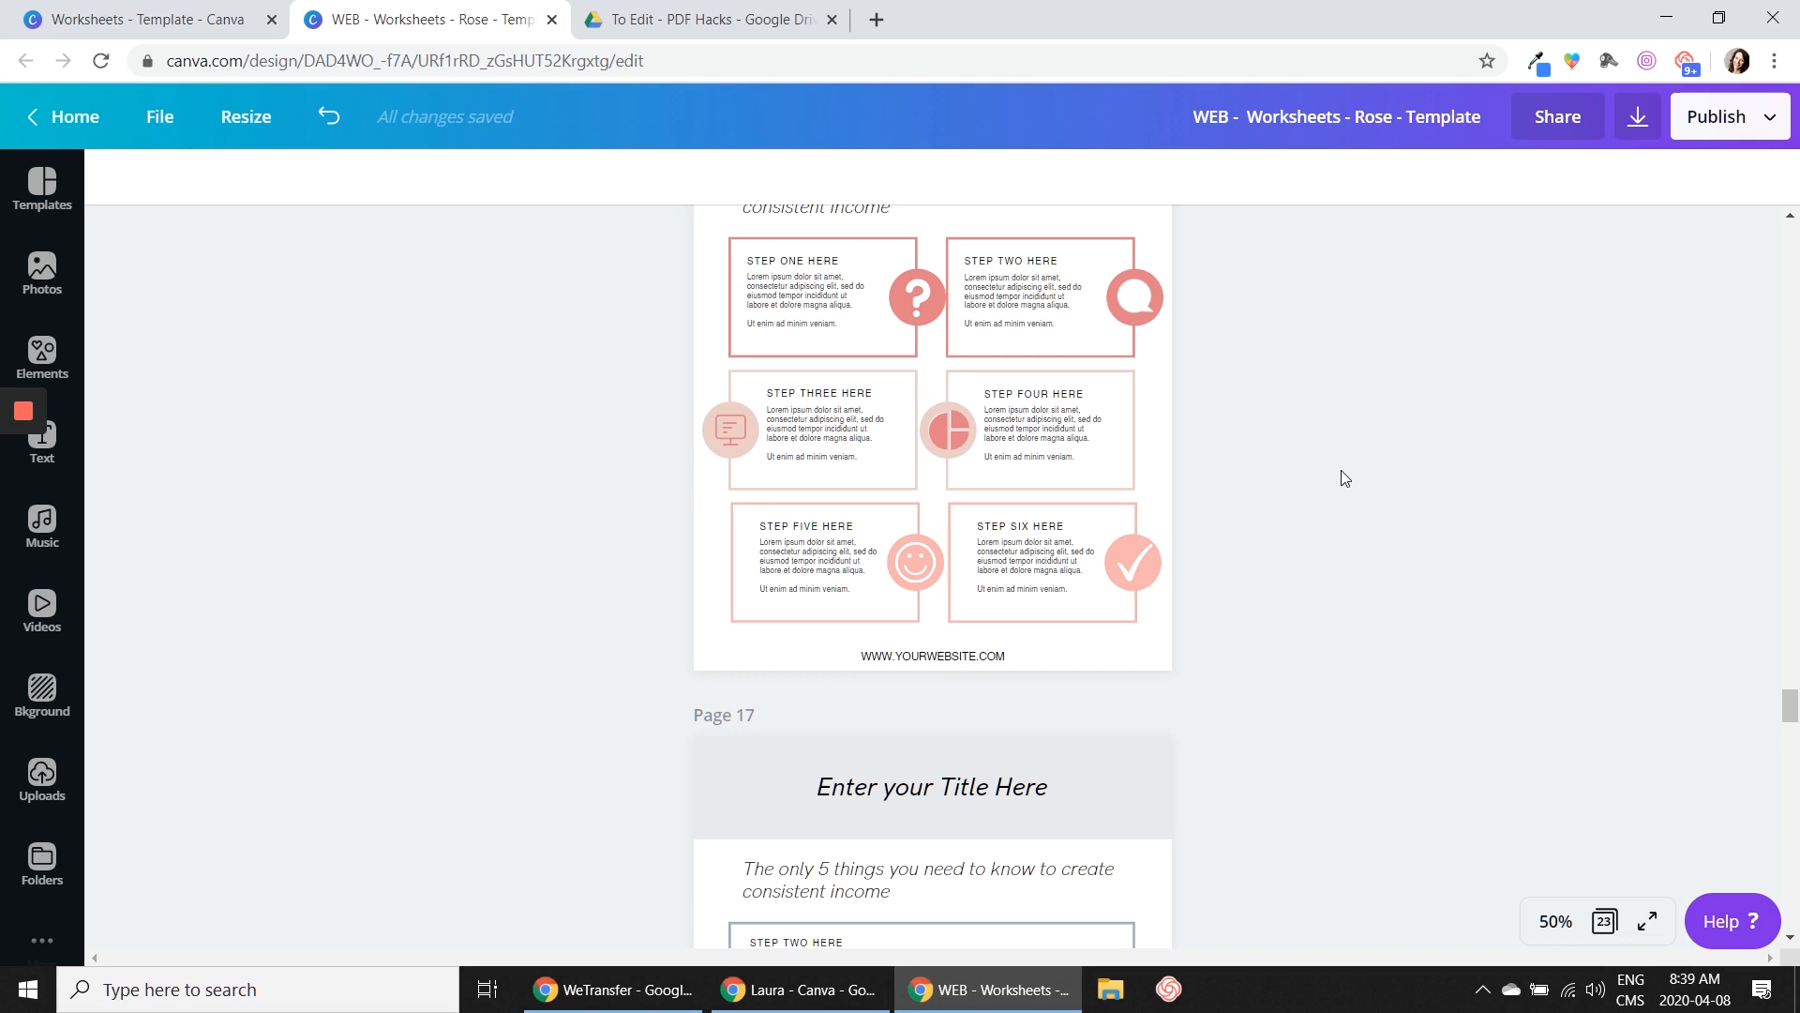
scroll(1341, 474, down, 7)
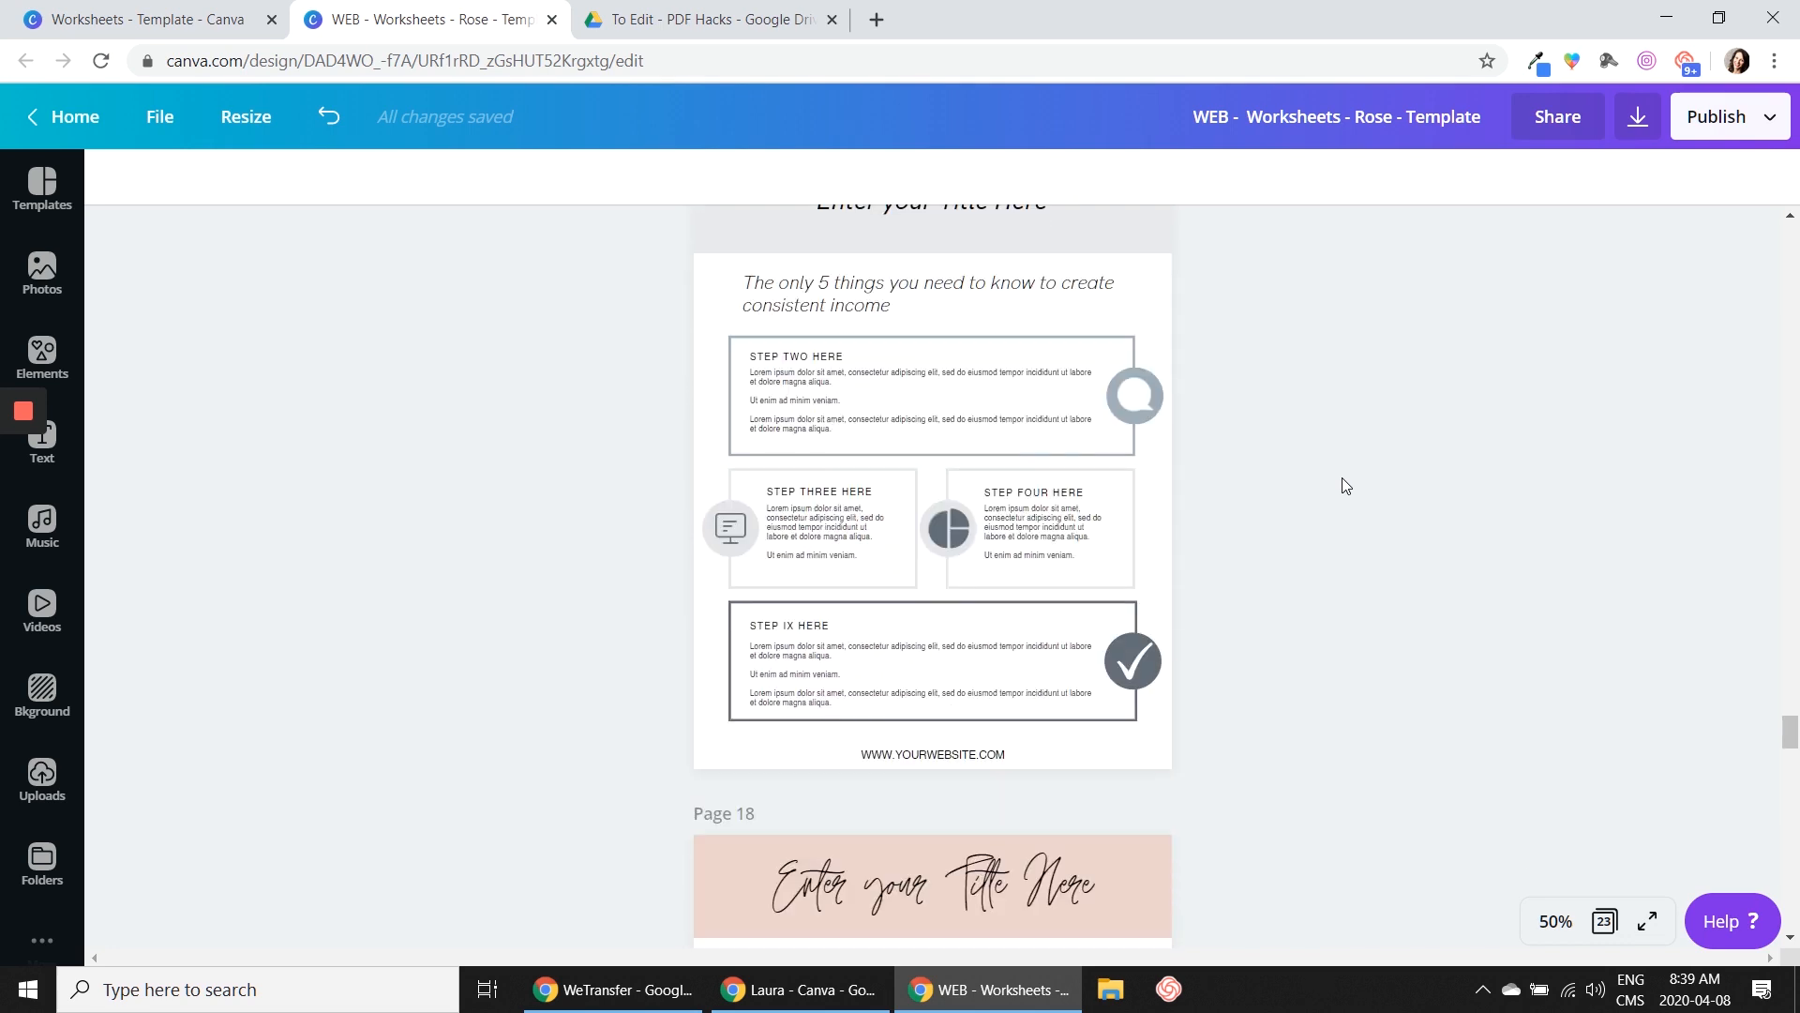
scroll(1344, 482, down, 12)
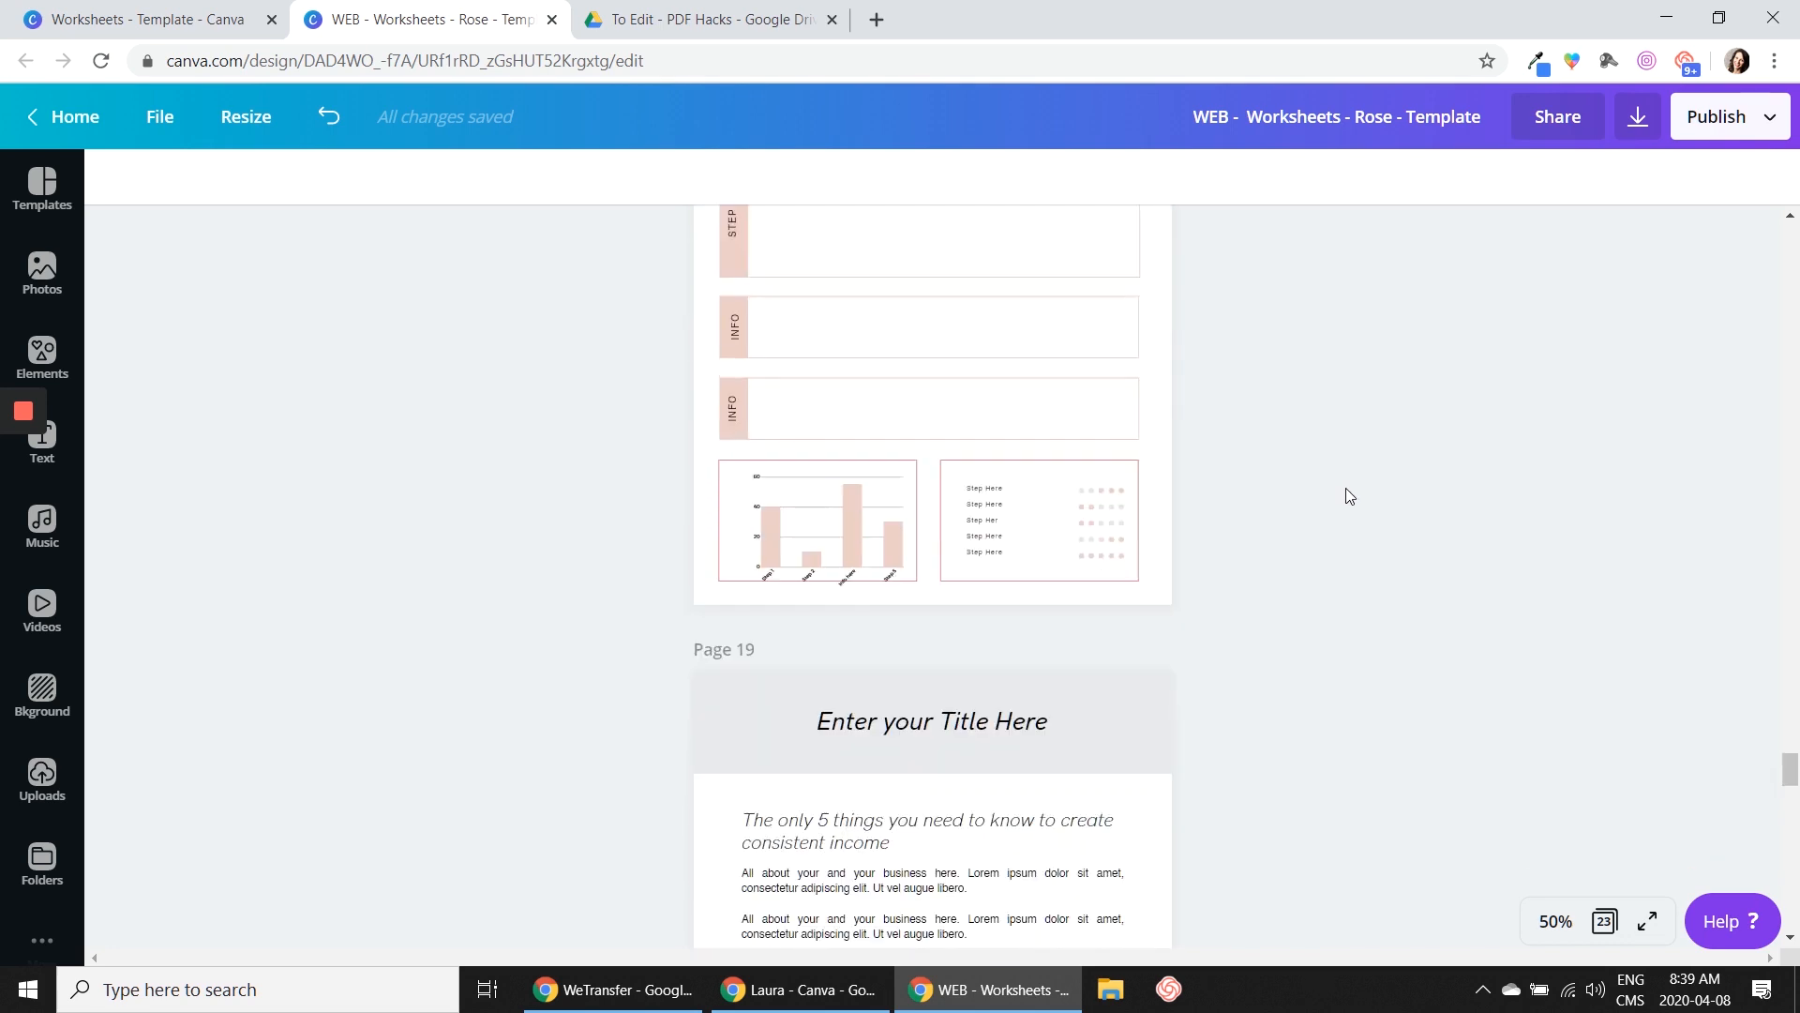
scroll(1350, 483, down, 20)
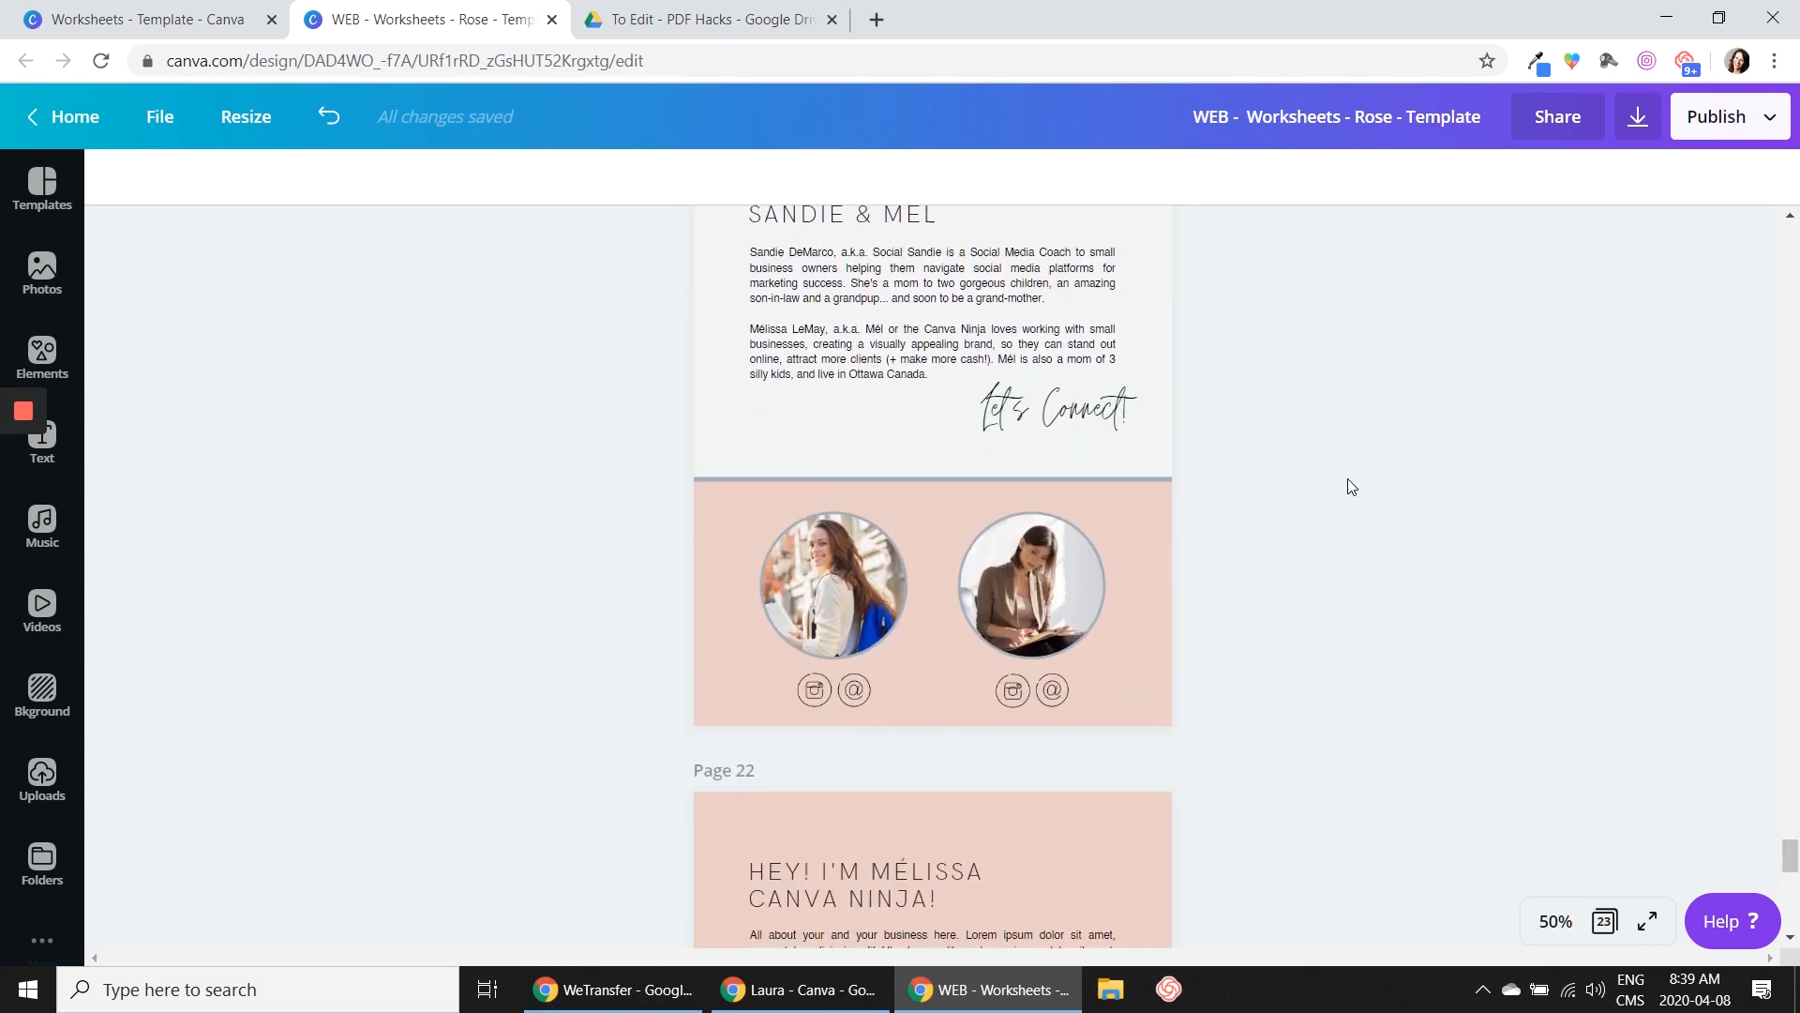
scroll(1348, 478, down, 6)
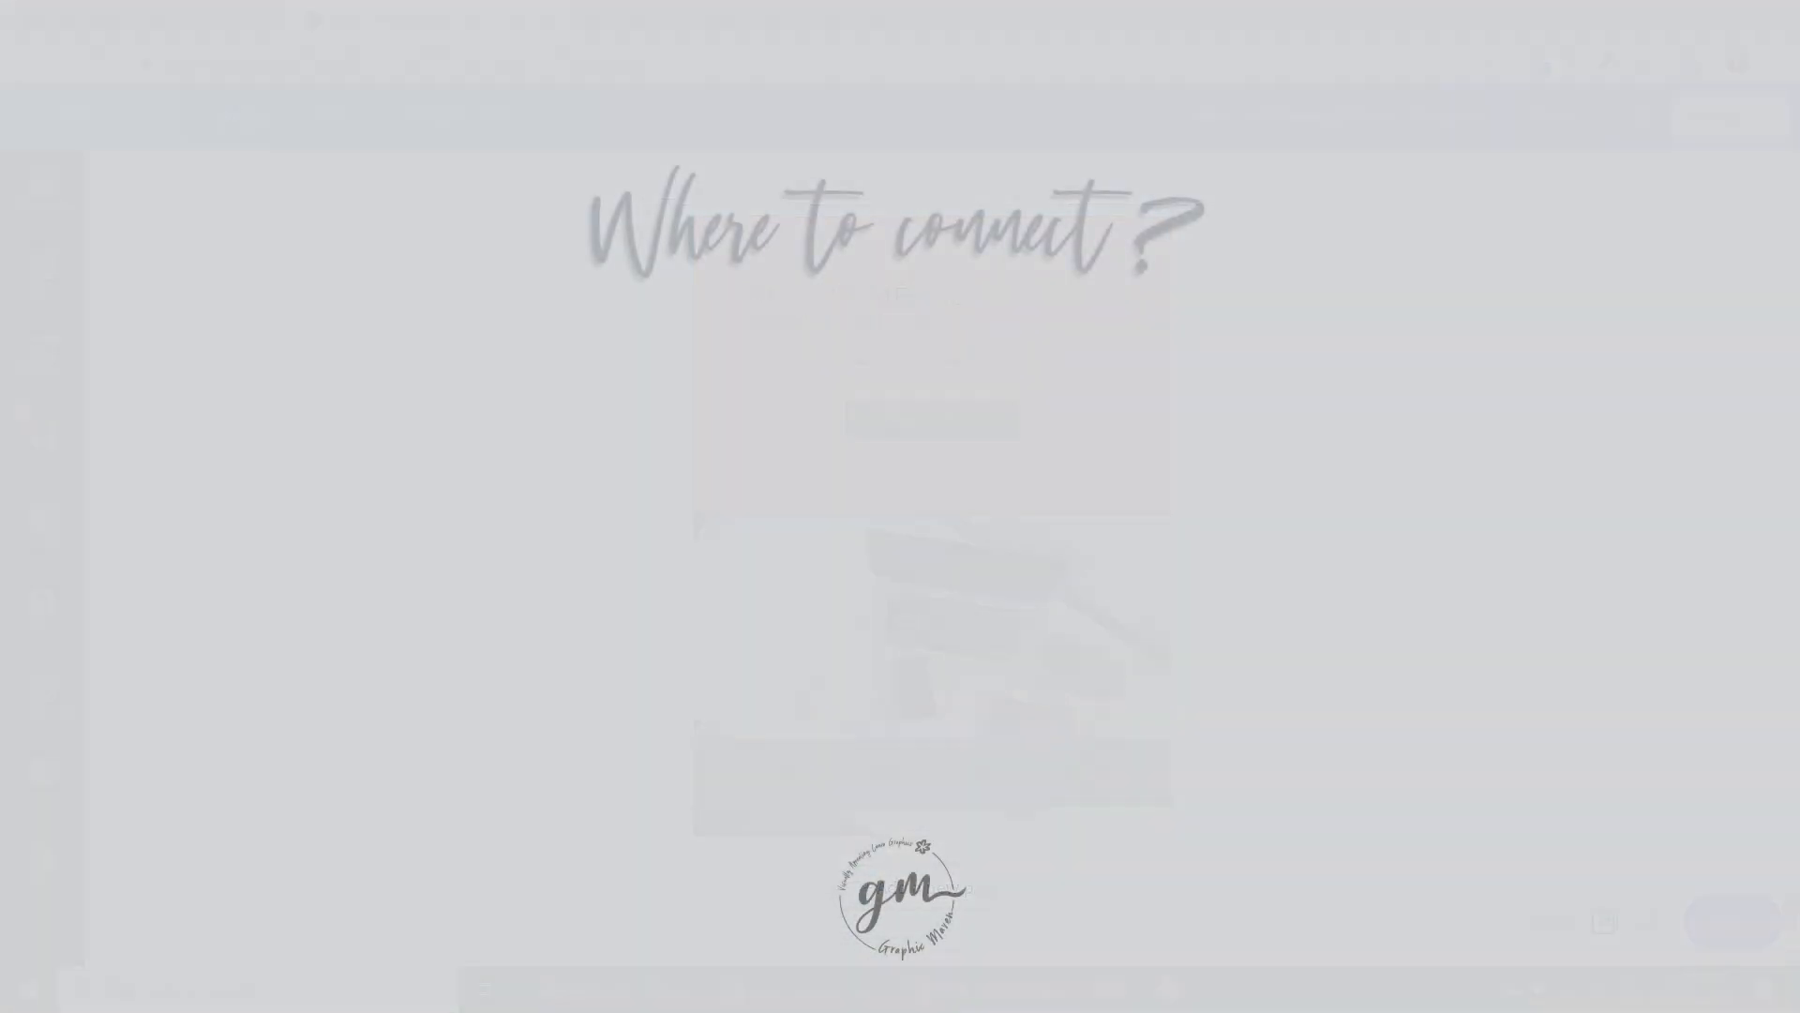